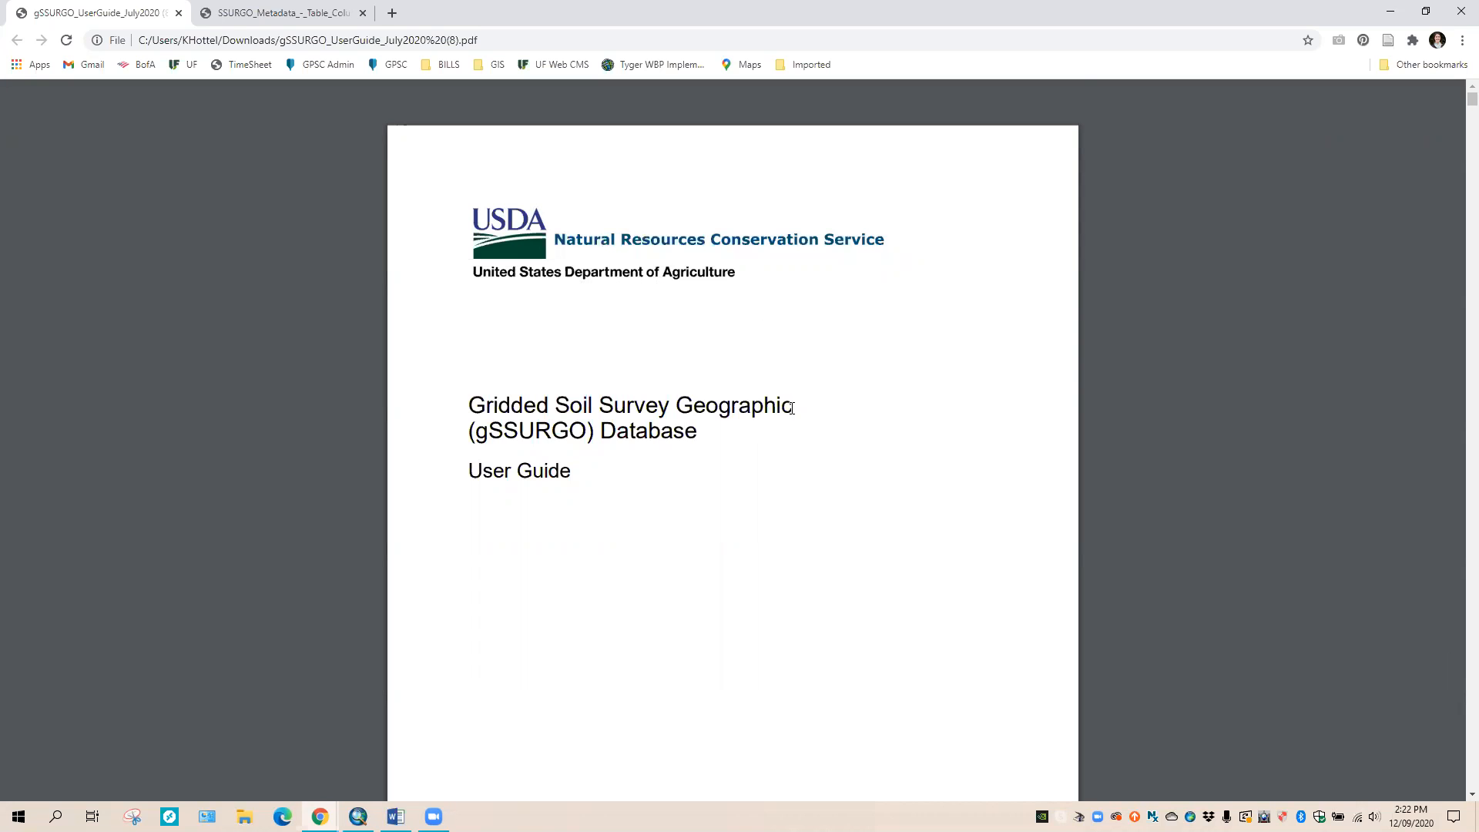
- Look through the table of contents of the gSSURGO user guide, down to the citation entries and references
scroll(791, 408, "down", 15)
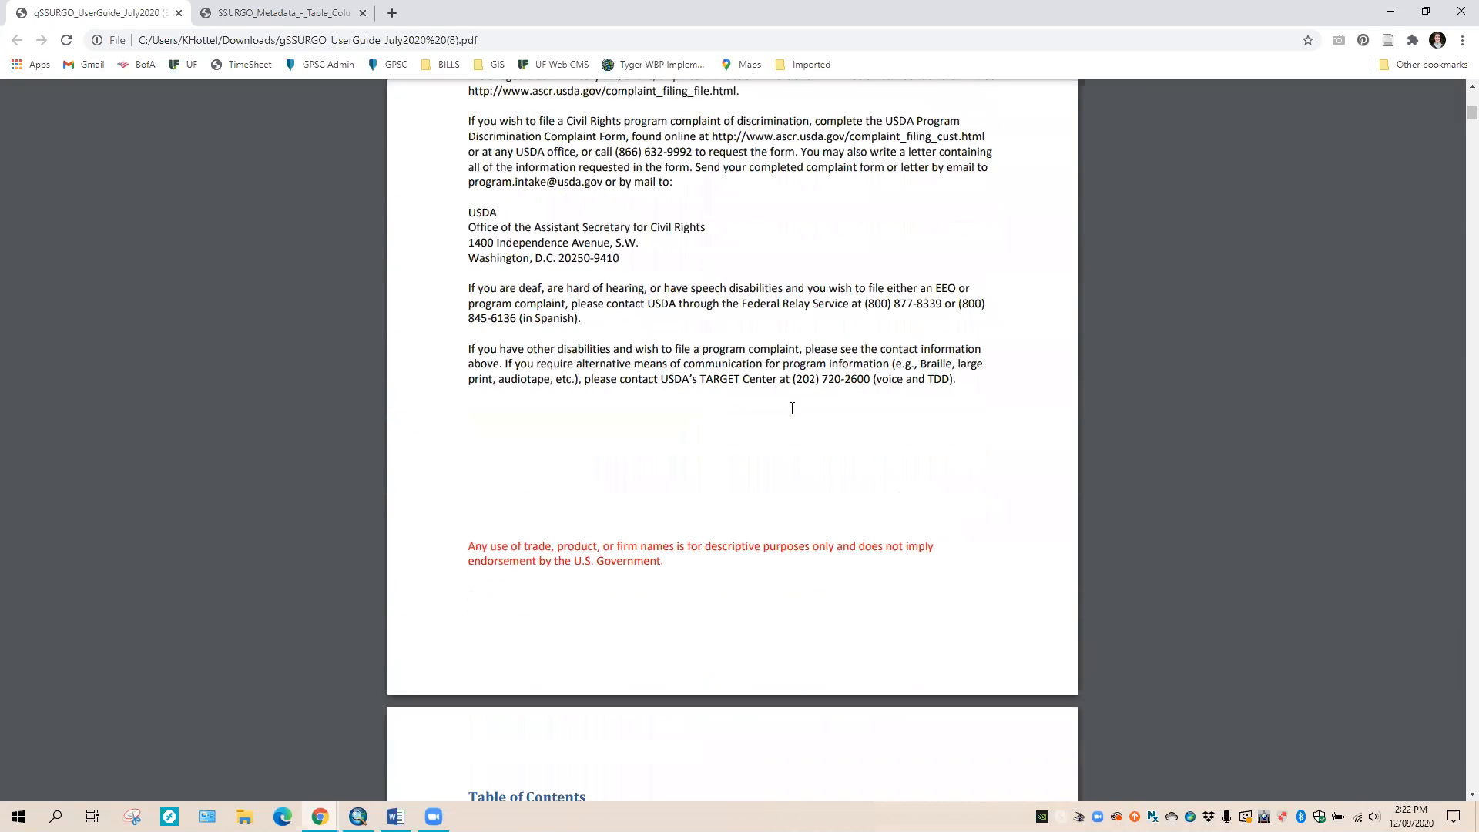
scroll(792, 408, "down", 8)
scroll(791, 408, "down", 2)
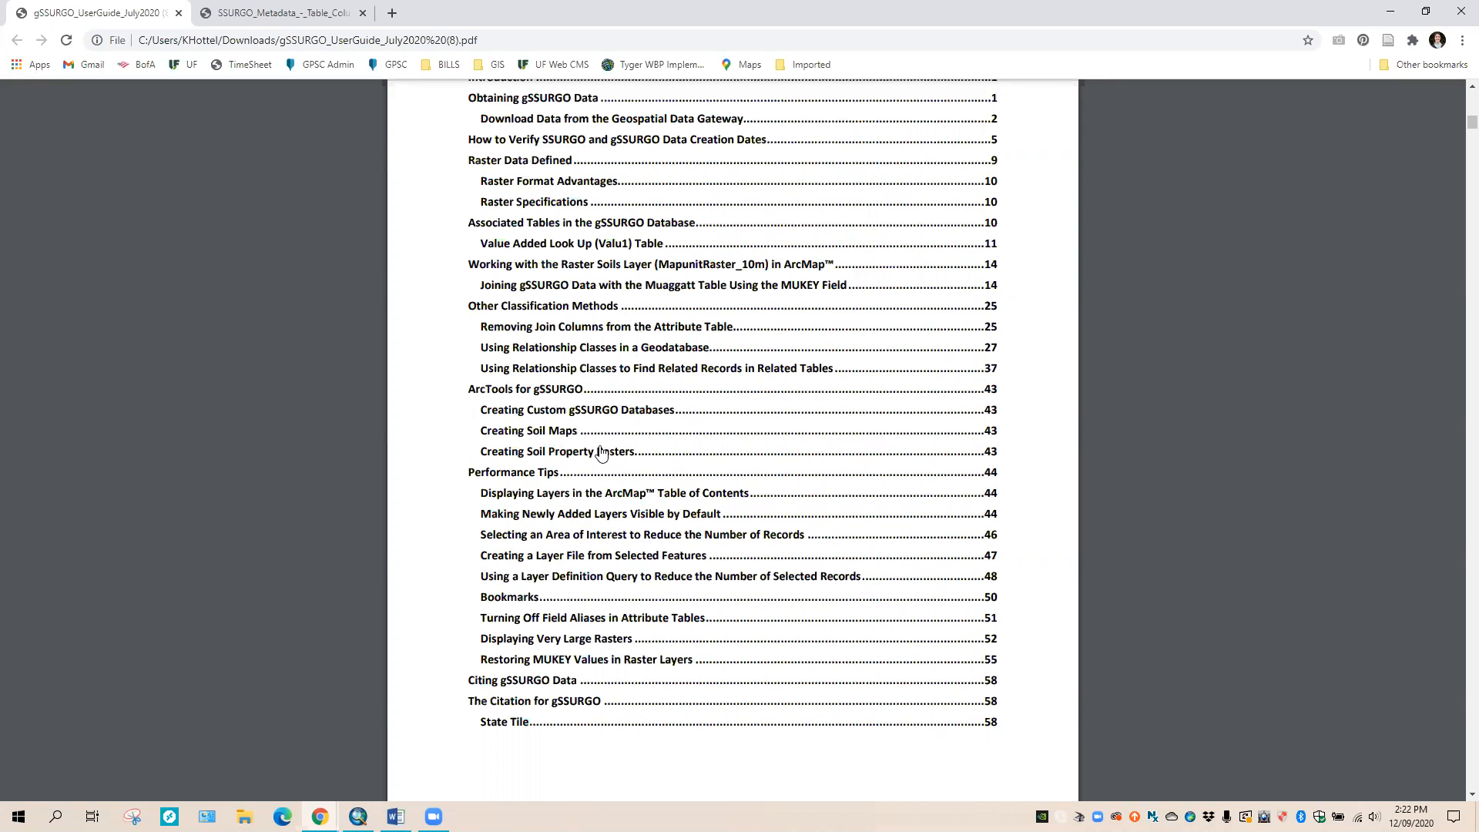
scroll(678, 459, "down", 1)
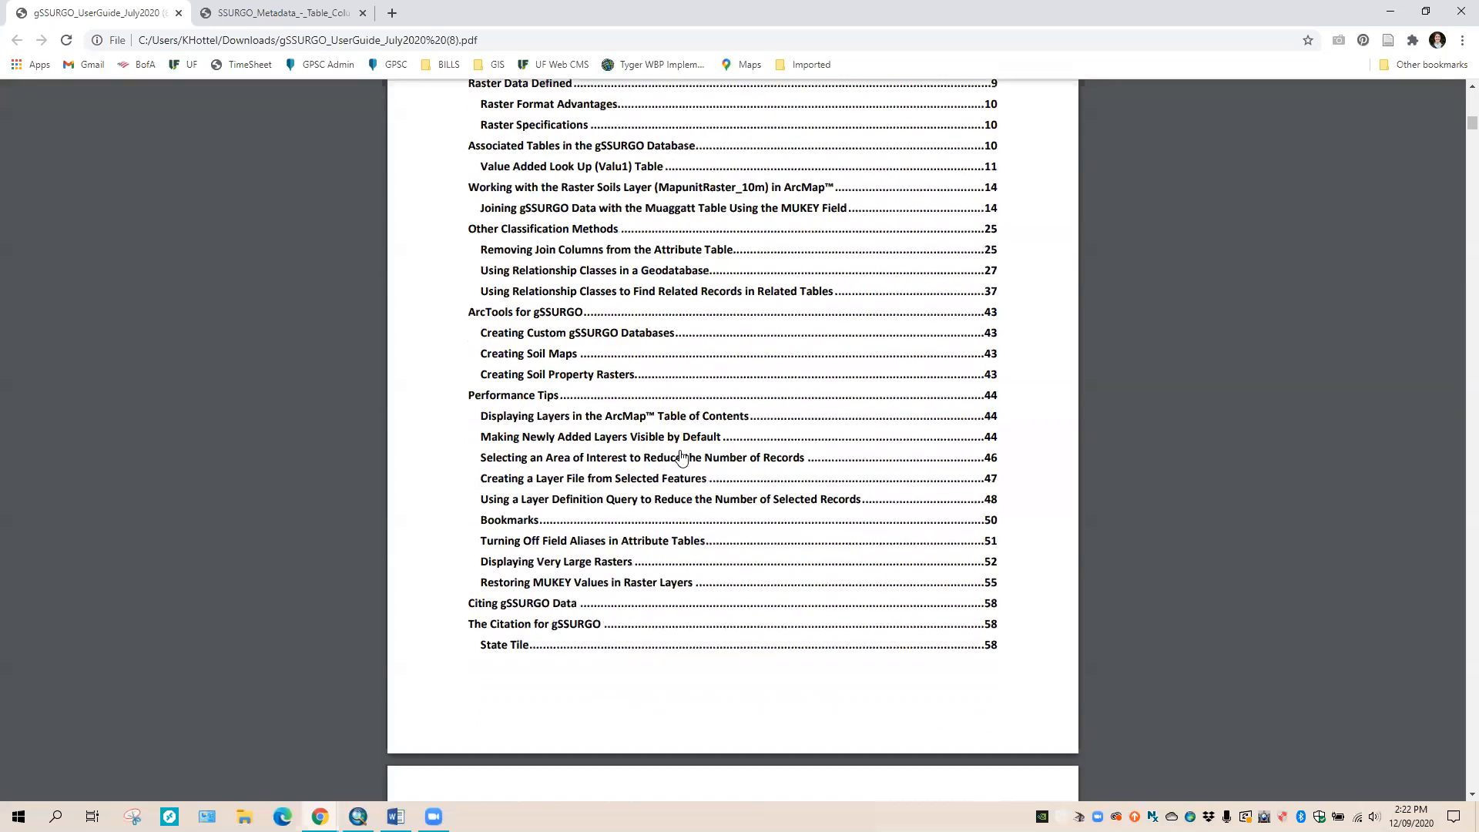
scroll(682, 458, "down", 6)
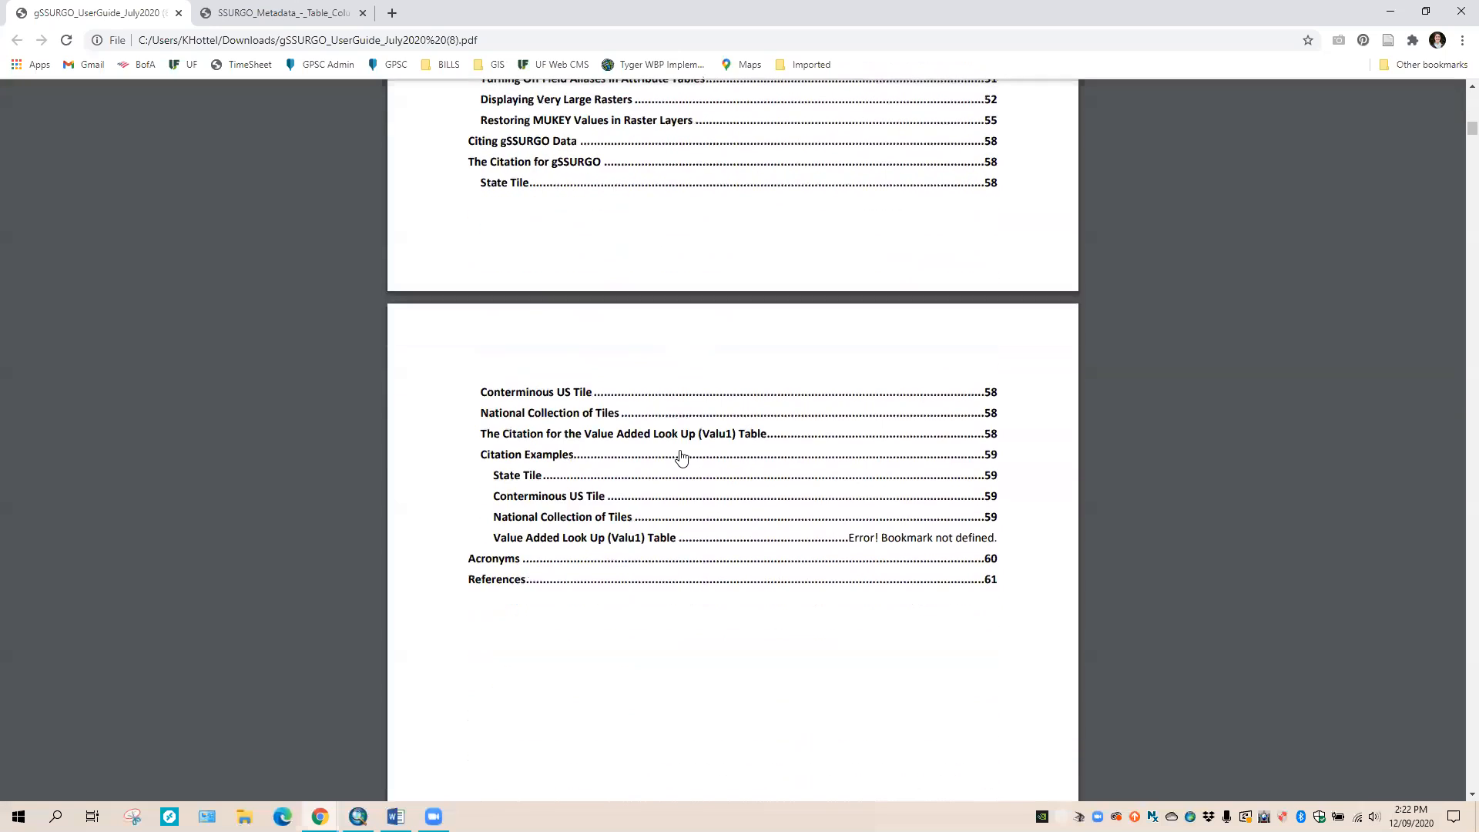
scroll(682, 458, "up", 7)
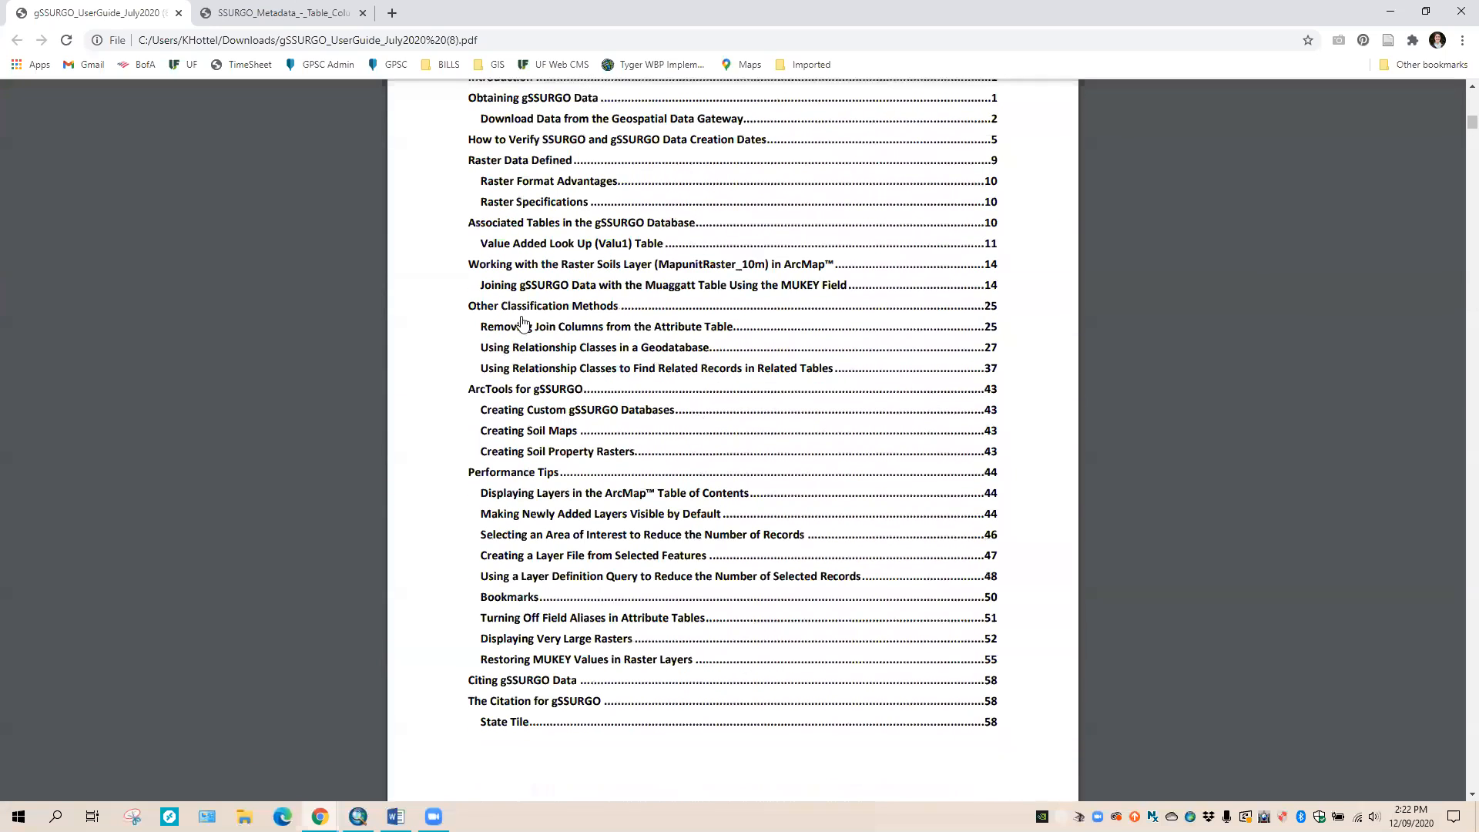
- Open the SSURGO table column descriptions document and examine the muaggatt table's column entries
left_click(277, 12)
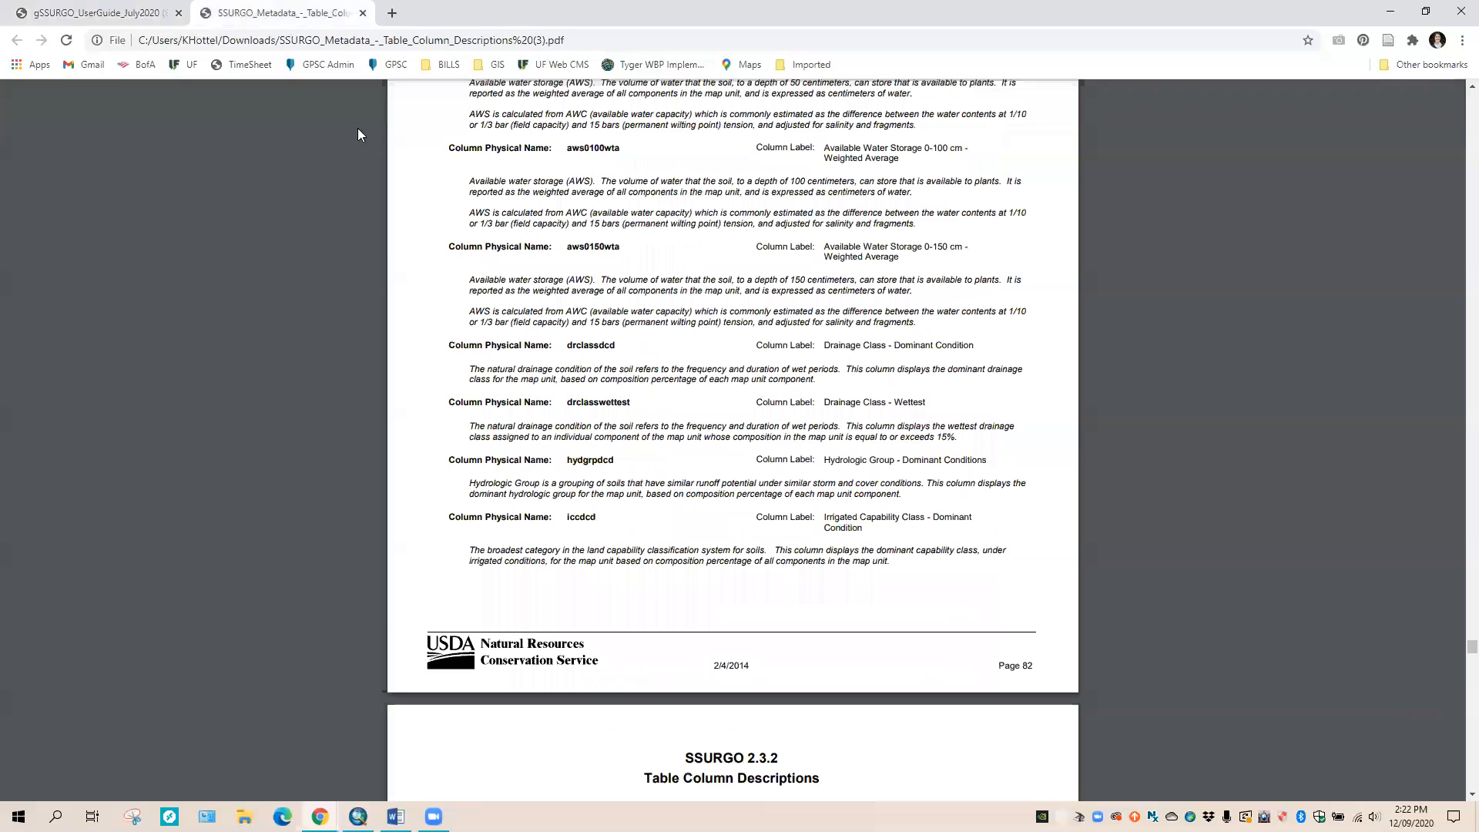
scroll(678, 474, "up", 6)
scroll(958, 449, "up", 2)
scroll(844, 449, "down", 4)
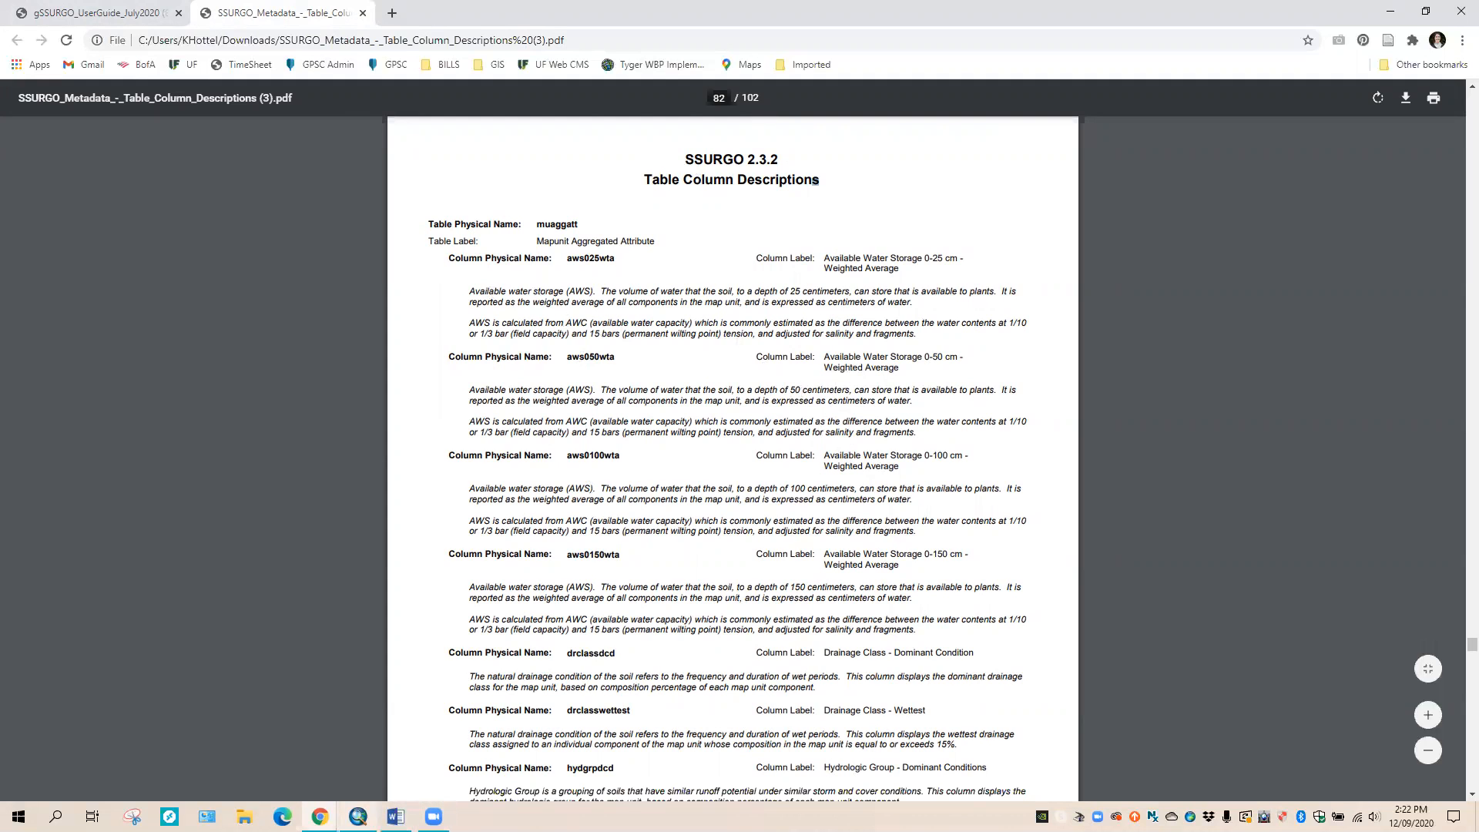
- Switch to ArcMap, select the MUPOLYGON layer, and hide the Chauga Heights Soils CLIP and DISSOLVED layers
left_click(357, 816)
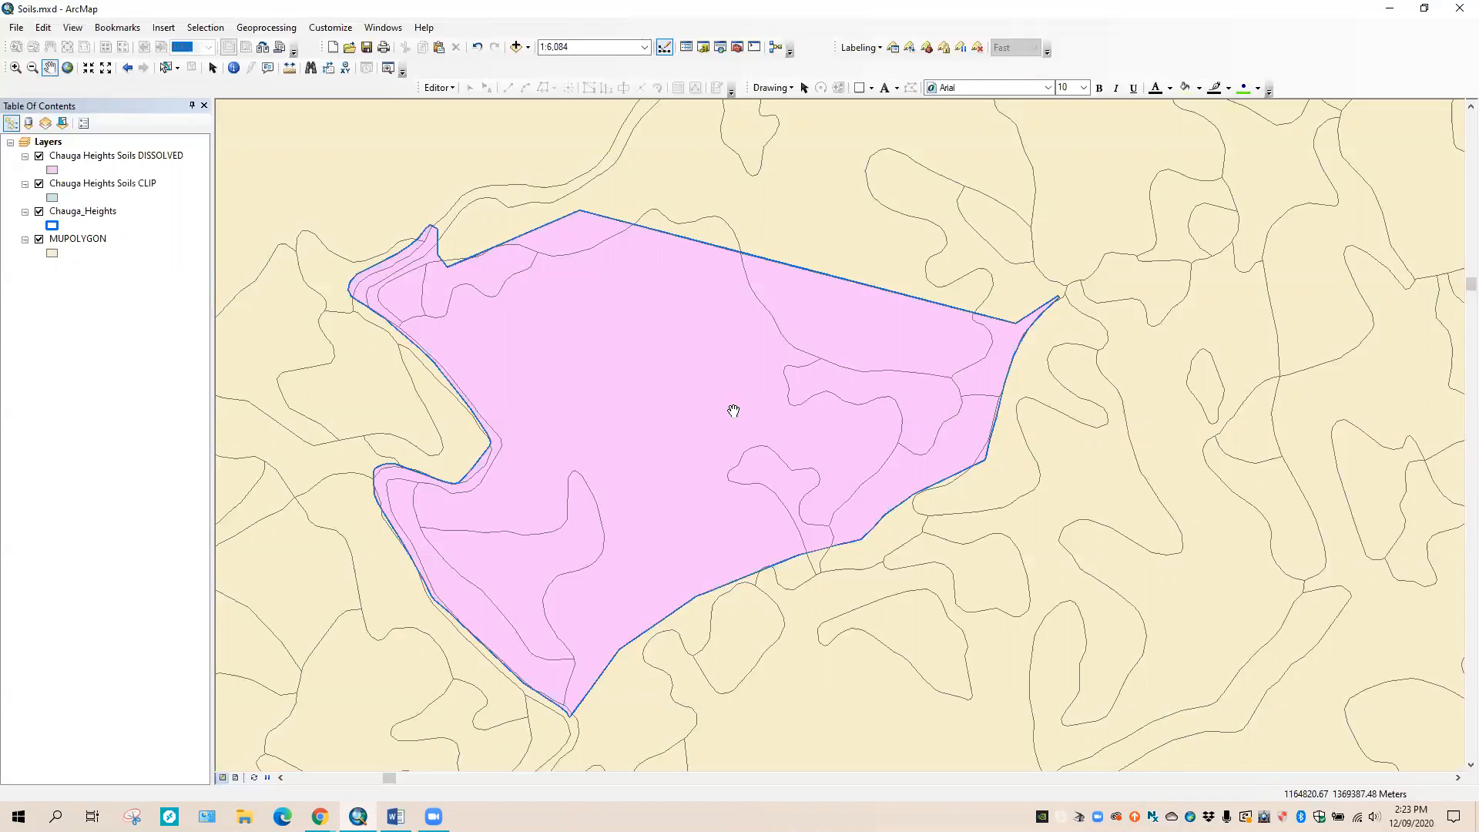
left_click(212, 68)
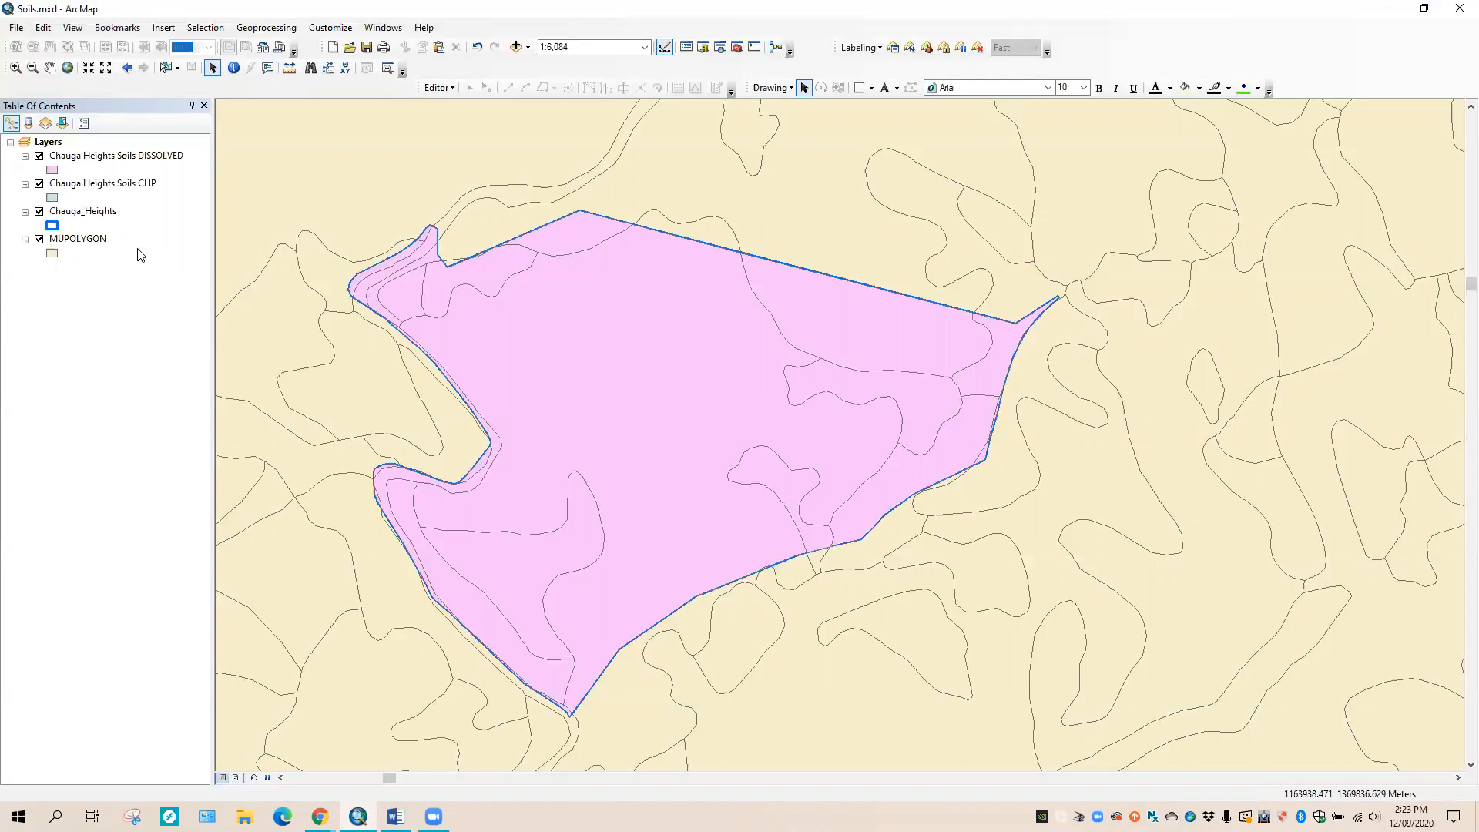
left_click(75, 239)
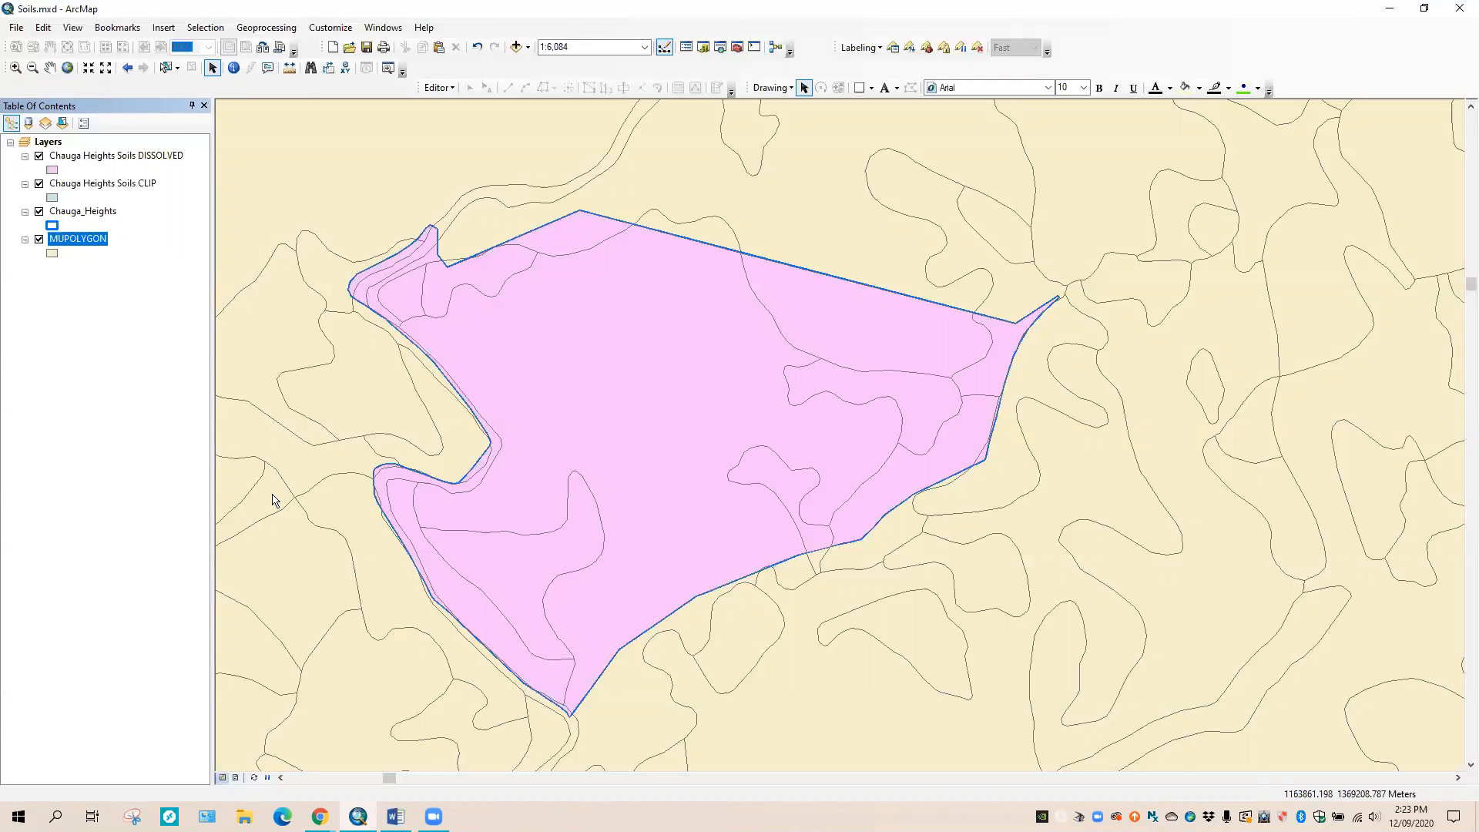
left_click(38, 184)
left_click(38, 155)
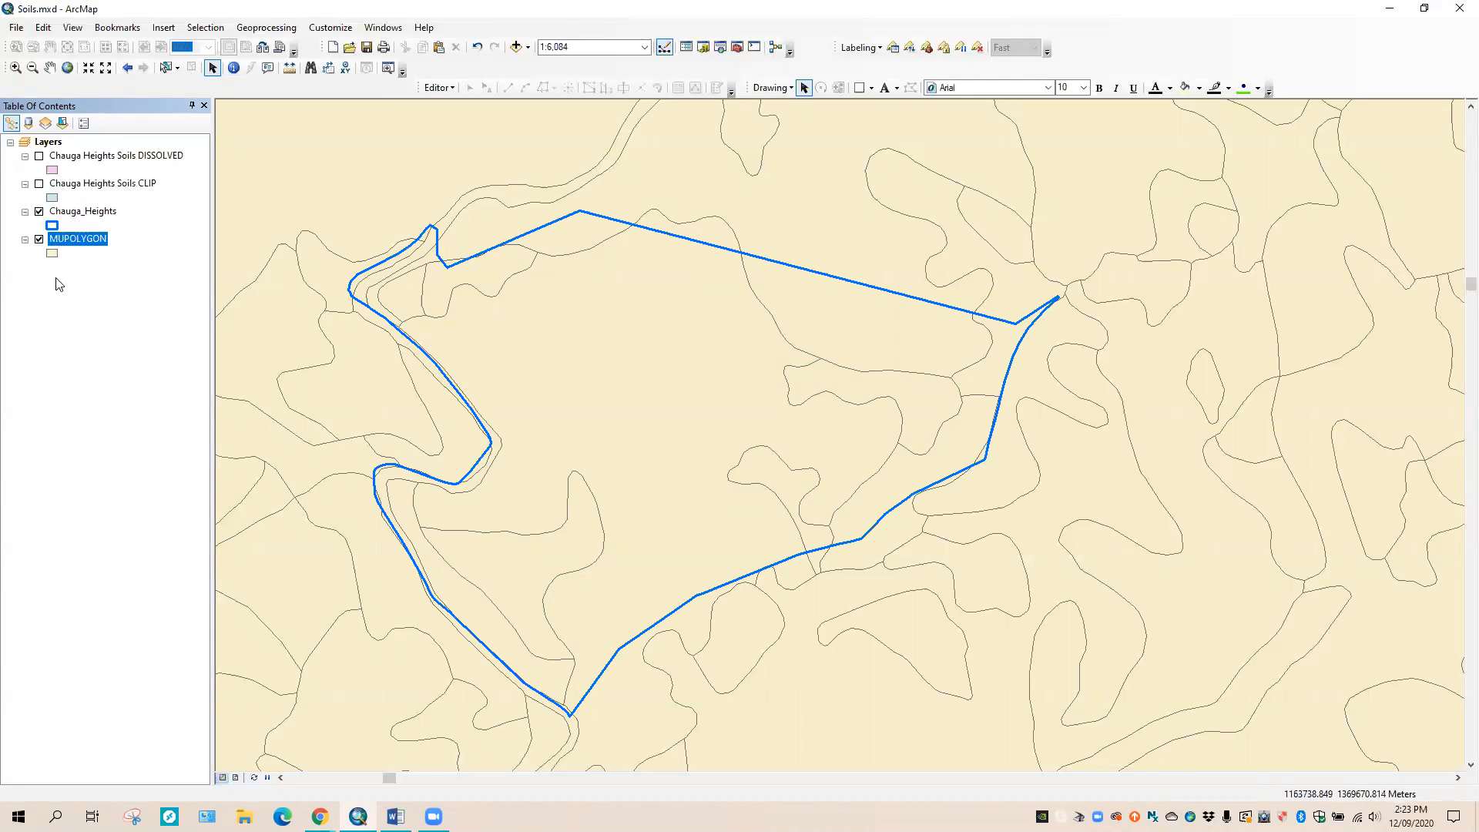
- Browse the gSSURGO_SC.gdb geodatabase for the MUPOLYGON feature class as data to add, and leave without adding anything
left_click(515, 47)
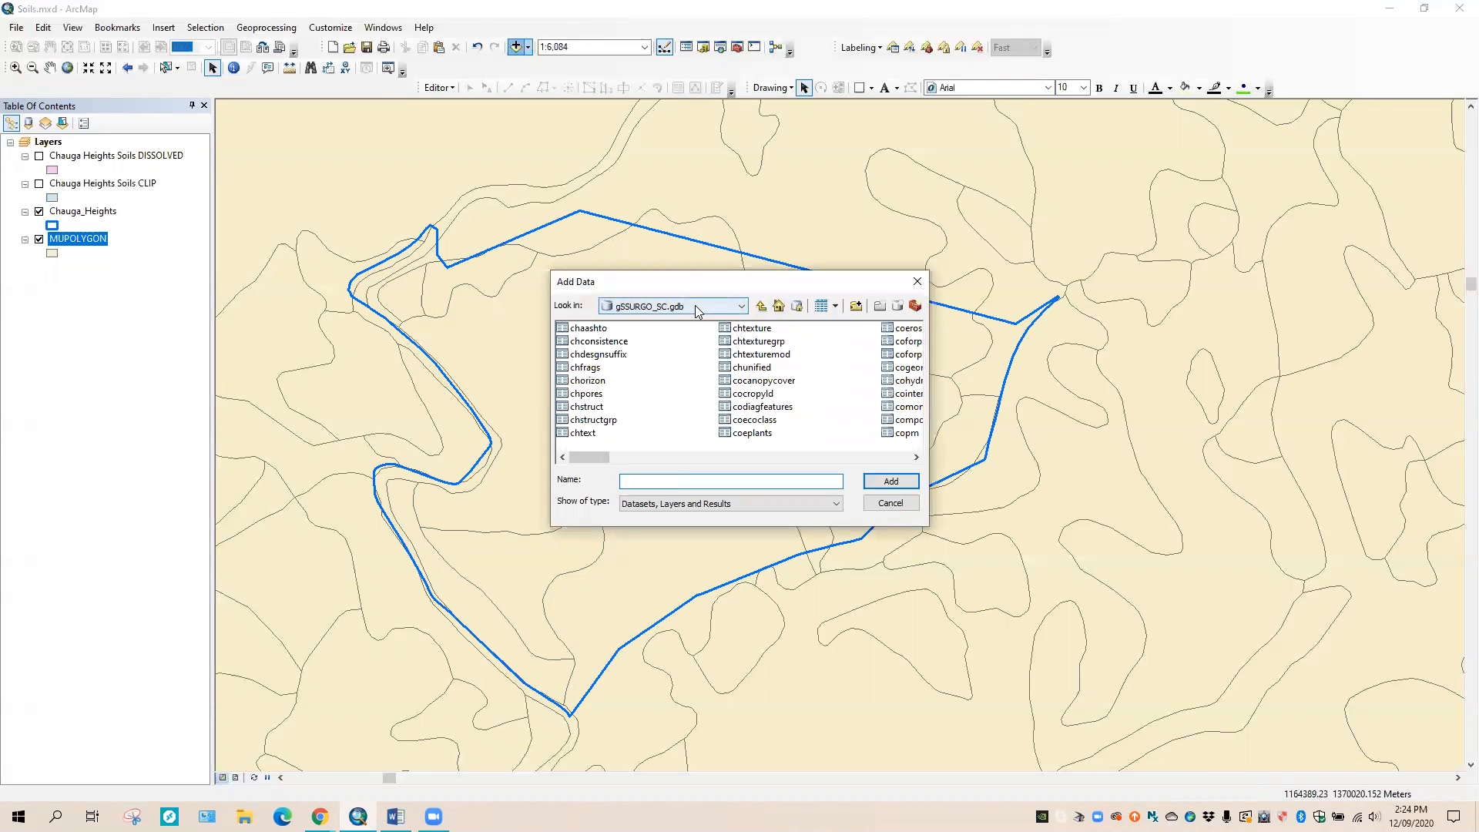
left_click(694, 305)
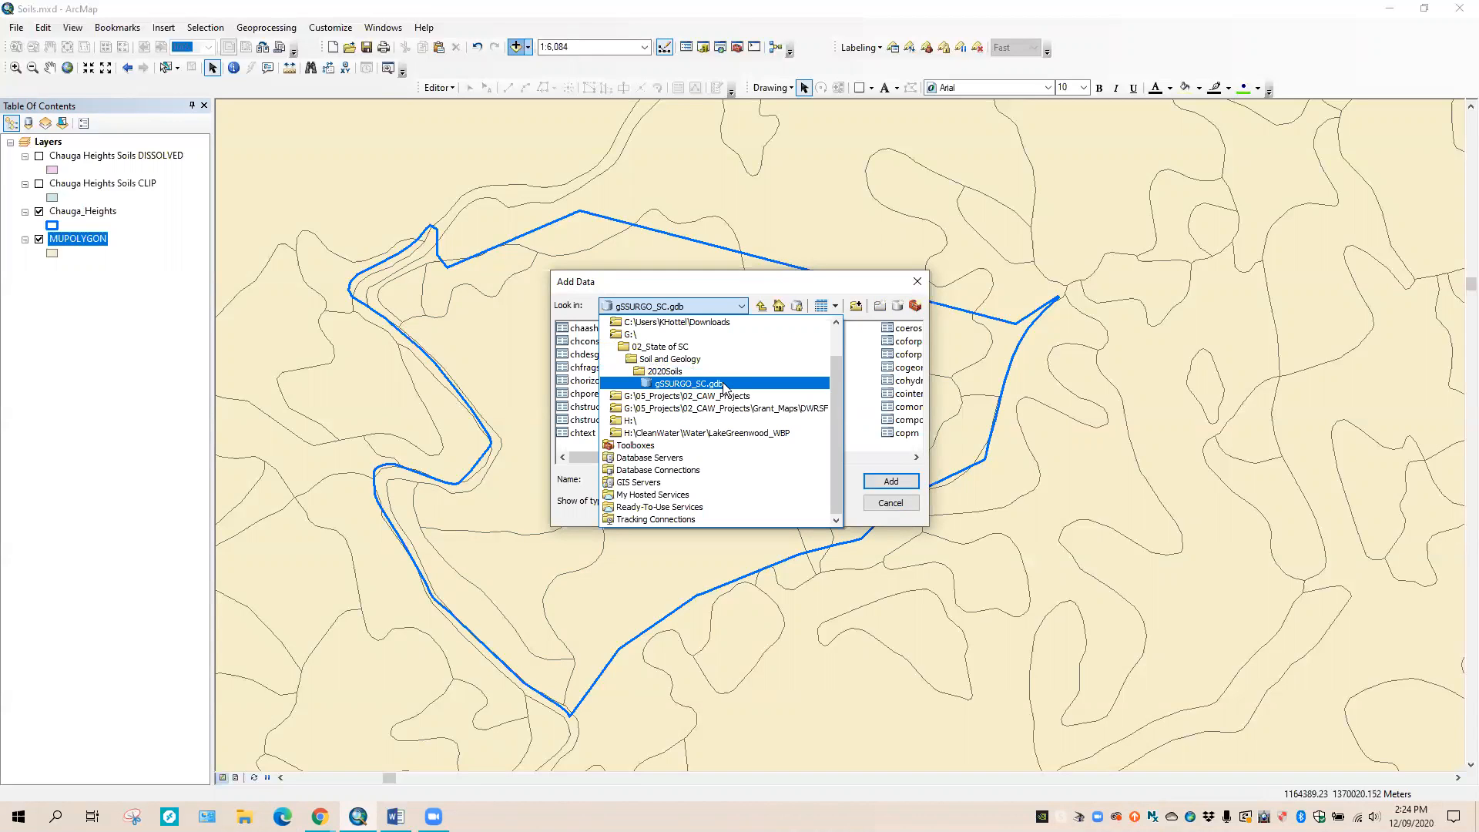
left_click(798, 372)
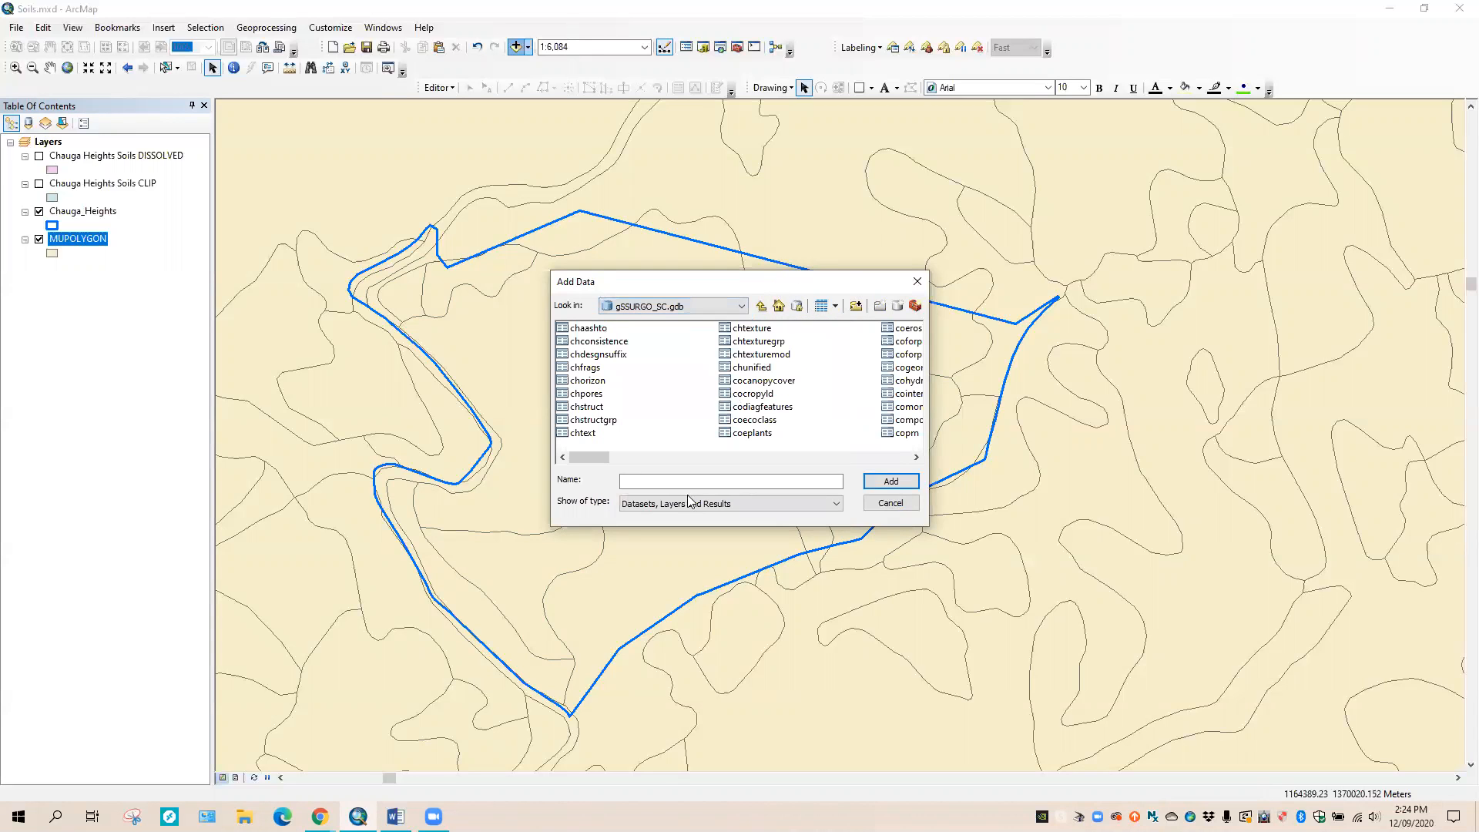
left_click_drag(587, 452, 663, 453)
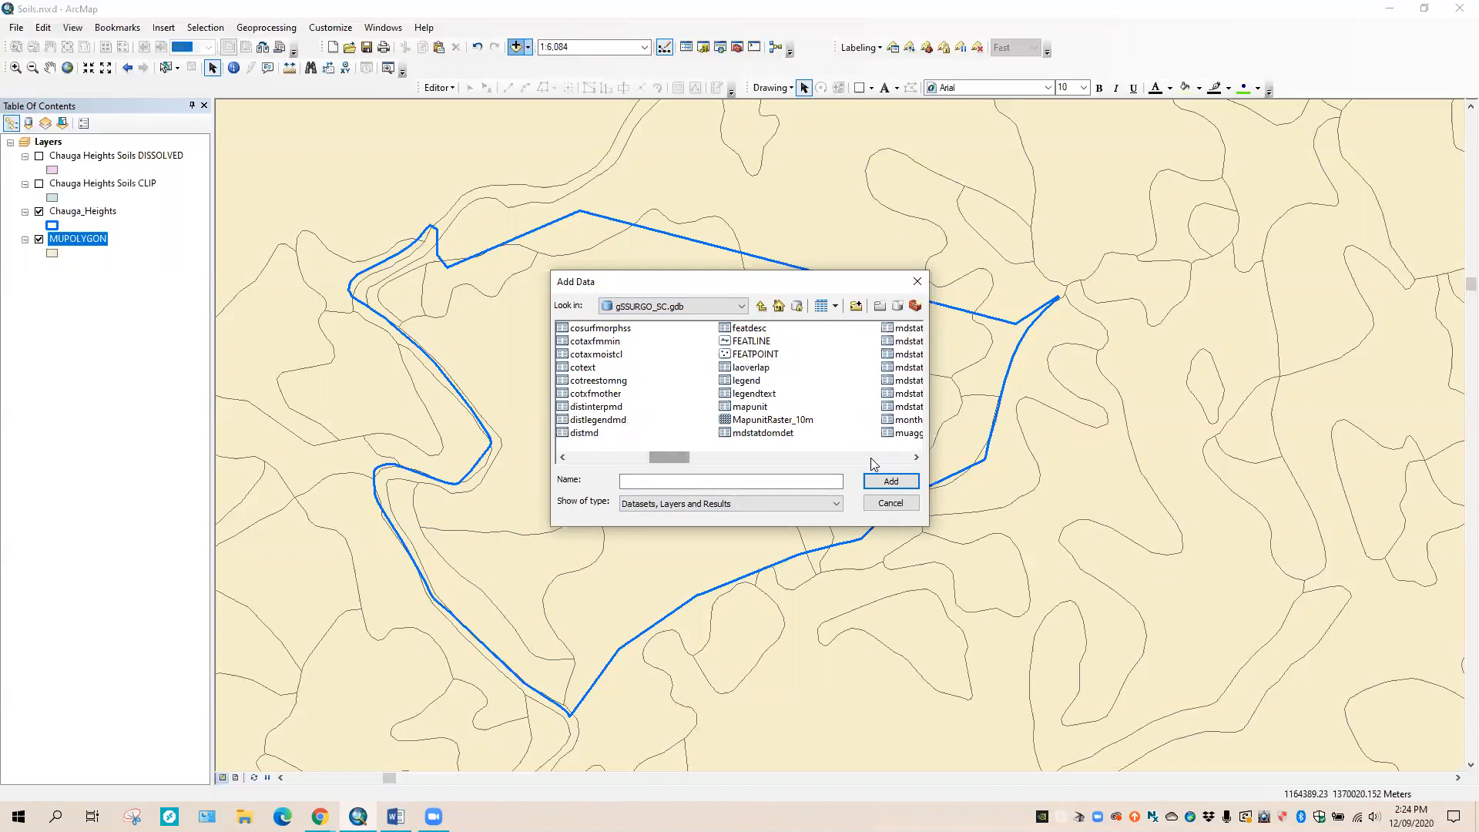
left_click(915, 459)
left_click(916, 457)
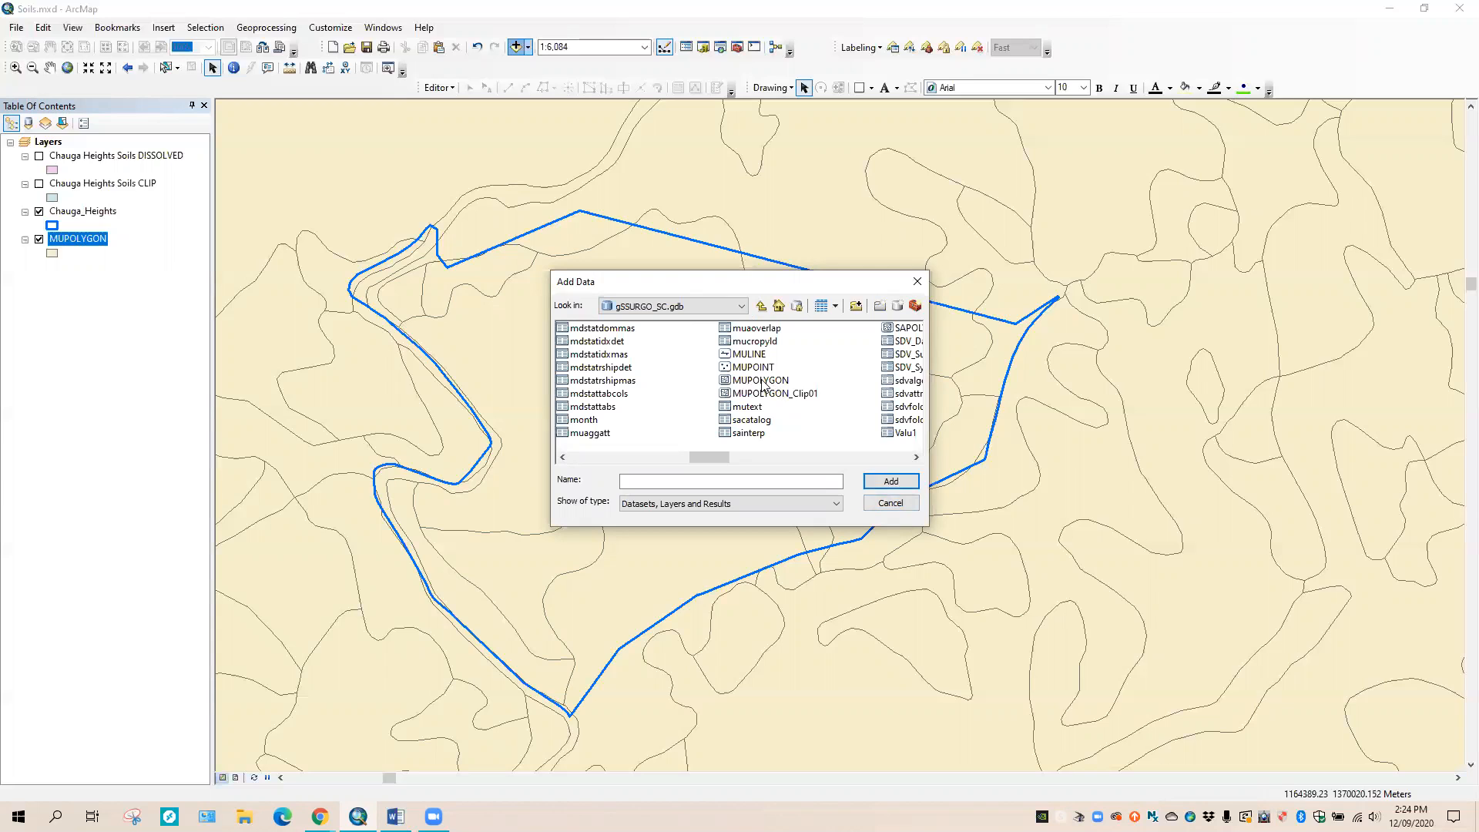
left_click(891, 503)
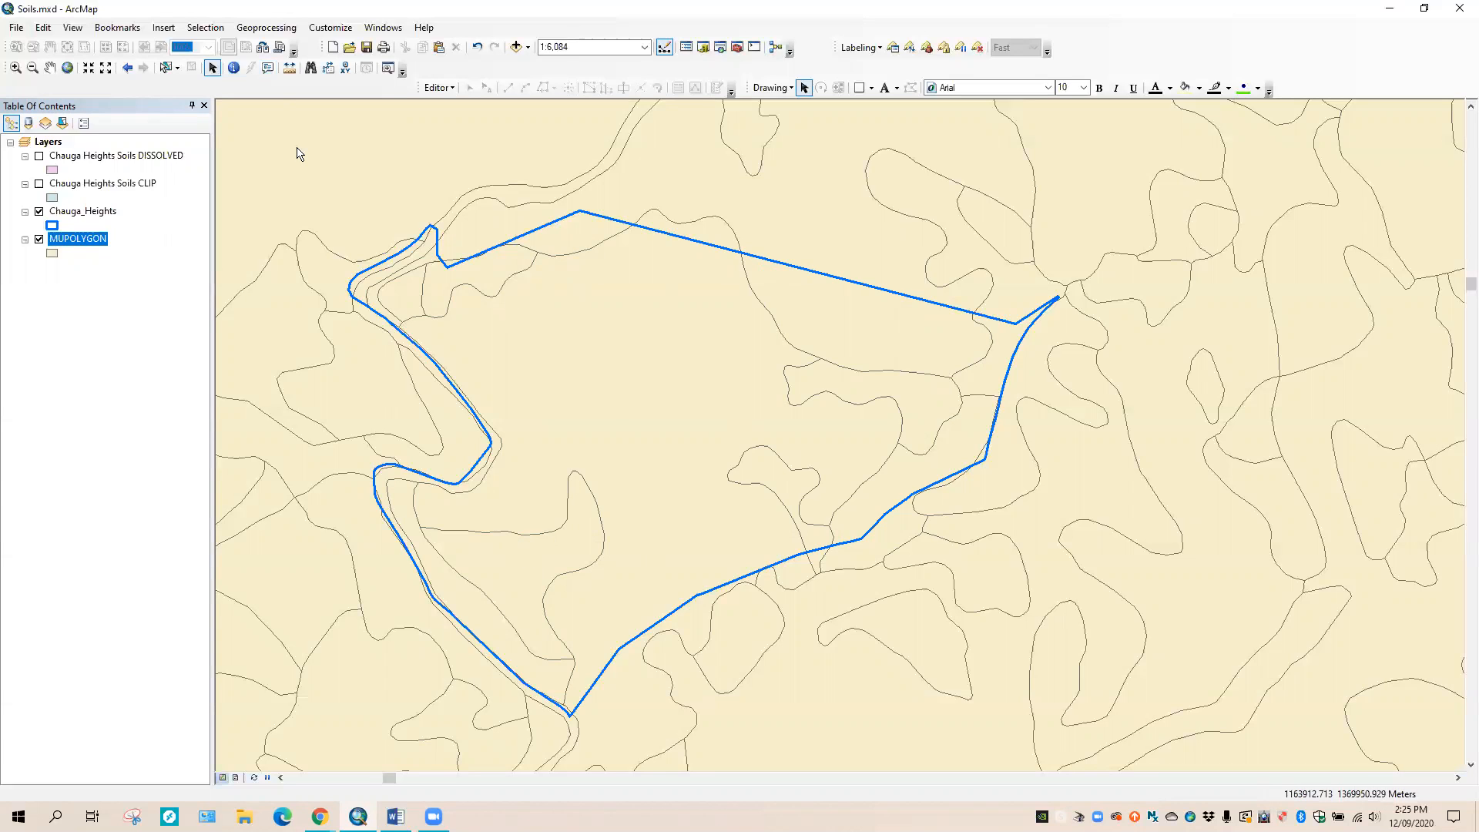
- Set up a Clip of MUPOLYGON with Chauga_Heights as the clip features and output MUPOLYGON_Clip11, and cancel it without running
left_click(277, 29)
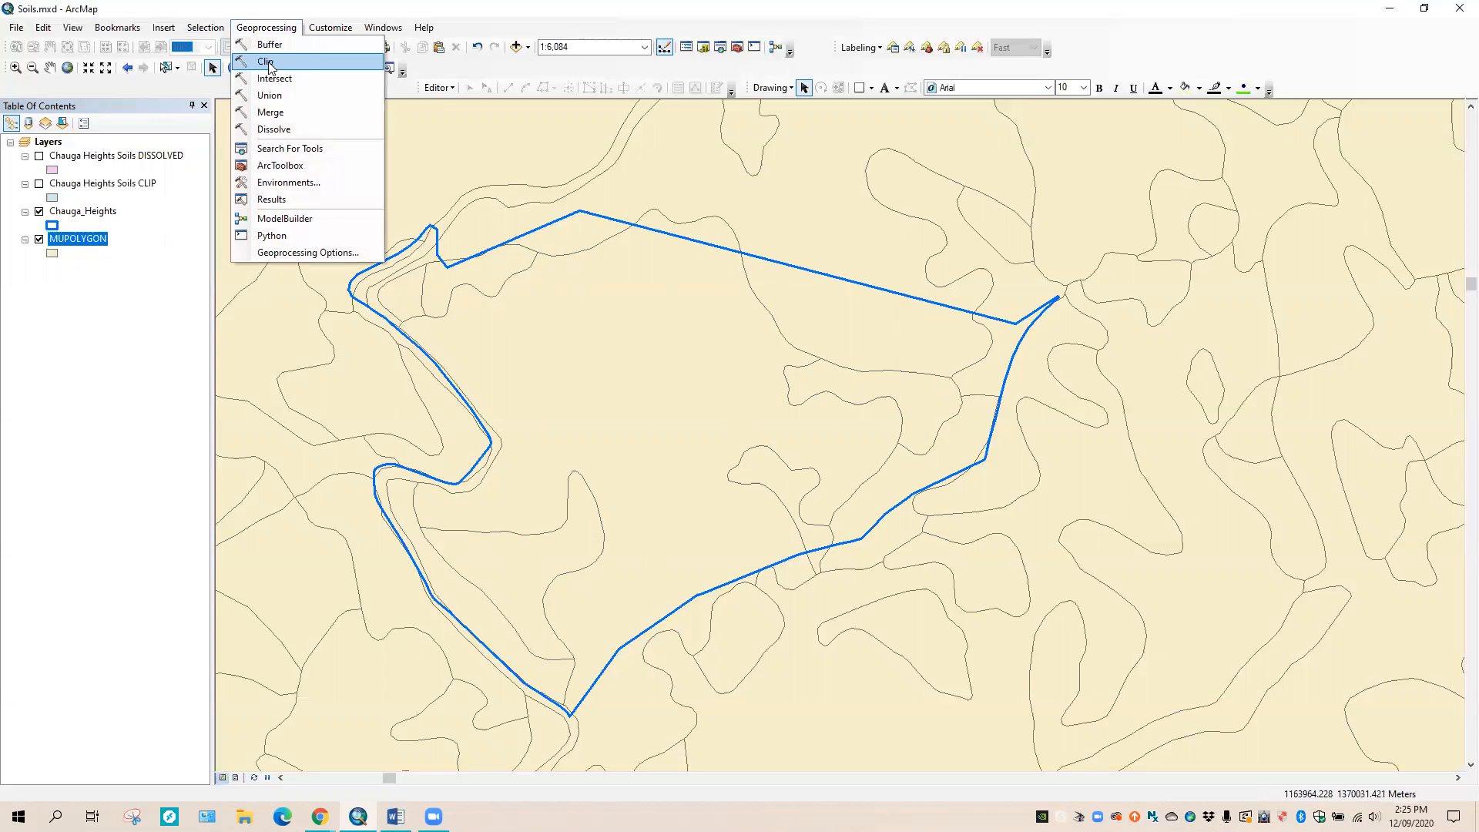
left_click(267, 62)
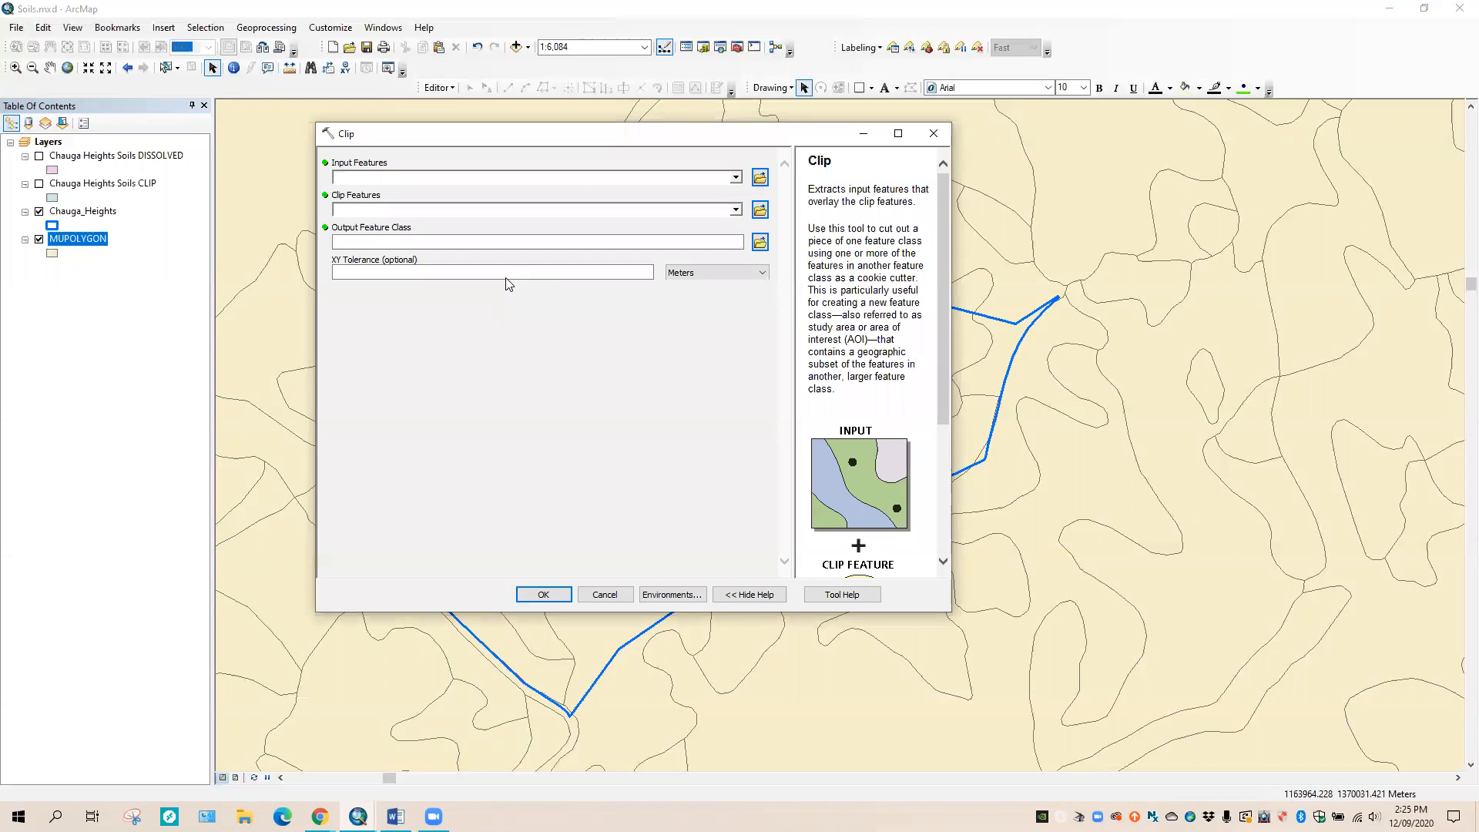
left_click(736, 179)
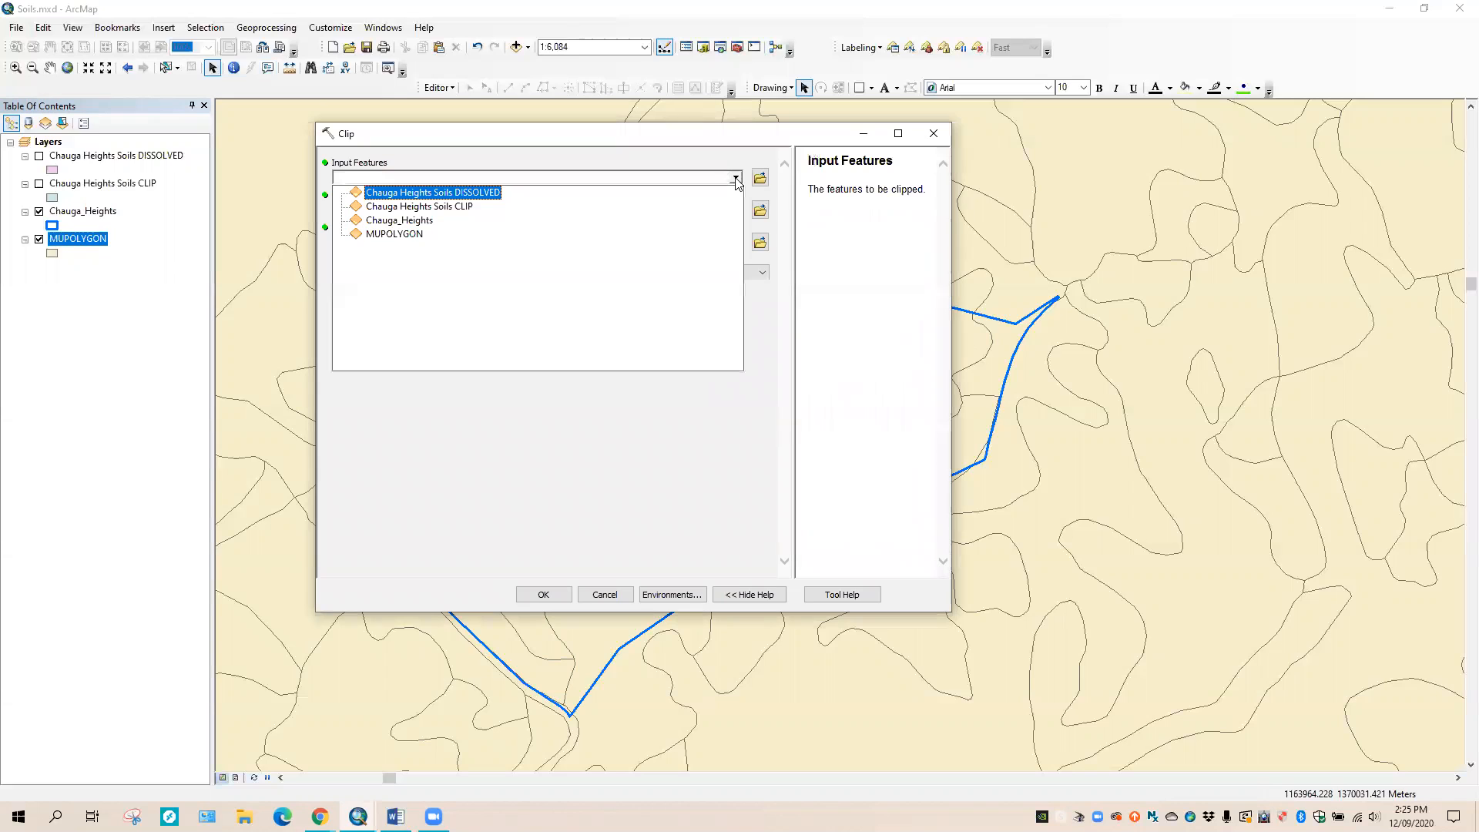
left_click(395, 234)
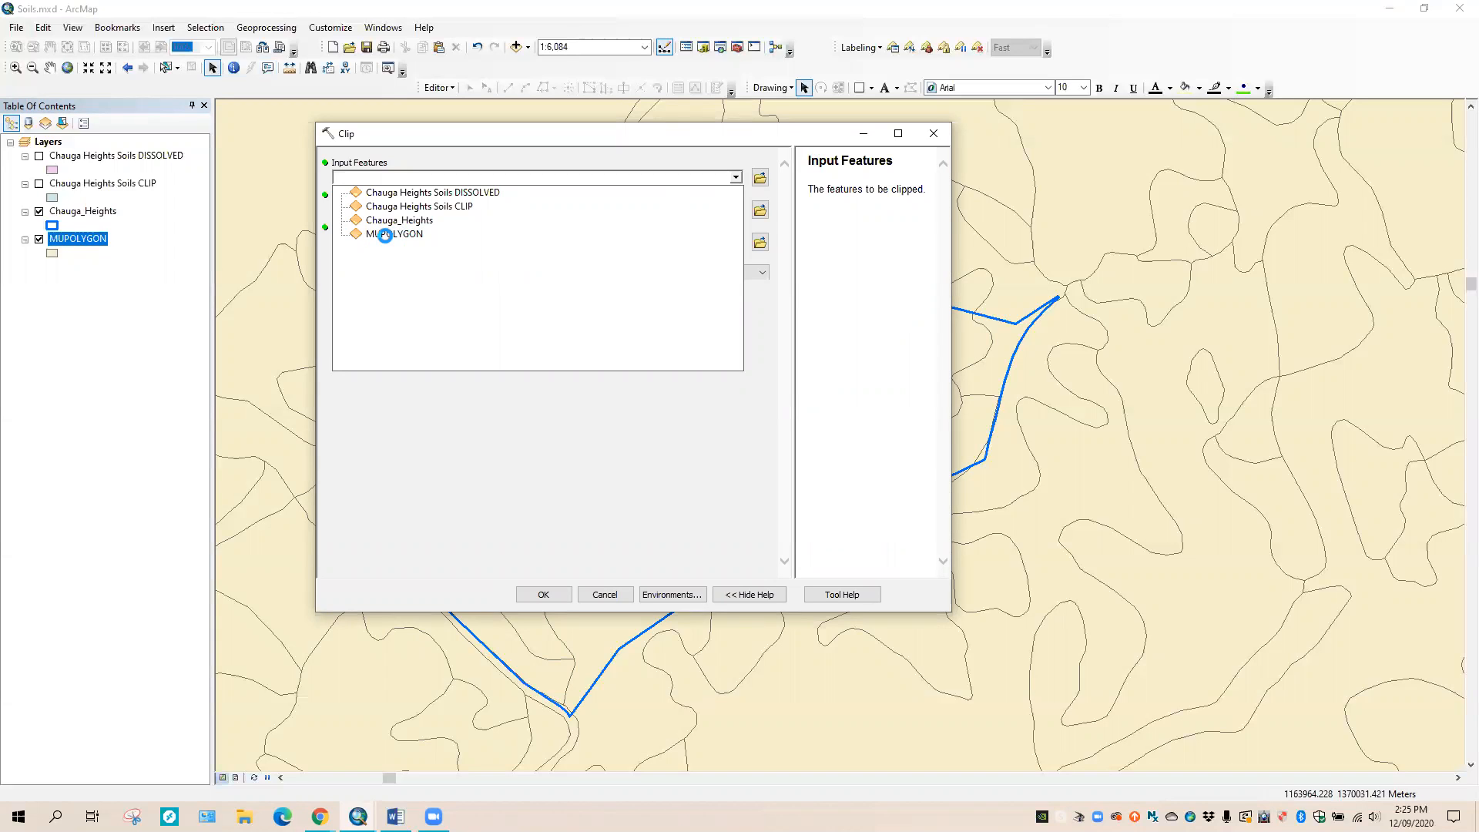
left_click(385, 235)
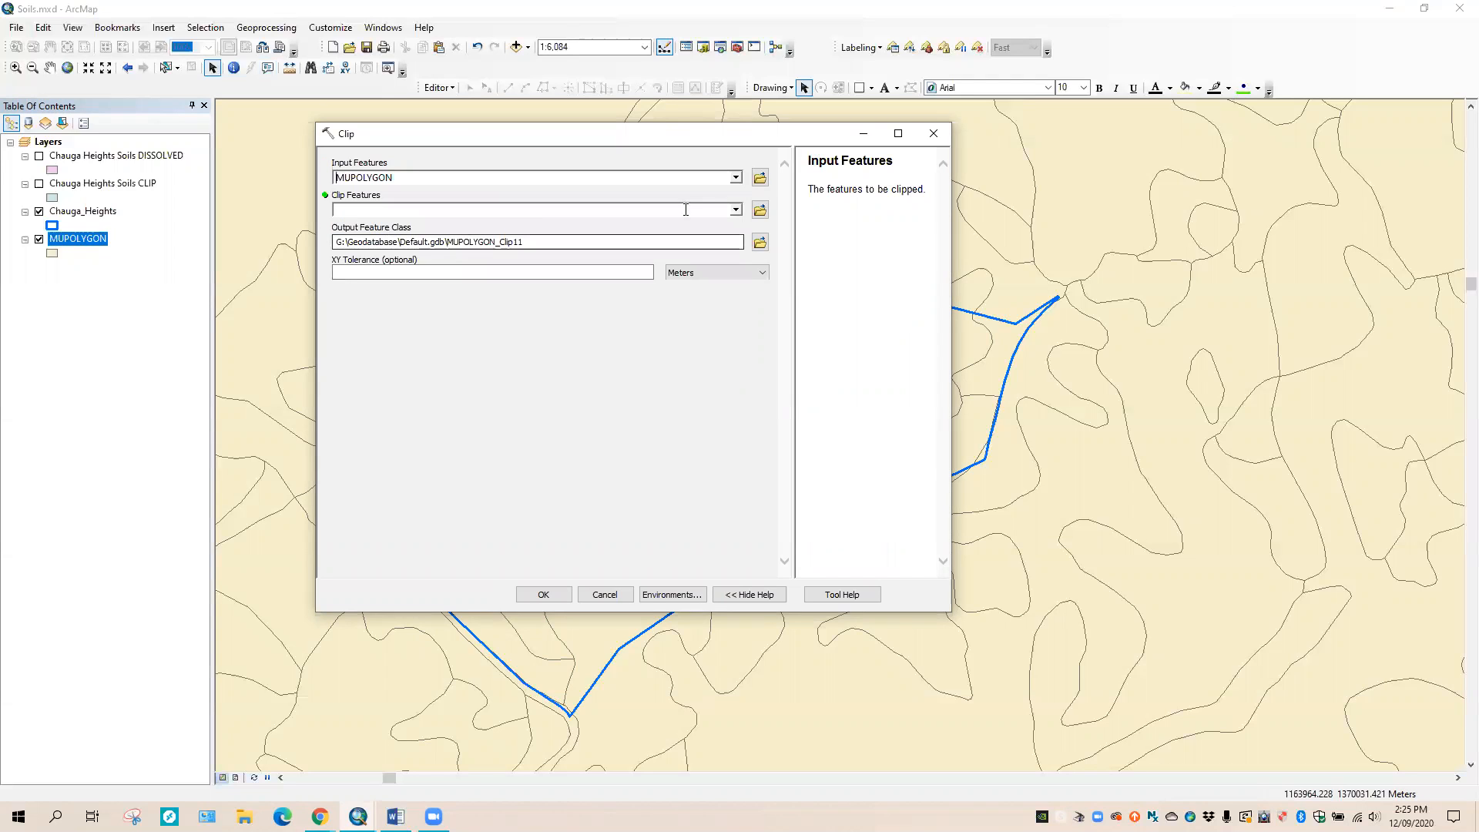
left_click(539, 211)
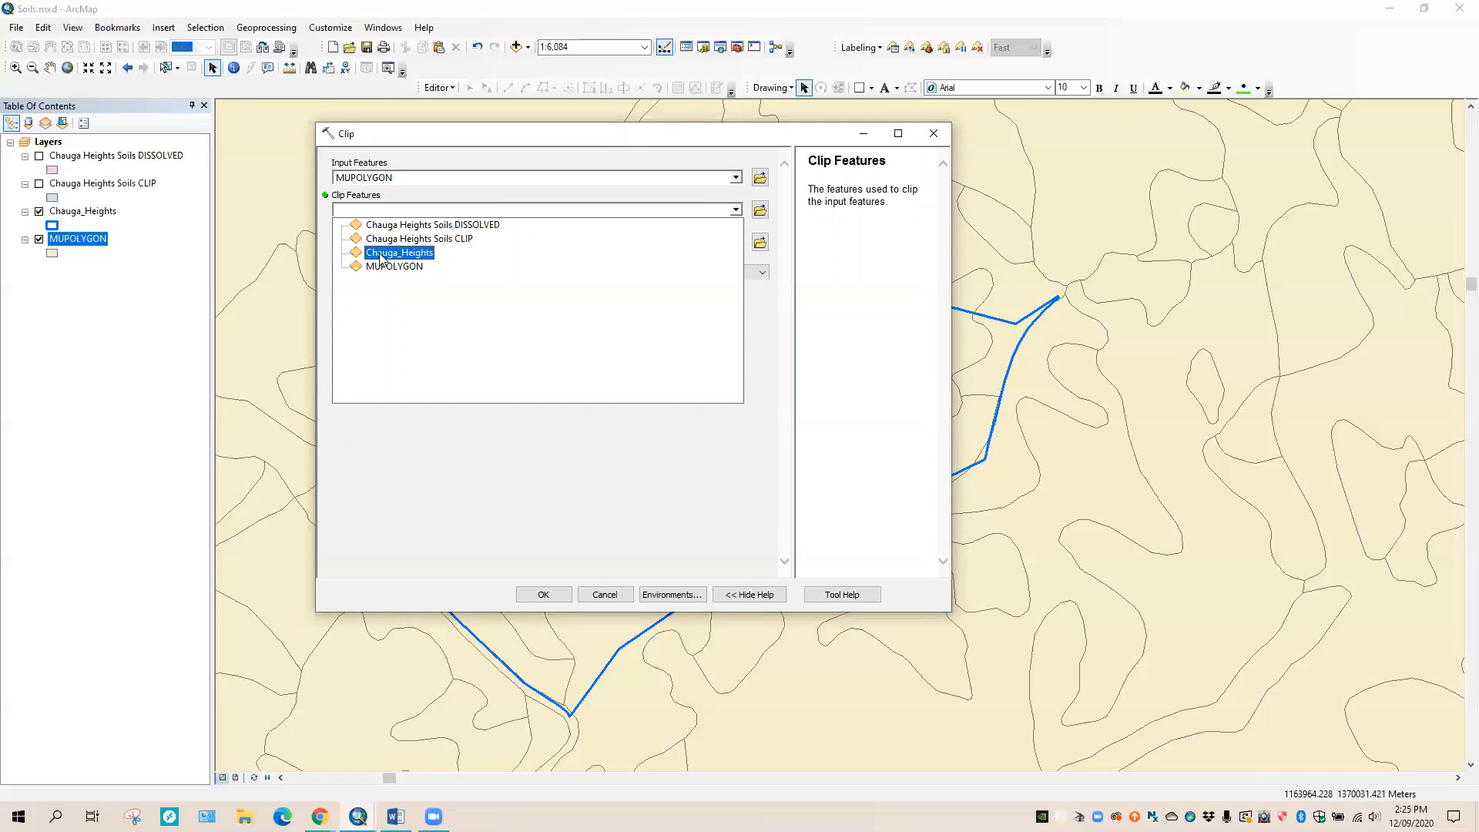
left_click(388, 255)
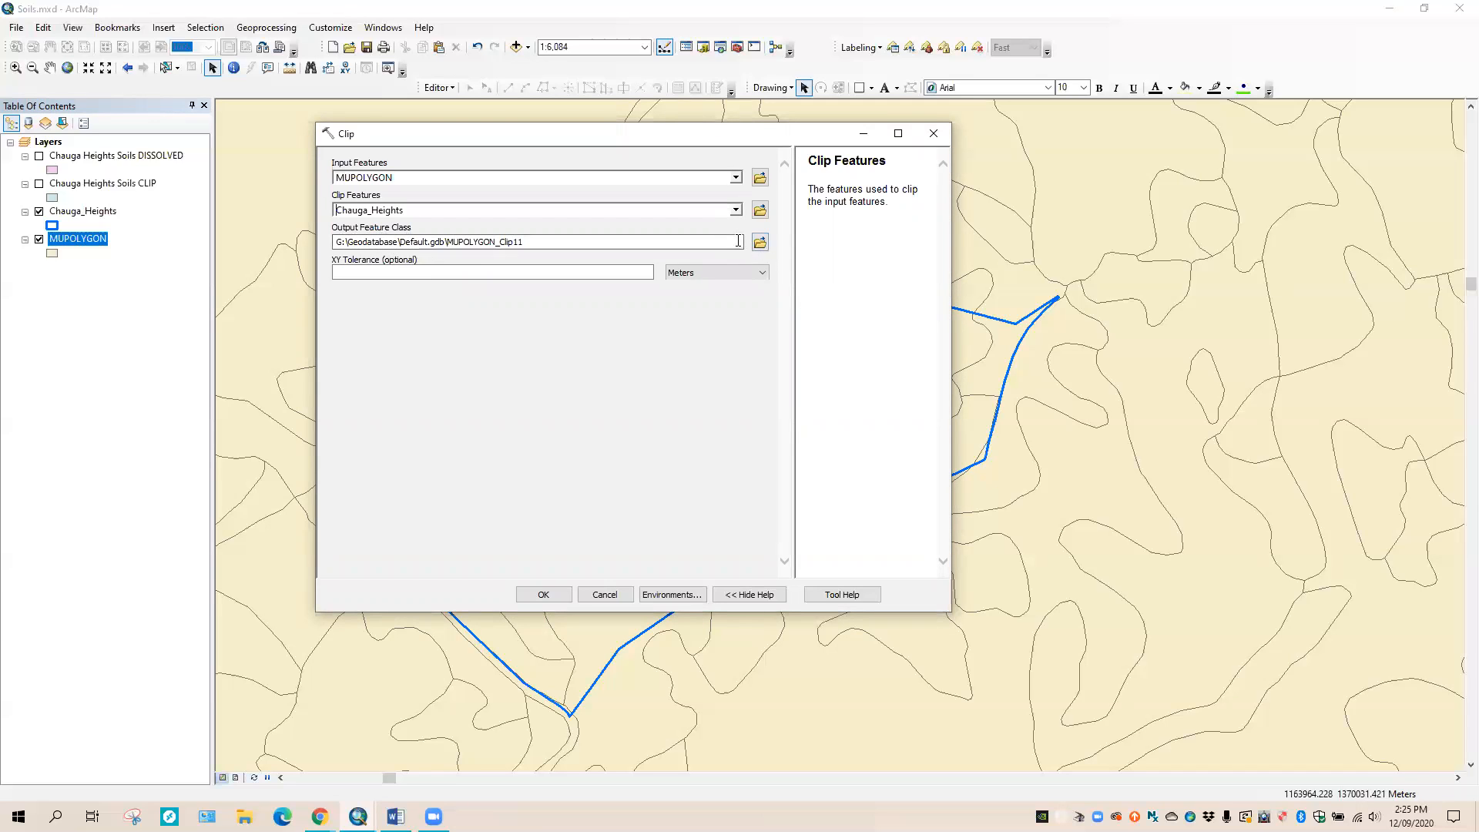
left_click(520, 243)
type("1")
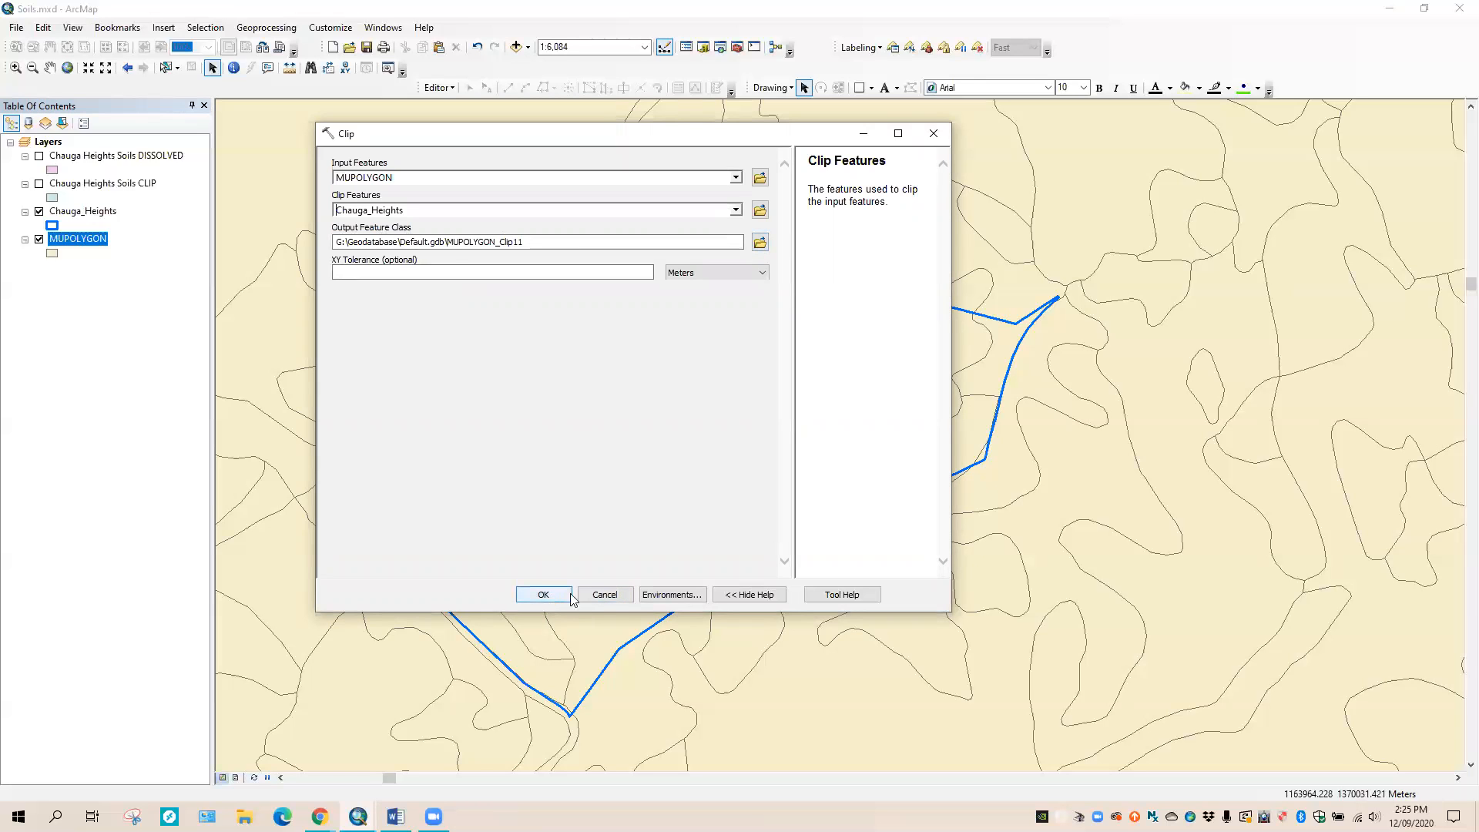
left_click(606, 596)
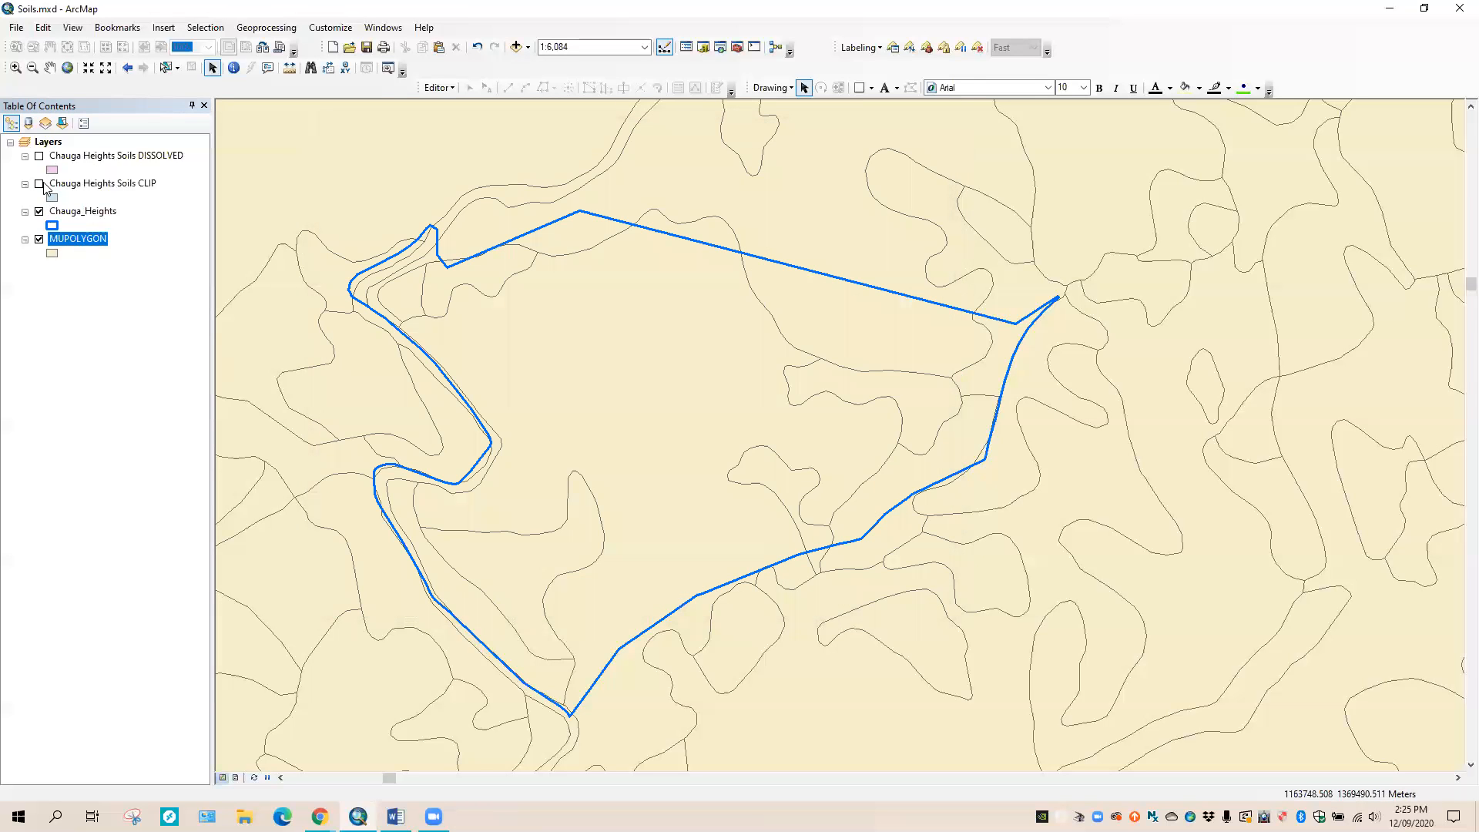
- Show the Chauga Heights Soils CLIP layer and hide the MUPOLYGON layer
left_click(40, 184)
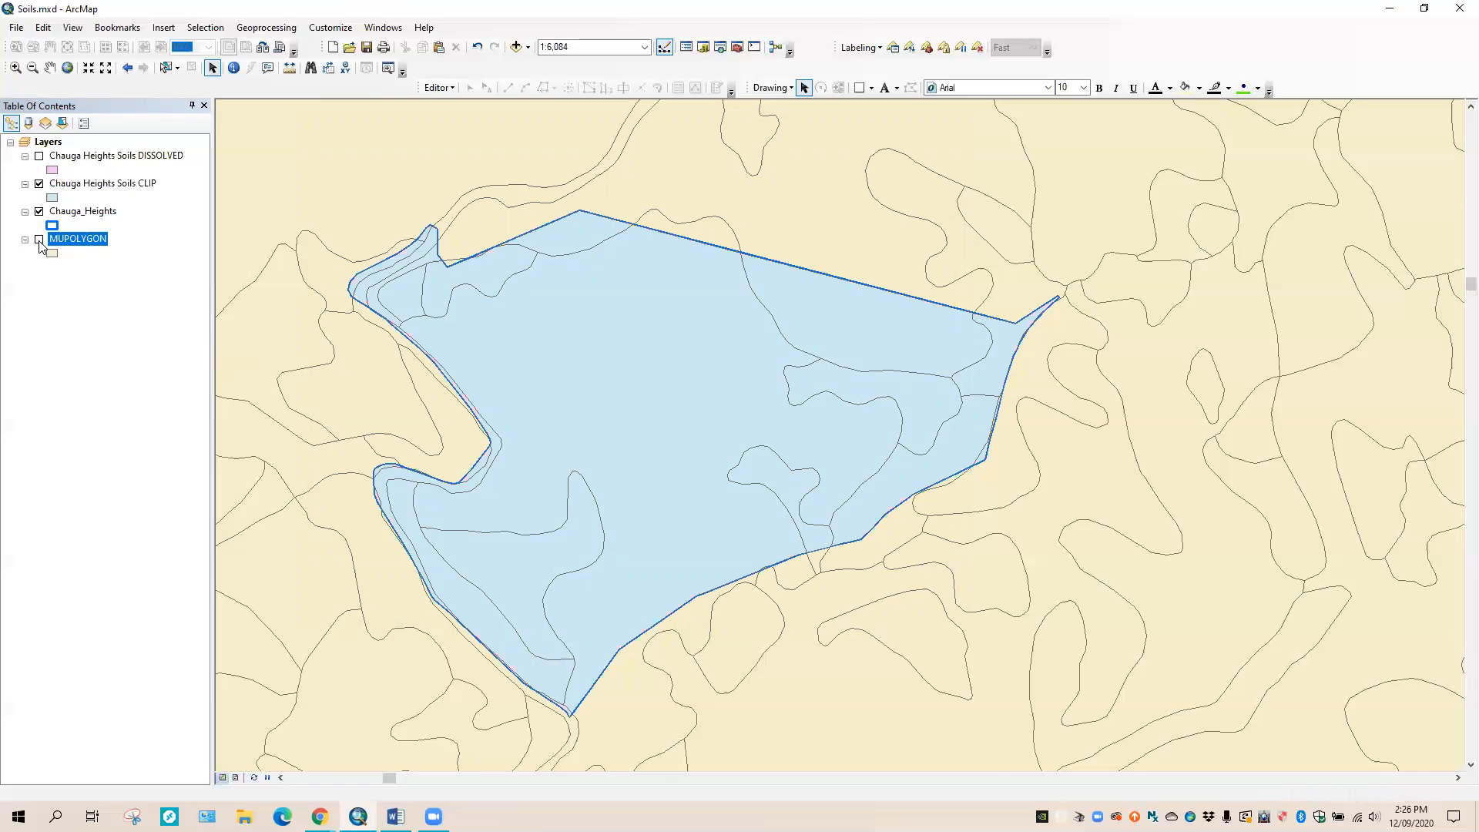
left_click(39, 240)
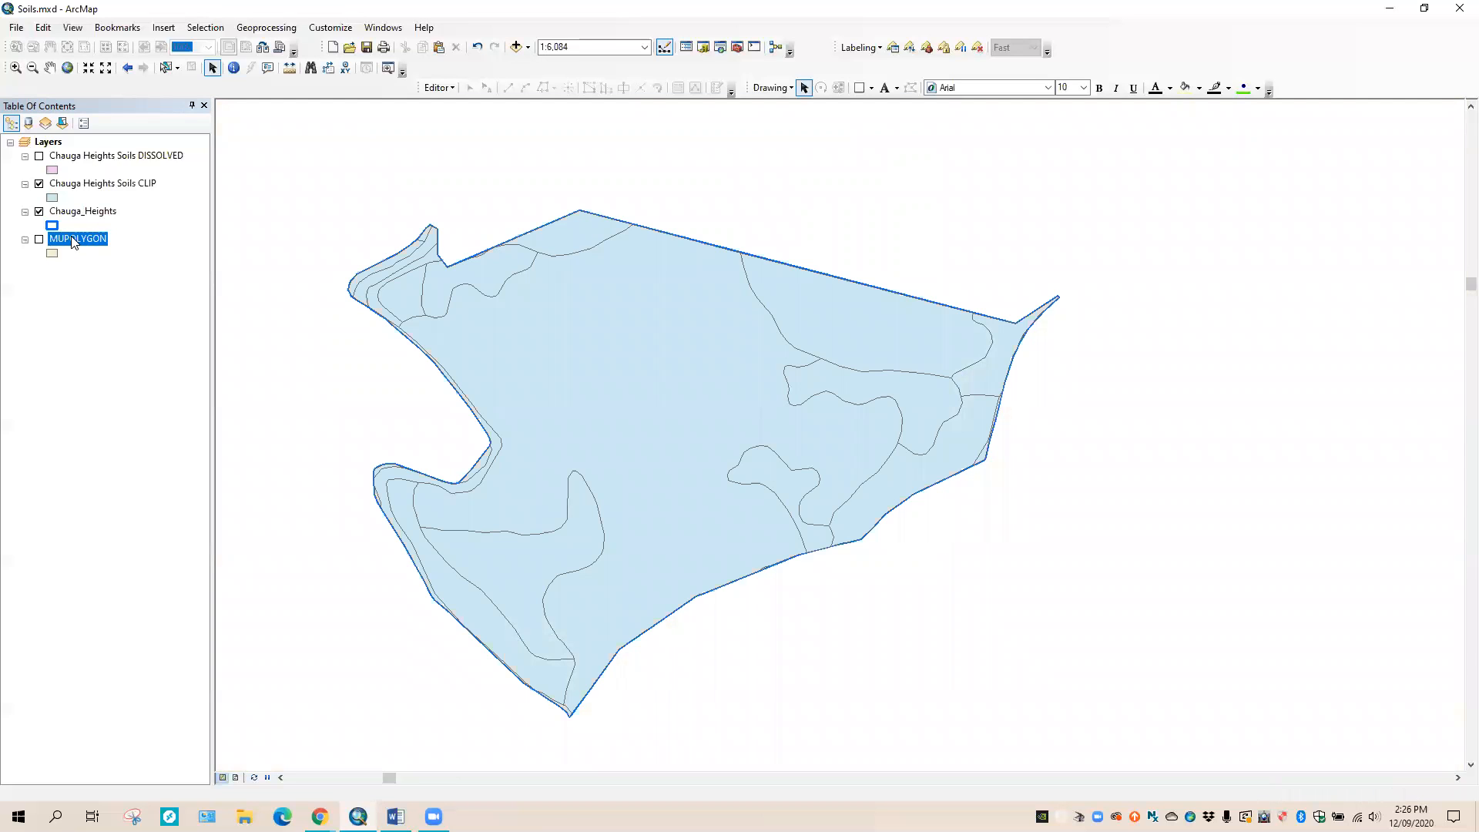
- Open the attribute tables of MUPOLYGON and Chauga Heights Soils CLIP, widen the table window, and compare their record counts
right_click(74, 244)
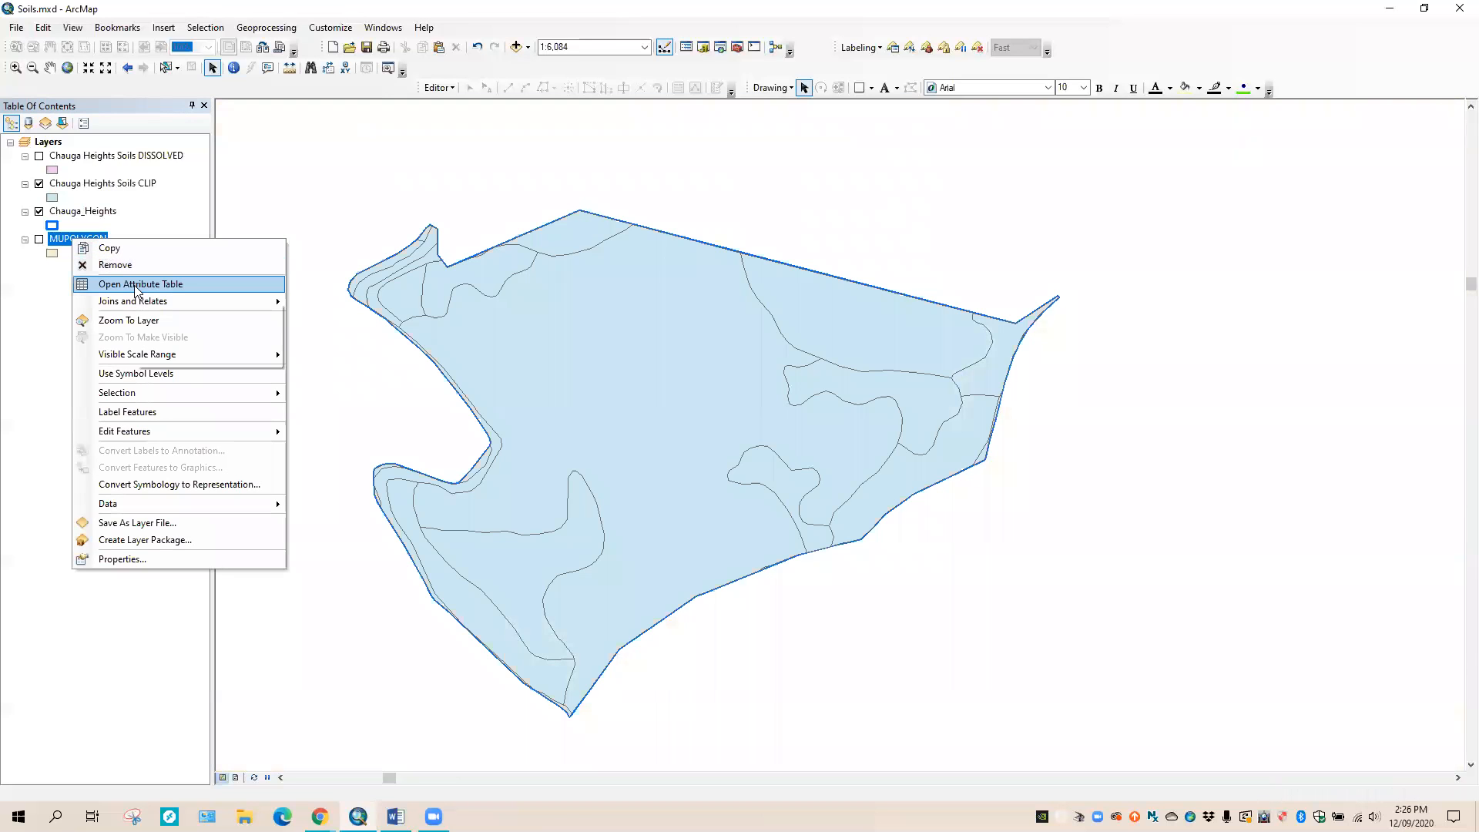
left_click(135, 285)
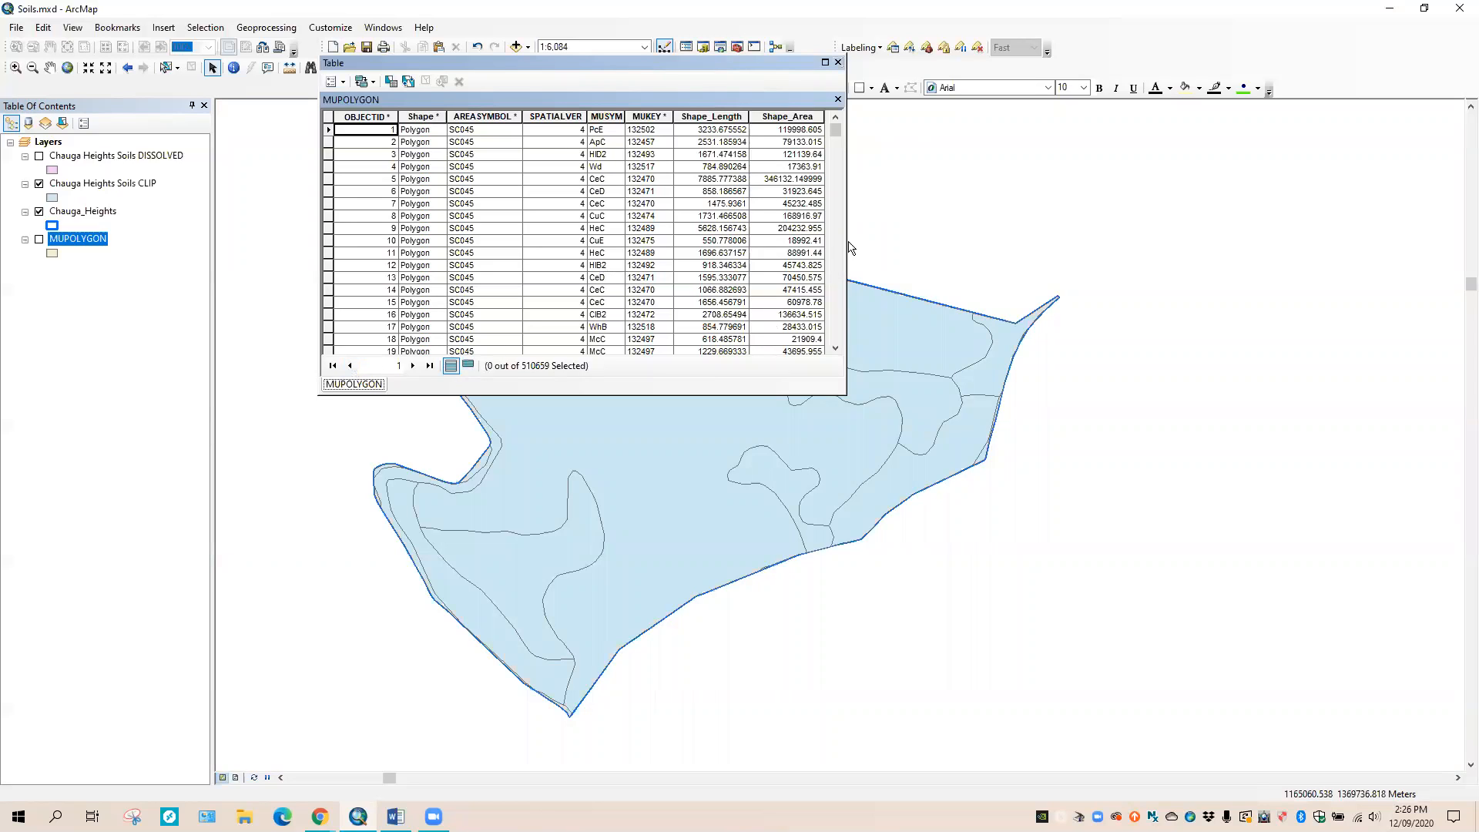
left_click_drag(846, 240, 917, 240)
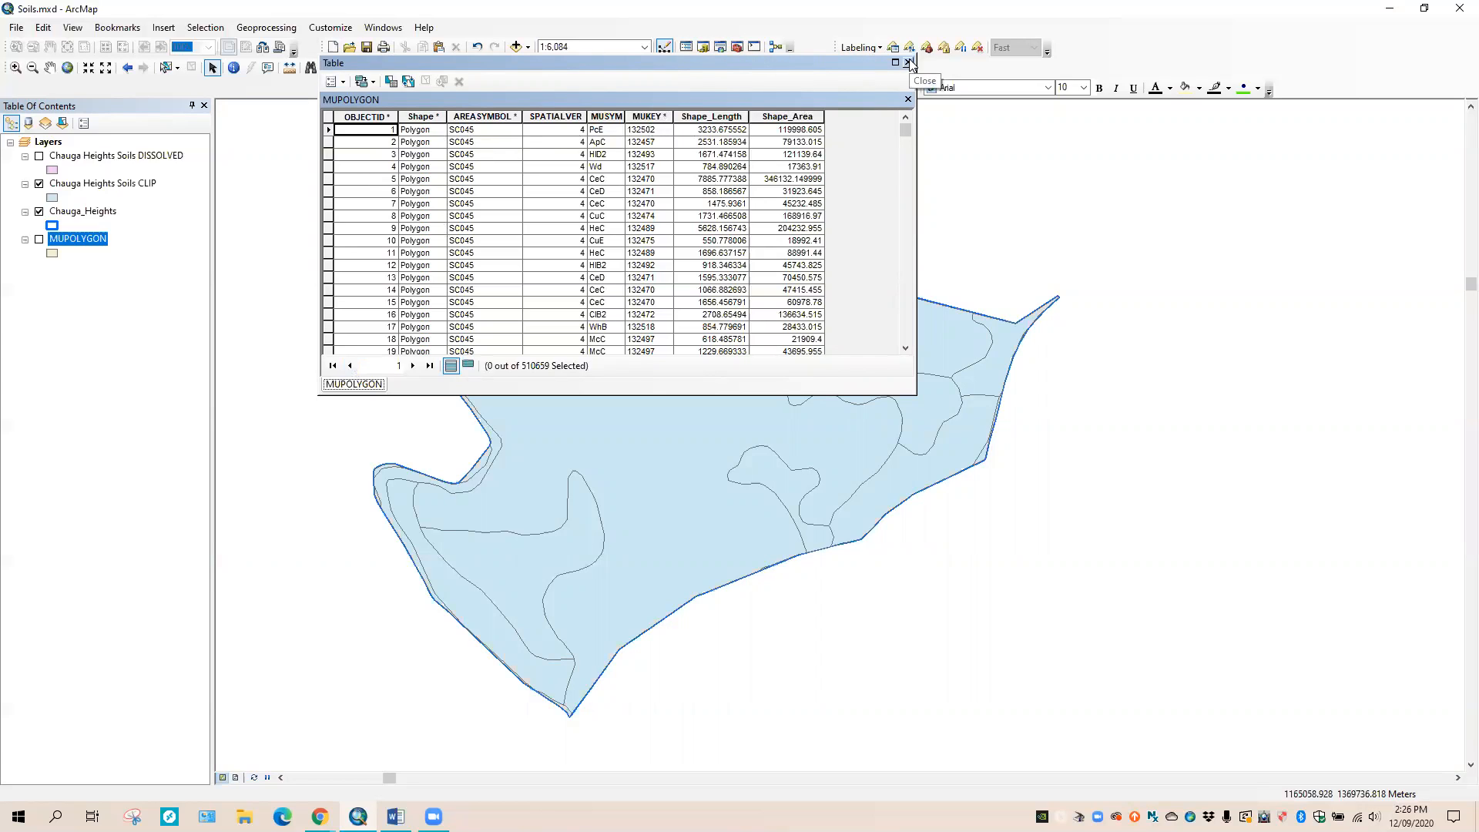
right_click(106, 187)
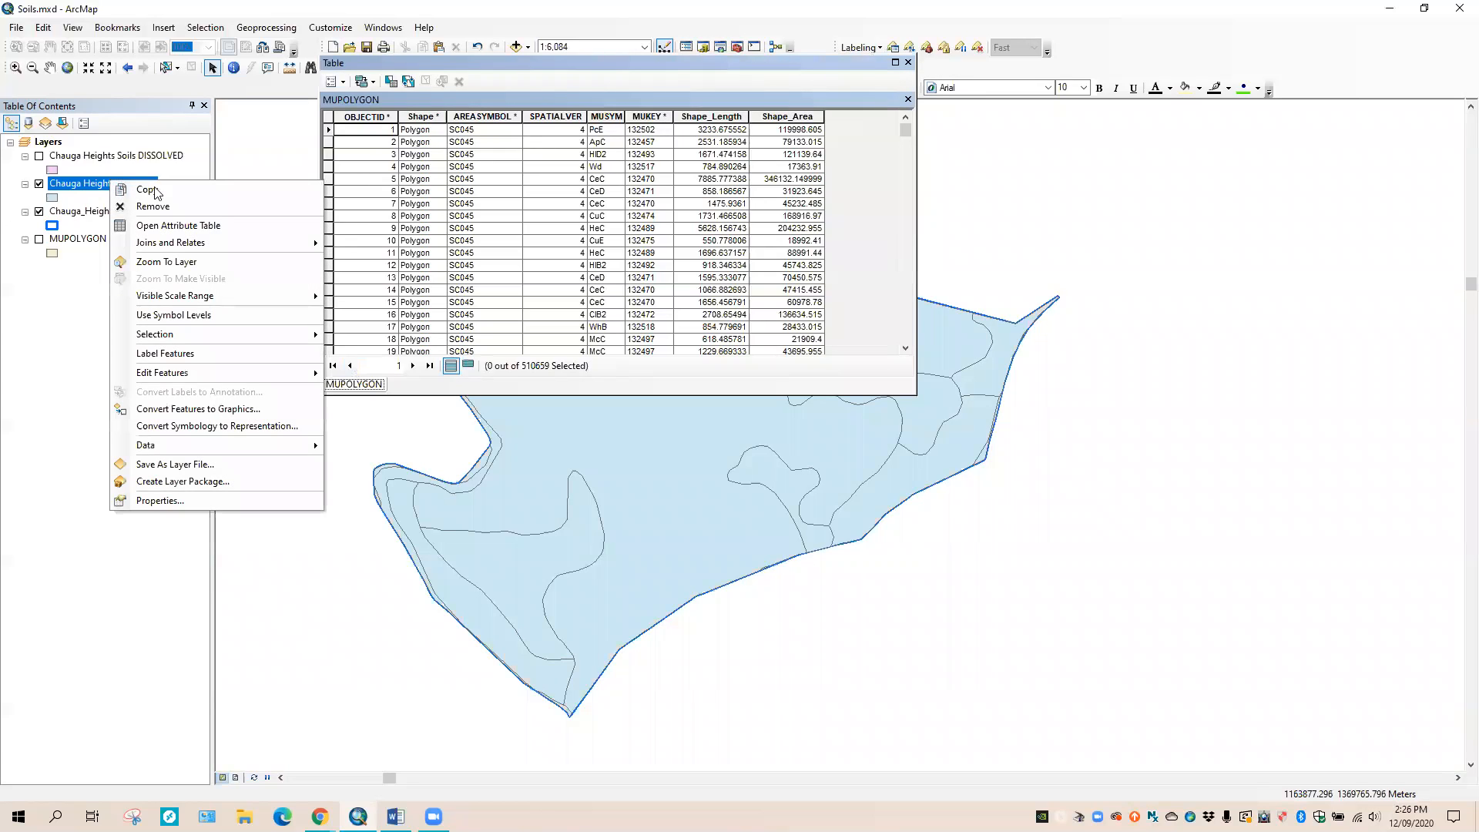
left_click(229, 226)
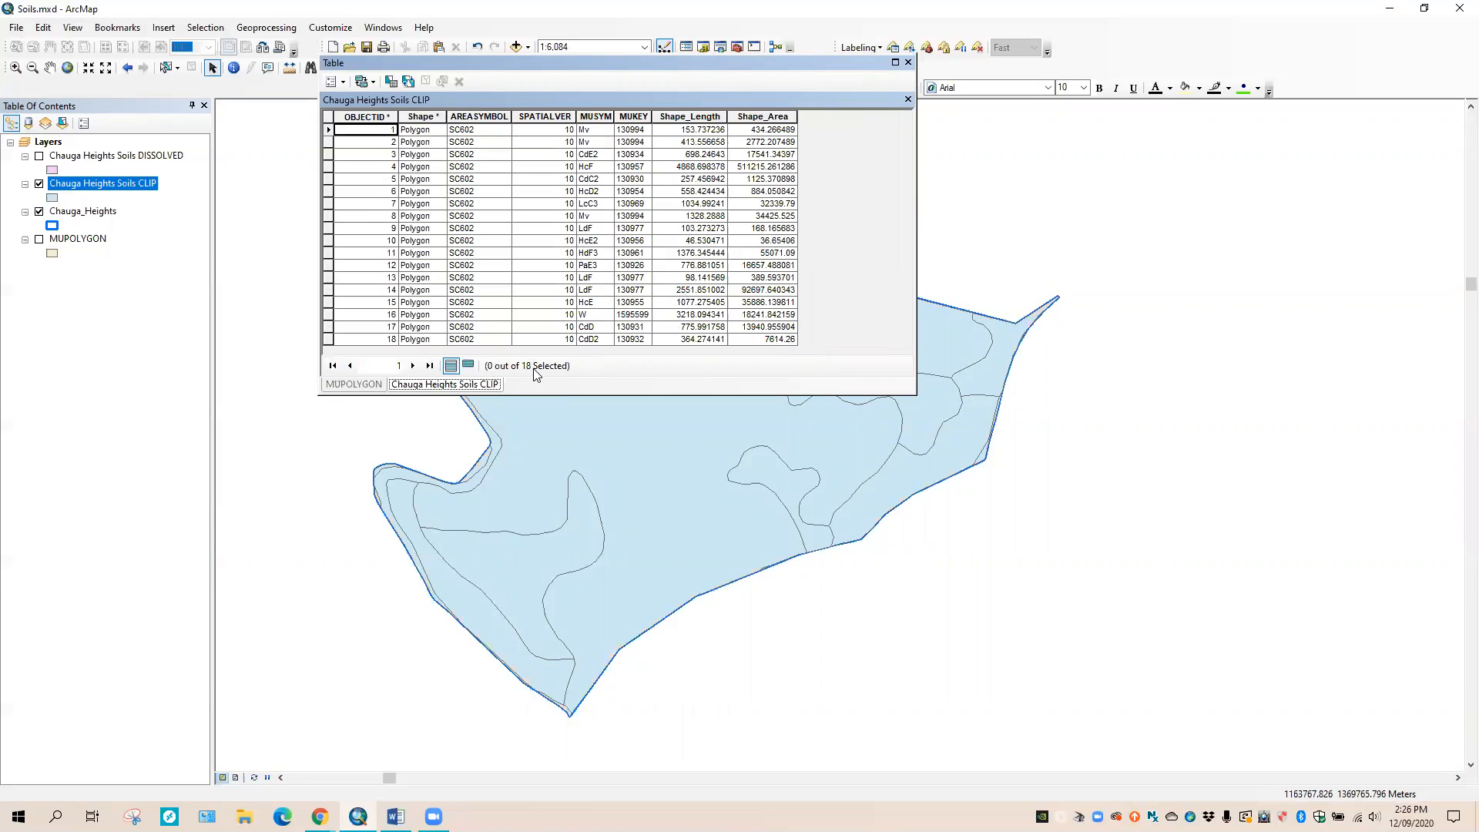
left_click(373, 384)
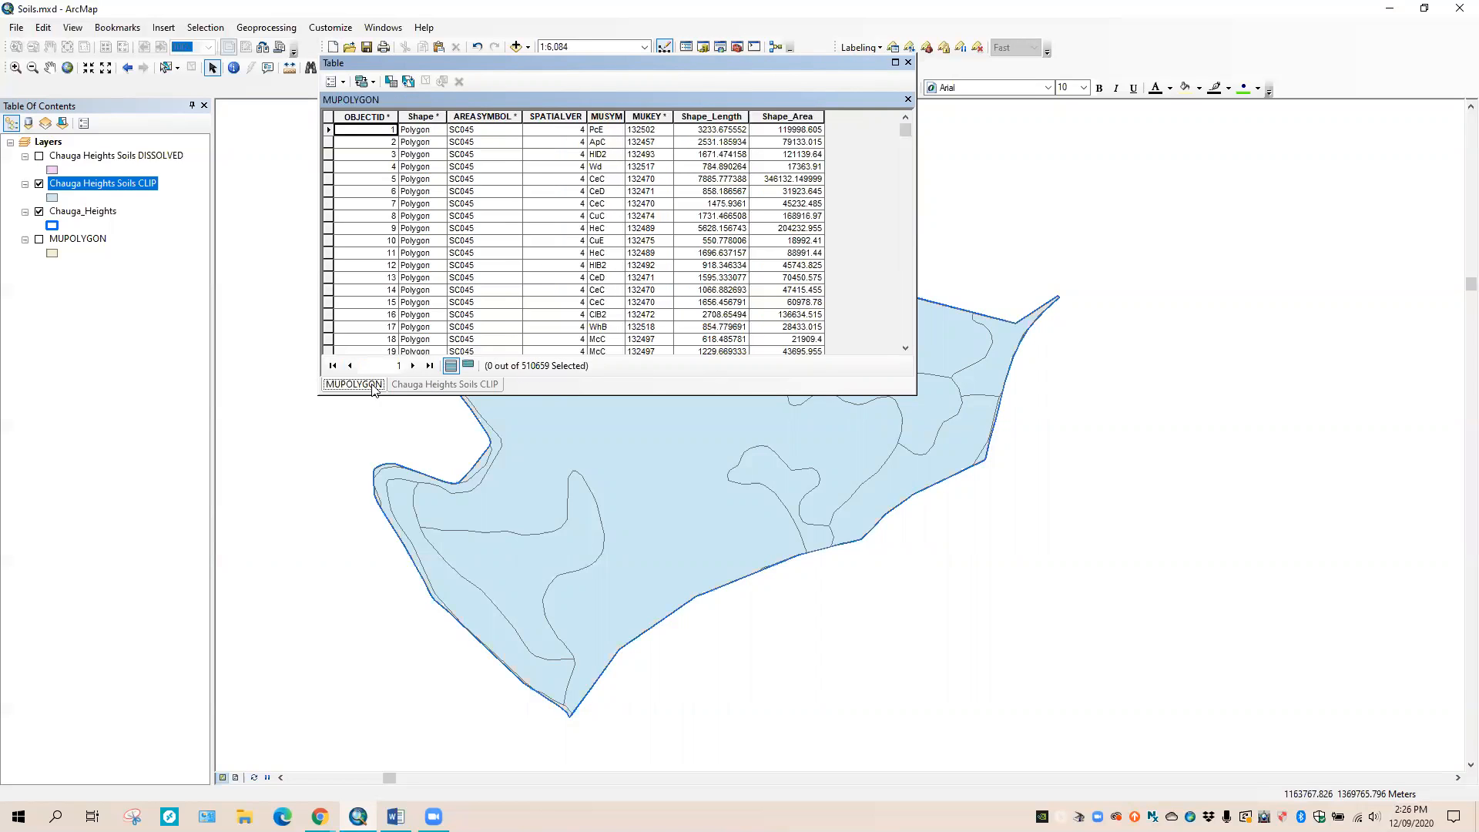
left_click(473, 387)
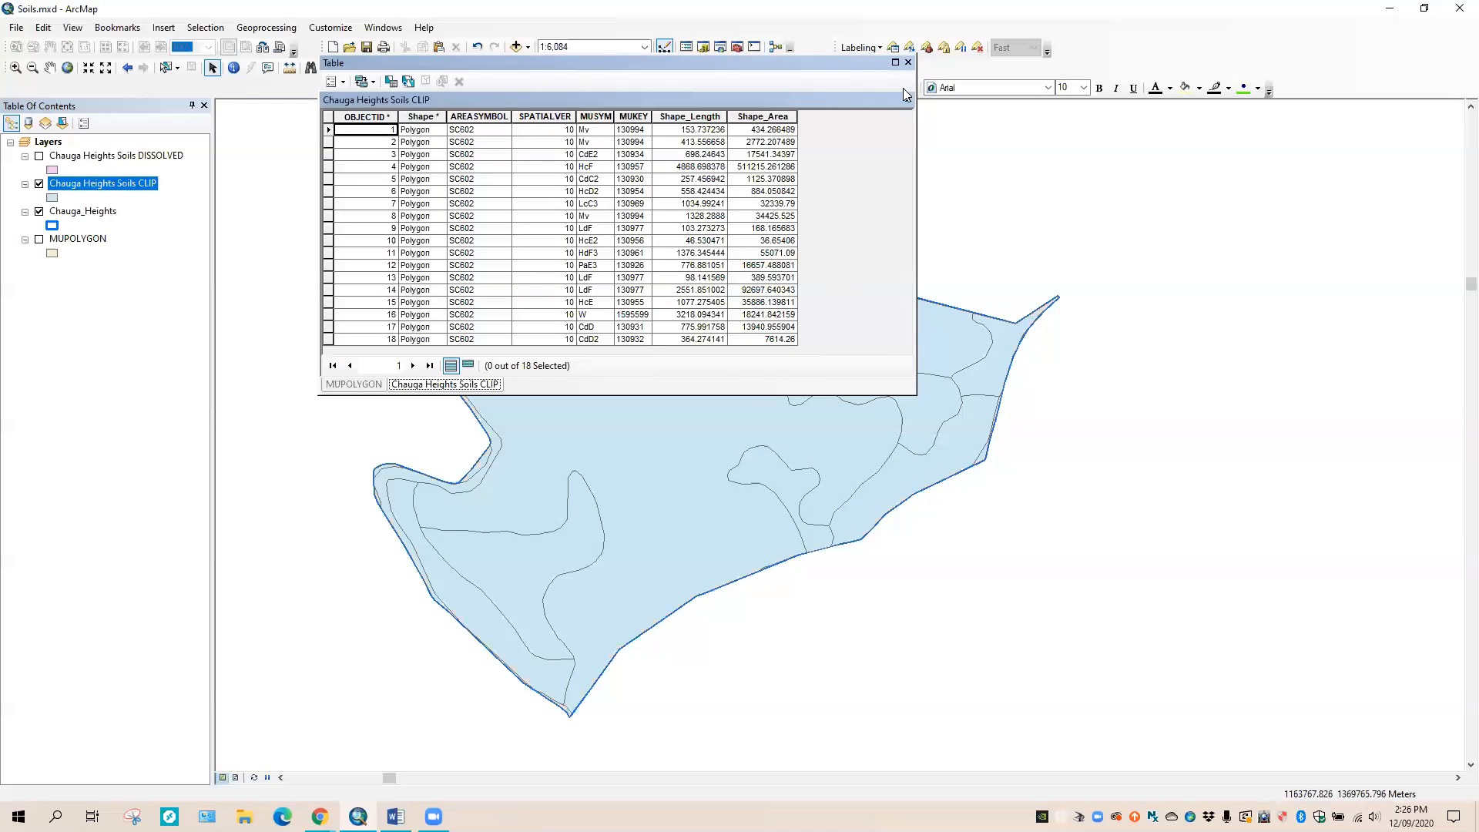
- Close the open tables, reopen the Chauga Heights Soils CLIP attribute table to examine its repeated MUKEY values, and close it again
left_click(908, 63)
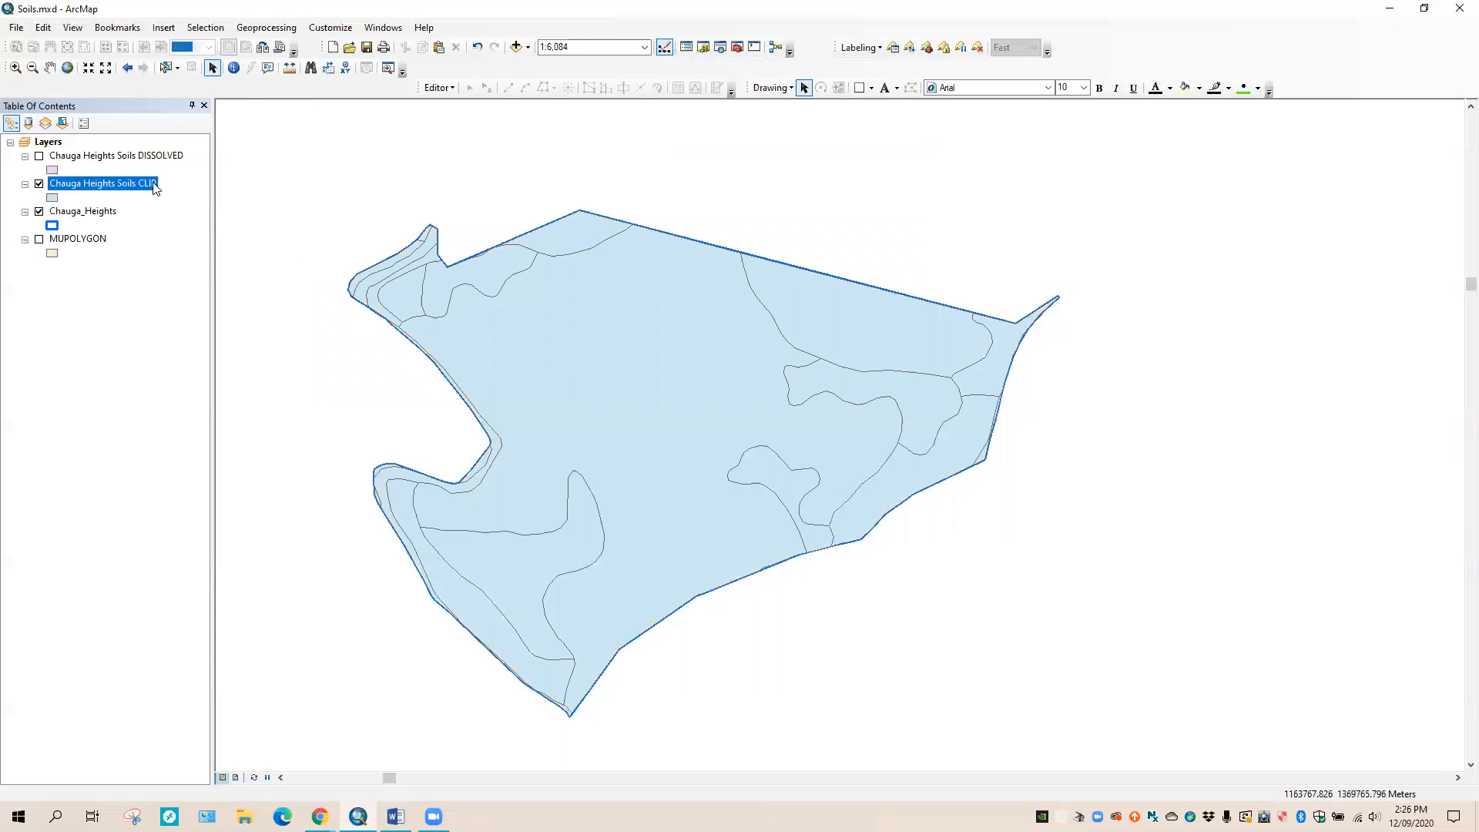
right_click(118, 187)
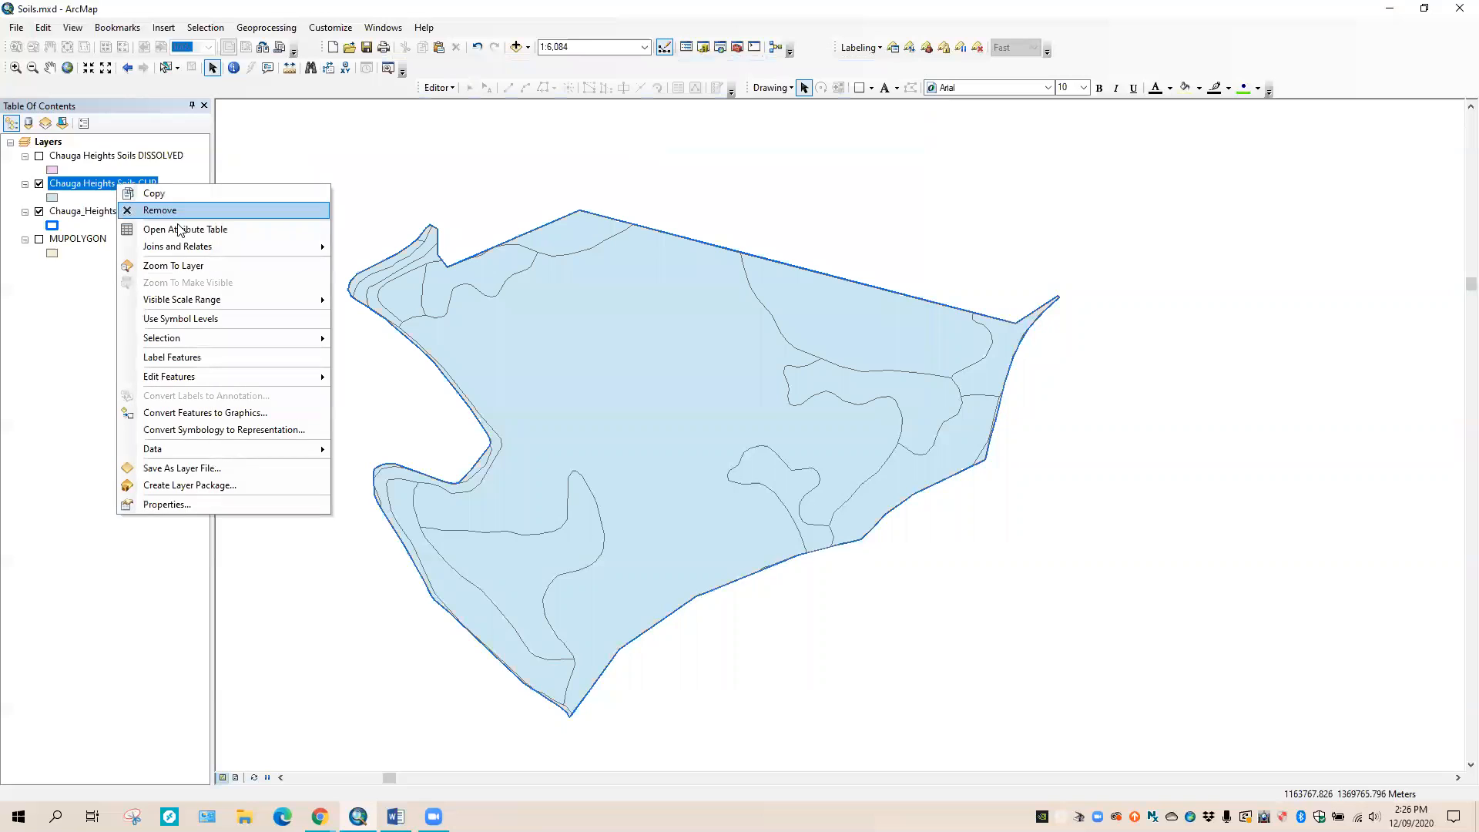
left_click(193, 235)
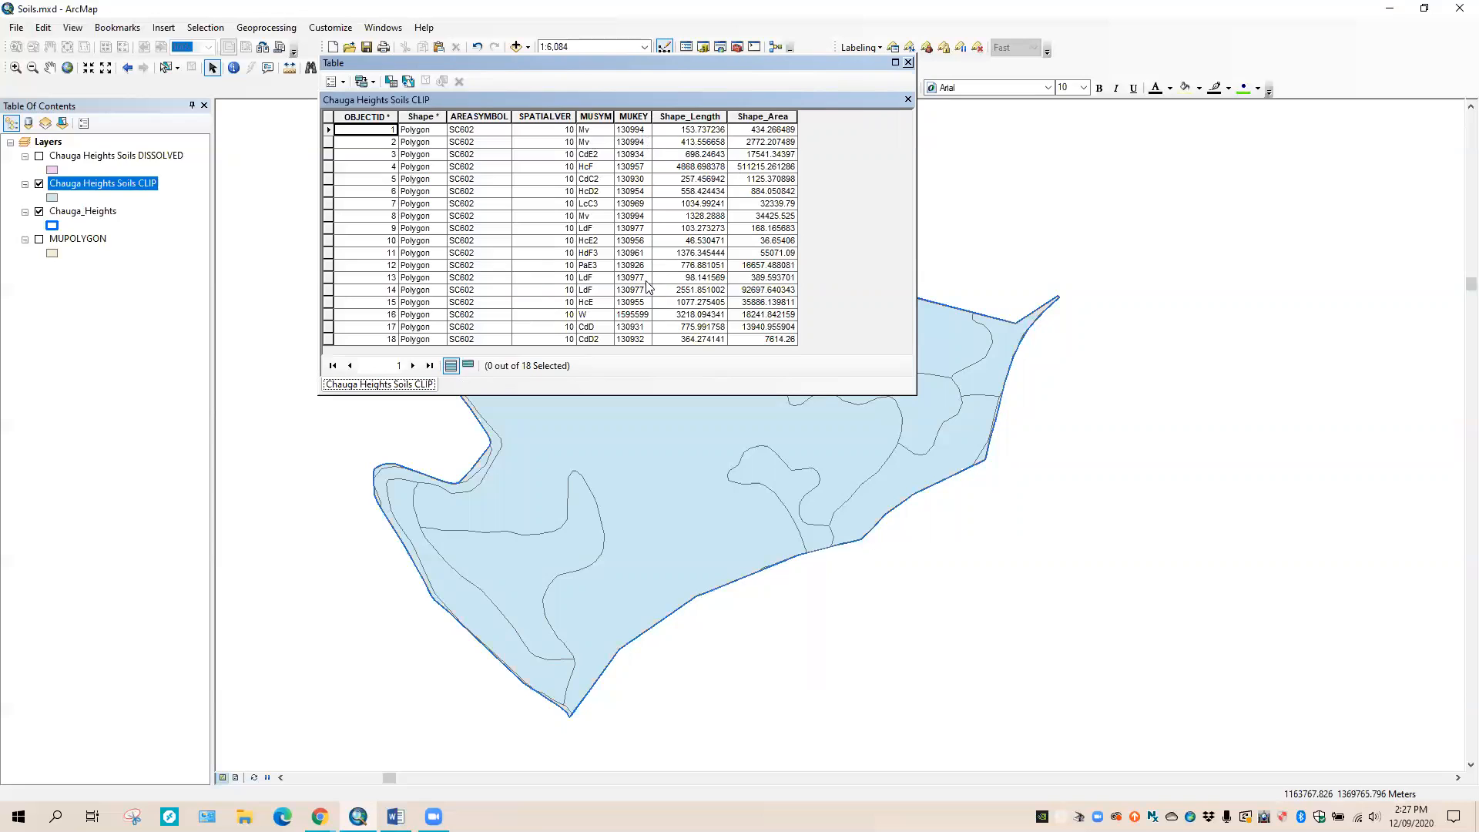
left_click(908, 62)
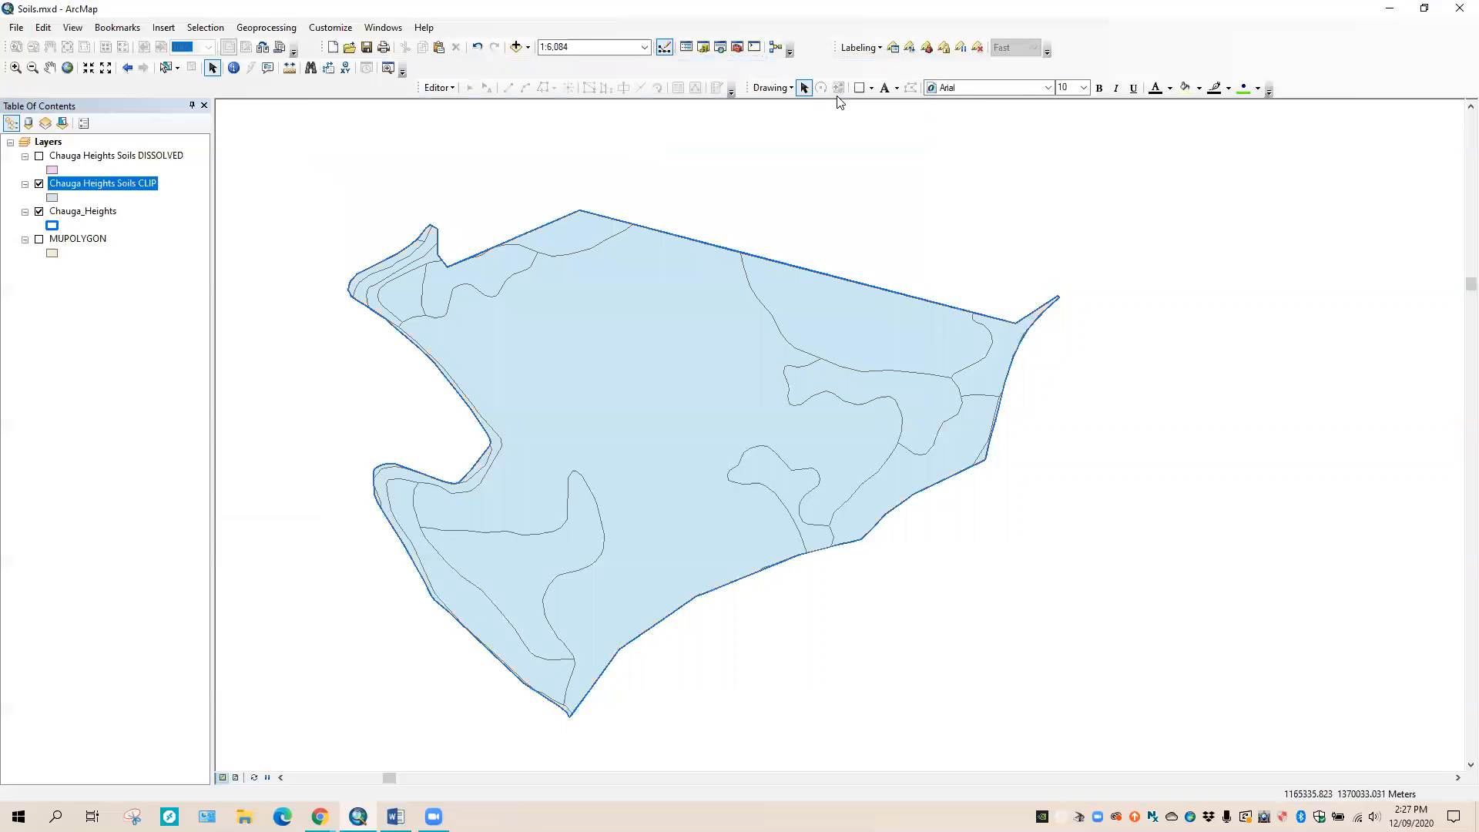
- Set up a Dissolve of Chauga Heights Soils CLIP on the MUKEY field with output MUPOLYGON_Clip9_Dissolve1, and cancel it without running
left_click(268, 31)
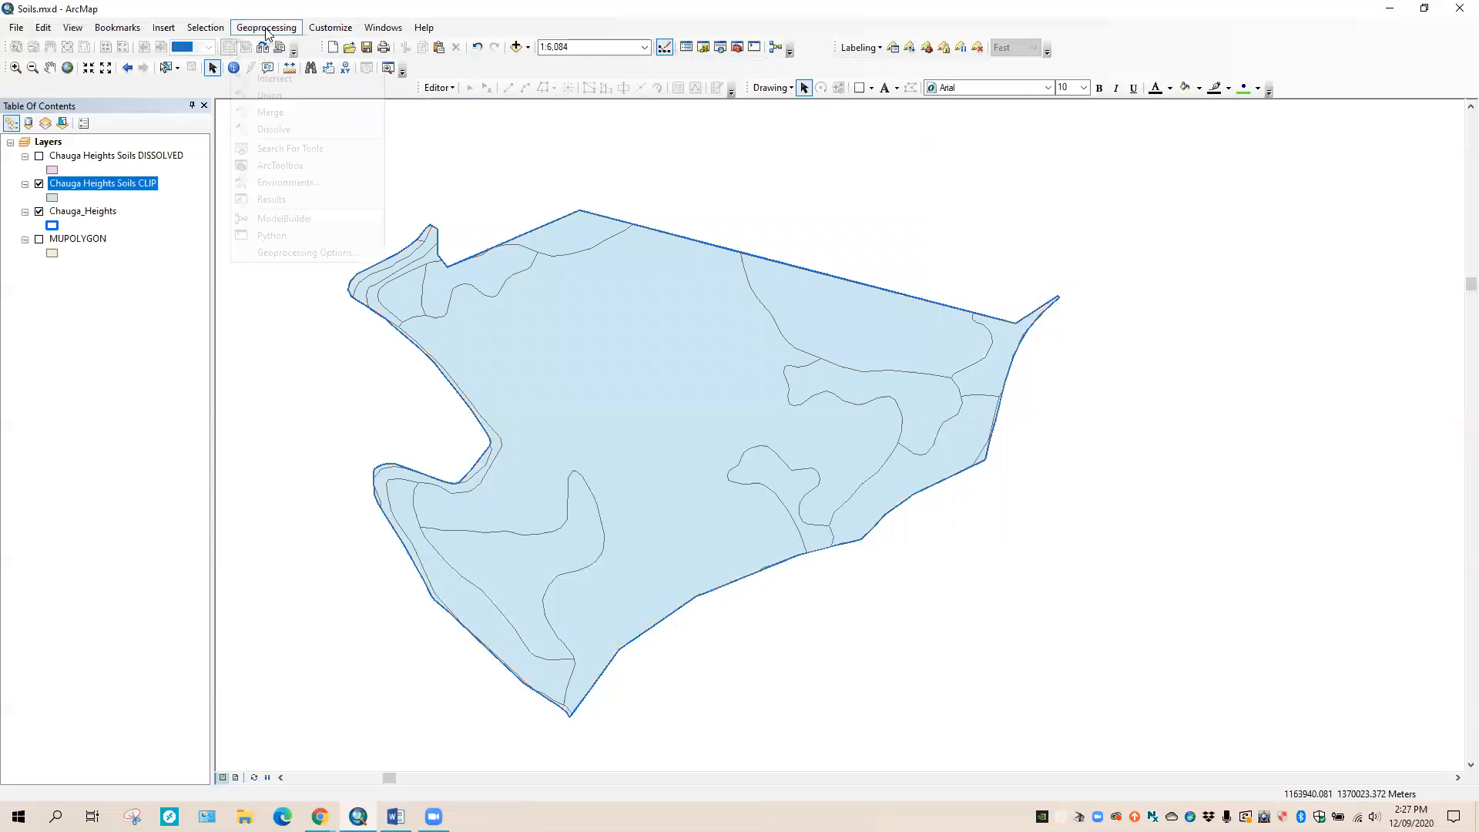
left_click(286, 129)
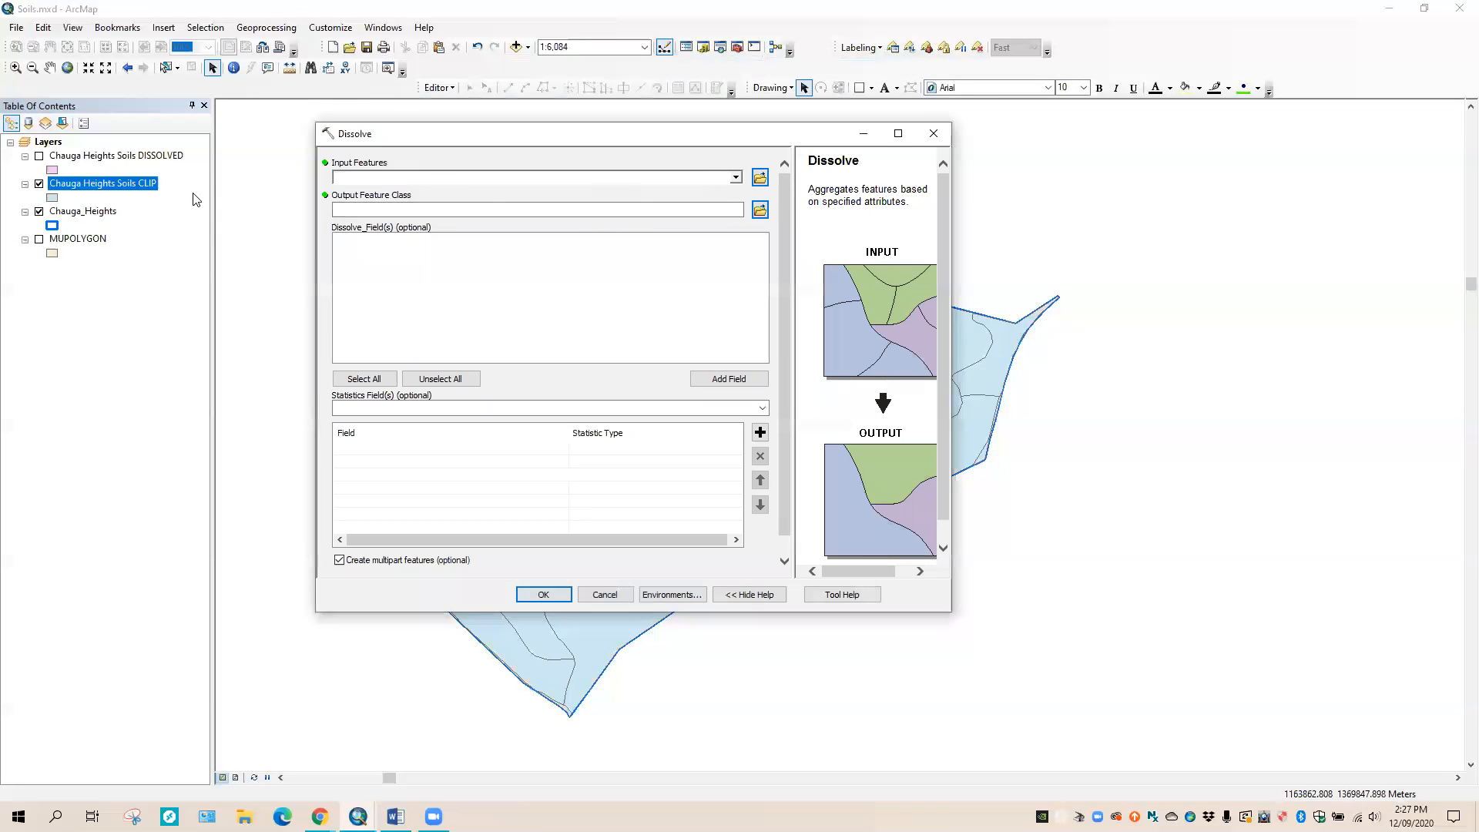
left_click(736, 179)
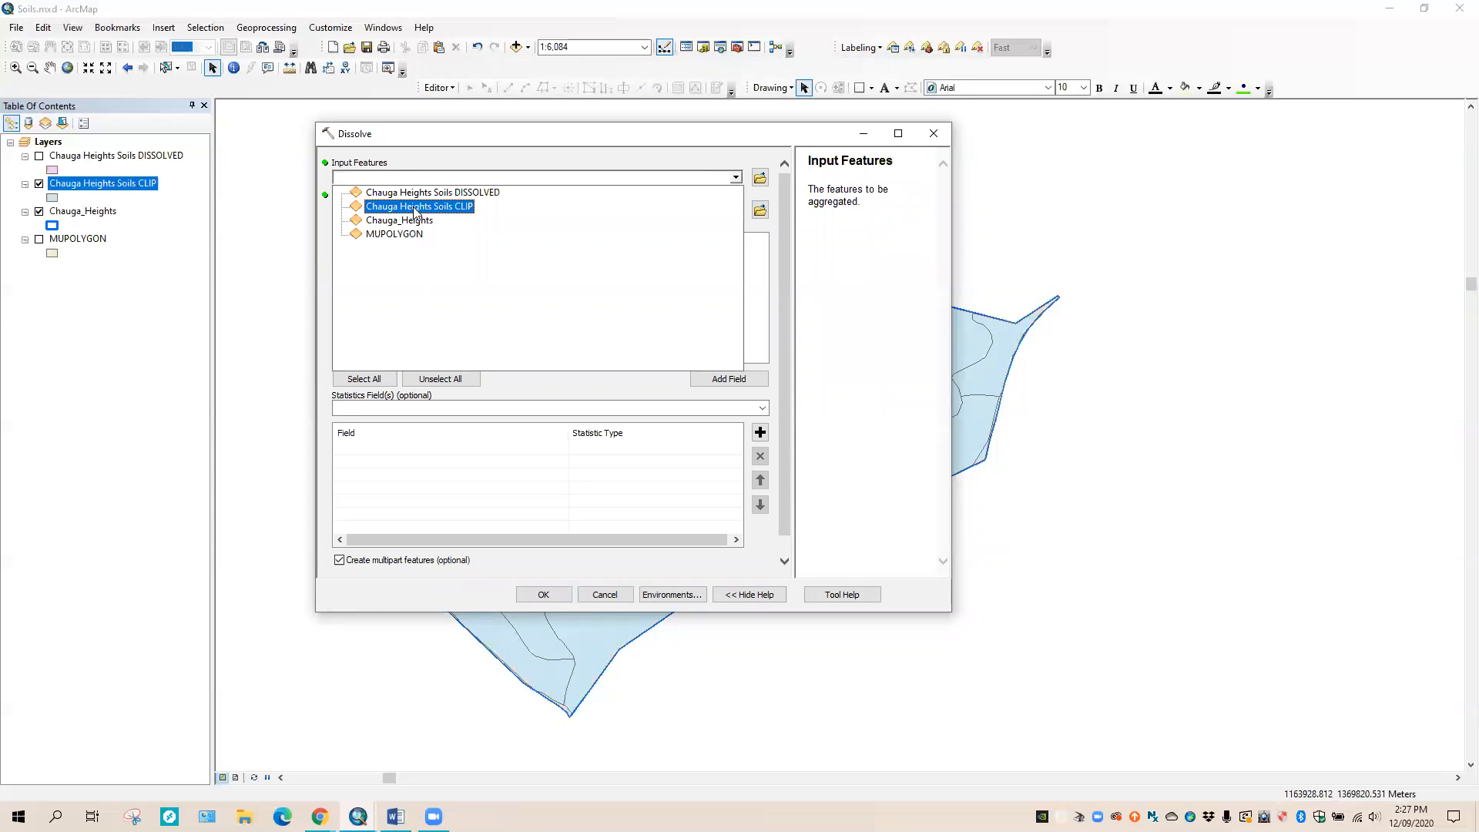
left_click(445, 207)
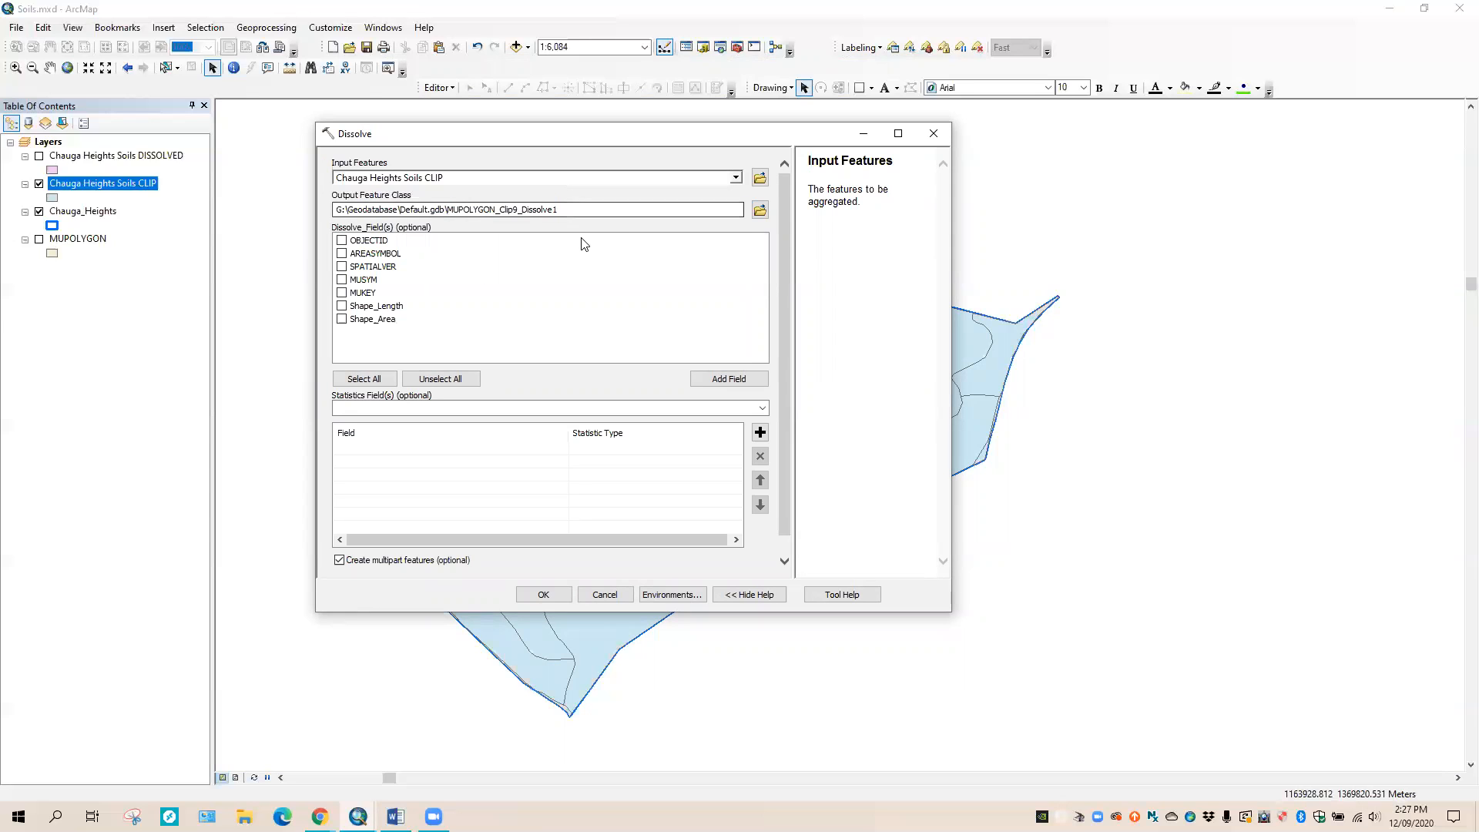
left_click(342, 293)
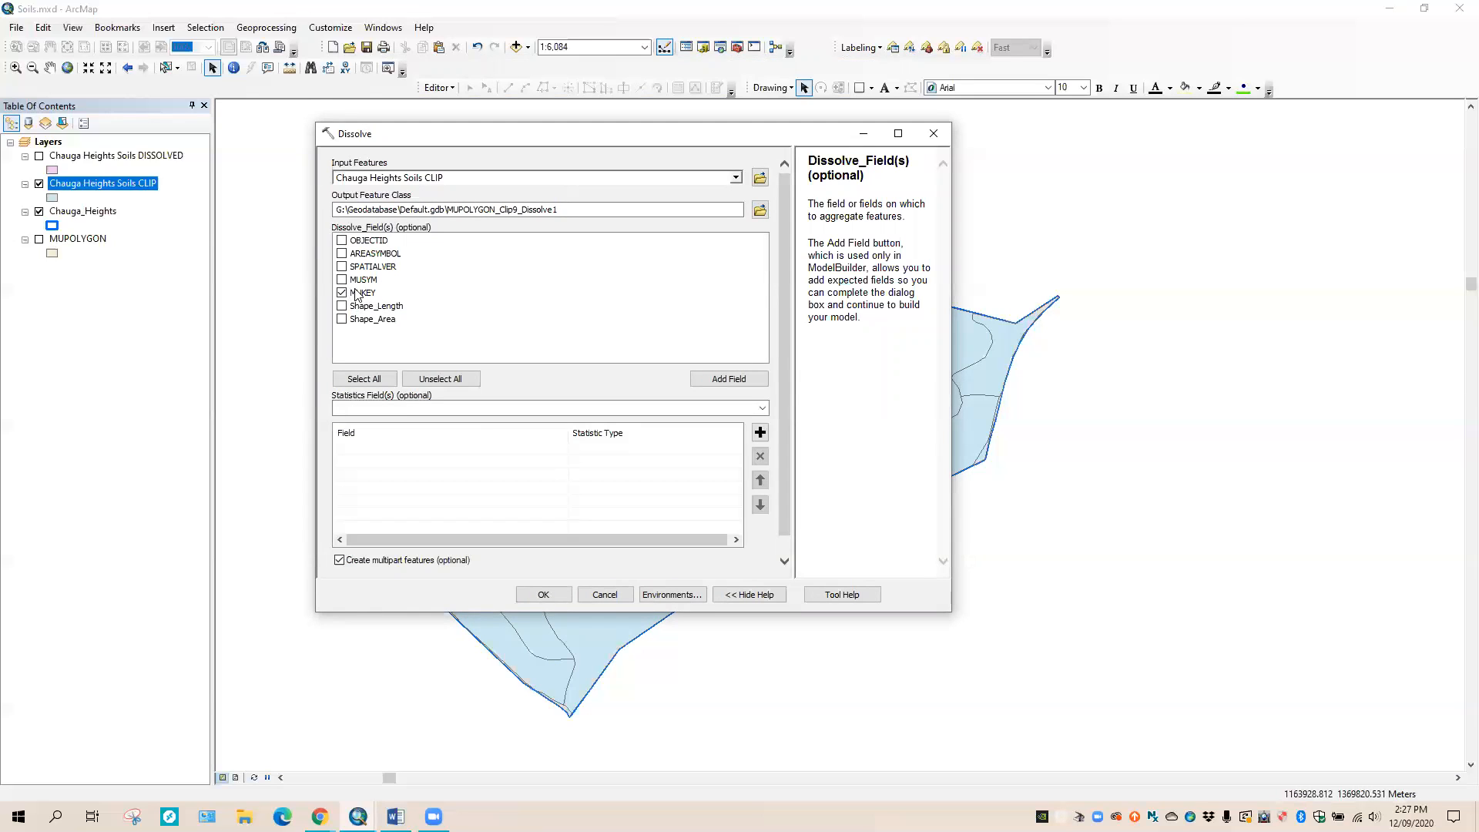
scroll(788, 305, "down", 1)
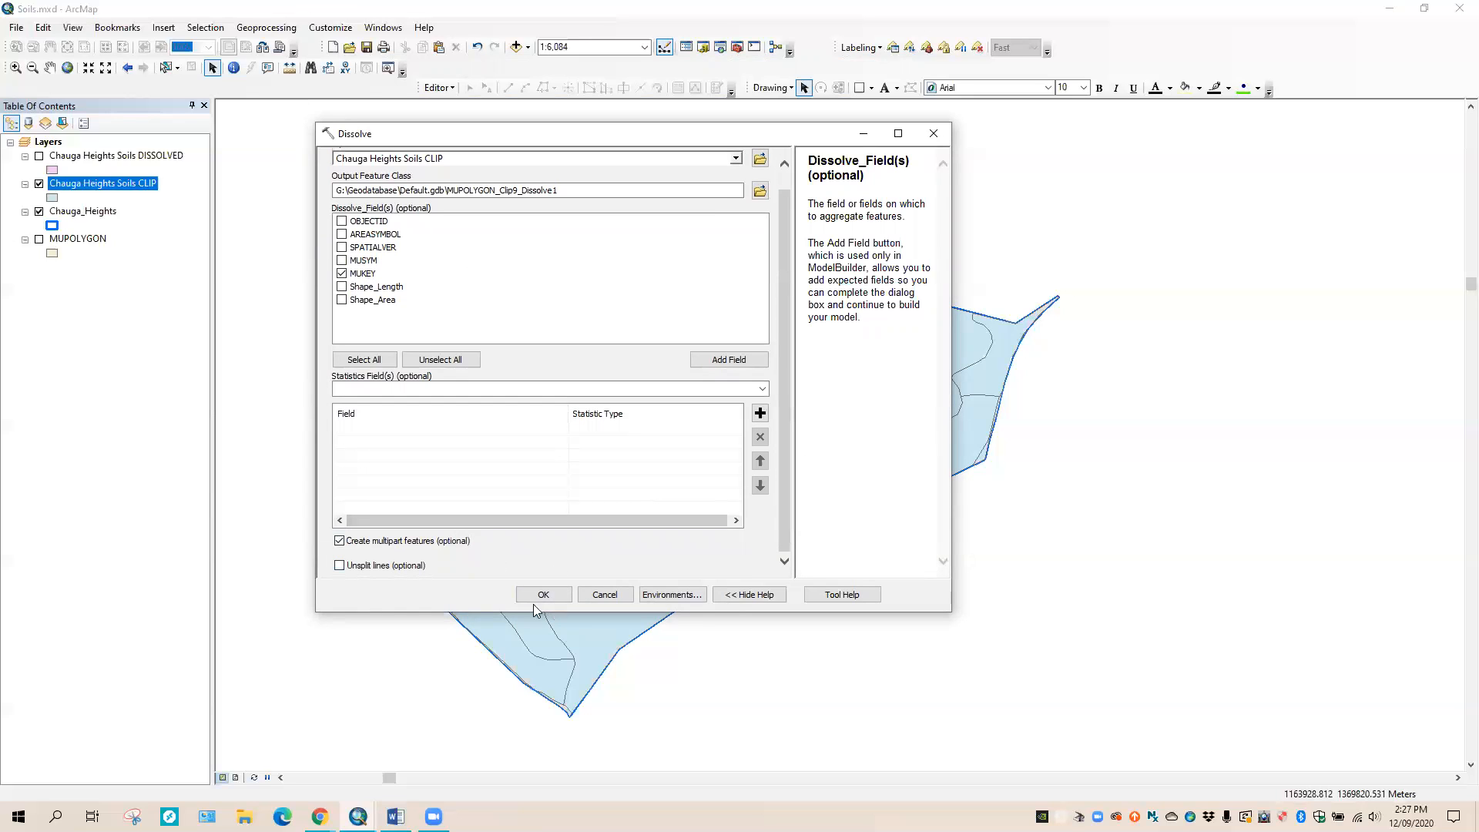
left_click(614, 600)
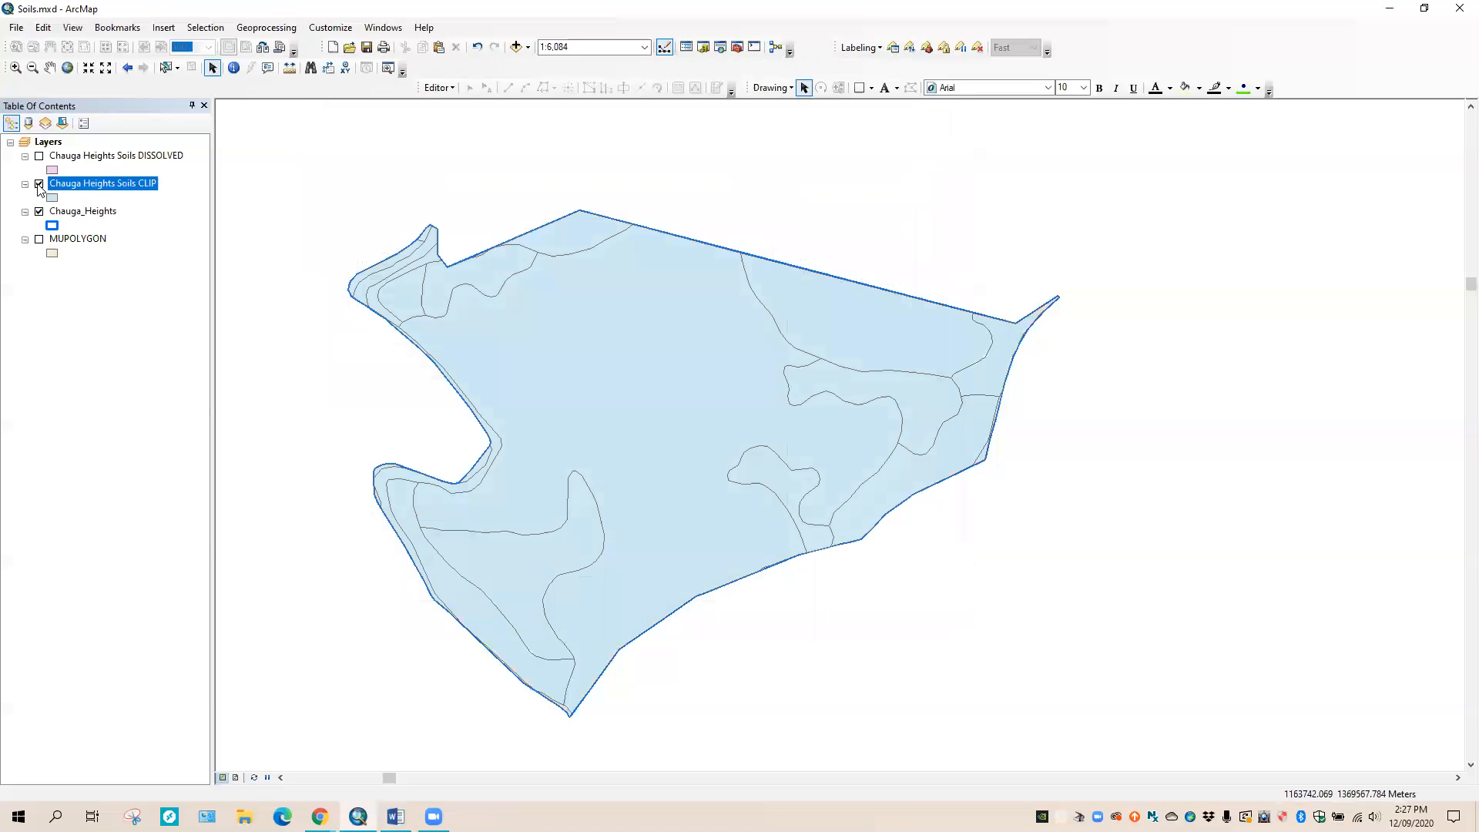
- Show Chauga Heights Soils DISSOLVED instead of the CLIP layer, and examine its attribute table with the MUKEY column widened
left_click(40, 184)
left_click(39, 157)
right_click(152, 146)
right_click(137, 155)
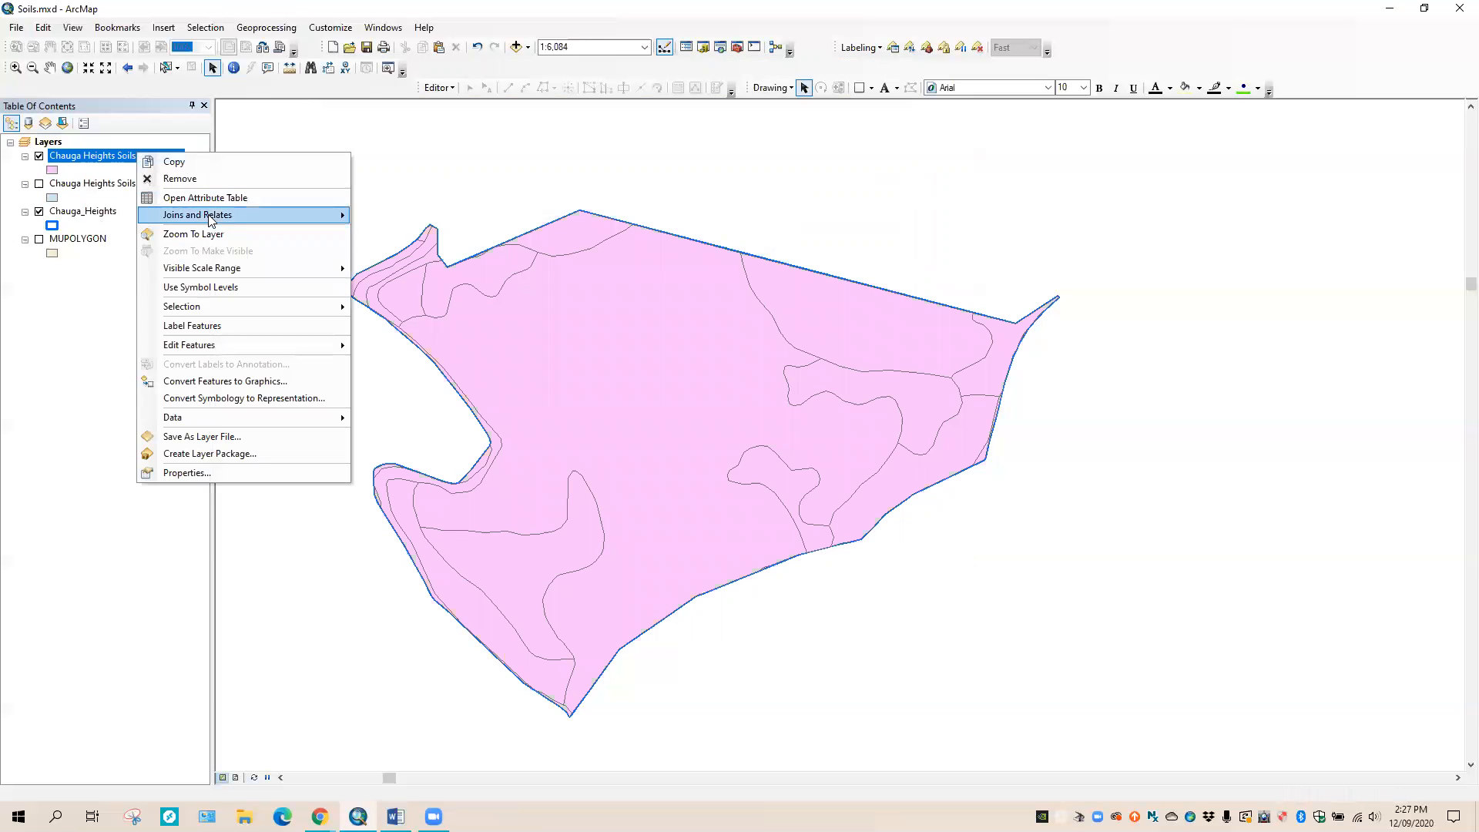
left_click(204, 198)
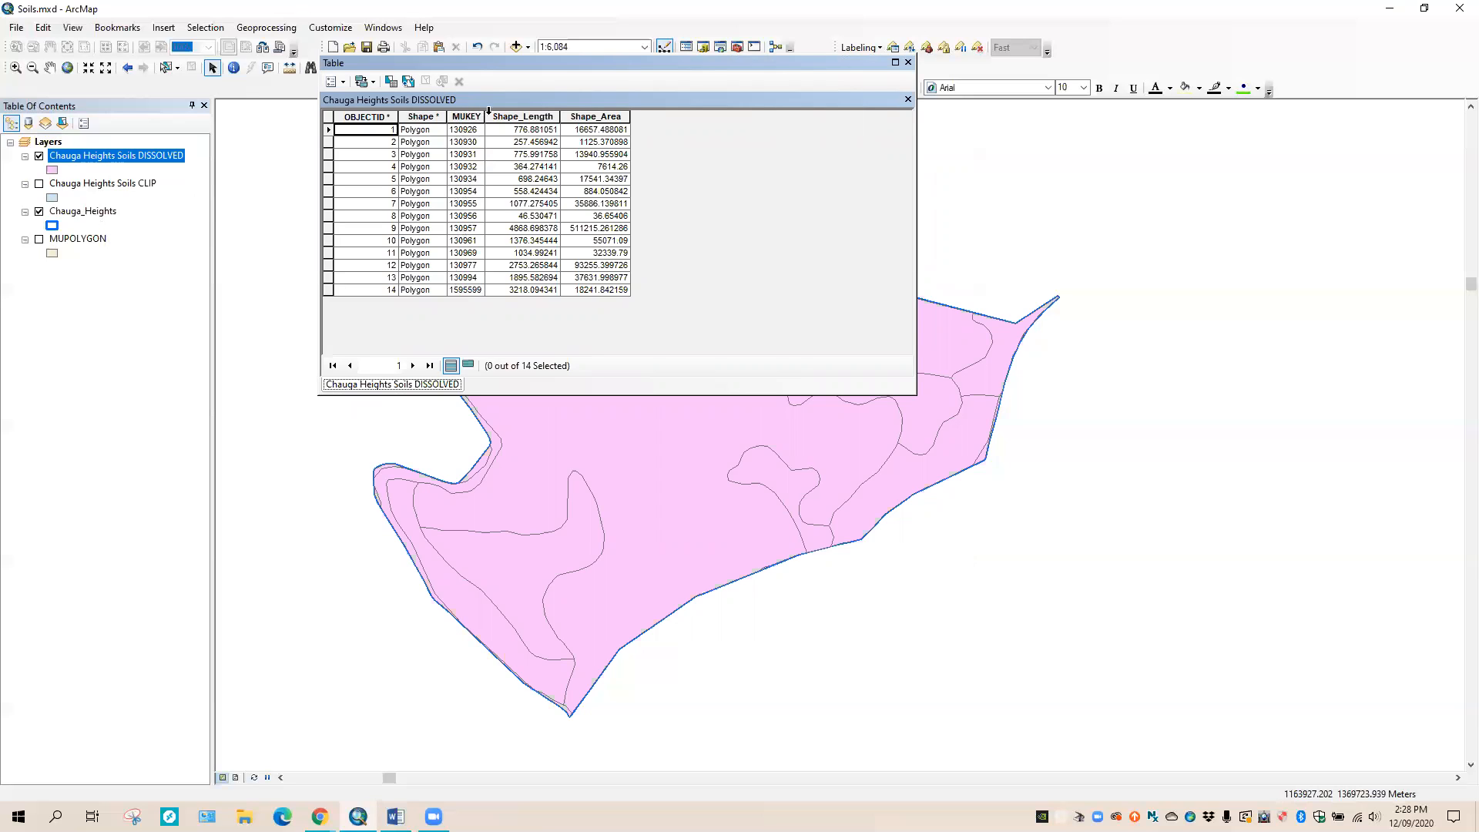
left_click_drag(486, 115, 510, 112)
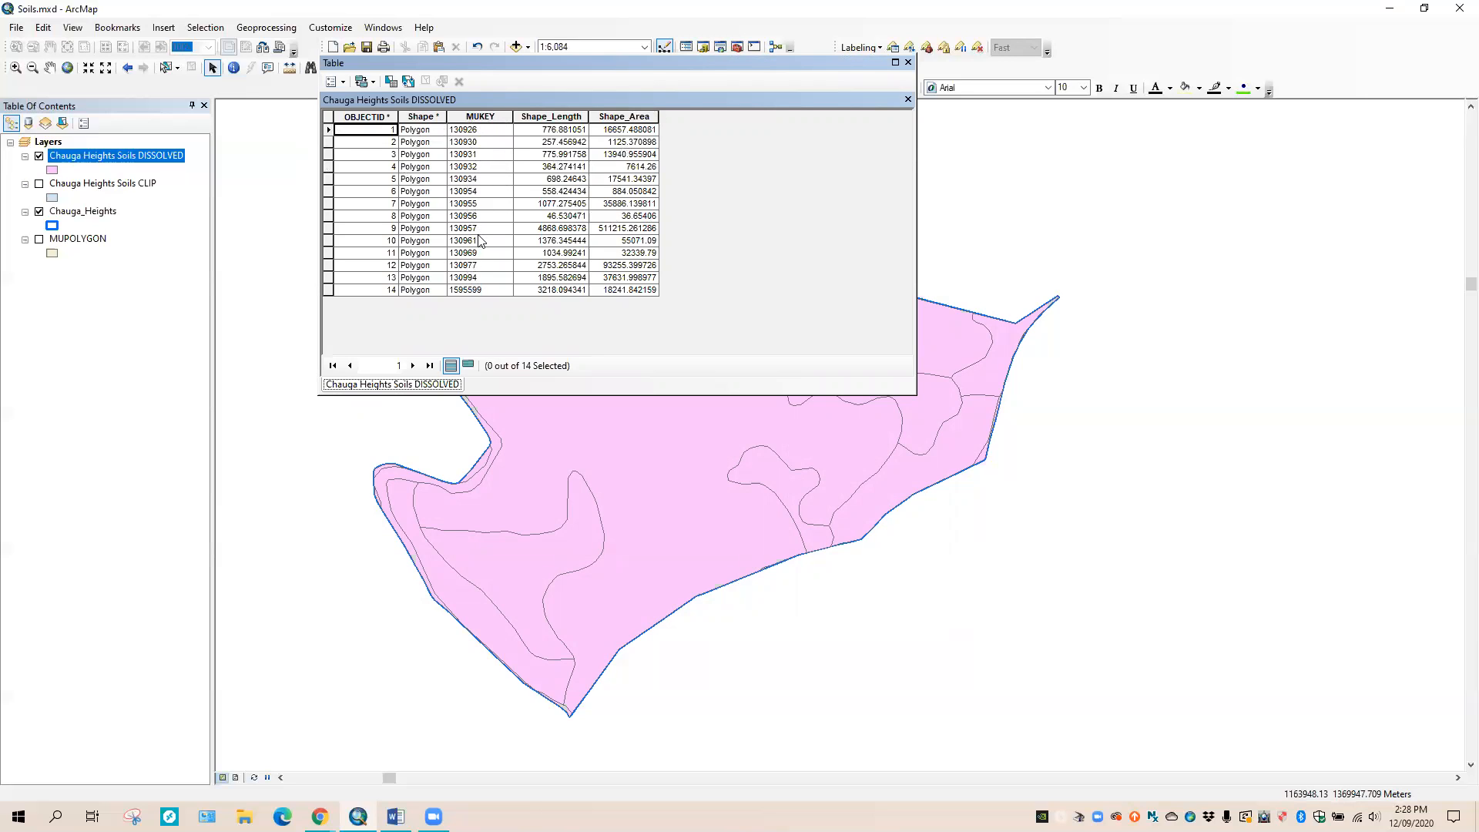
left_click(907, 62)
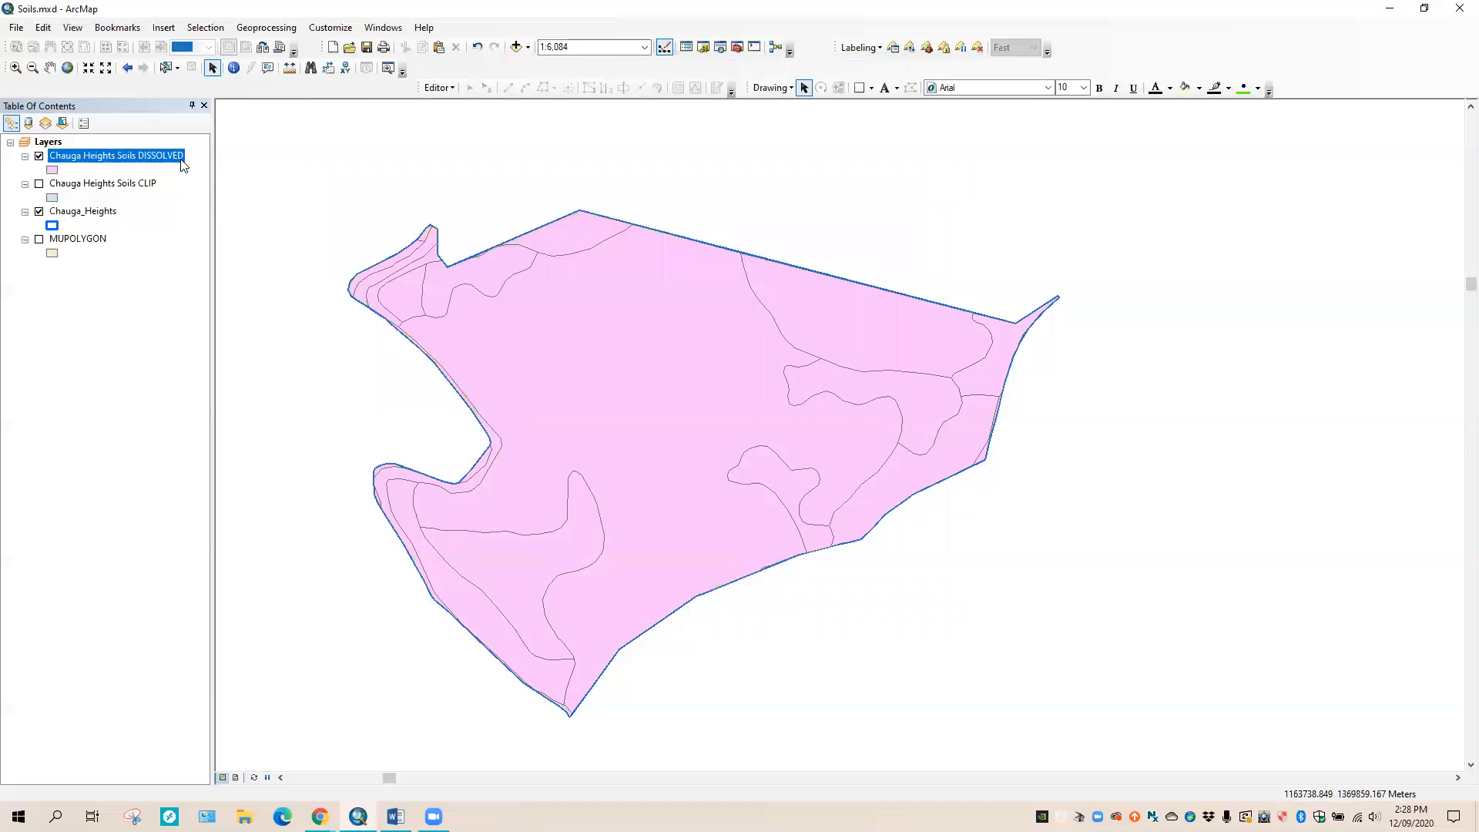
- Start an attribute join on Chauga Heights Soils DISSOLVED and load the muaggatt table from gSSURGO_SC.gdb as the join table
right_click(166, 159)
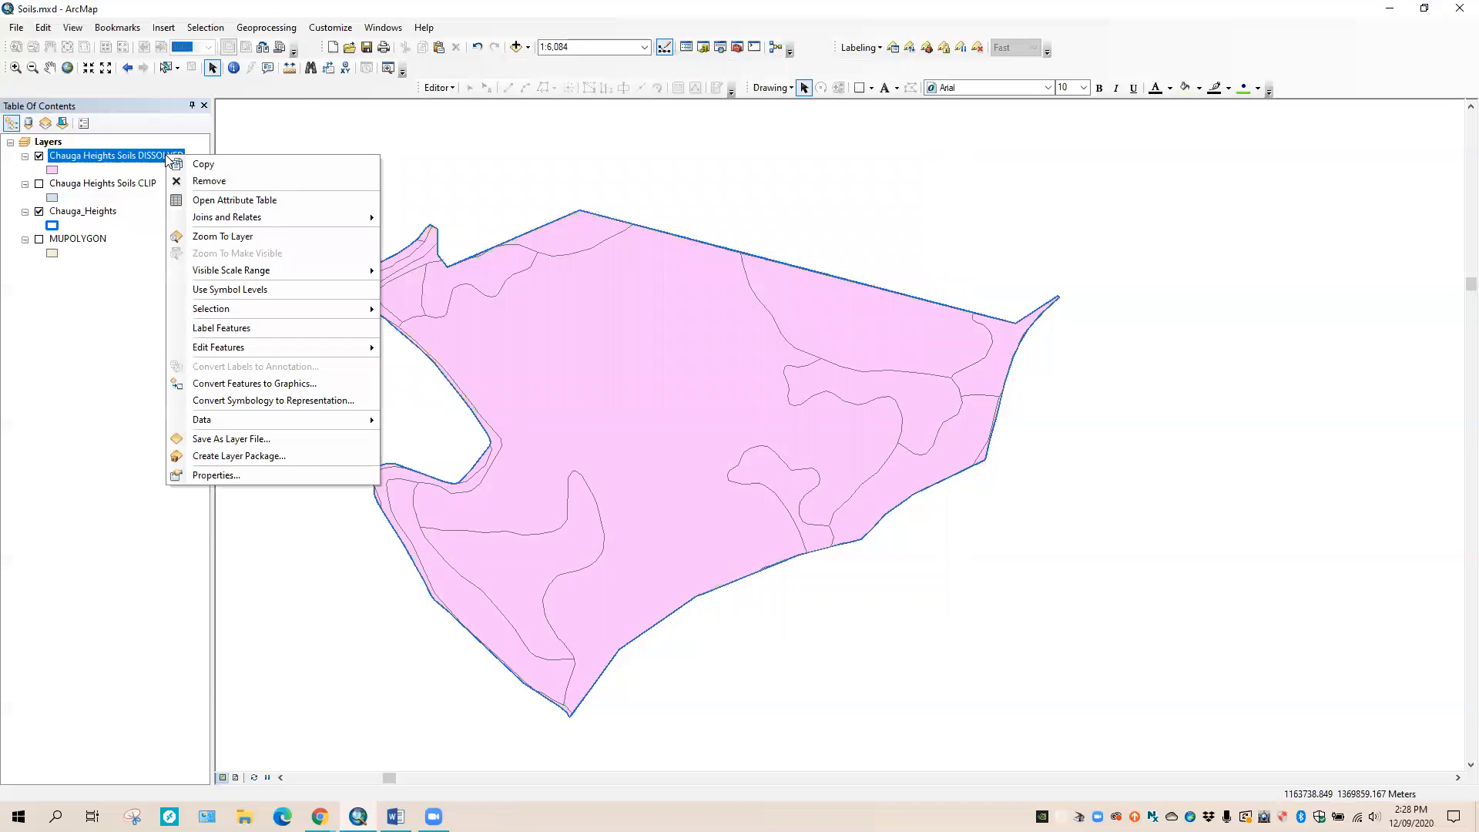
mouse_move(267, 220)
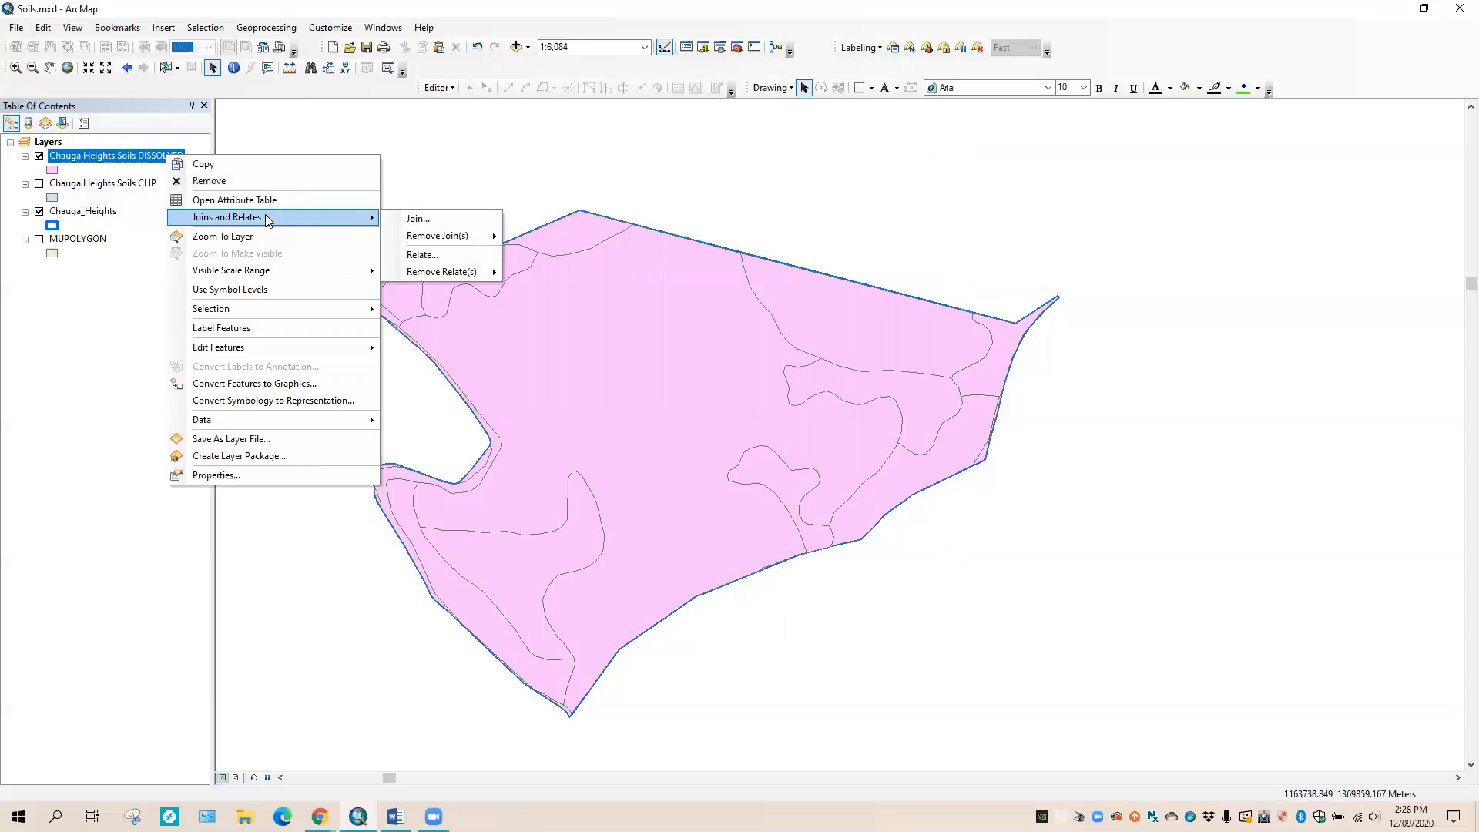
left_click(435, 218)
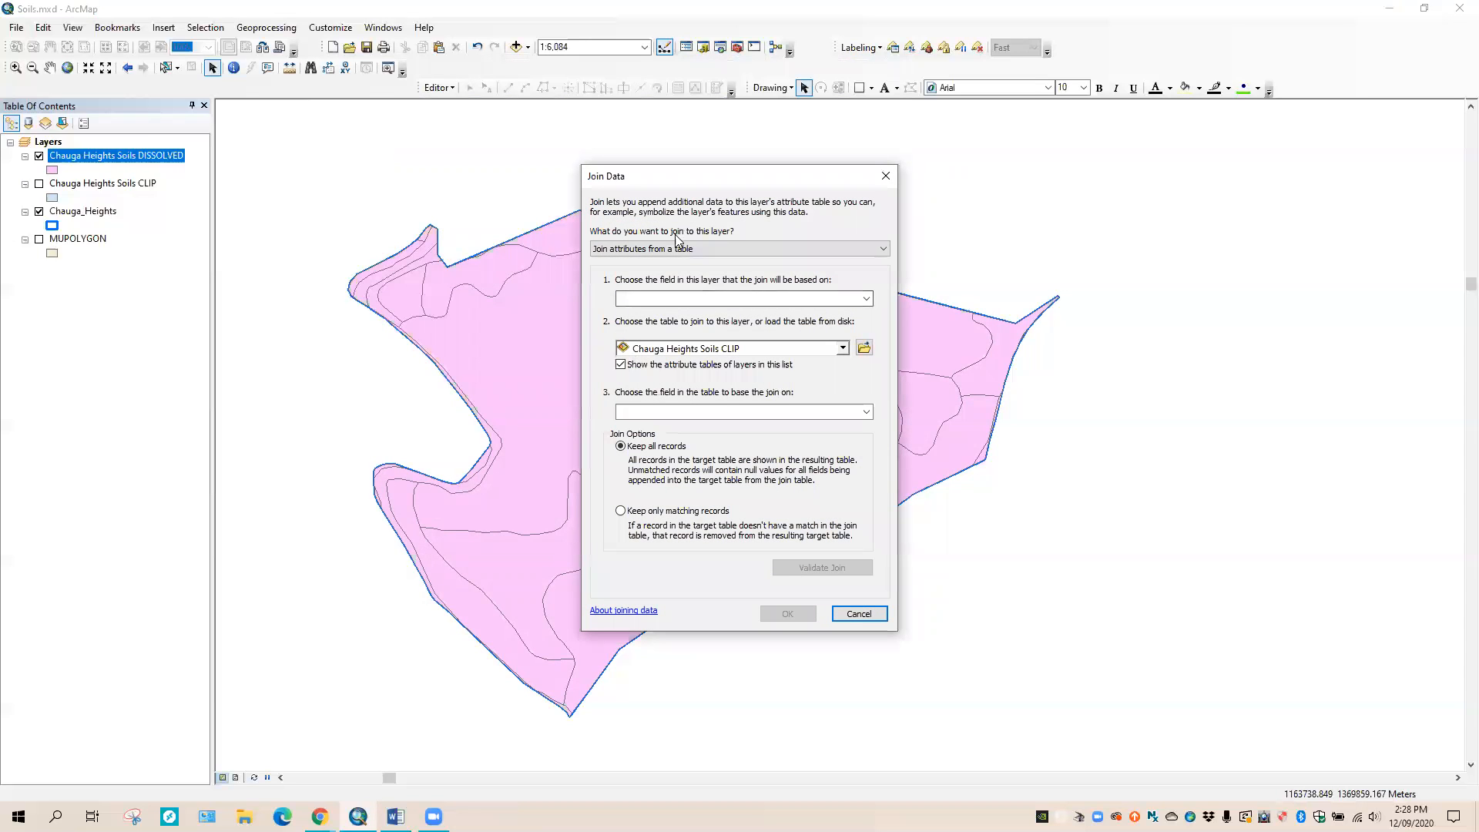
left_click(865, 348)
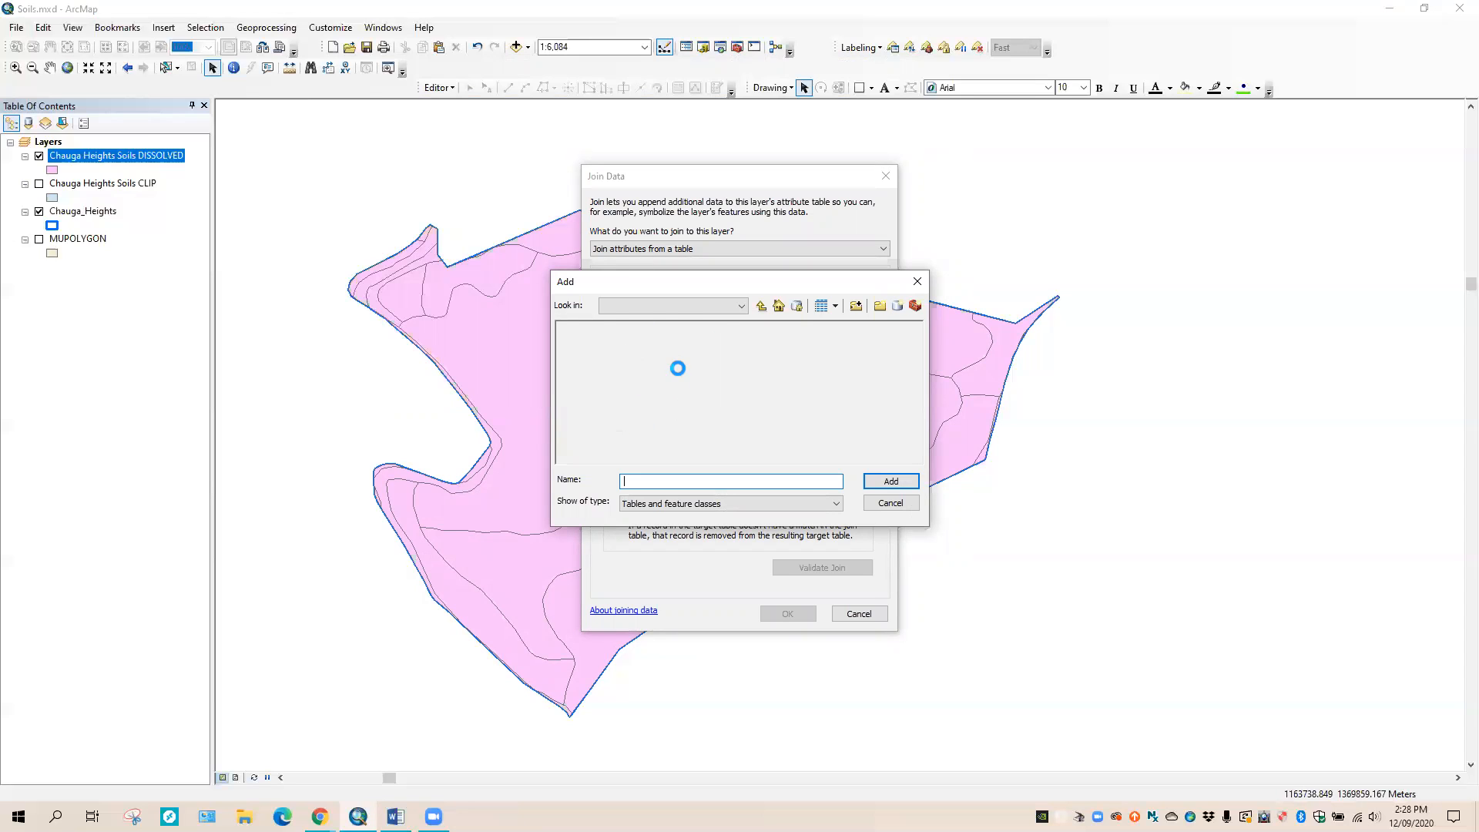
left_click(722, 304)
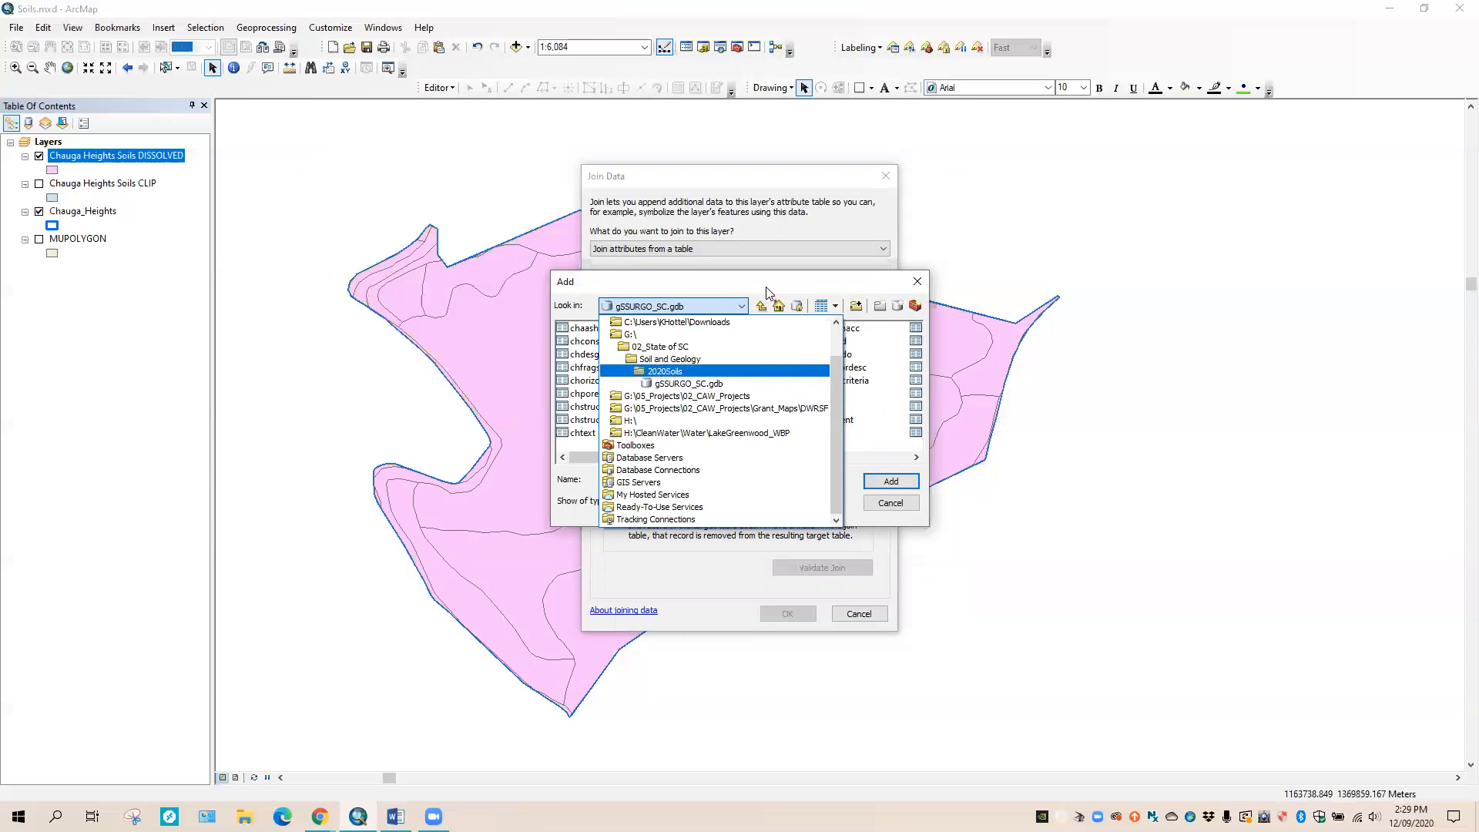
left_click(737, 384)
left_click_drag(651, 456, 581, 490)
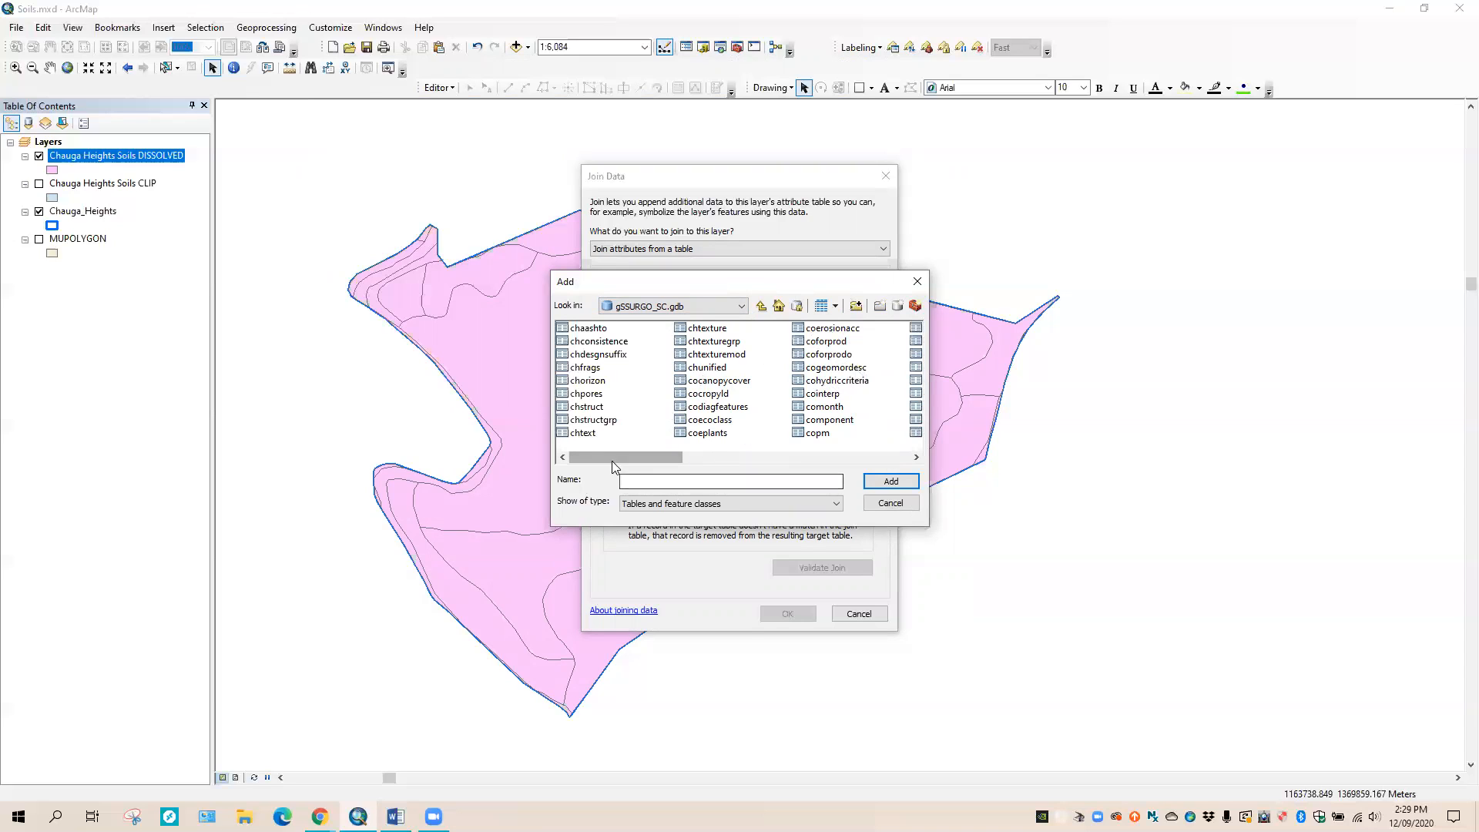
left_click_drag(618, 456, 817, 465)
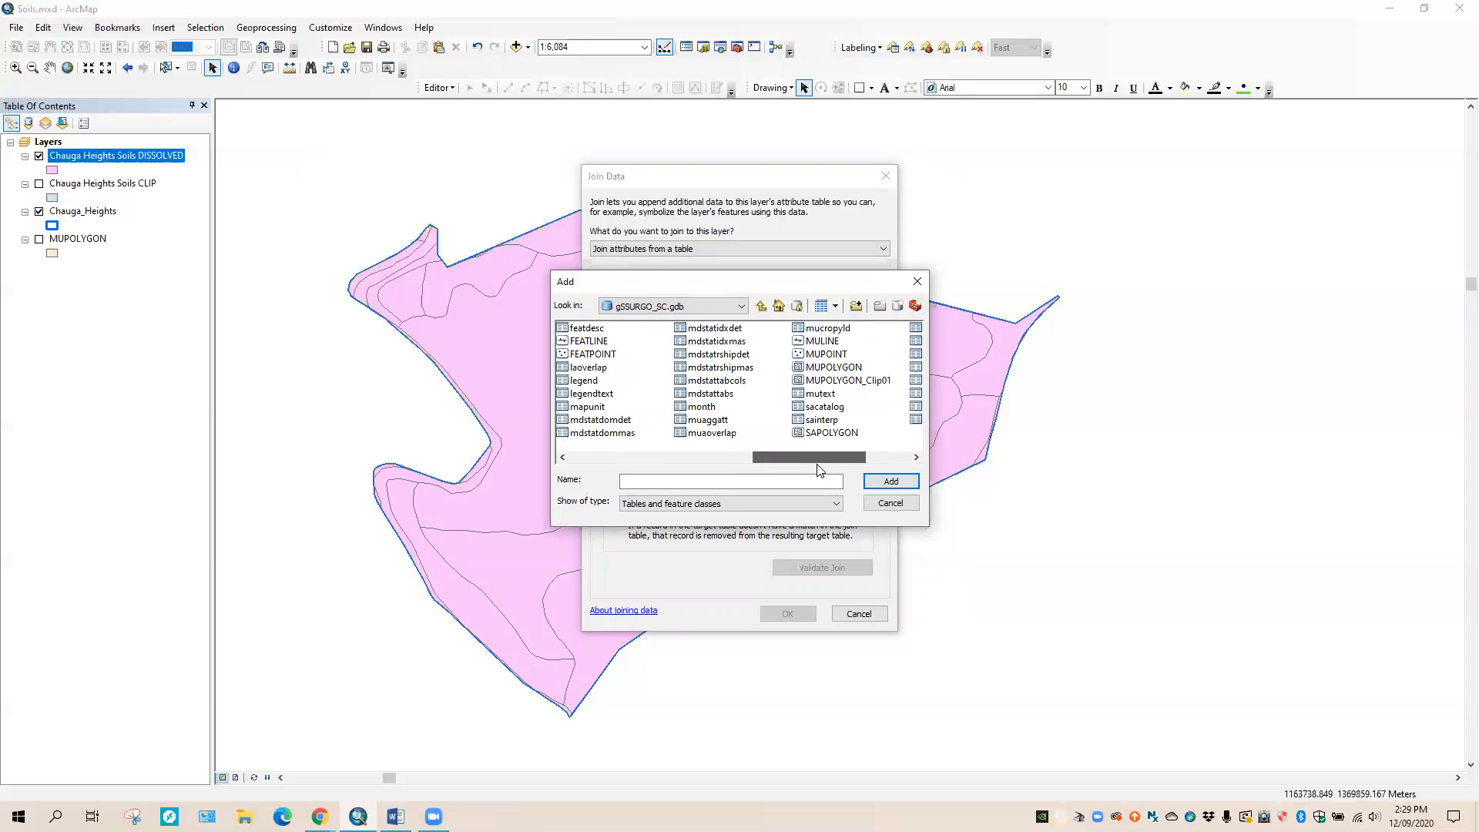
left_click(722, 422)
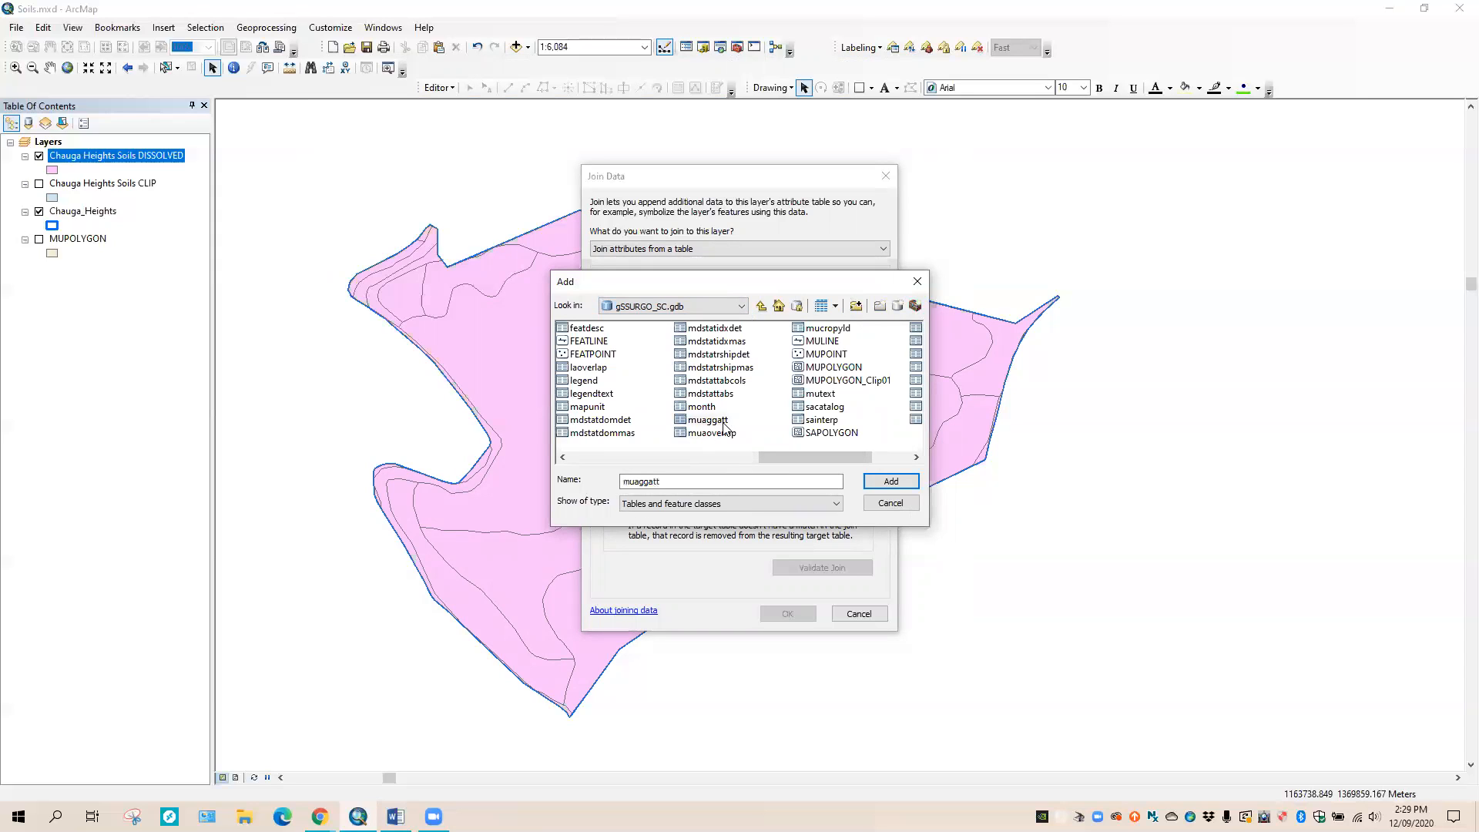
left_click(892, 483)
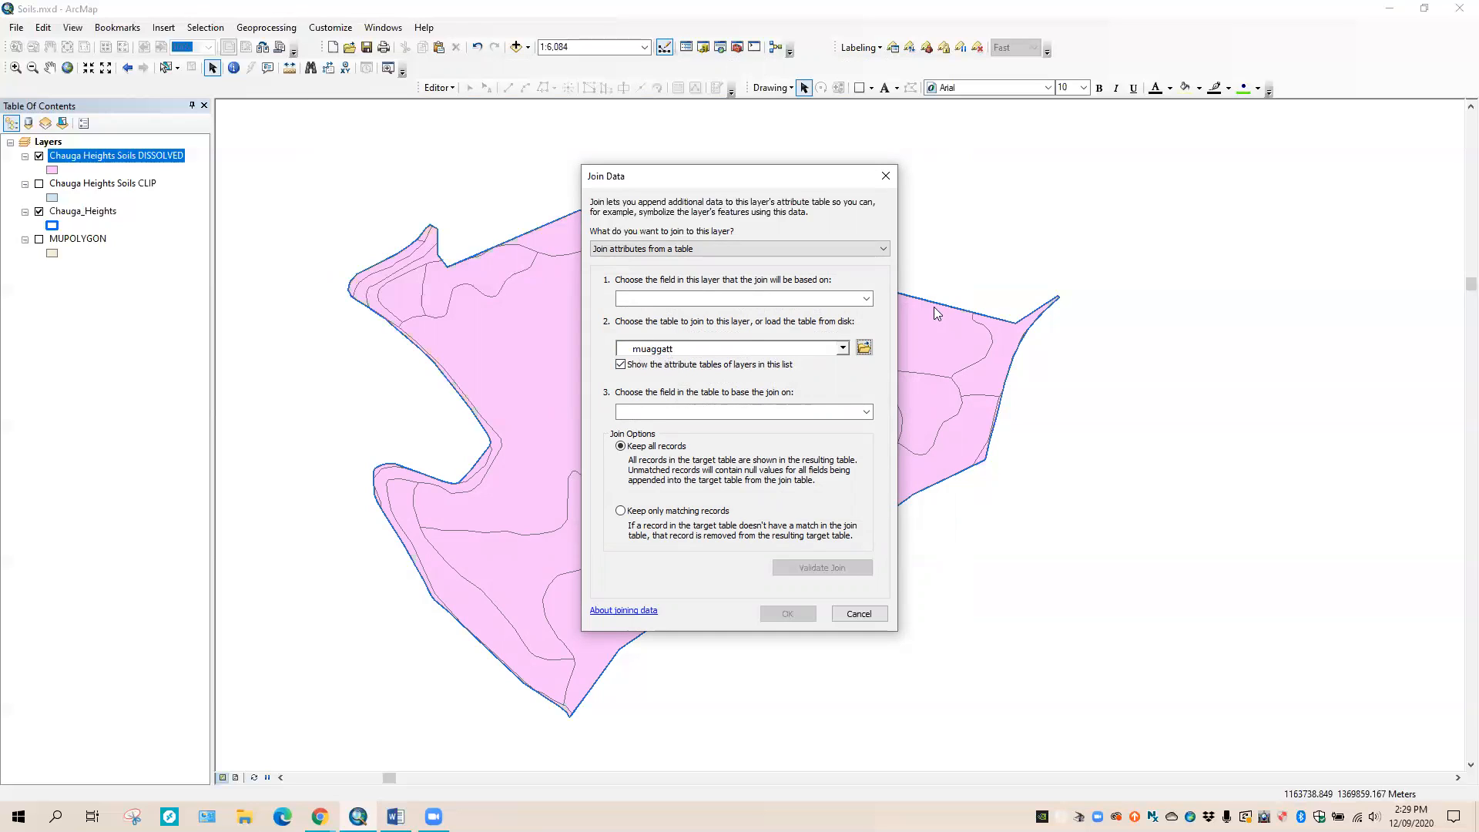
- Base the join on the layer's MUKEY field and the table's Mapunit Key field, keep all records, and apply it
left_click(867, 299)
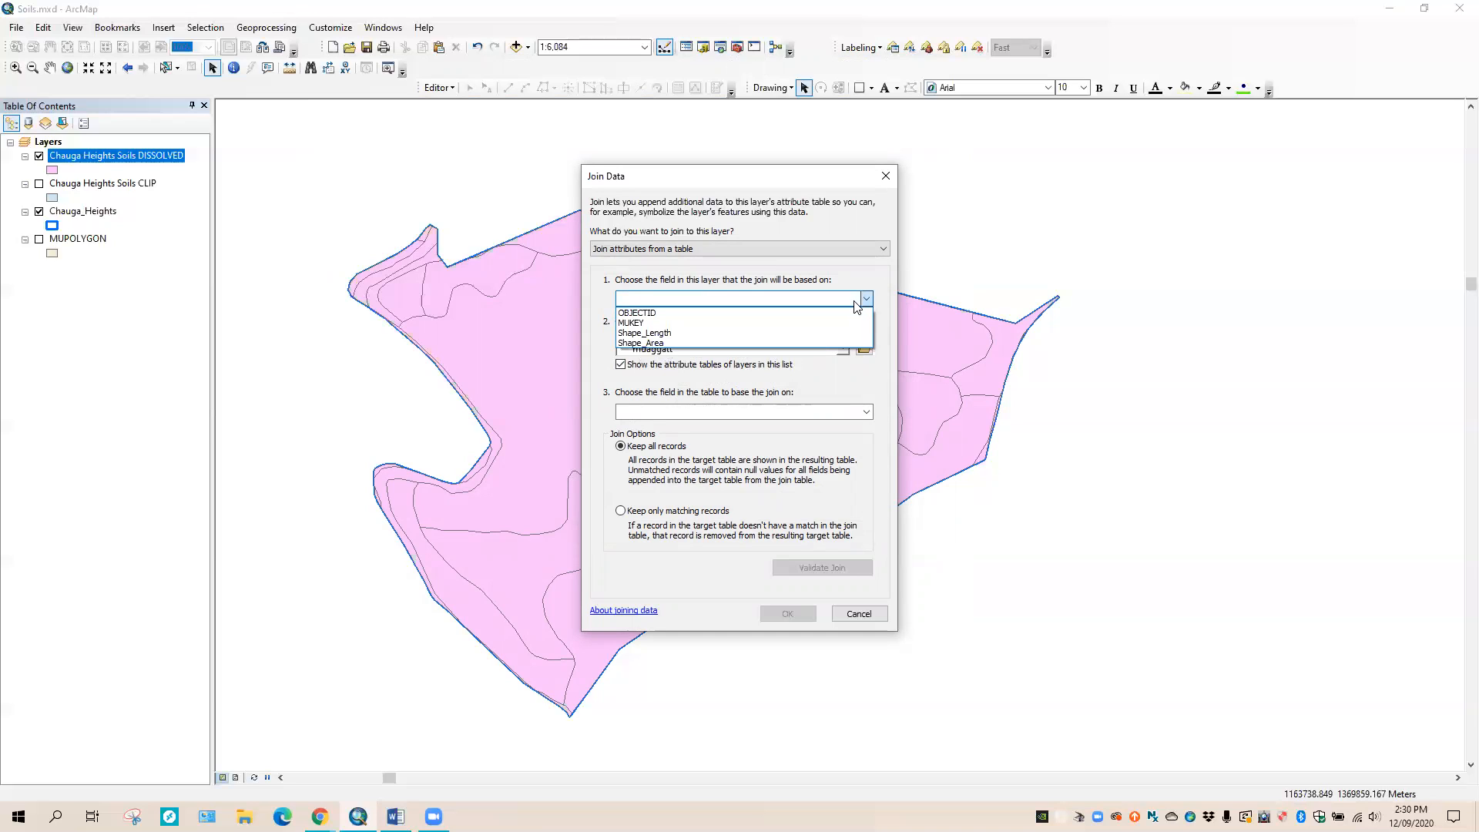
left_click(636, 323)
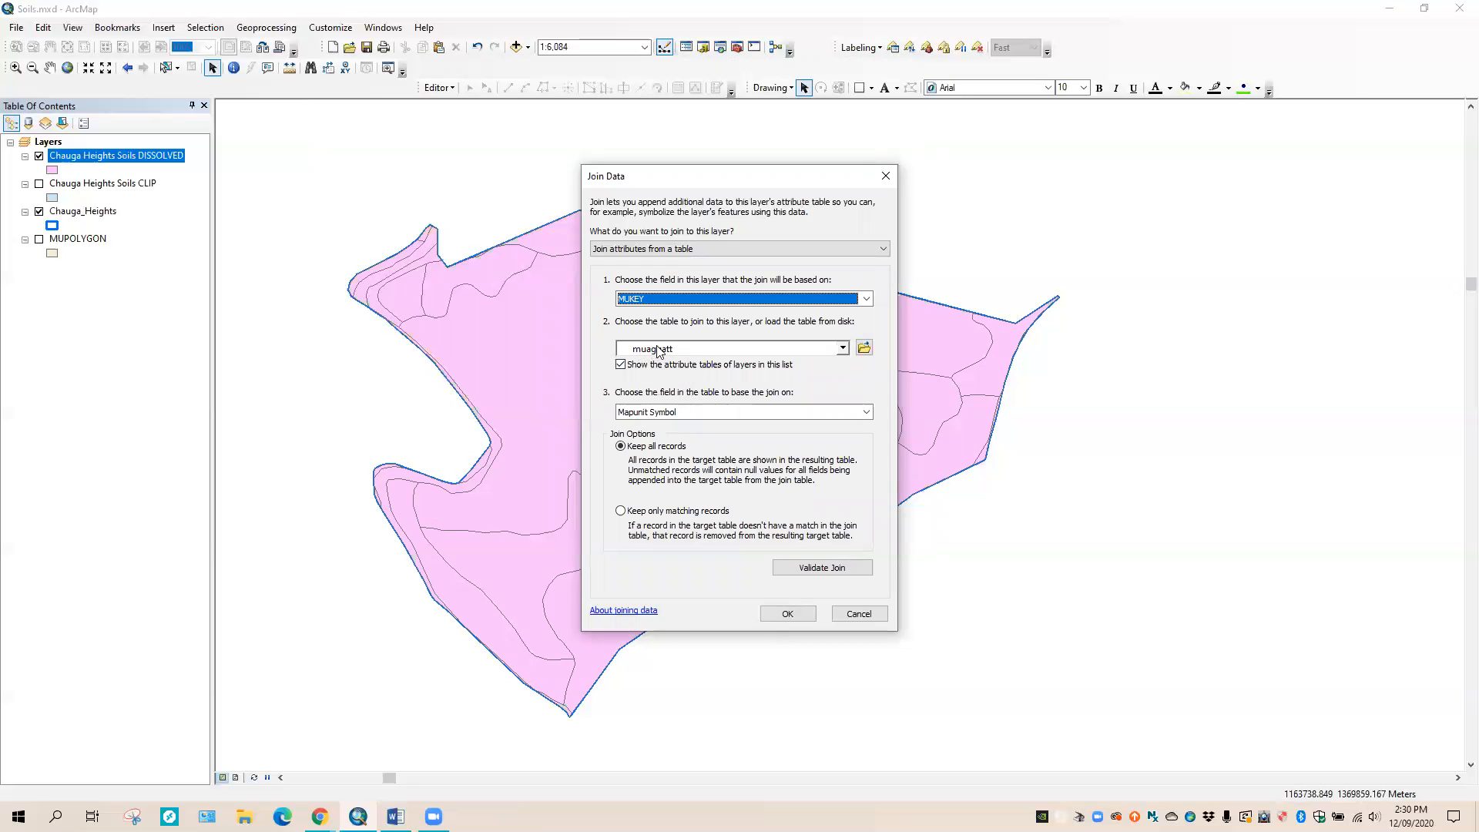
left_click(867, 412)
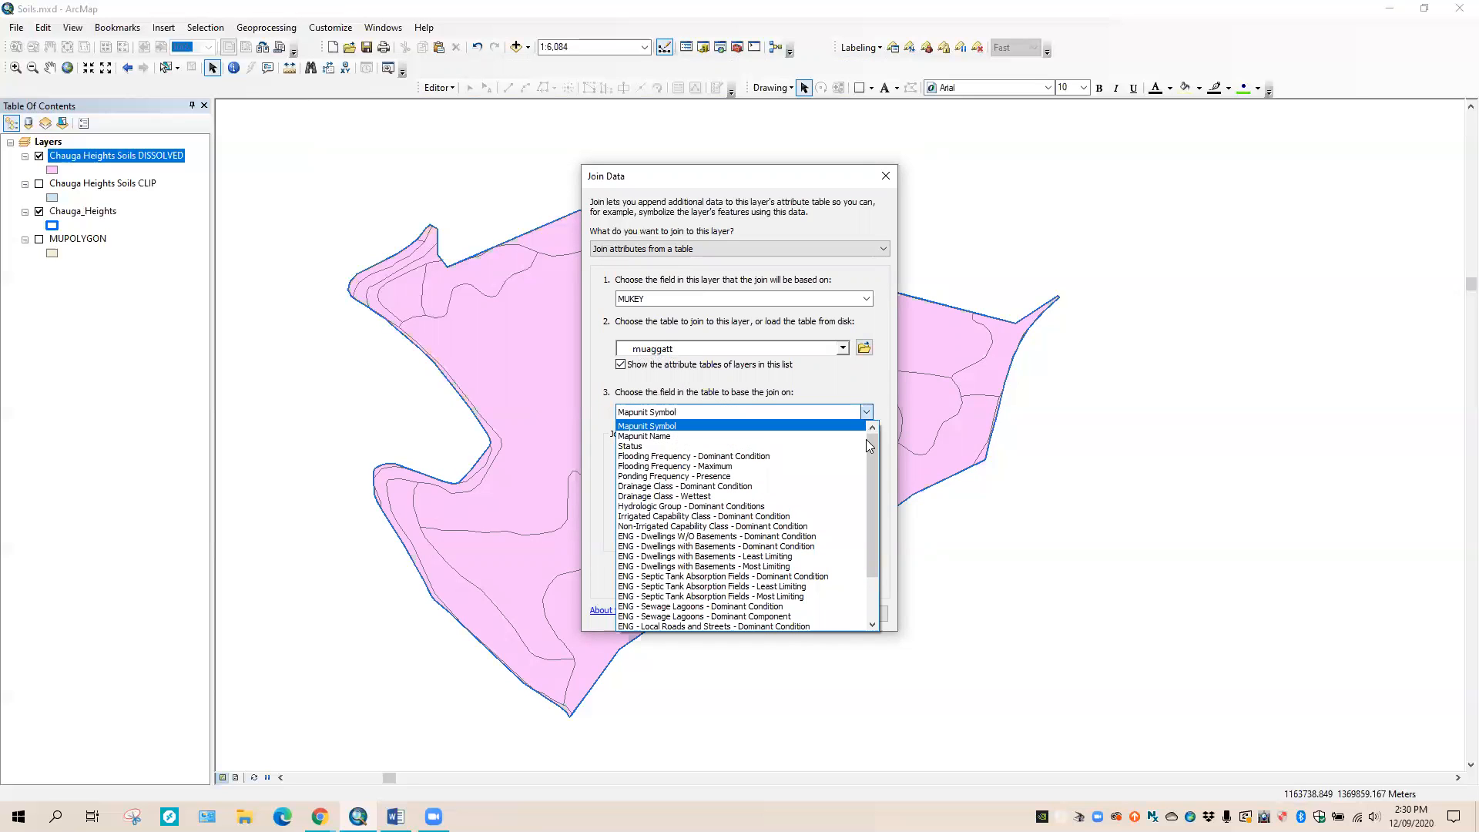
left_click_drag(870, 445, 875, 535)
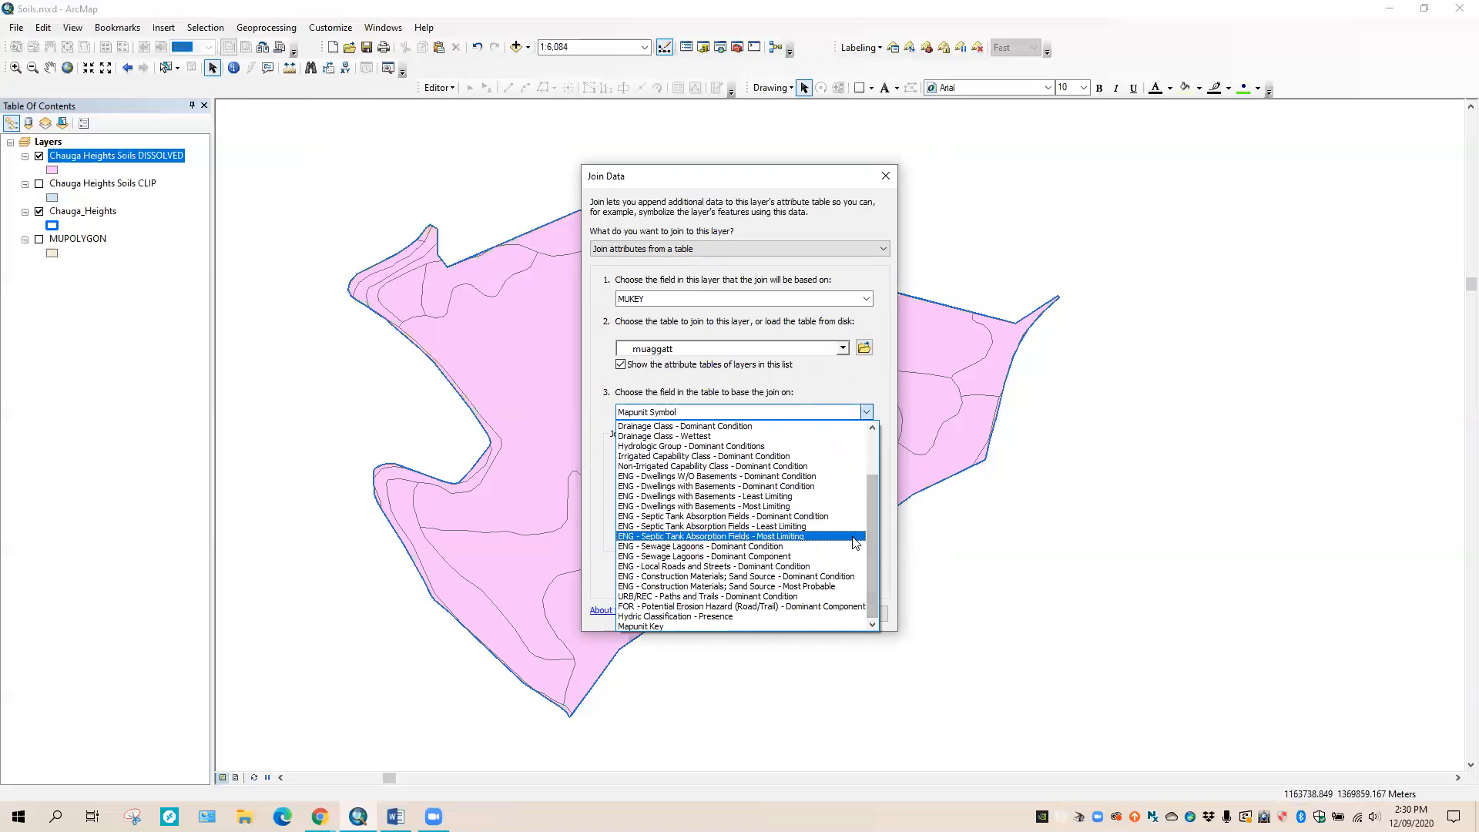
left_click(666, 625)
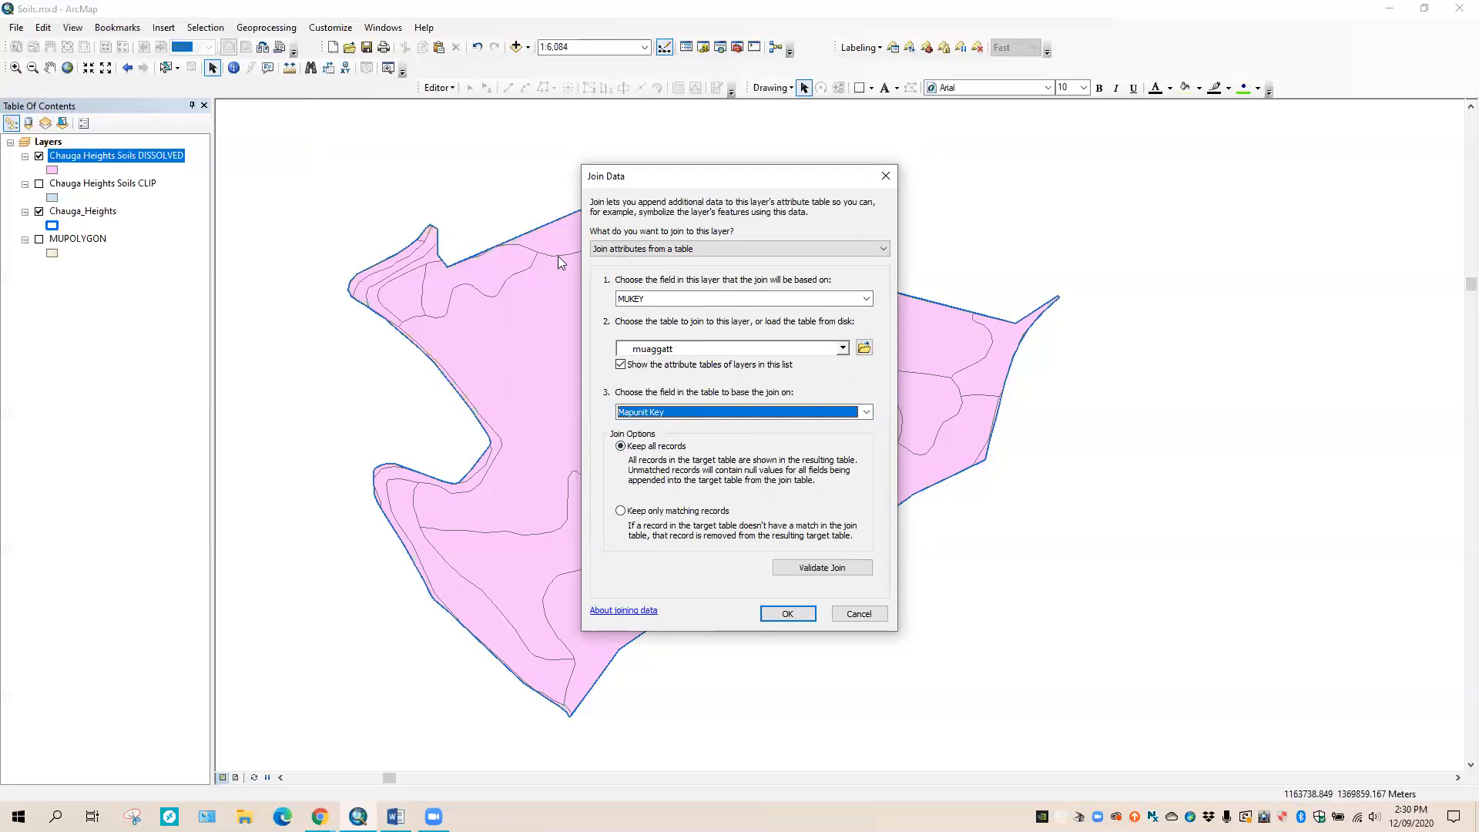
left_click(782, 618)
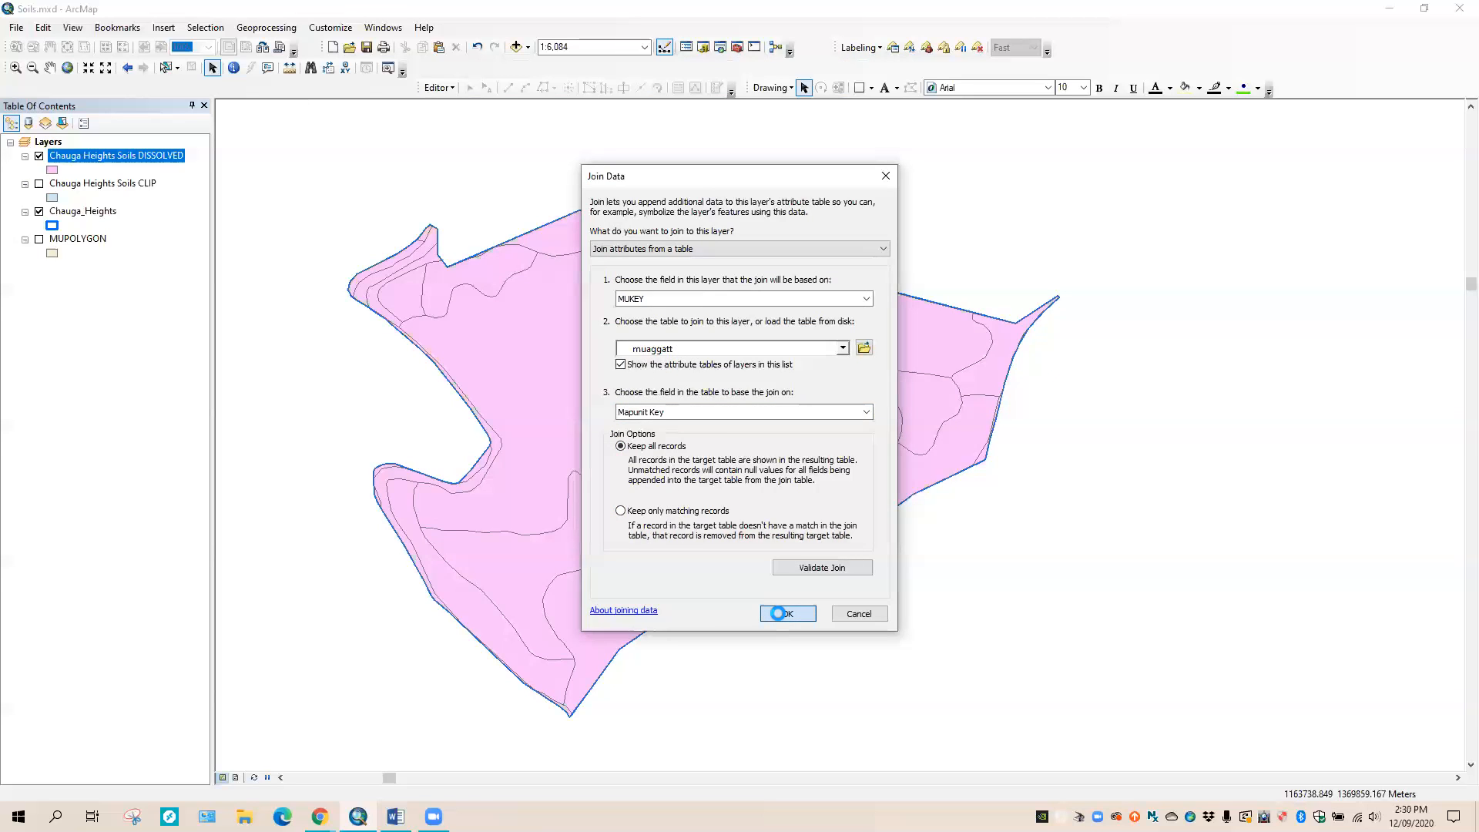
- Open the Chauga Heights Soils DISSOLVED attribute table, widen its window, and review the joined muaggatt columns such as Mapunit Name
right_click(120, 156)
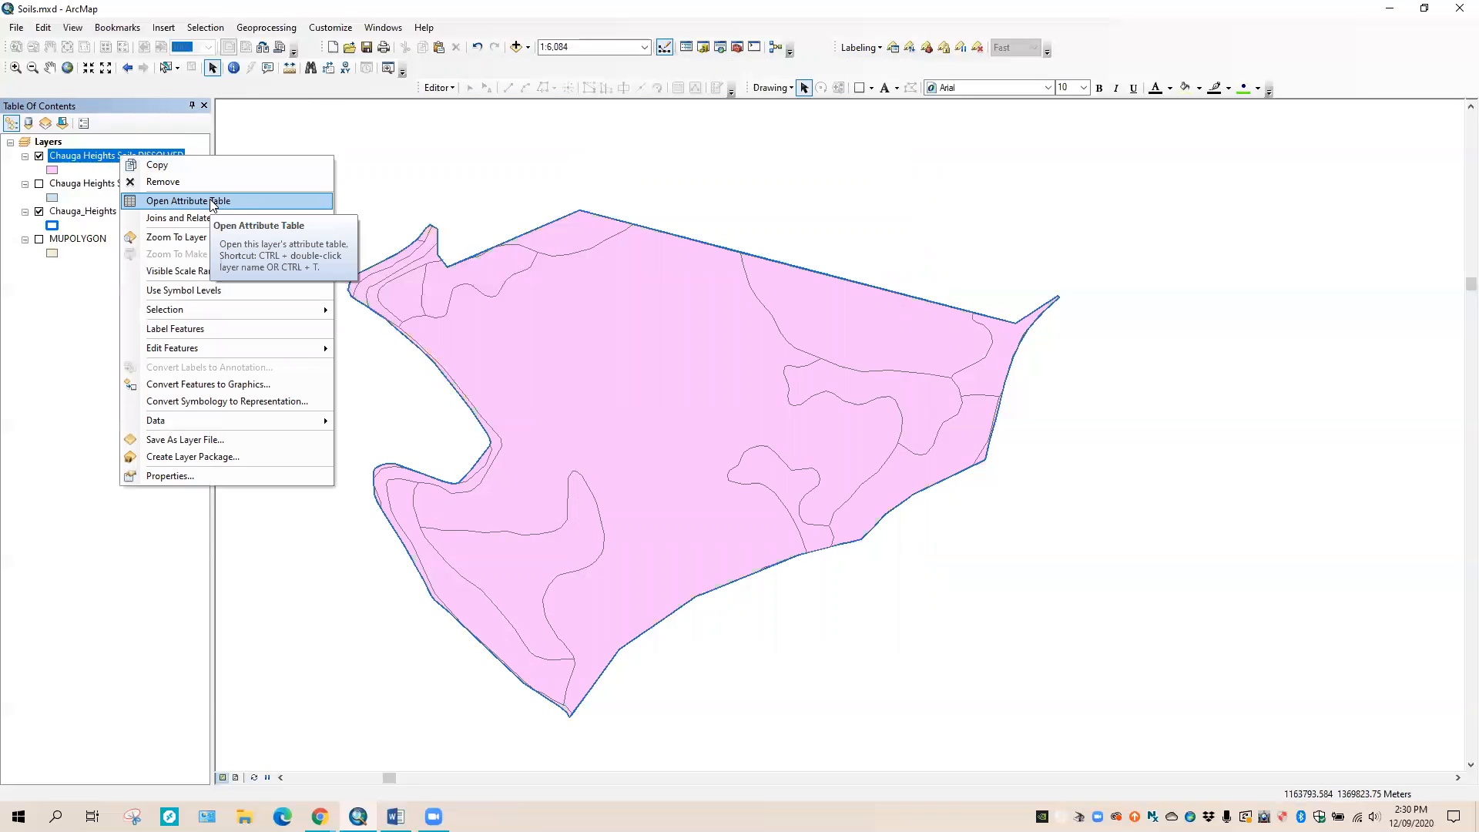
left_click(227, 201)
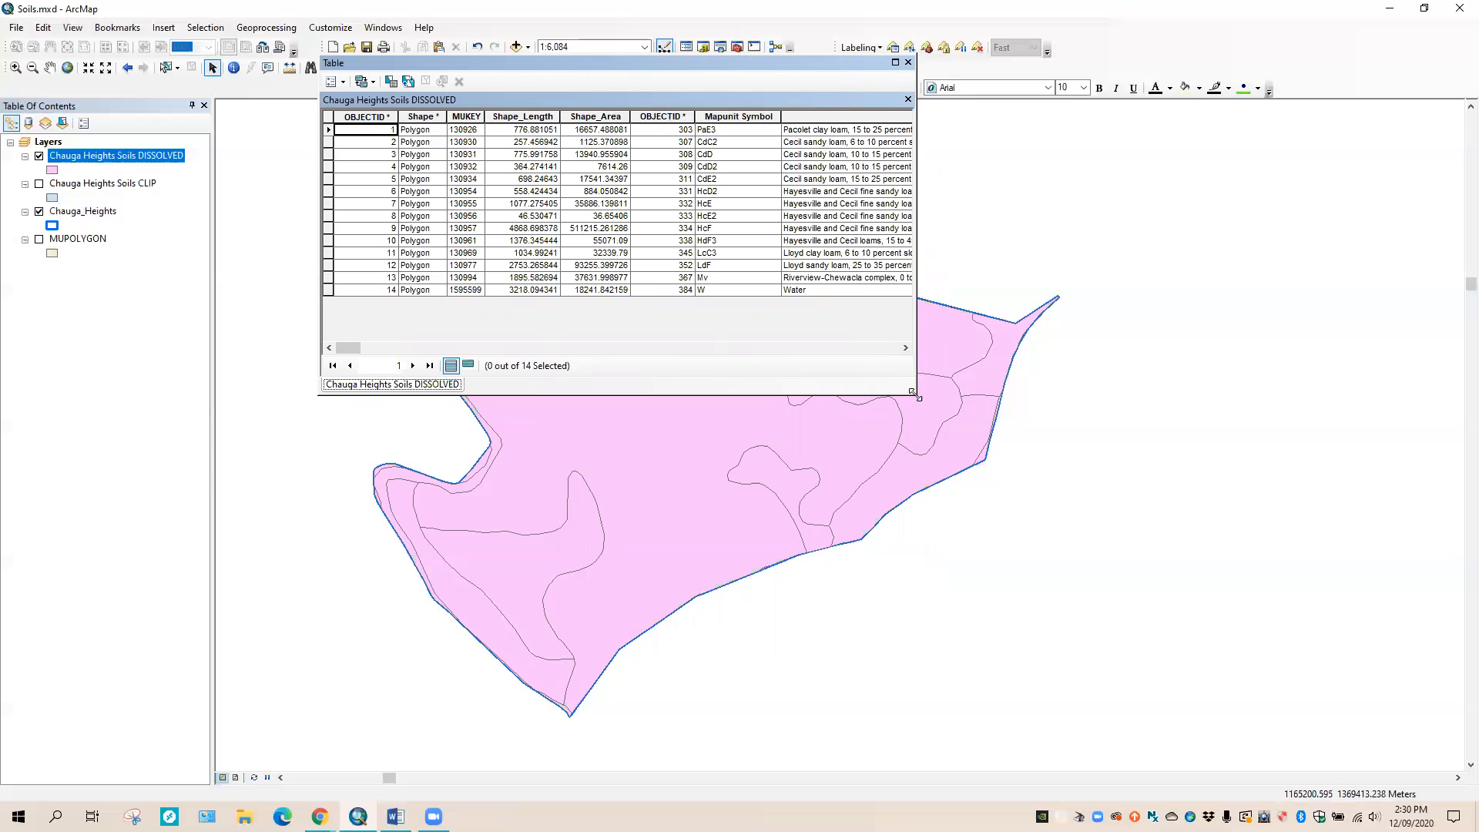
left_click_drag(915, 393, 1160, 393)
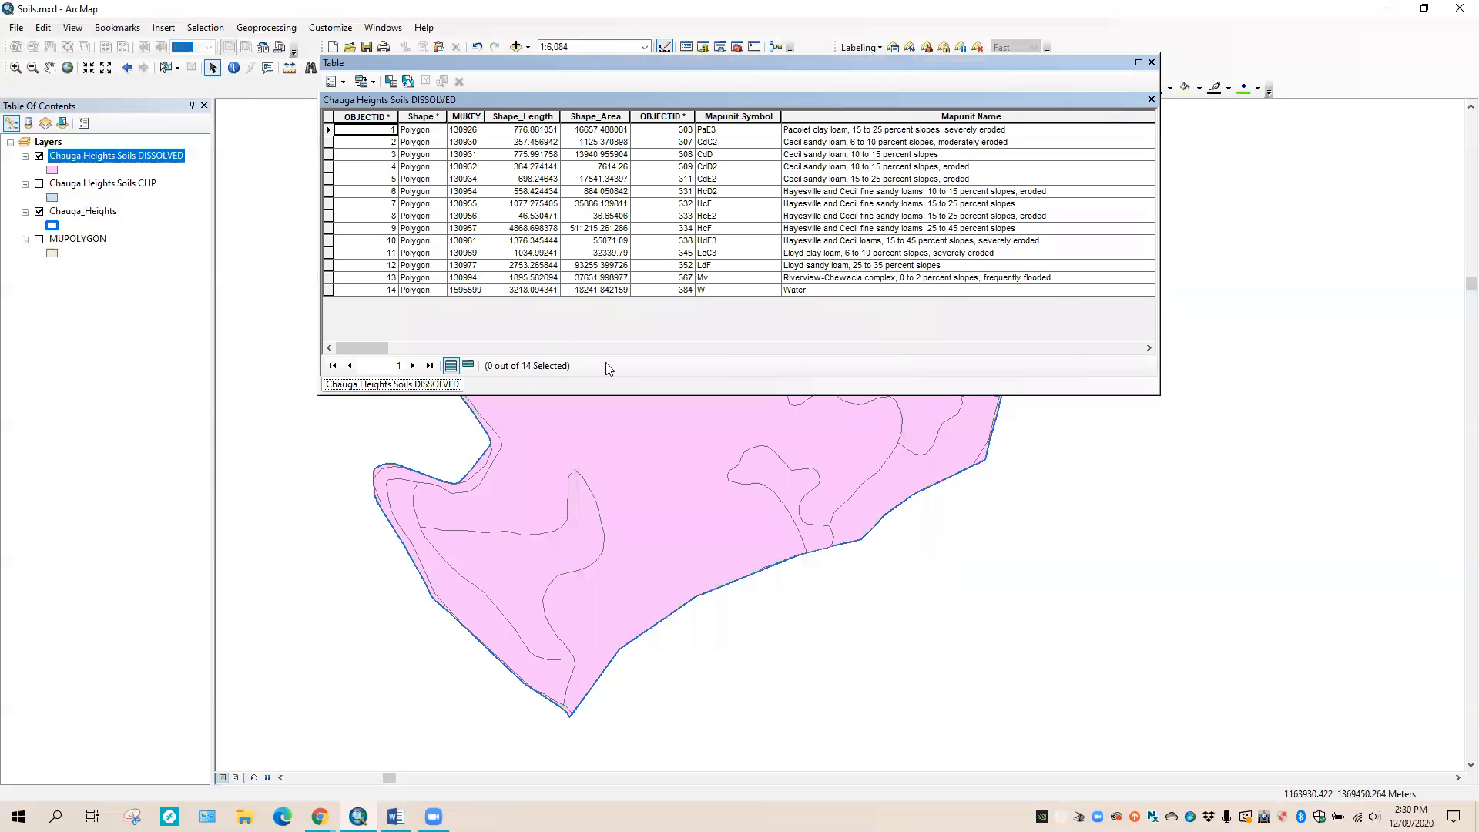
left_click(1149, 348)
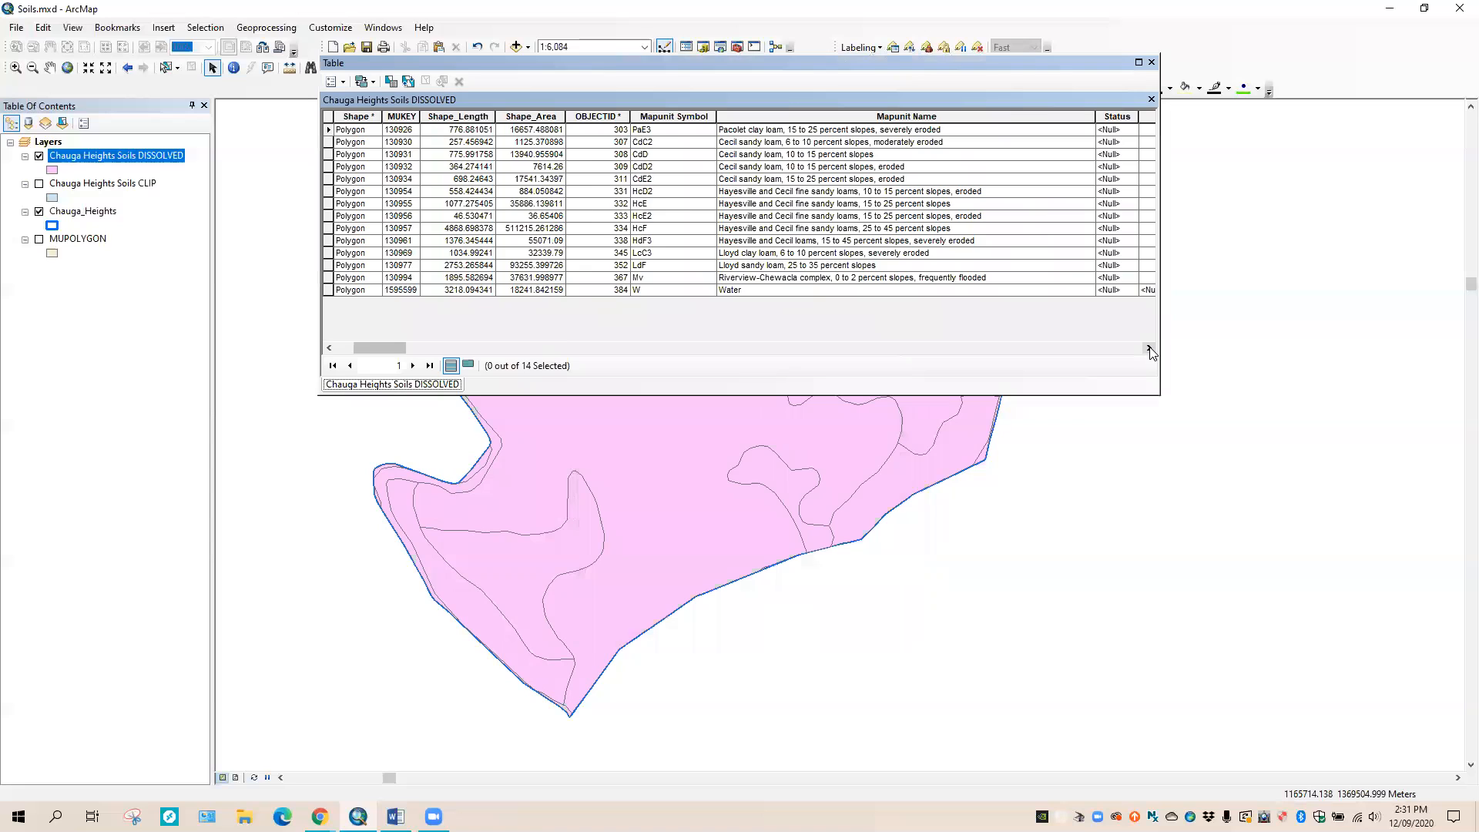
left_click(1148, 348)
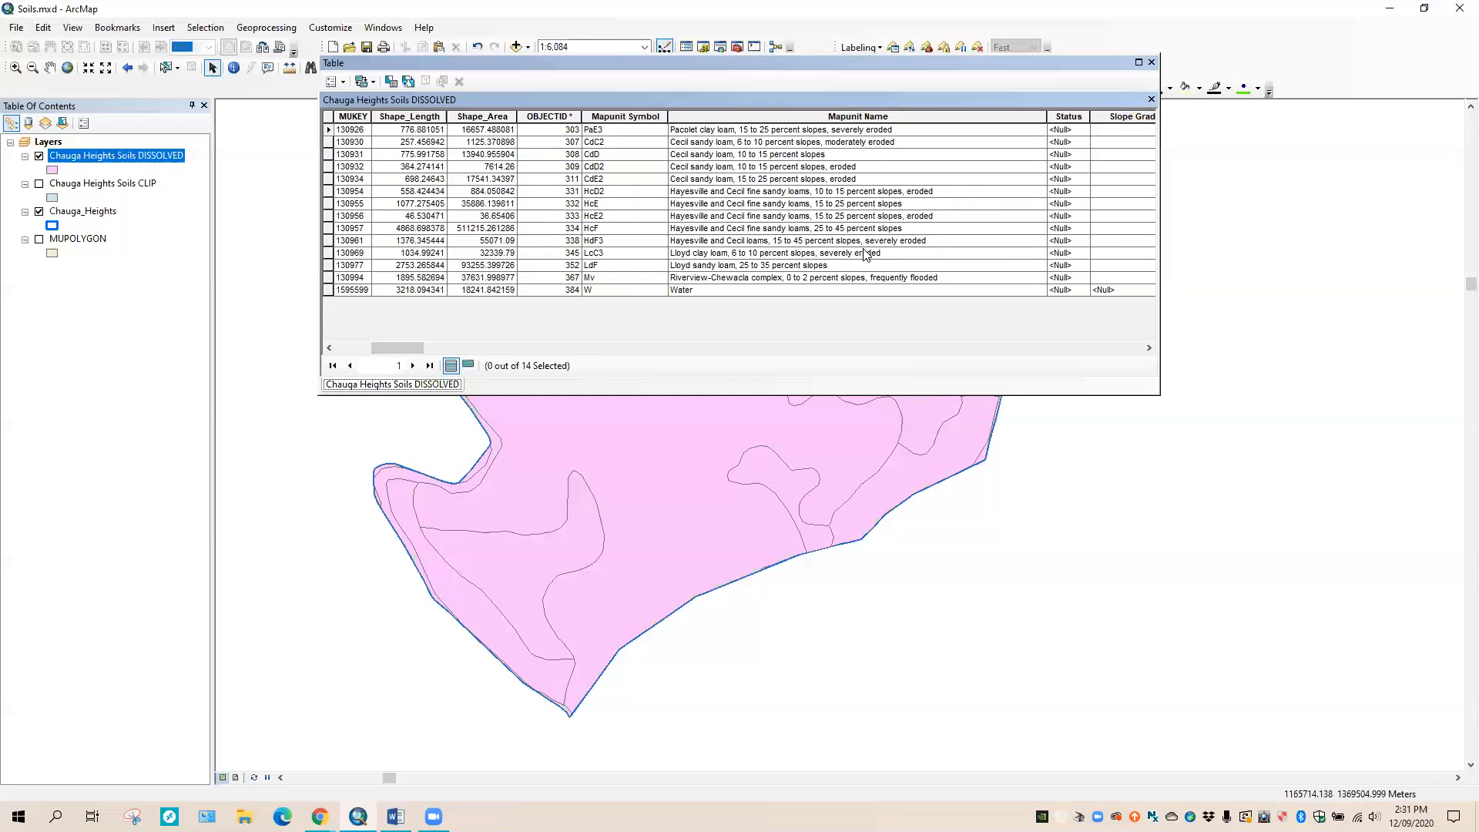
- Review the joined slope gradient, water table depth and flooding frequency columns in the Chauga Heights Soils DISSOLVED table
left_click(1149, 348)
left_click(1149, 349)
left_click(1149, 349)
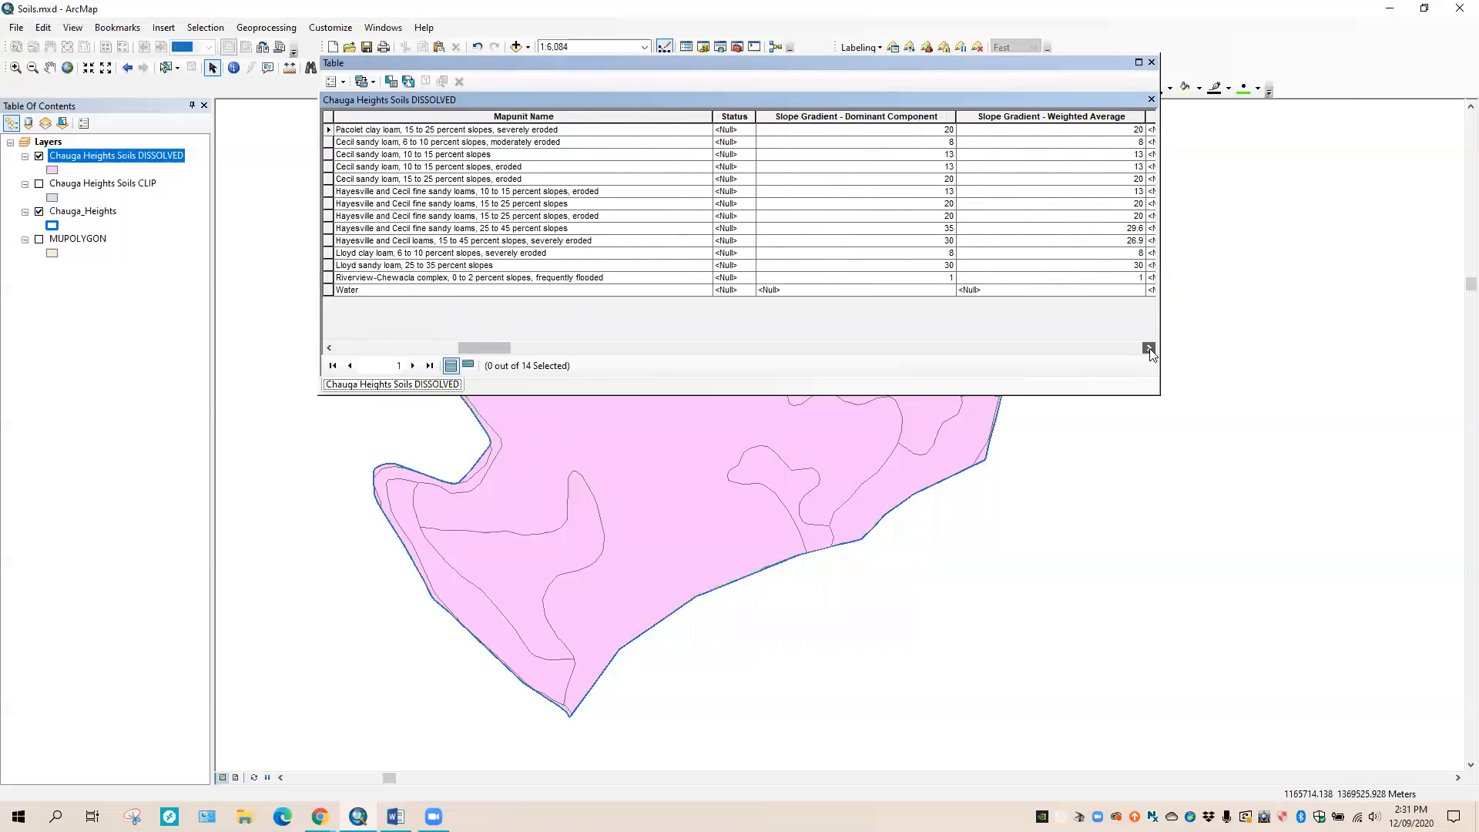
left_click(1149, 348)
left_click(1149, 348)
left_click(1149, 348)
left_click(1149, 348)
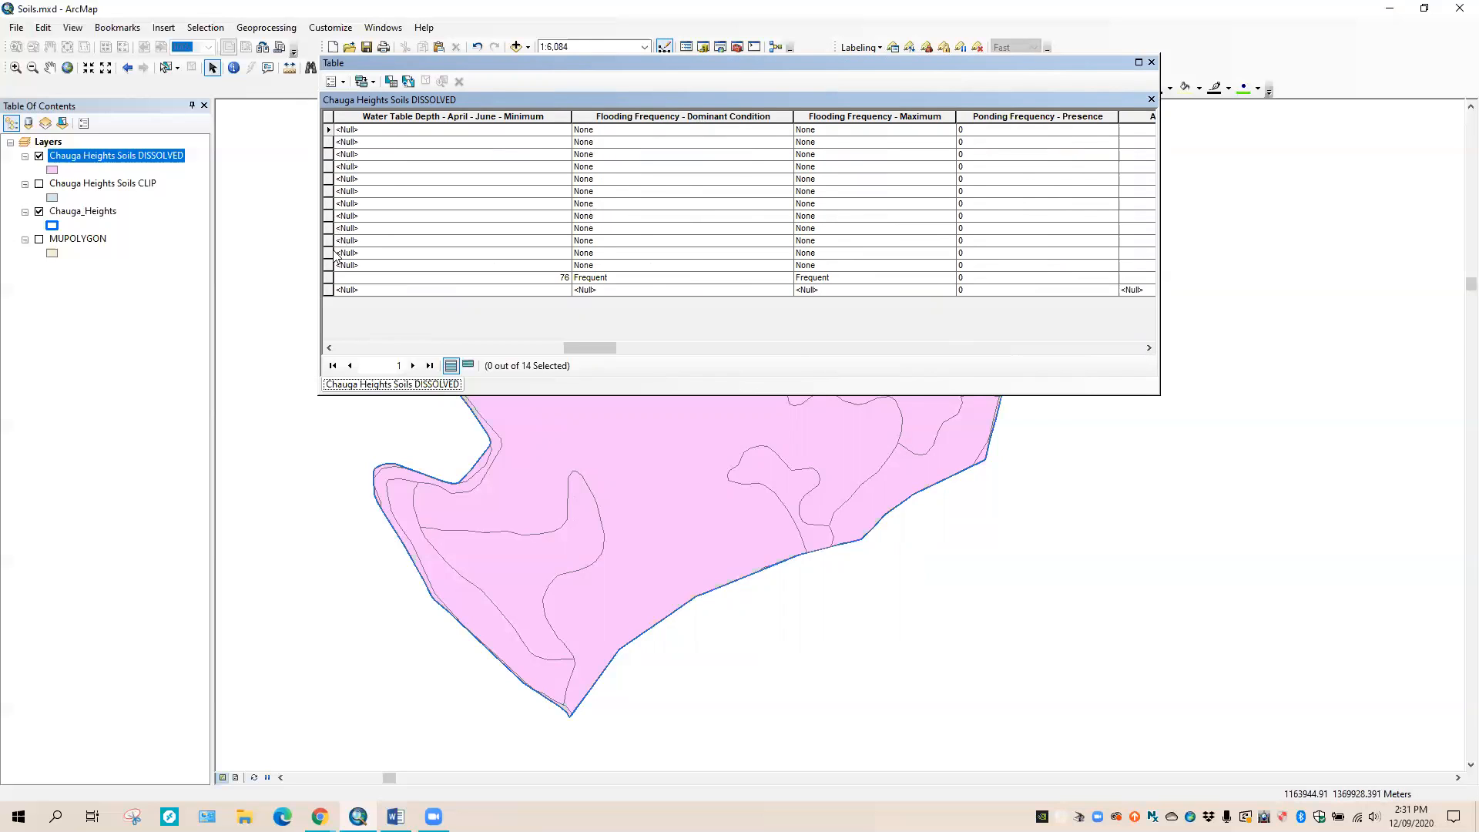
left_click(353, 179)
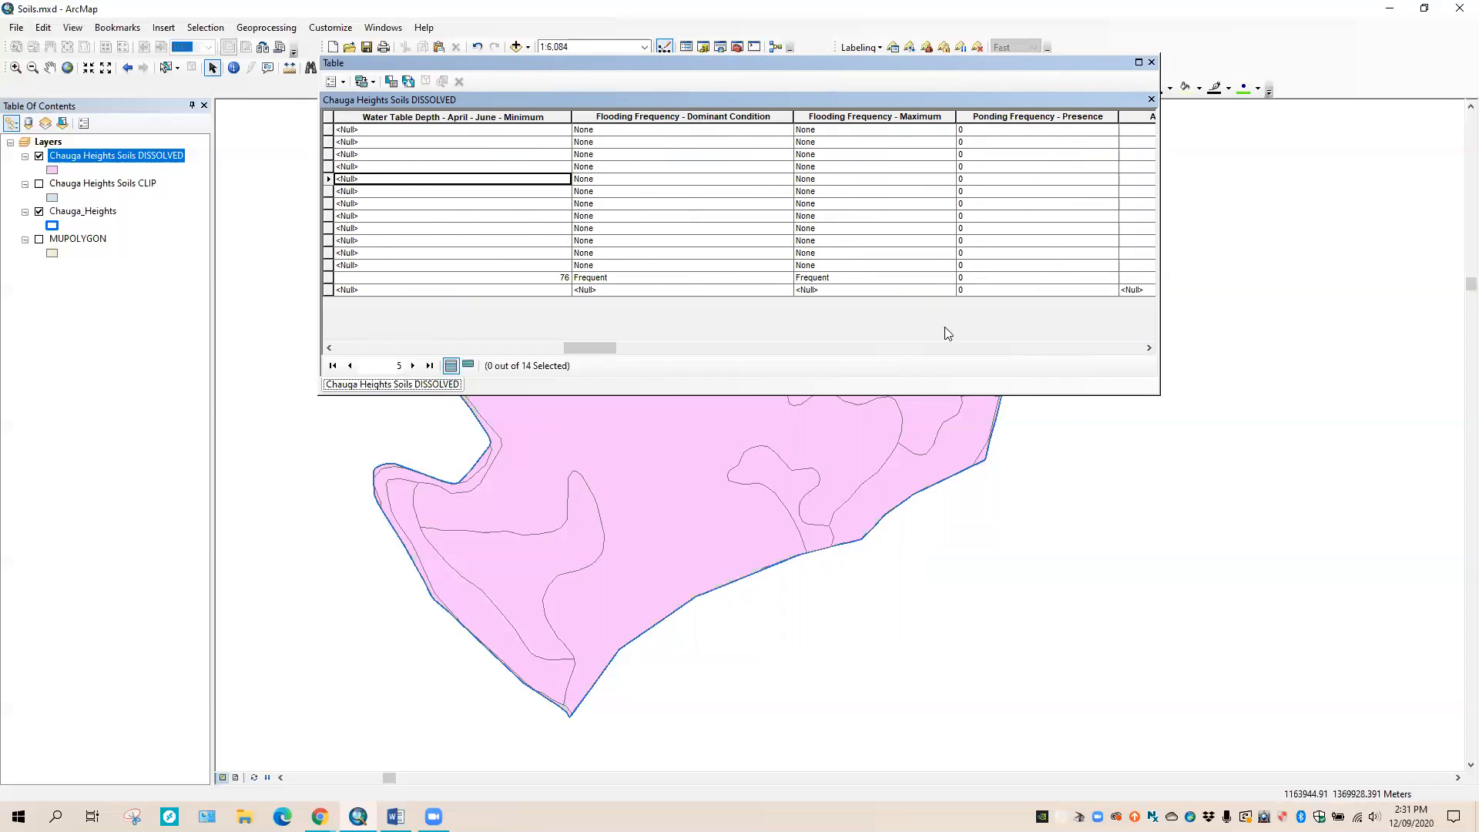
- Examine the Available Water Storage columns, Drainage Class - Dominant Condition and Hydrologic Group - Dominant Conditions in the joined table
left_click(1148, 348)
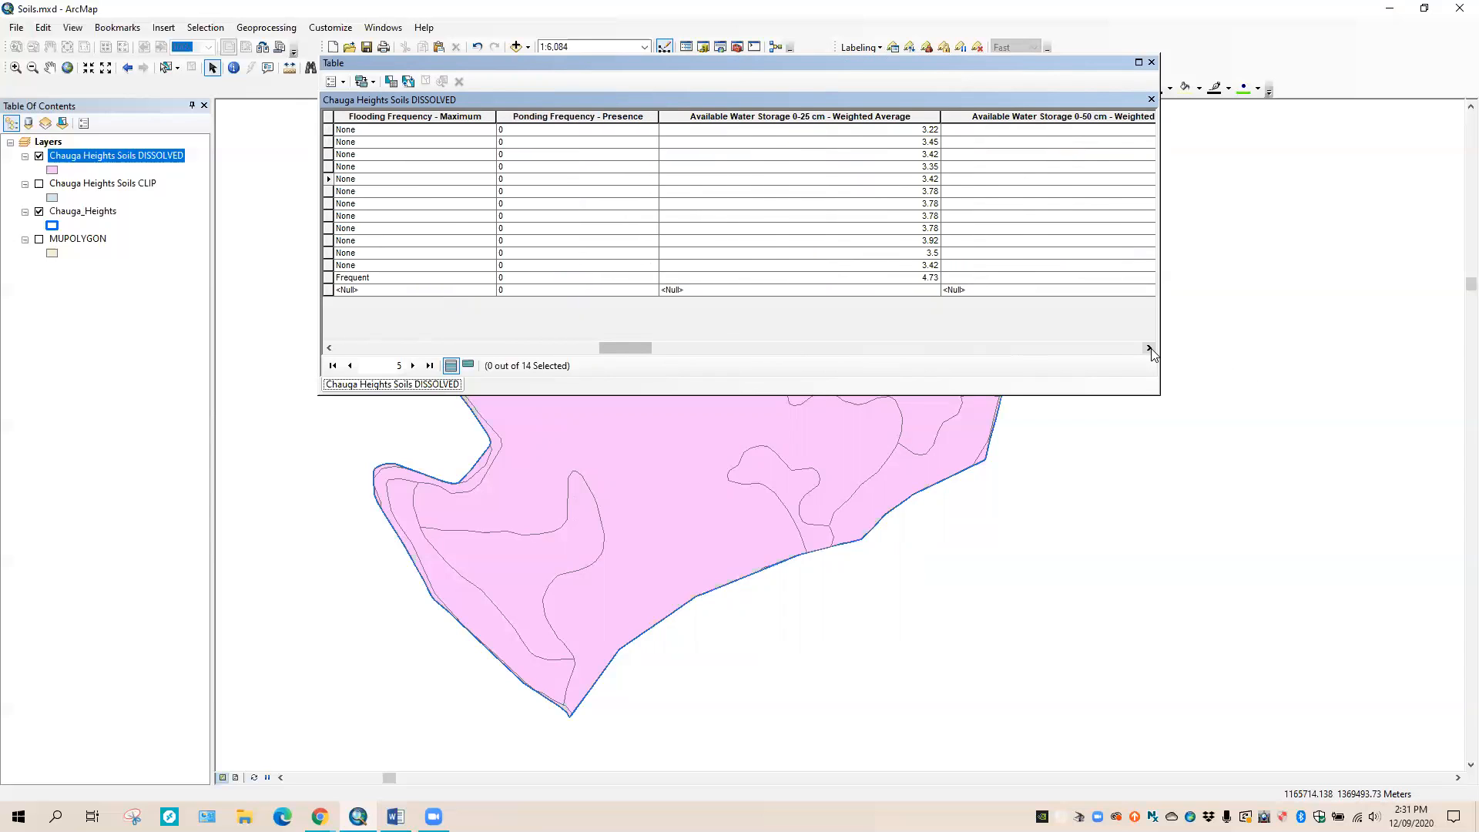
left_click(1149, 349)
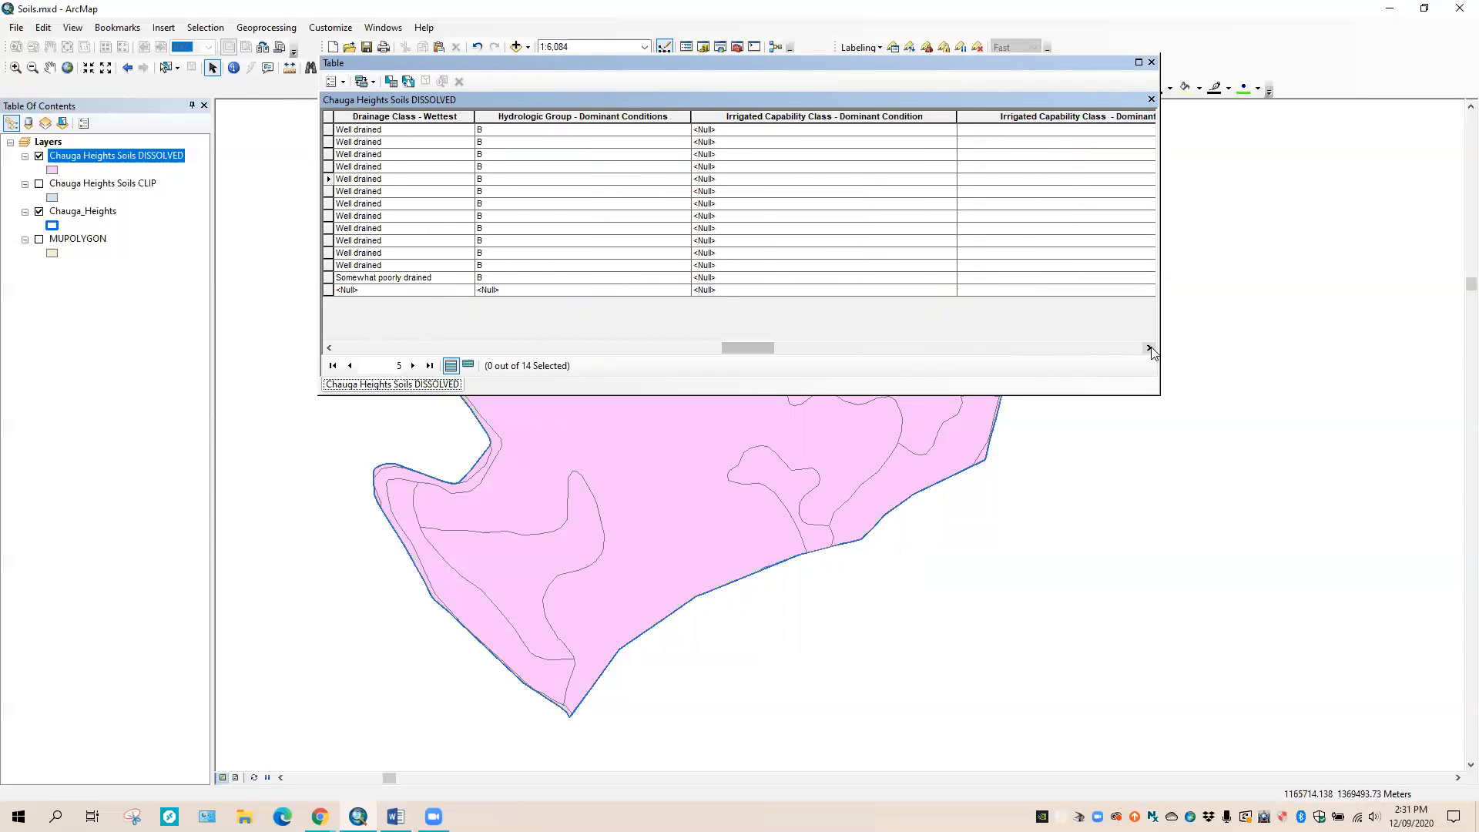
left_click(328, 349)
left_click(328, 348)
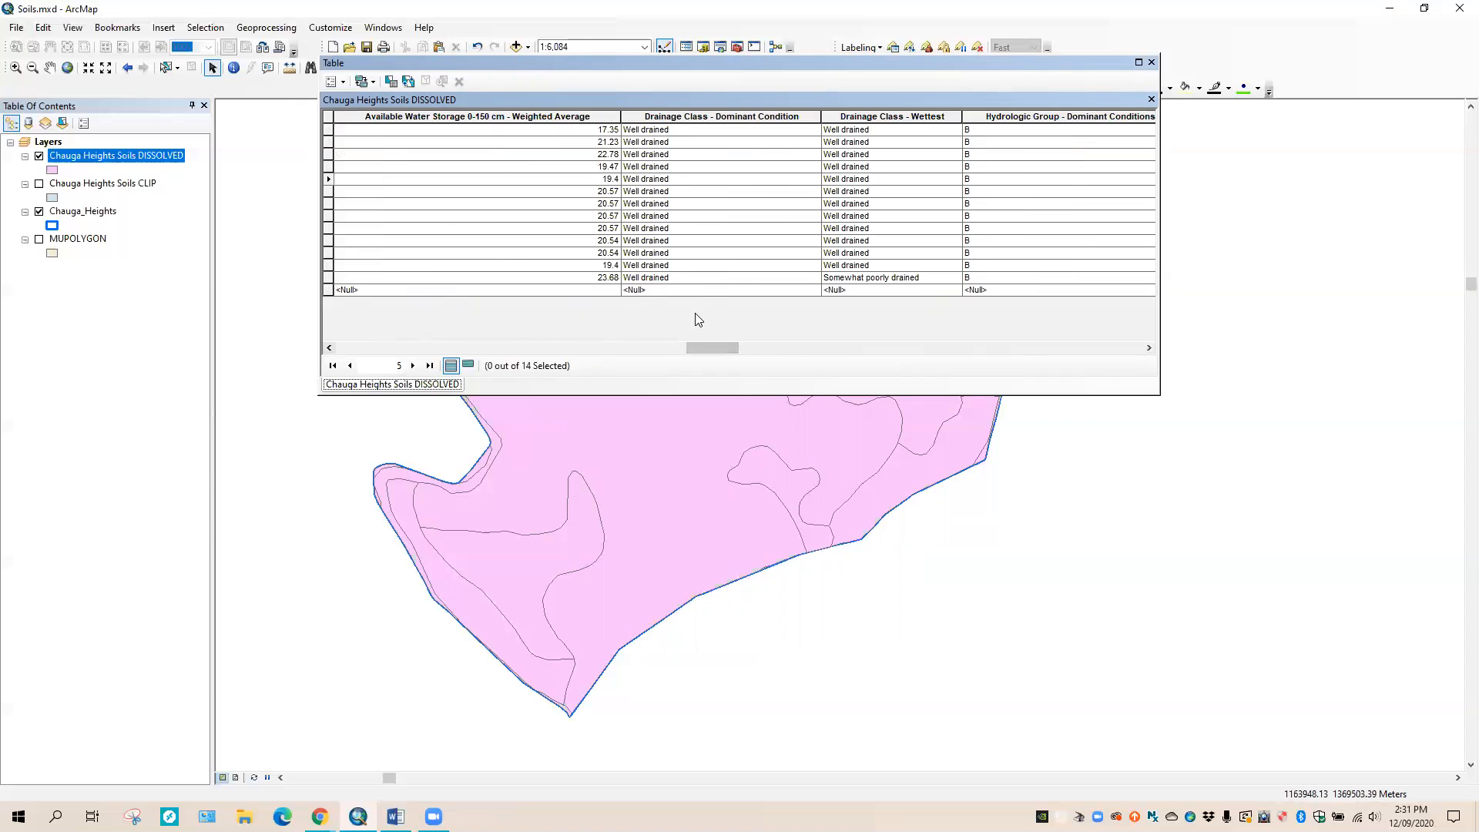
left_click(703, 118)
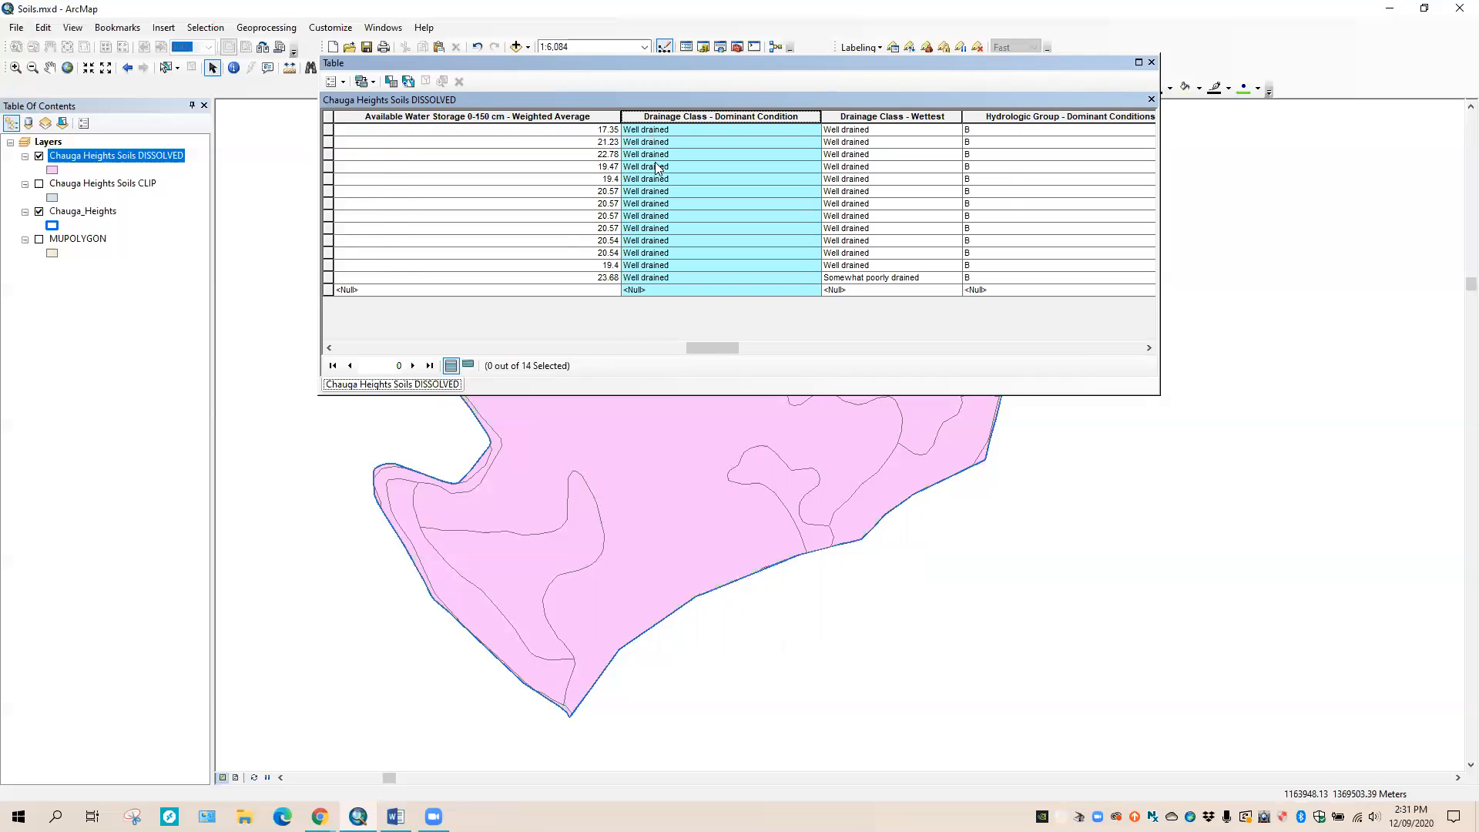
left_click(747, 290)
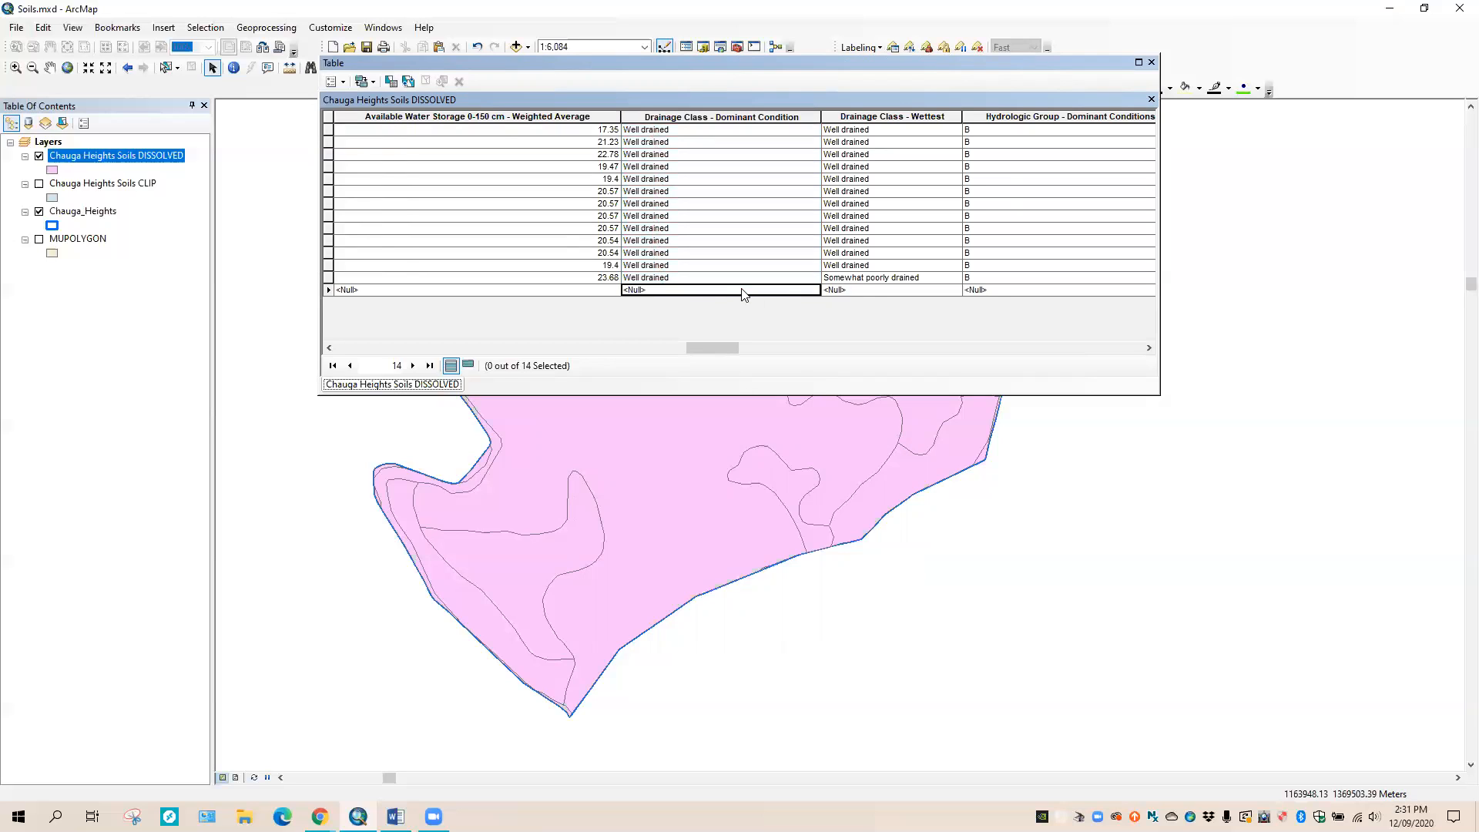
left_click(1134, 114)
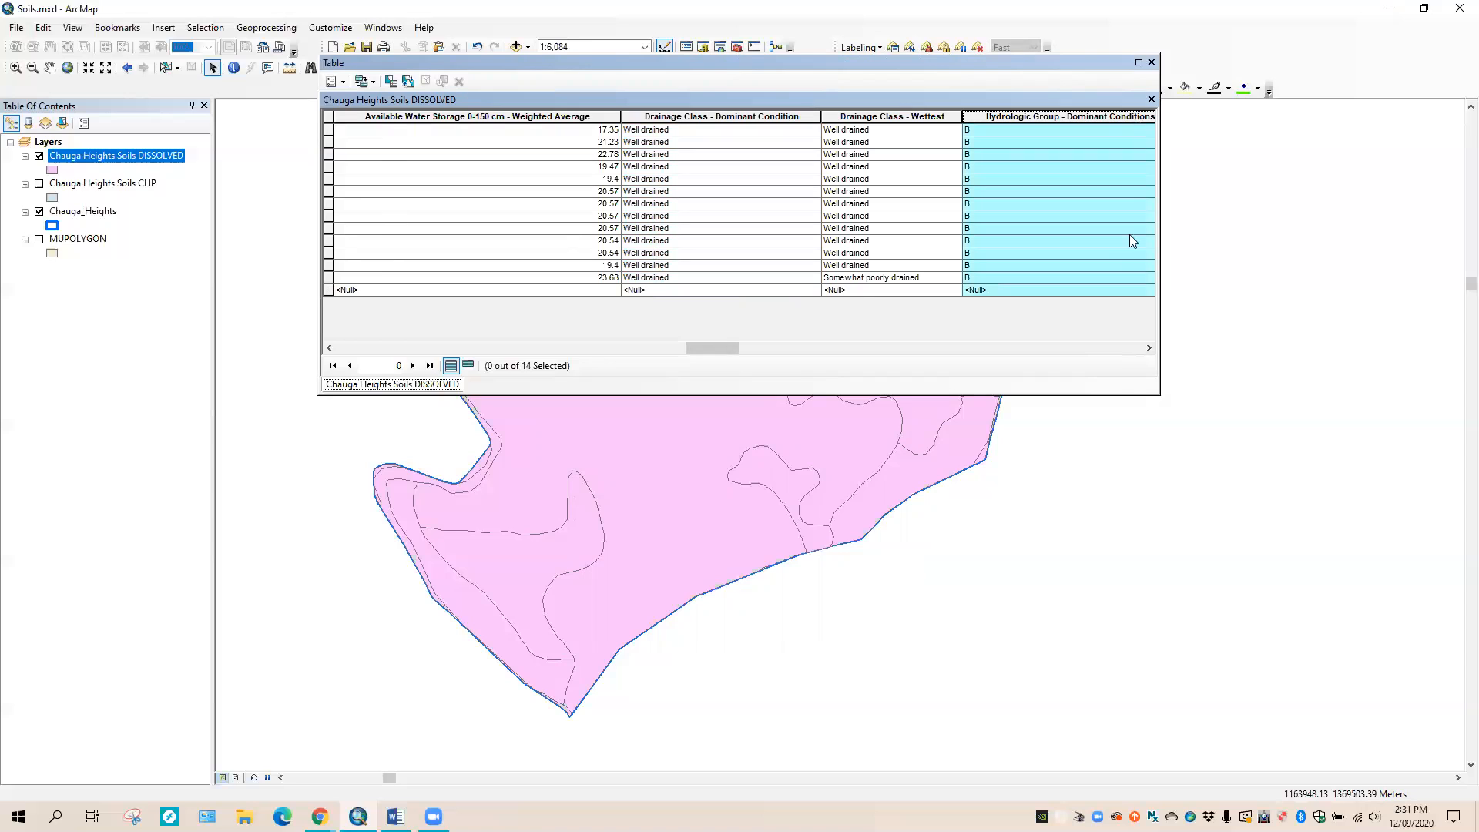
left_click(1148, 348)
left_click(704, 142)
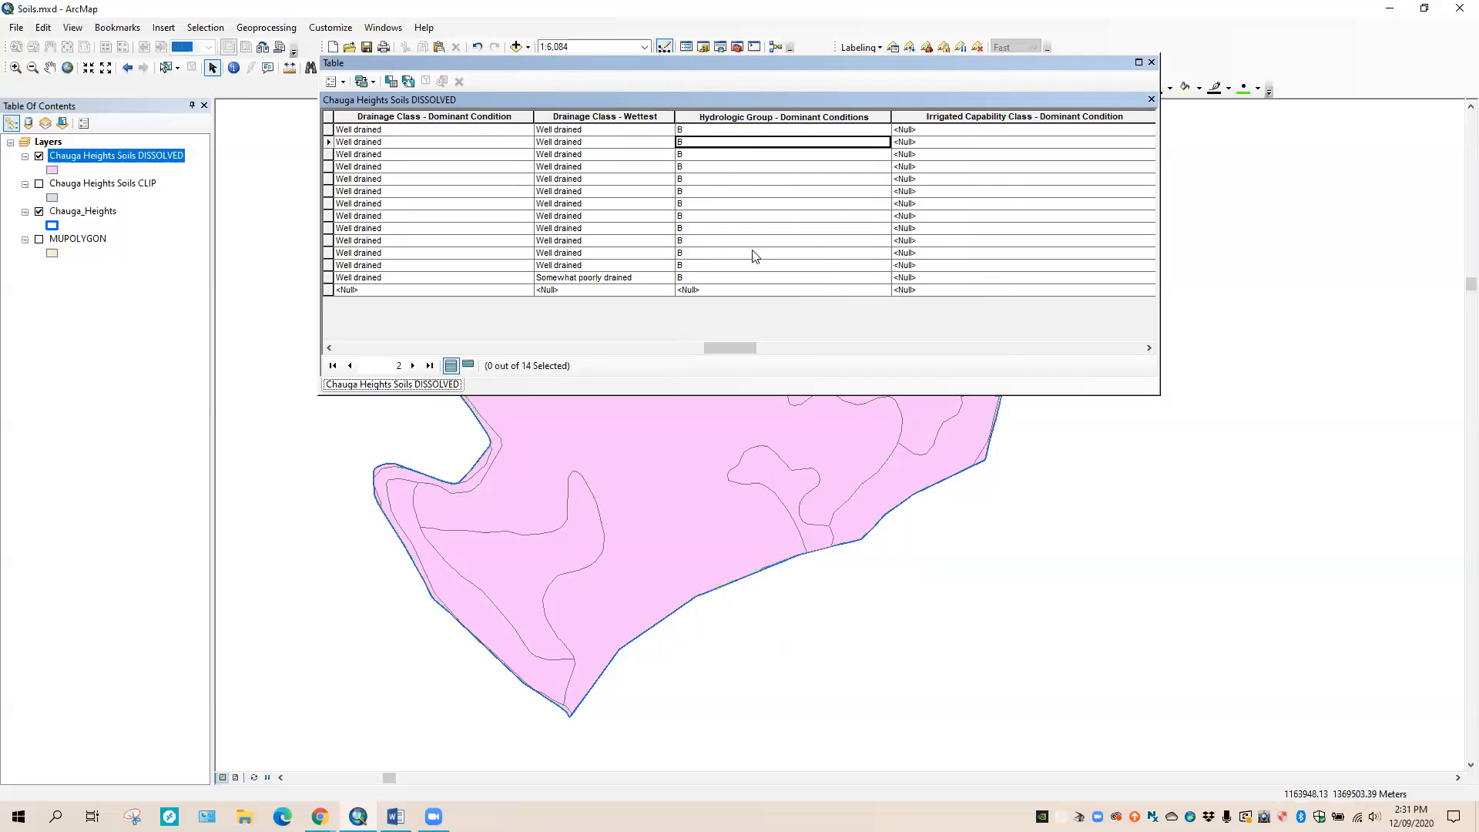
- Review the engineering rating columns and highlight ENG - Septic Tank Absorption Fields - Dominant Condition to read its ratings
left_click(1148, 348)
left_click(1149, 347)
left_click(1148, 348)
left_click(1148, 347)
left_click(1149, 347)
left_click(1148, 348)
left_click(1148, 348)
left_click(1148, 347)
left_click(1149, 347)
left_click(1148, 347)
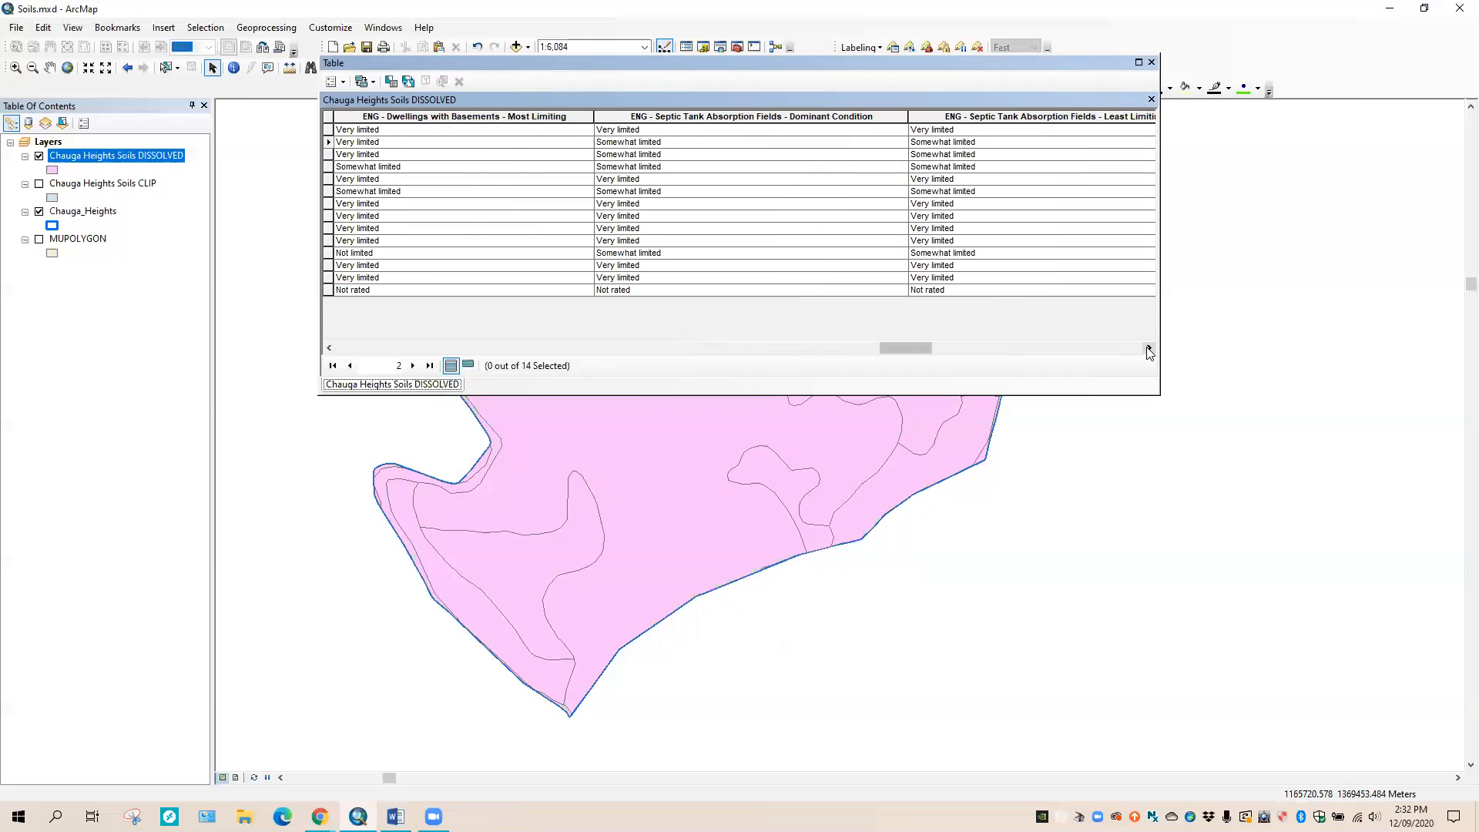
left_click(703, 115)
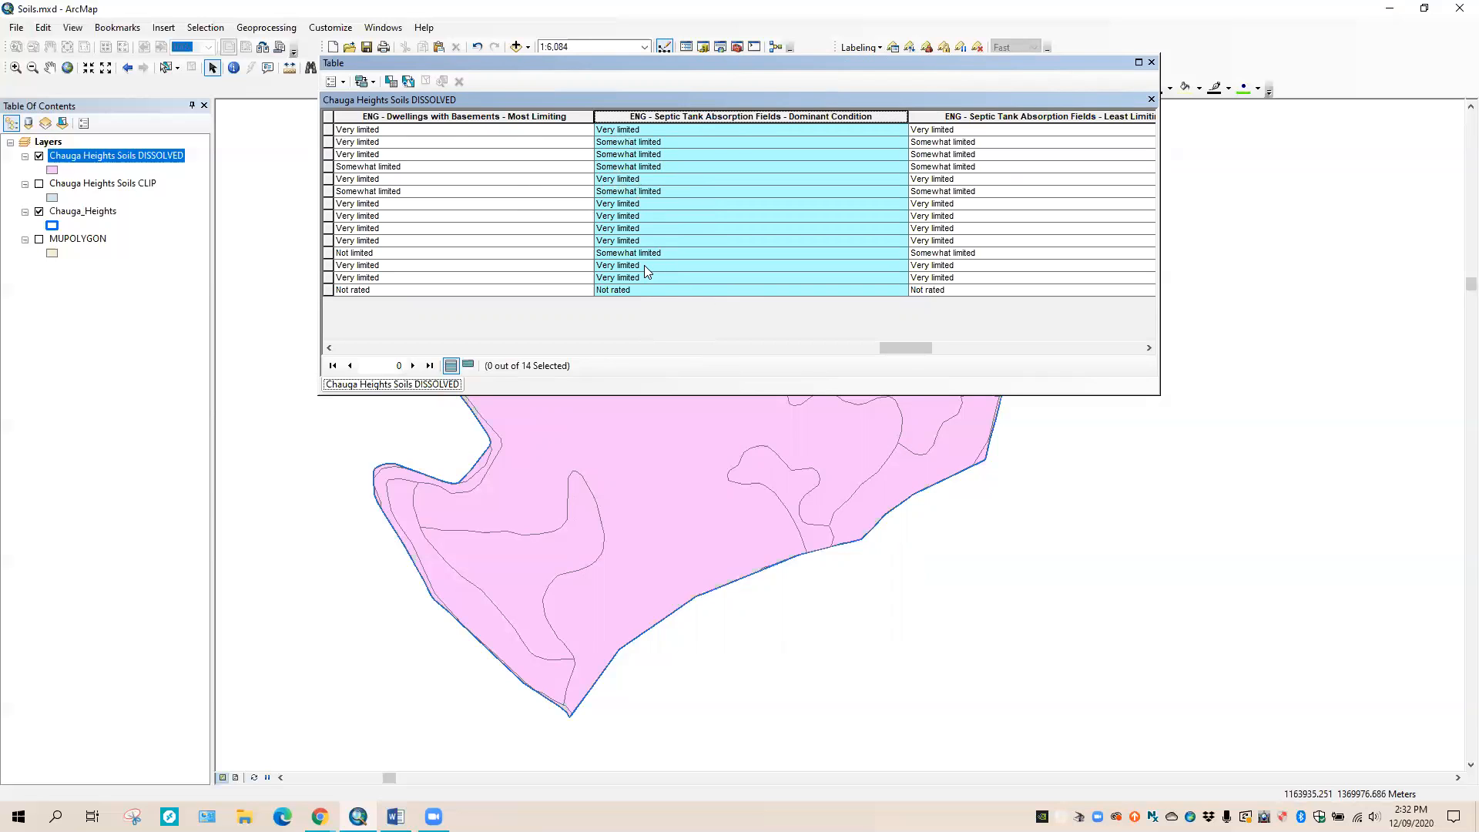
- Review the remaining joined columns through Mapunit Key, including Paths and Trails, Potential Erosion Hazard and Hydric Classification
left_click(1148, 348)
left_click(1148, 348)
left_click(1148, 348)
left_click(1148, 348)
left_click(1149, 349)
left_click(1149, 348)
left_click(1148, 348)
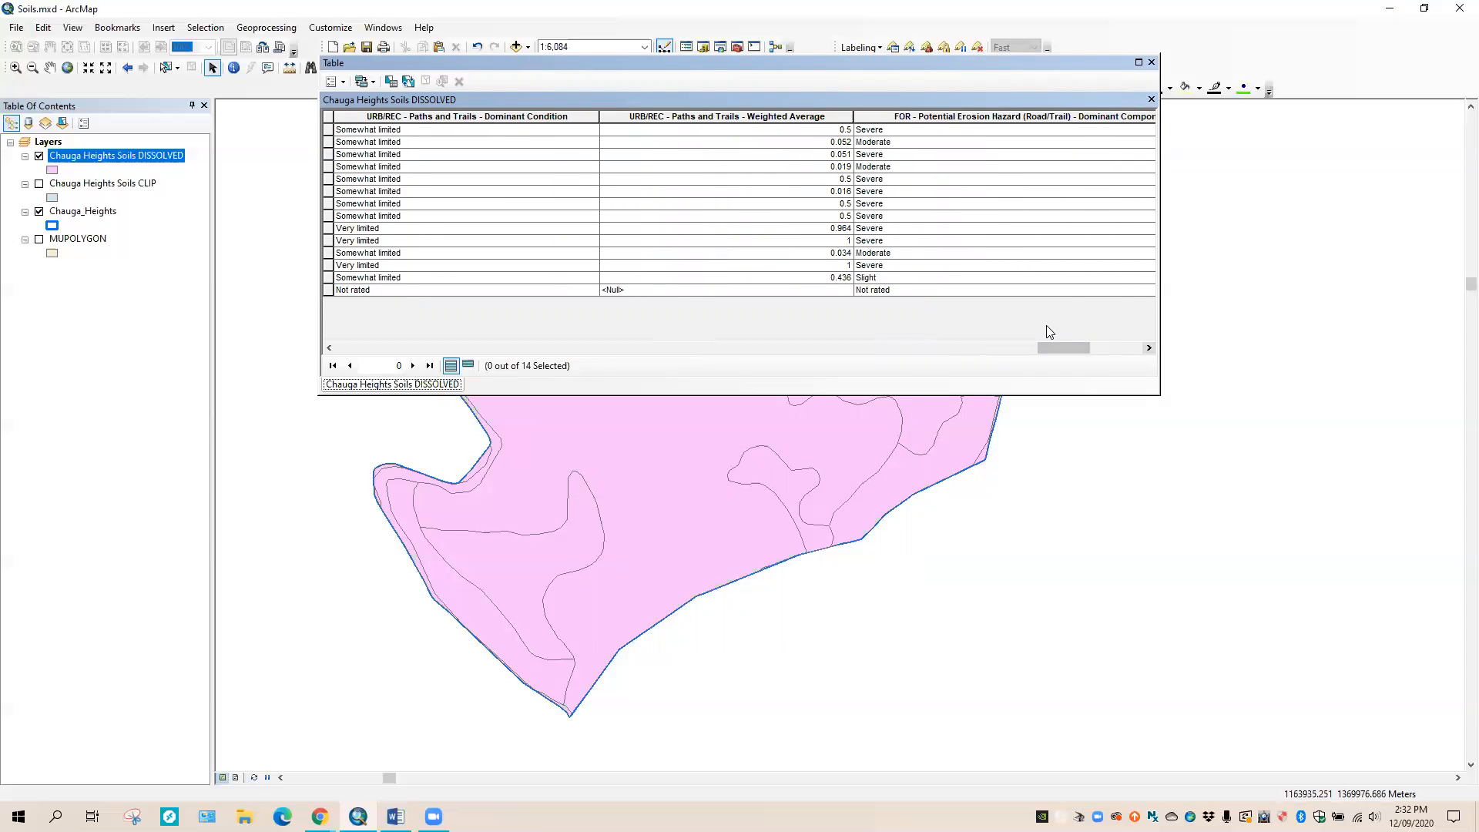
left_click(1149, 348)
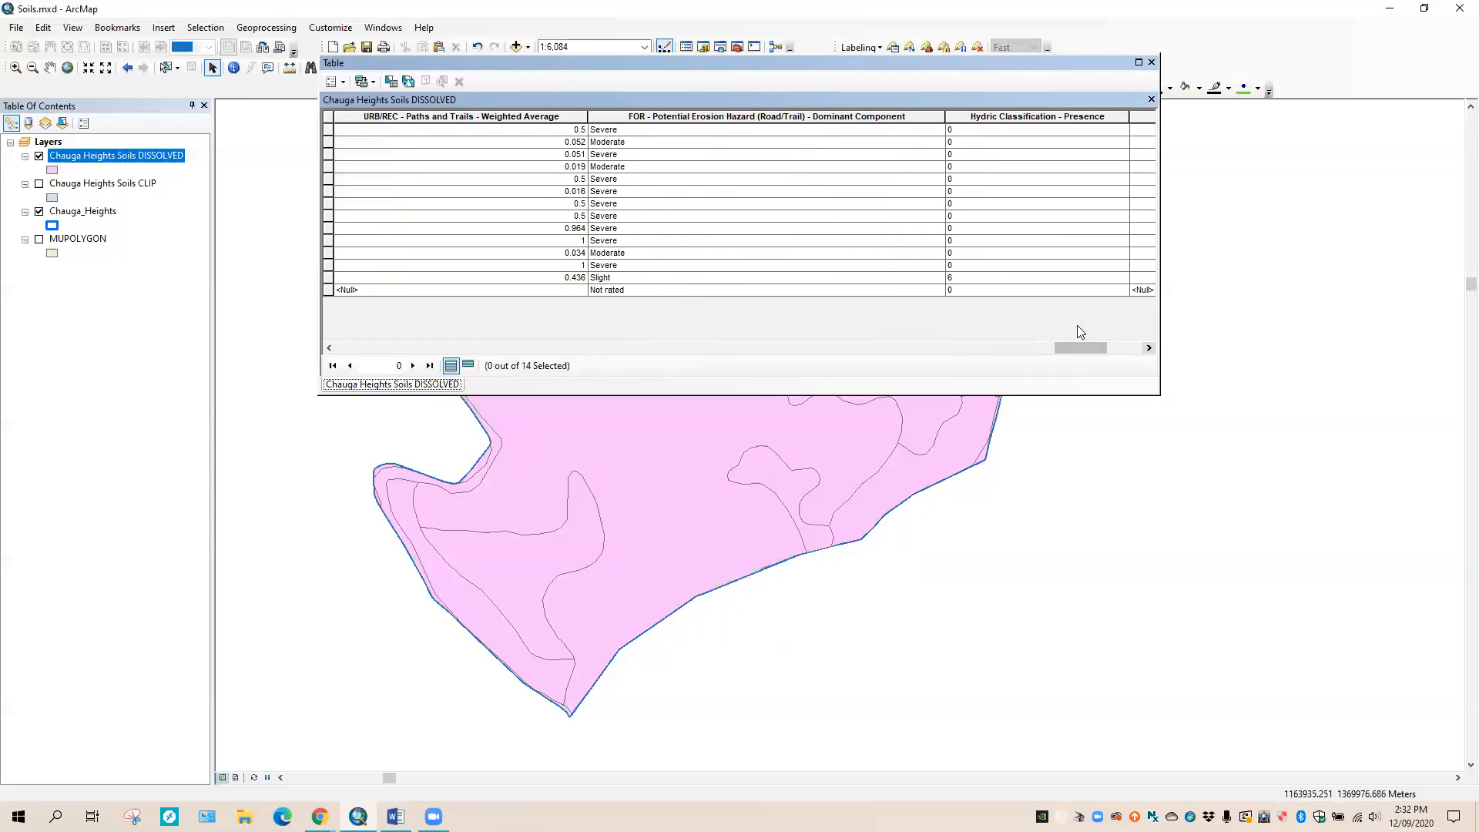
left_click(1148, 348)
left_click(1148, 348)
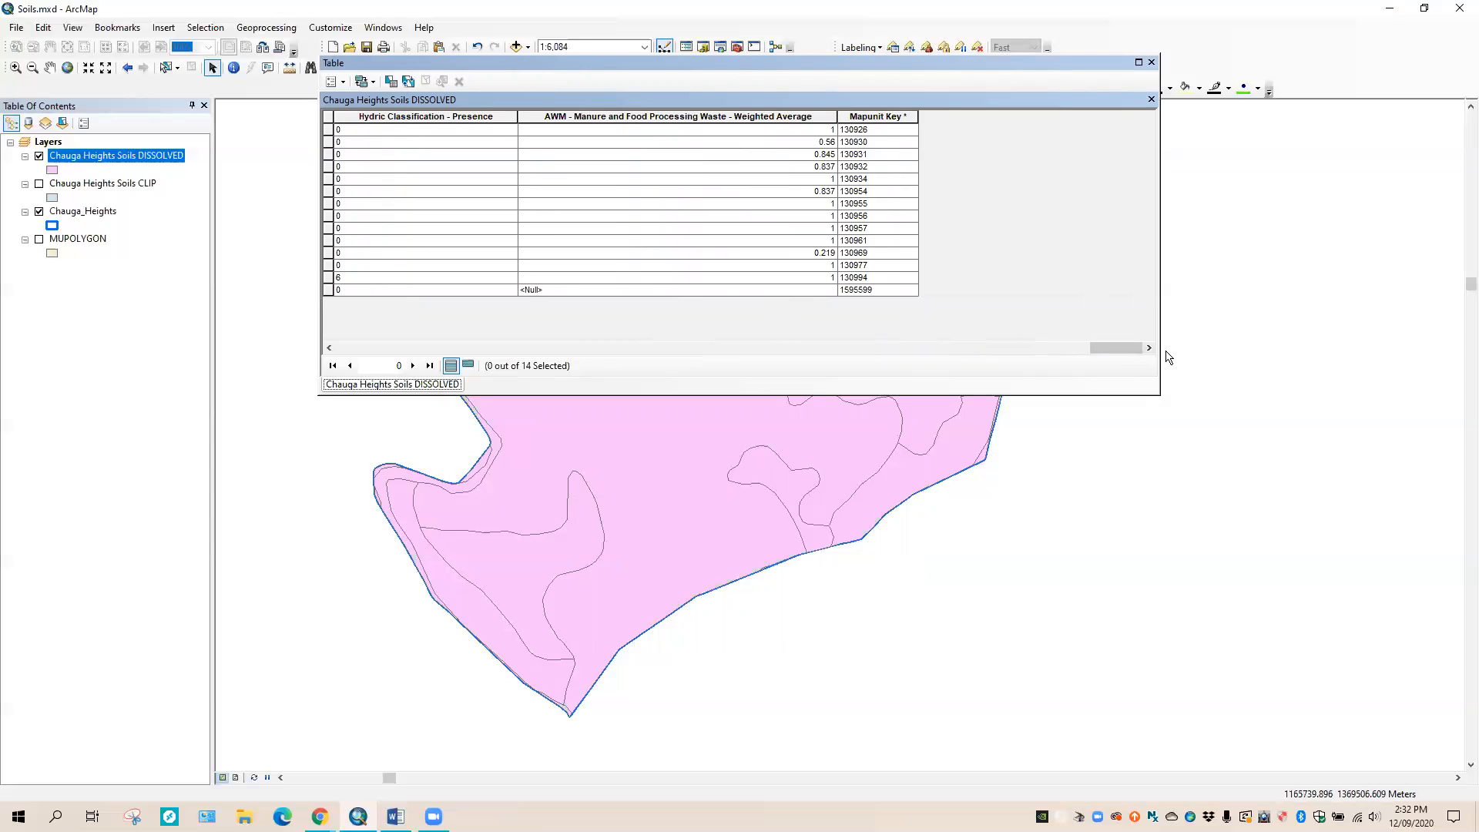
left_click_drag(1106, 348, 1061, 348)
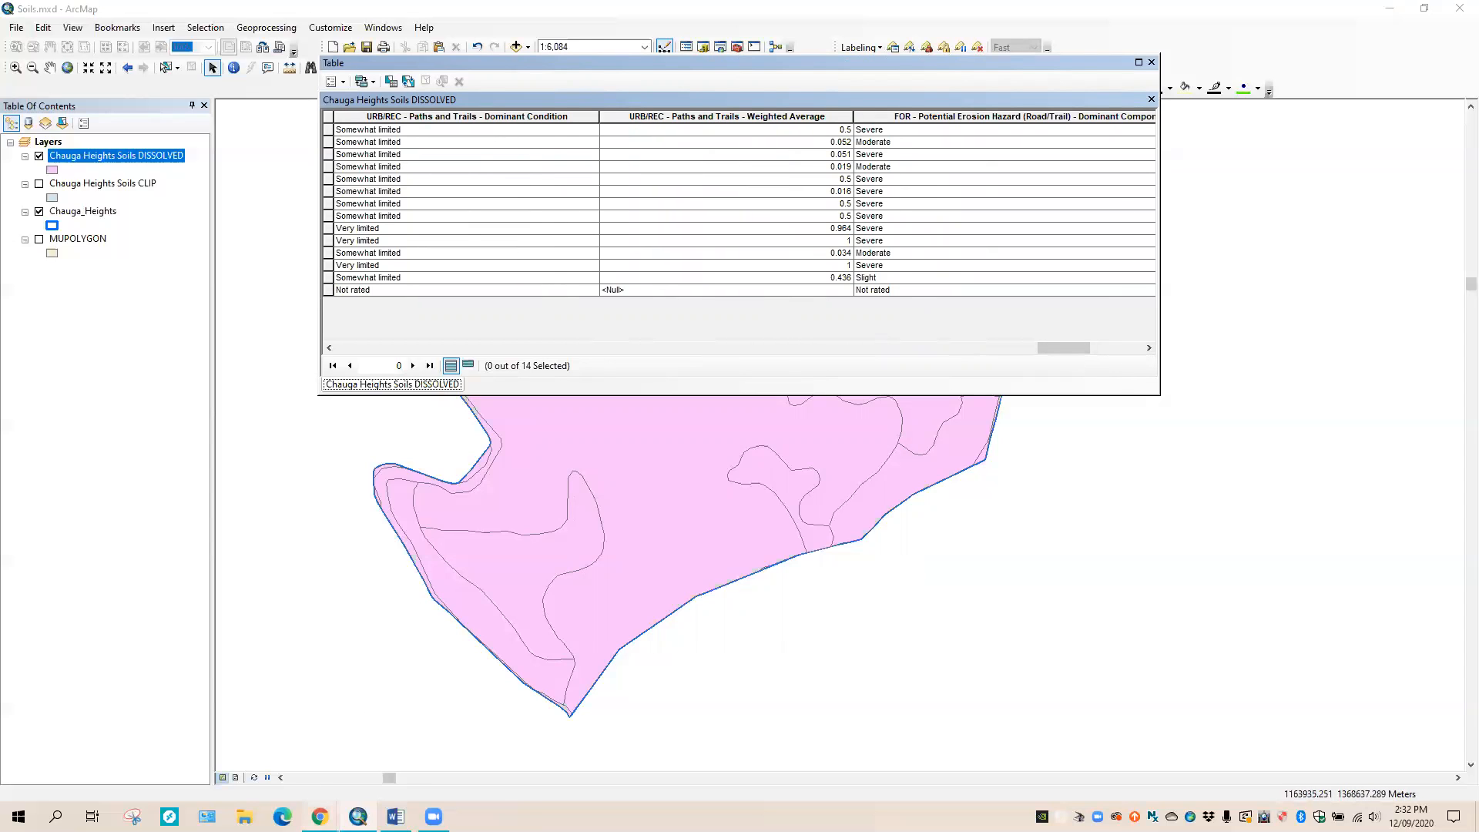
- Switch to the SSURGO Table Column Descriptions PDF in Chrome and find the start of the muaggatt section, highlighting the table's name
mouse_move(319, 816)
left_click(388, 757)
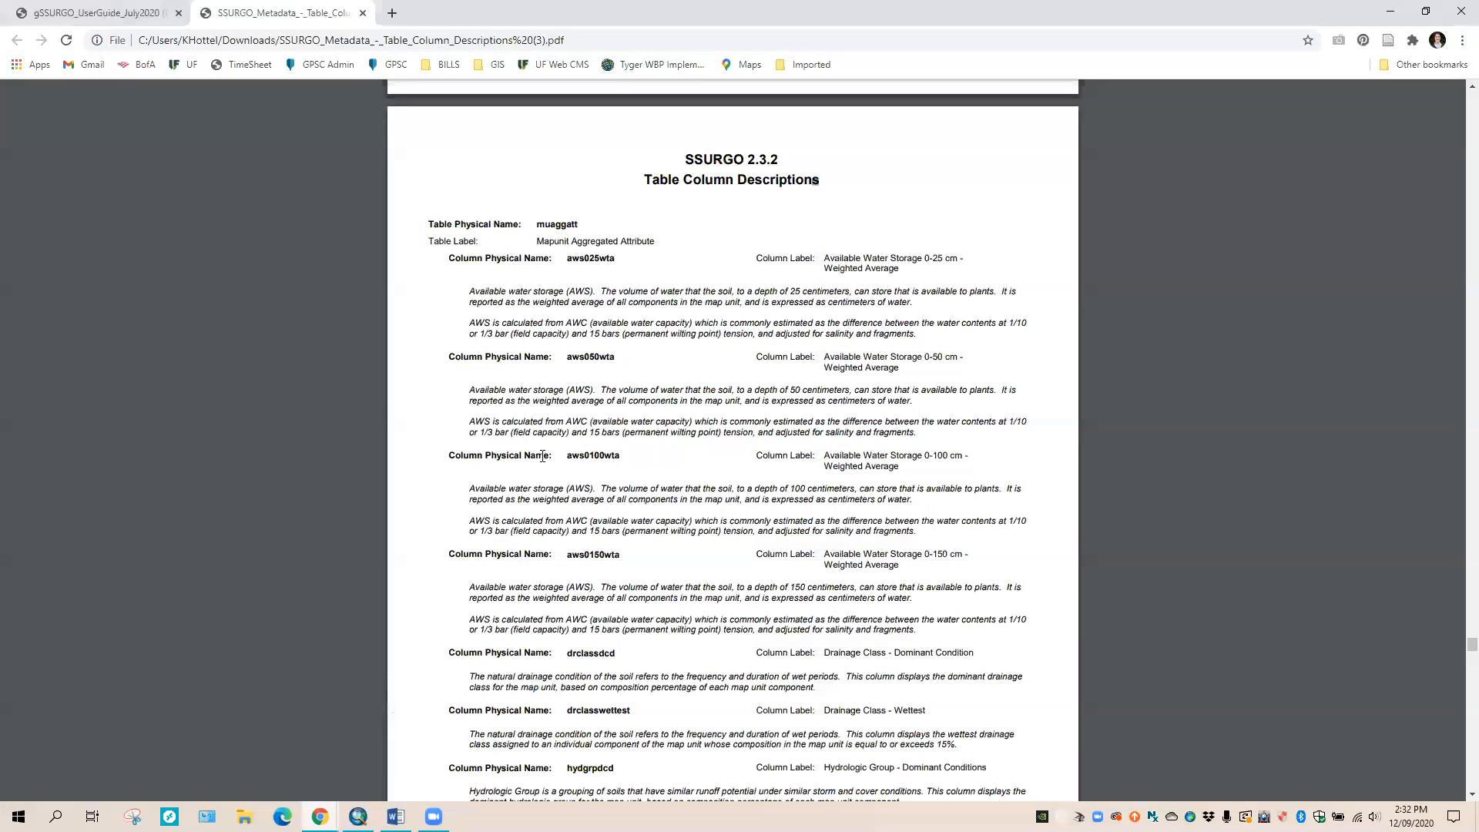
scroll(773, 432, "up", 10)
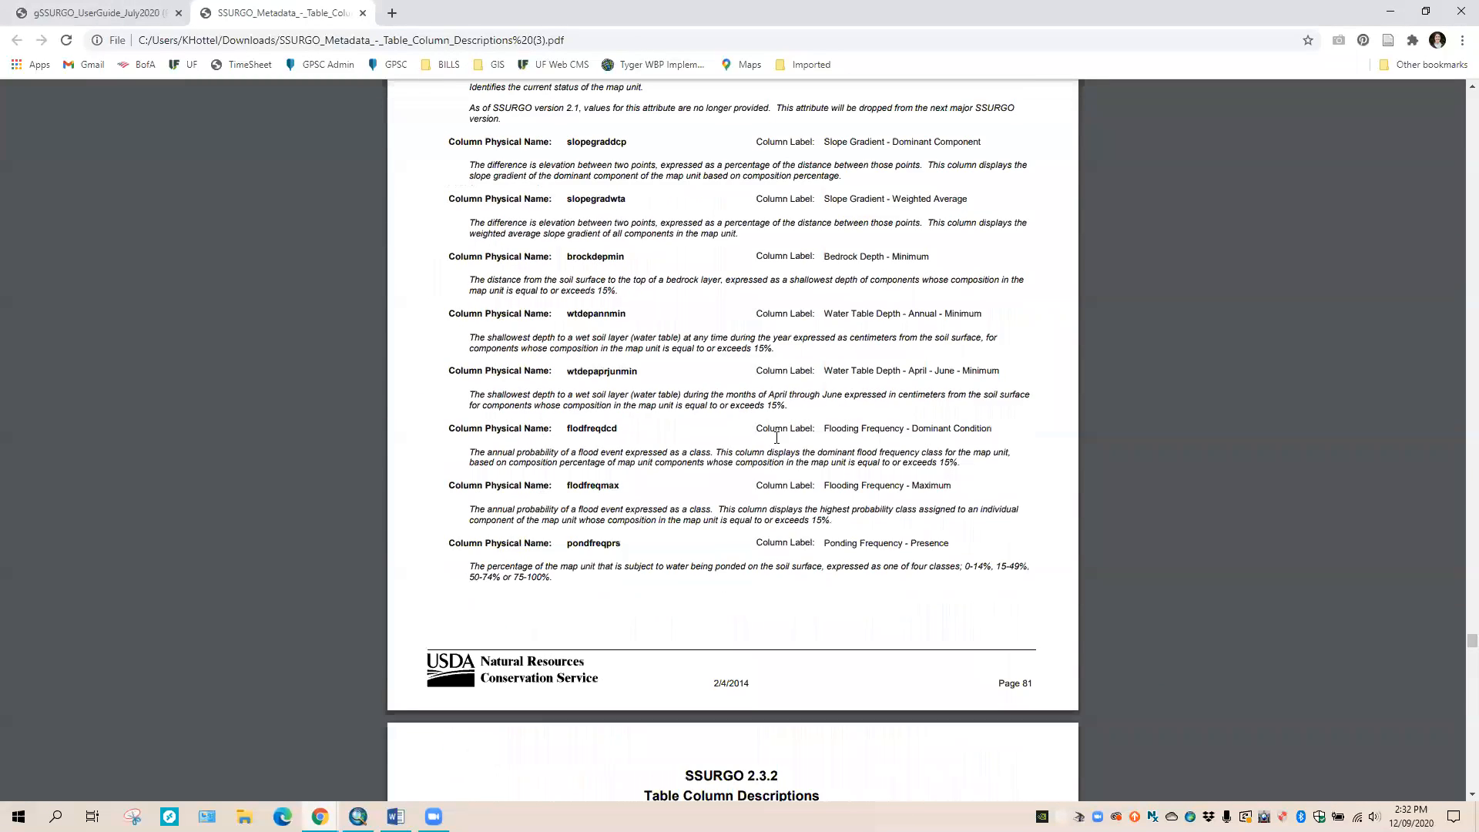
scroll(778, 437, "up", 8)
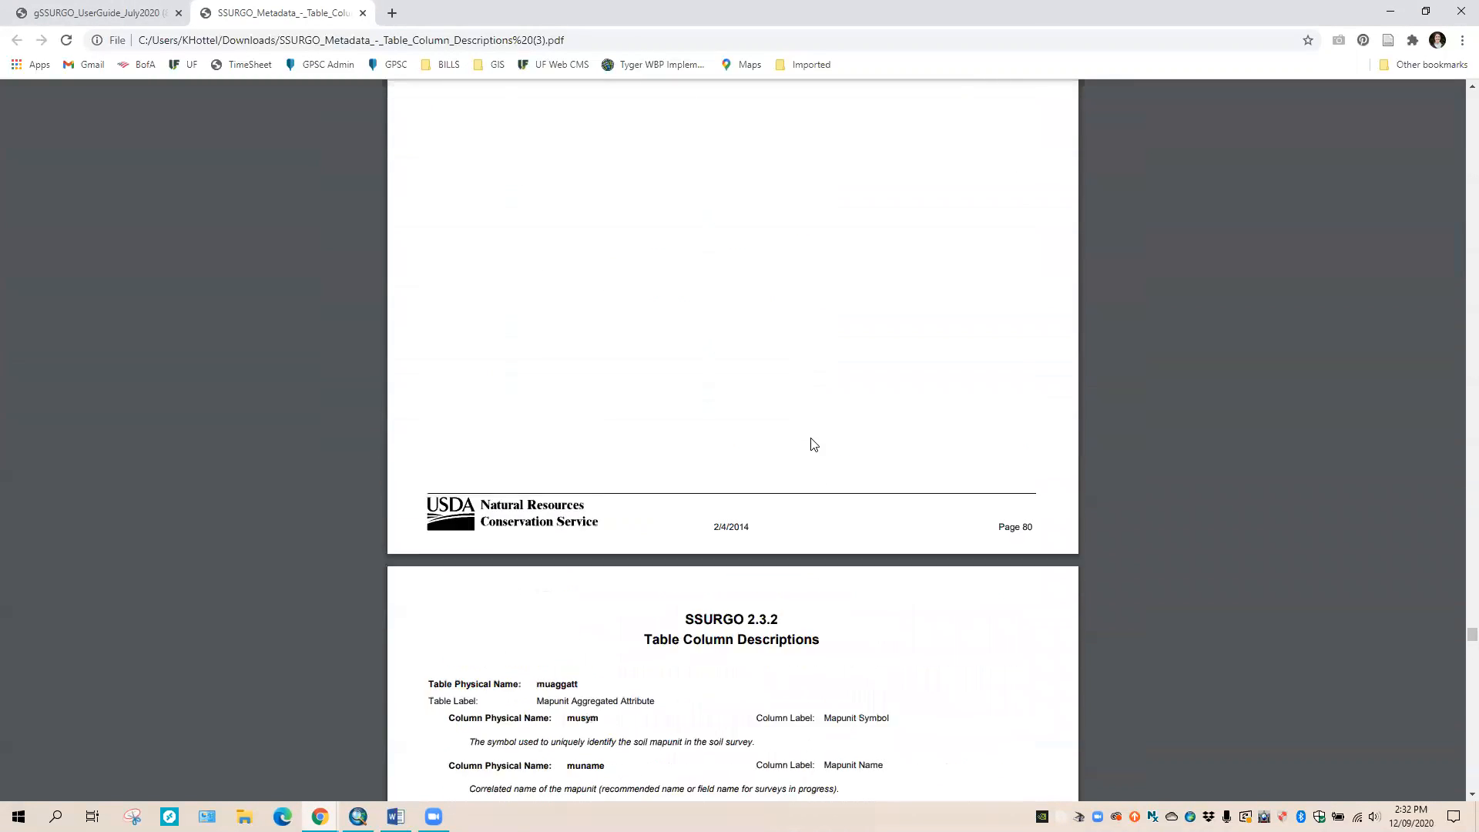
scroll(815, 447, "down", 7)
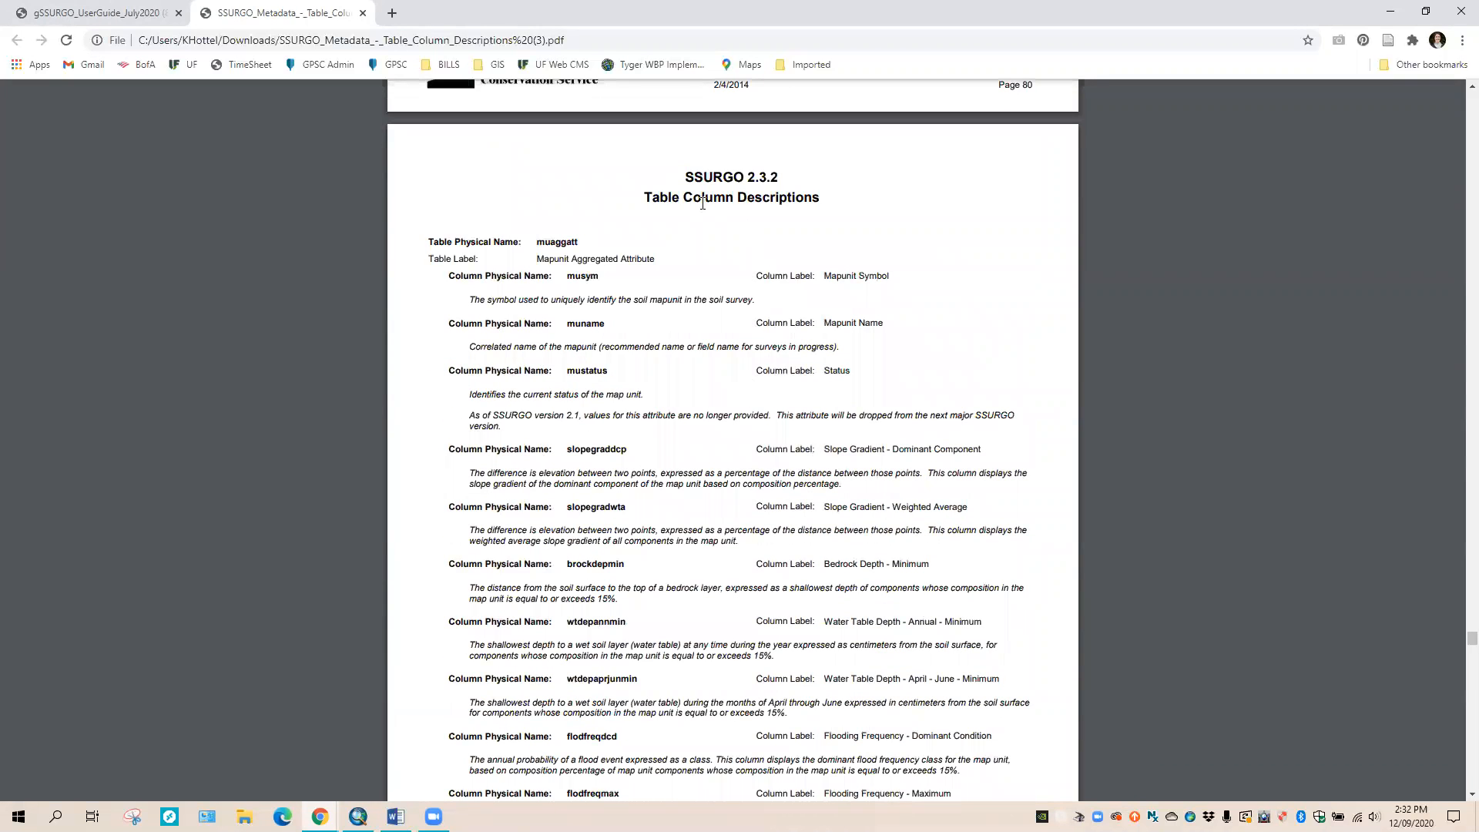
scroll(764, 210, "down", 2)
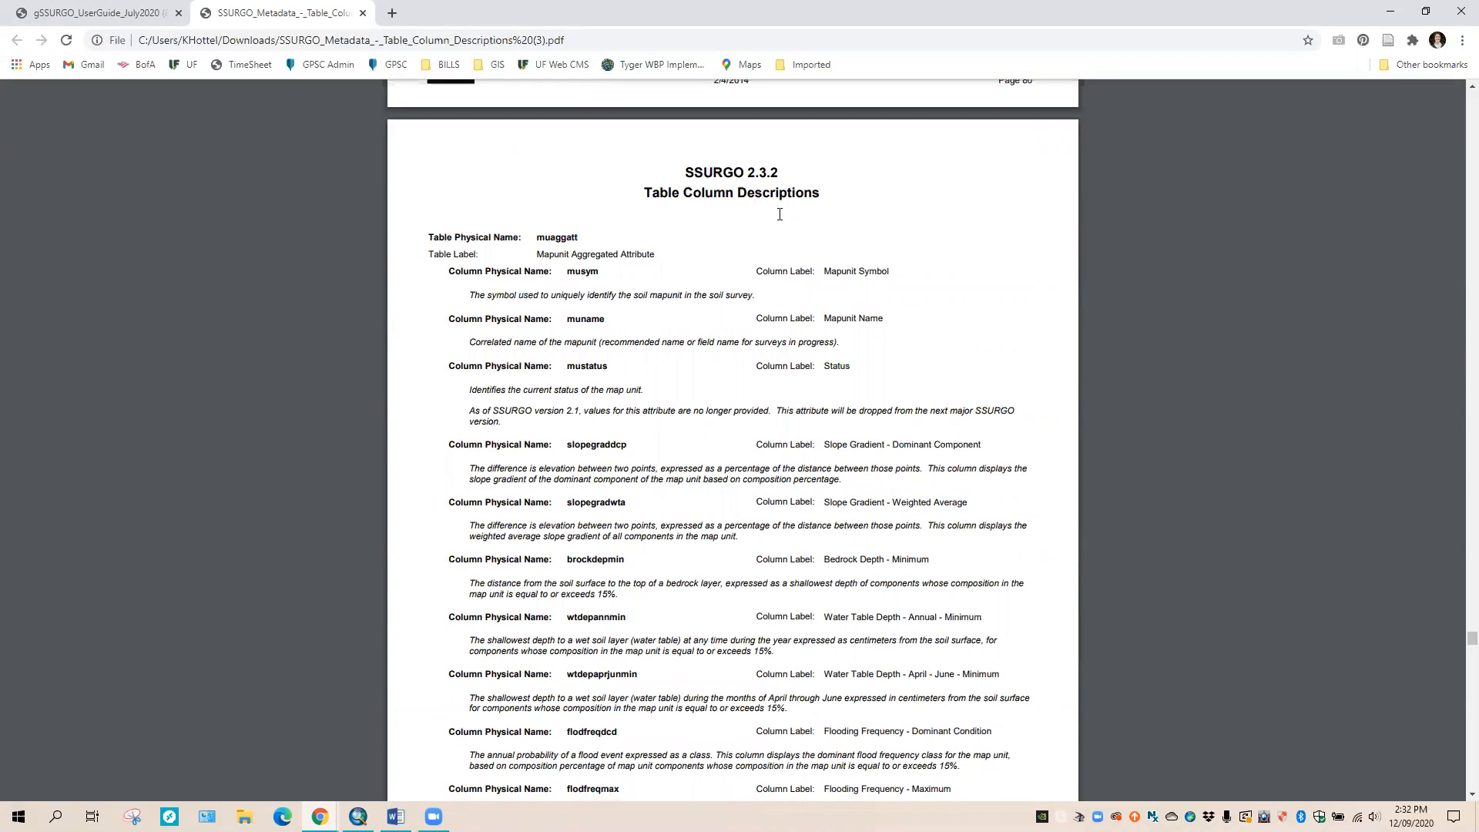
scroll(636, 188, "up", 1)
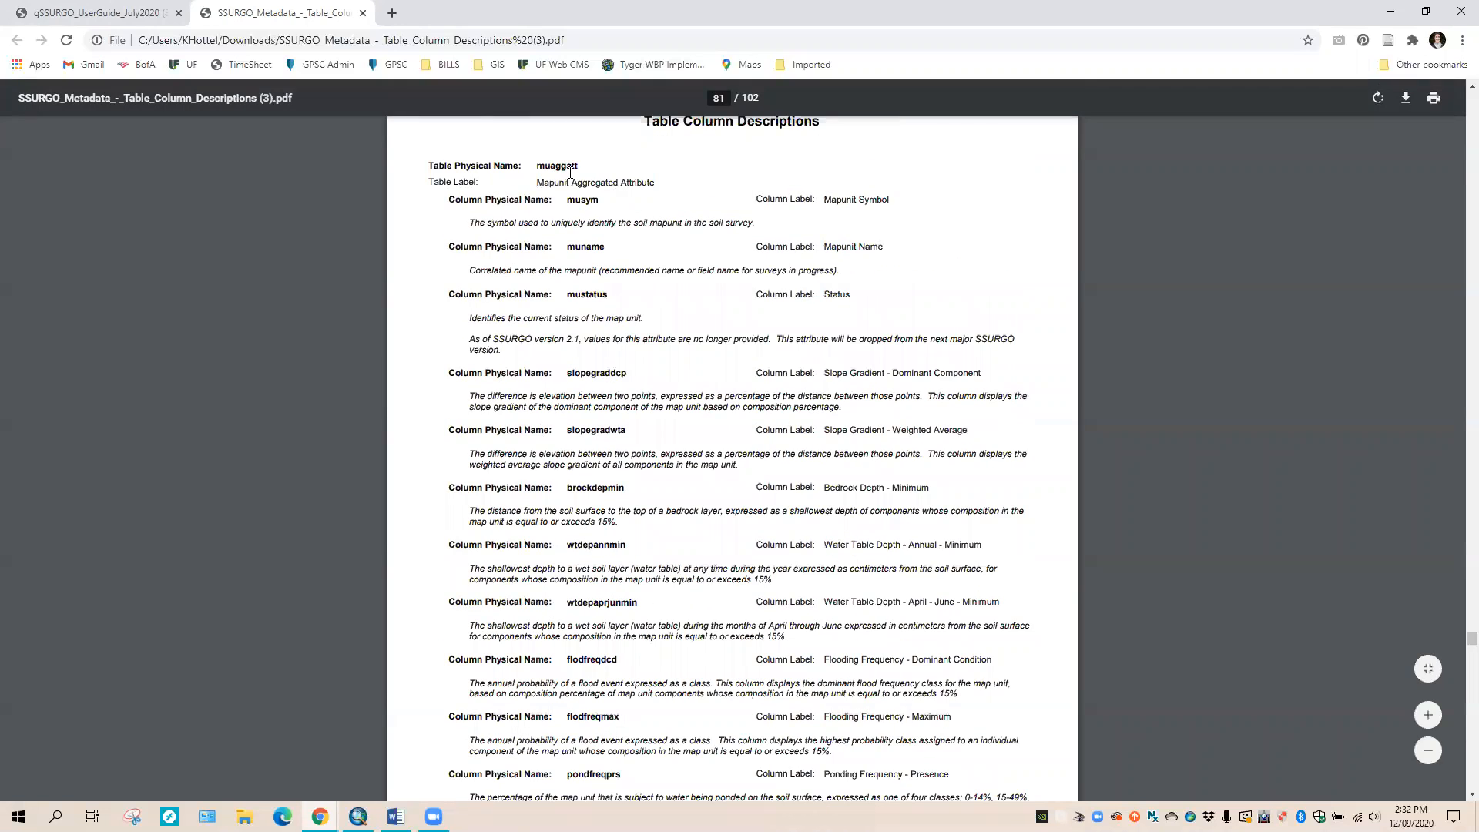
left_click_drag(537, 165, 582, 162)
left_click_drag(530, 166, 628, 165)
- Read the muaggatt column descriptions, highlighting the description of aws050wta, Available Water Storage 0-50 cm
scroll(734, 238, "down", 3)
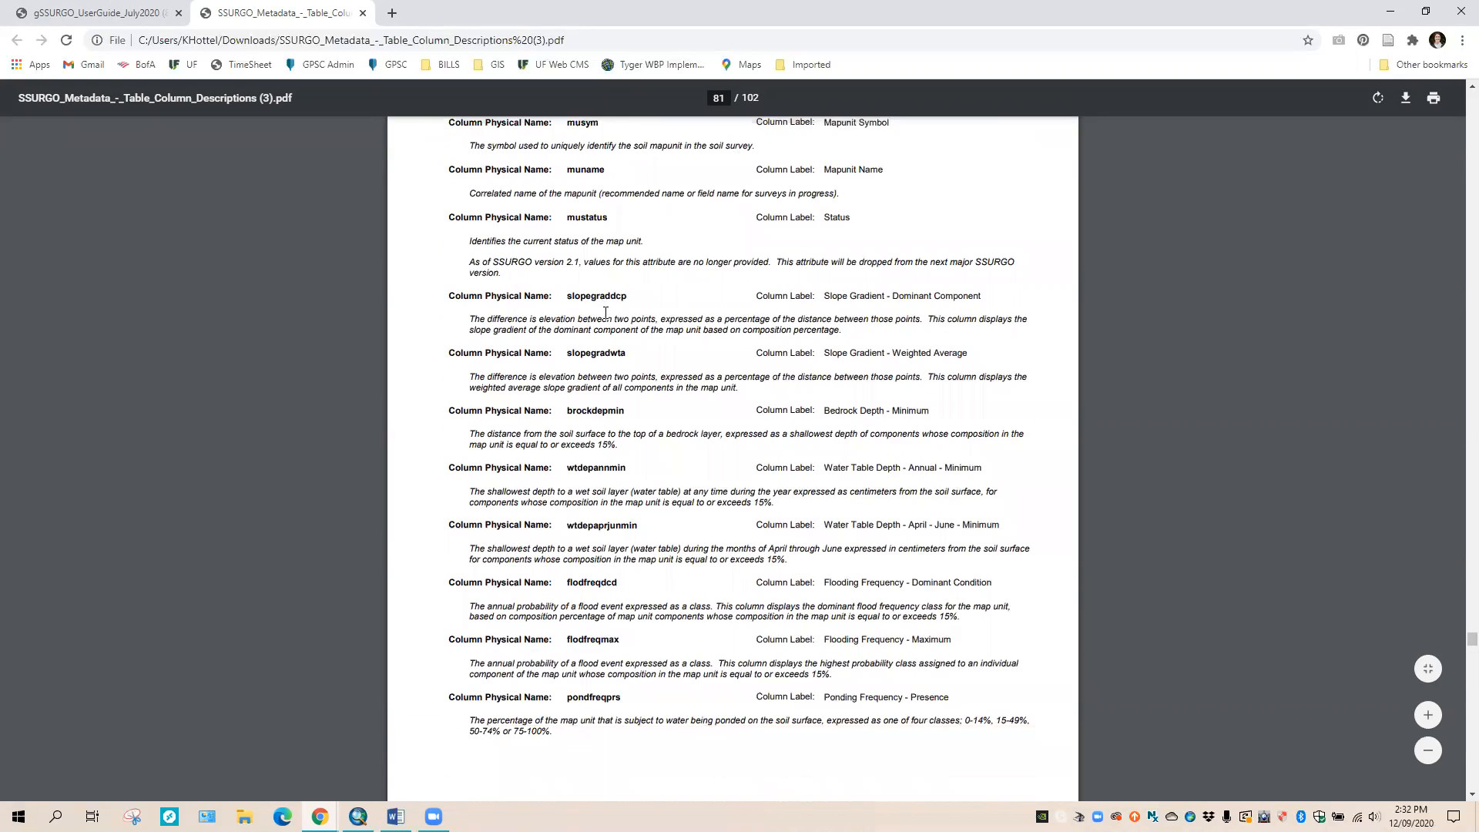
scroll(616, 354, "down", 3)
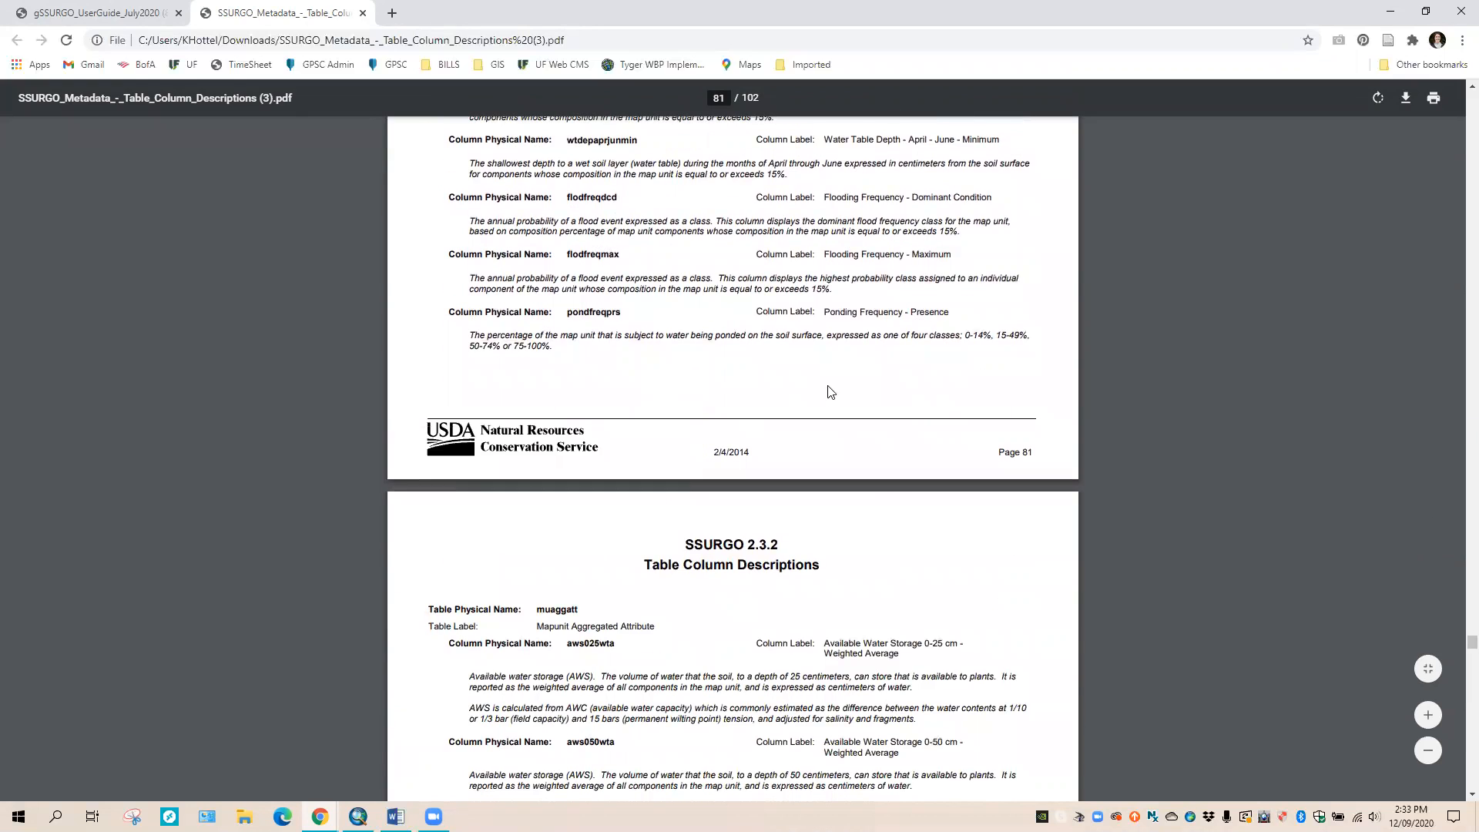
scroll(825, 390, "down", 4)
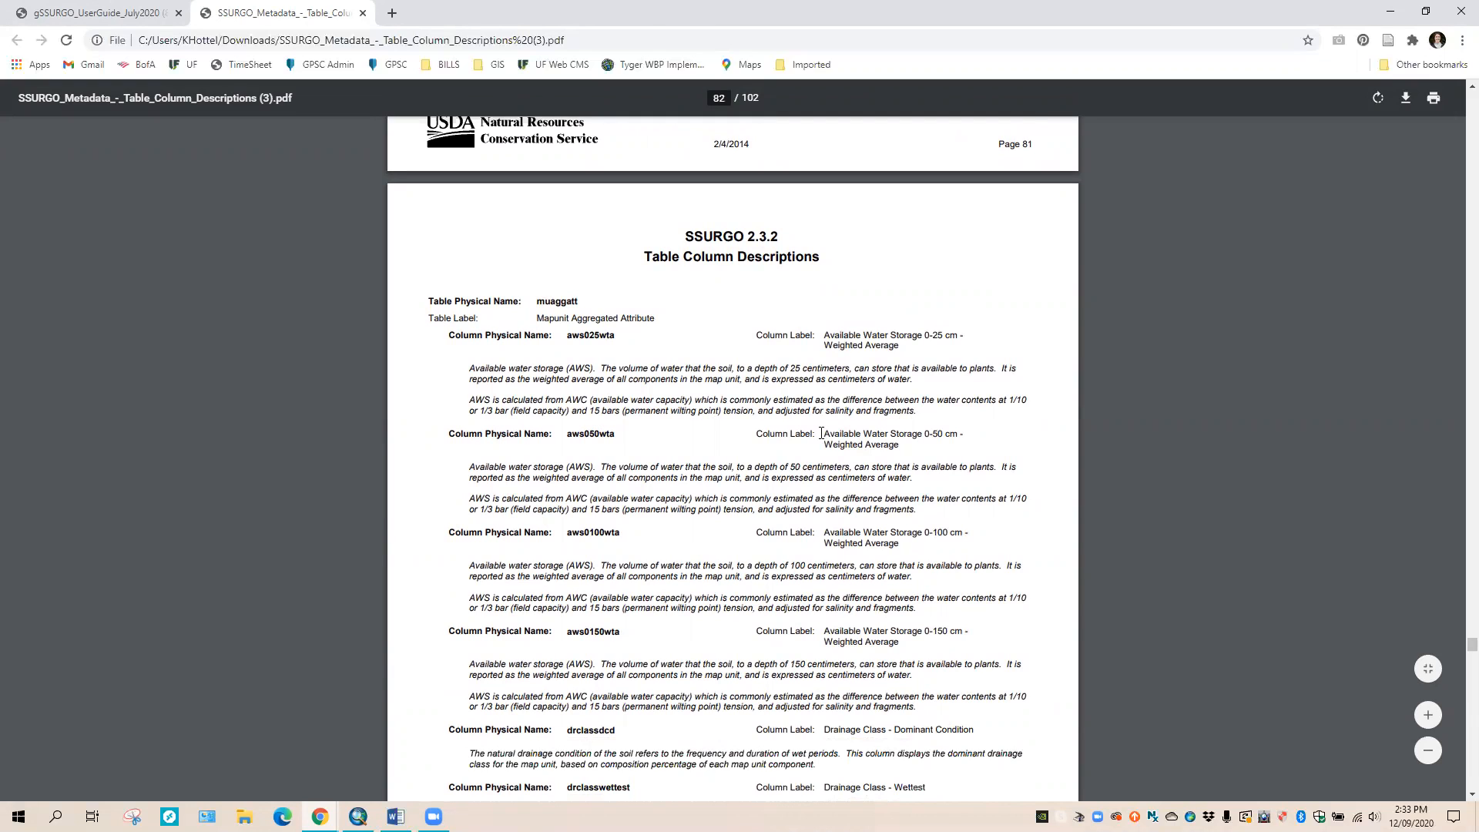
left_click_drag(825, 434, 903, 448)
left_click_drag(478, 467, 941, 522)
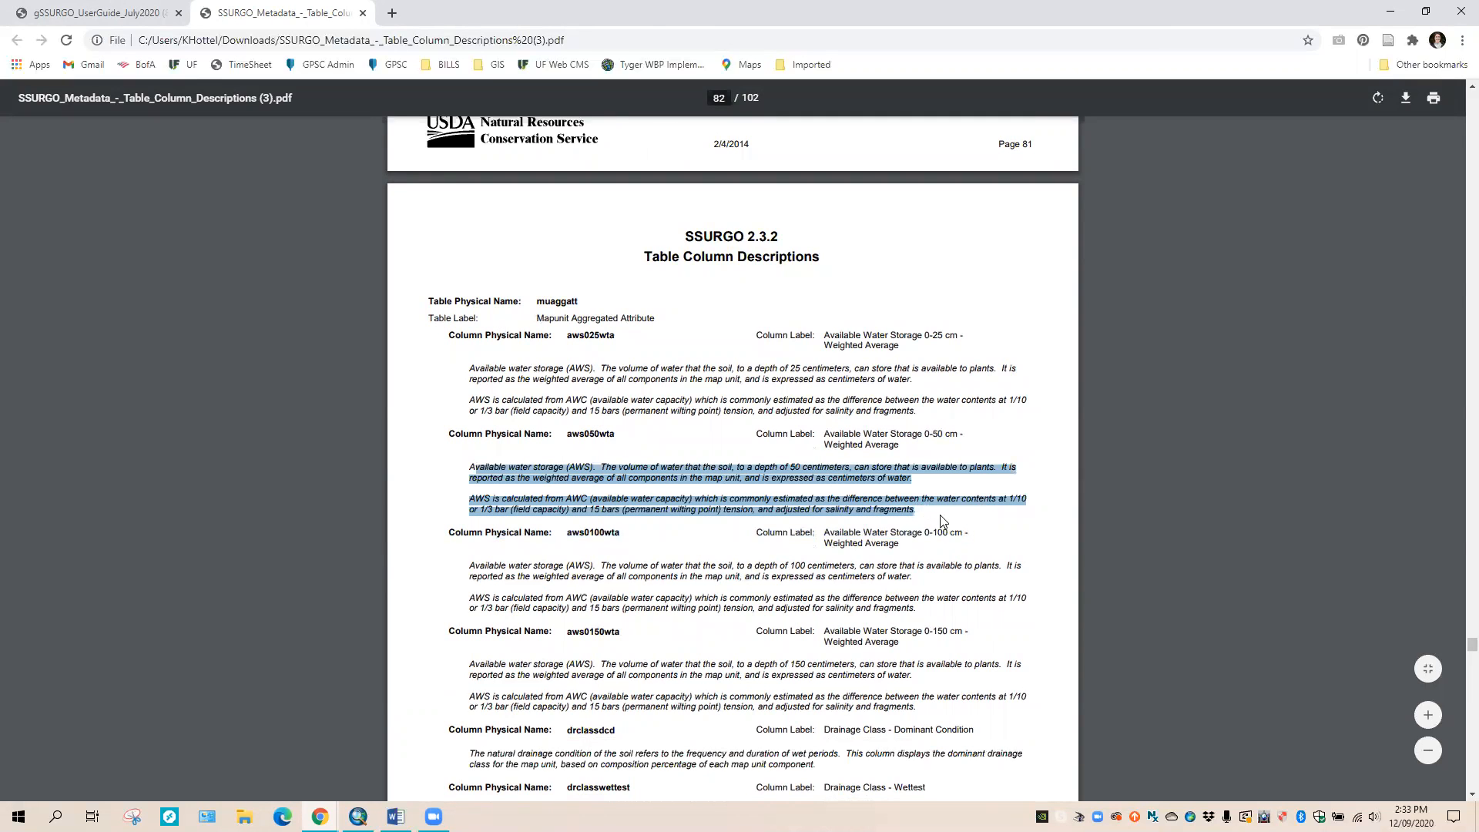
scroll(863, 536, "down", 4)
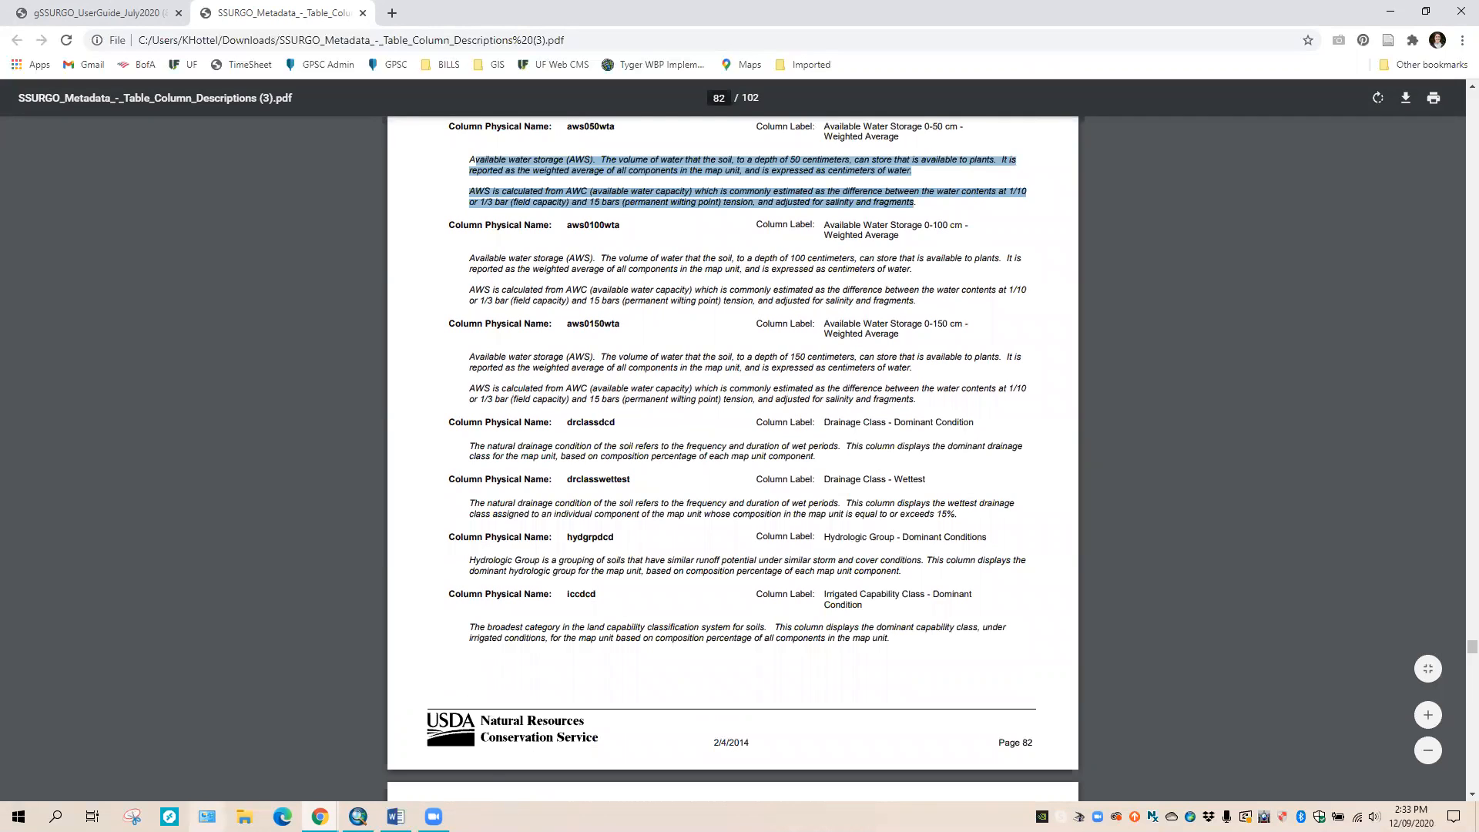
- Return to the Soils.mxd map in ArcMap and close the attribute table window
mouse_move(359, 816)
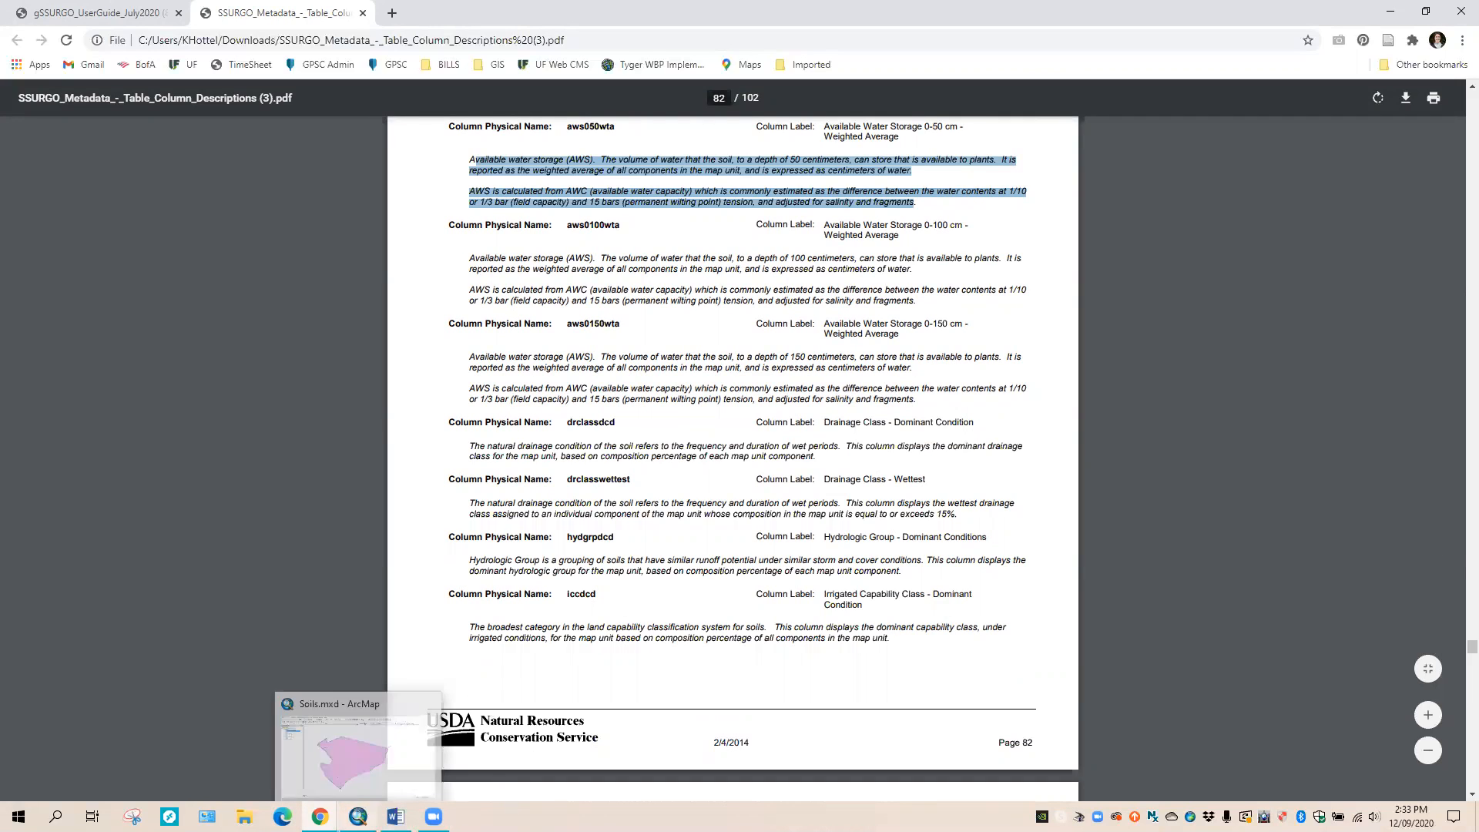
left_click(358, 816)
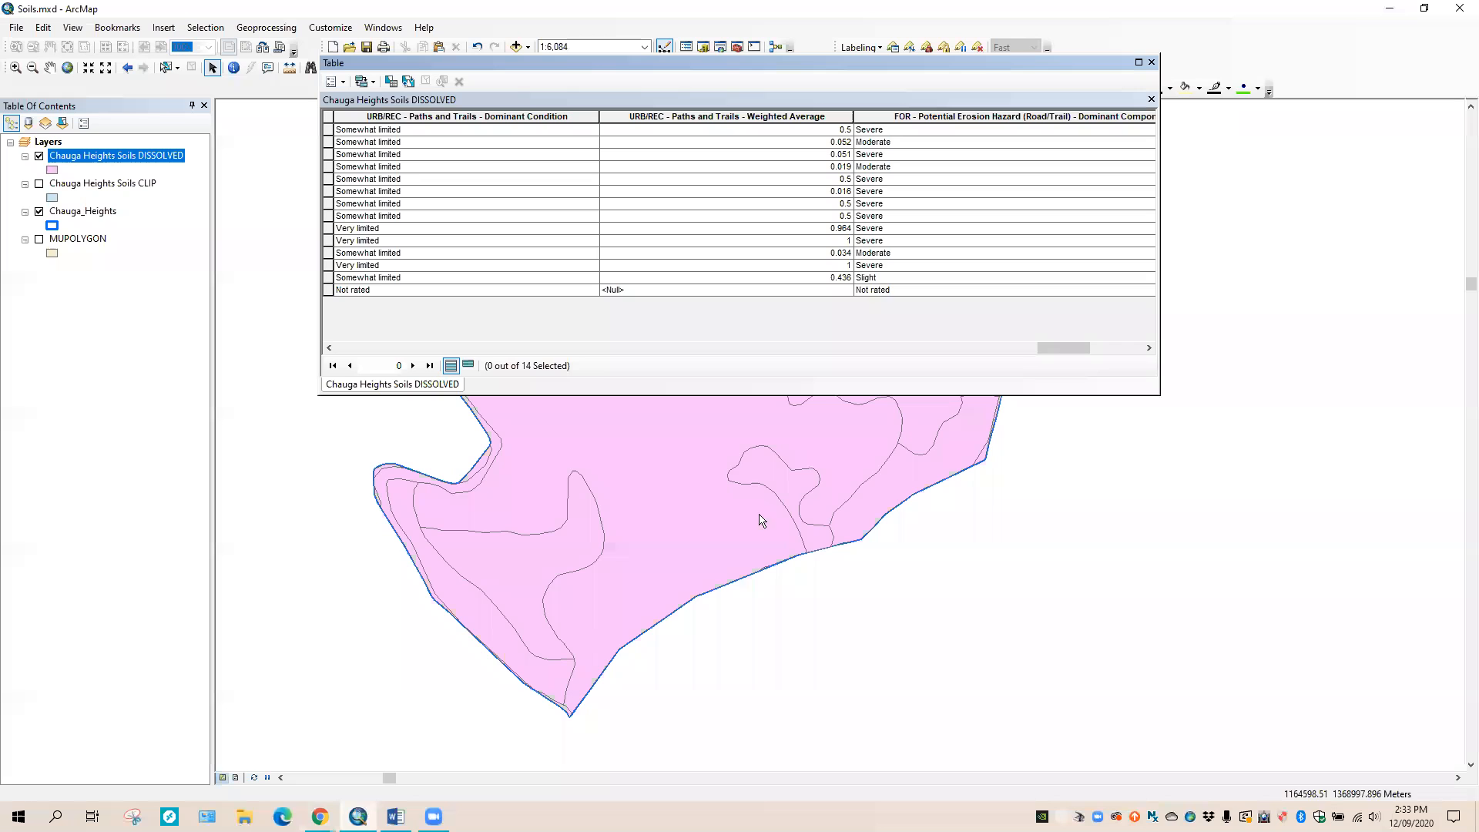
left_click(1151, 62)
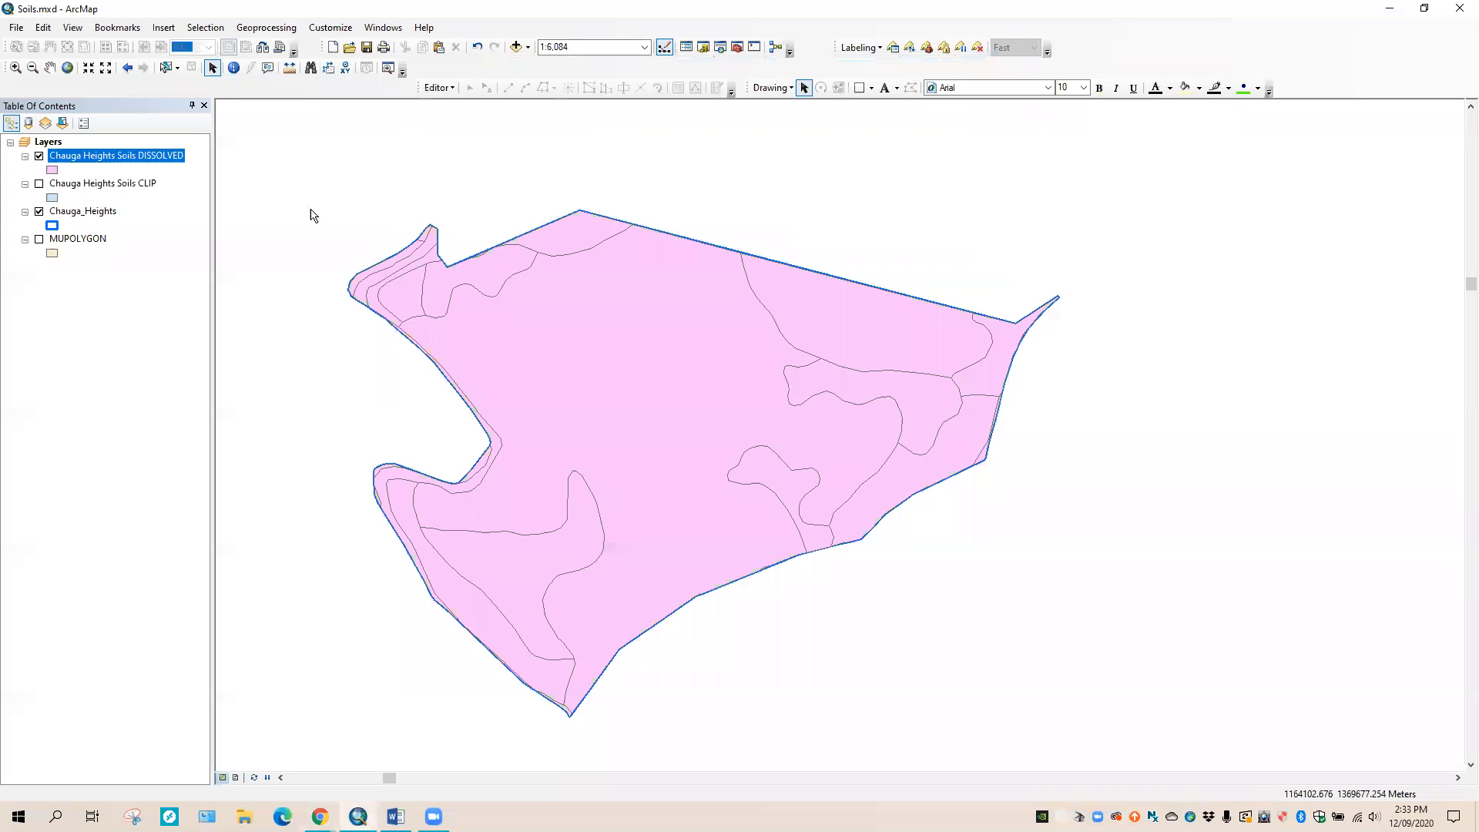
- Start an attribute join on the Chauga Heights Soils DISSOLVED layer, loading the component table from gSSURGO_SC.gdb
right_click(164, 155)
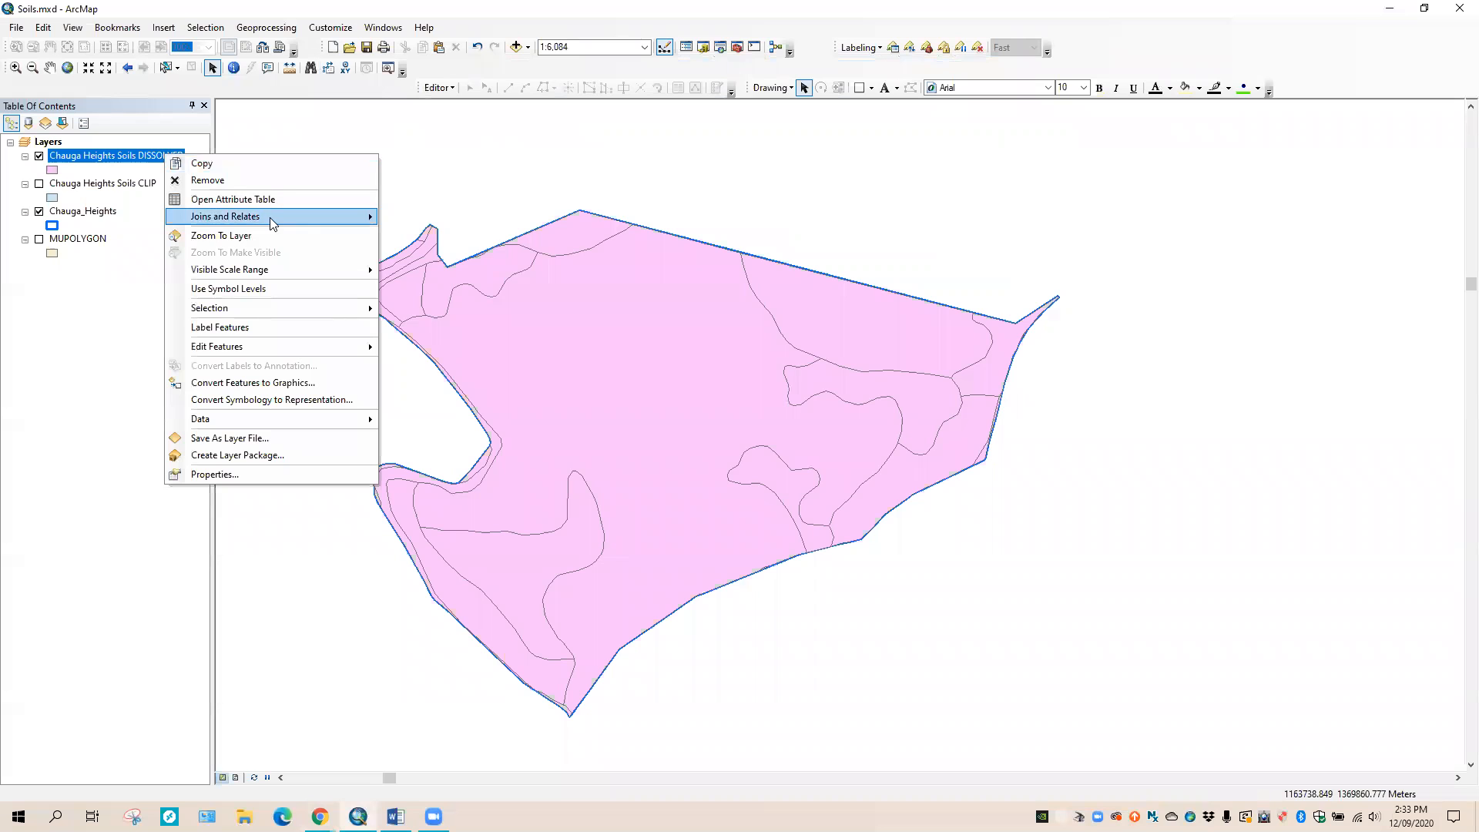
mouse_move(270, 217)
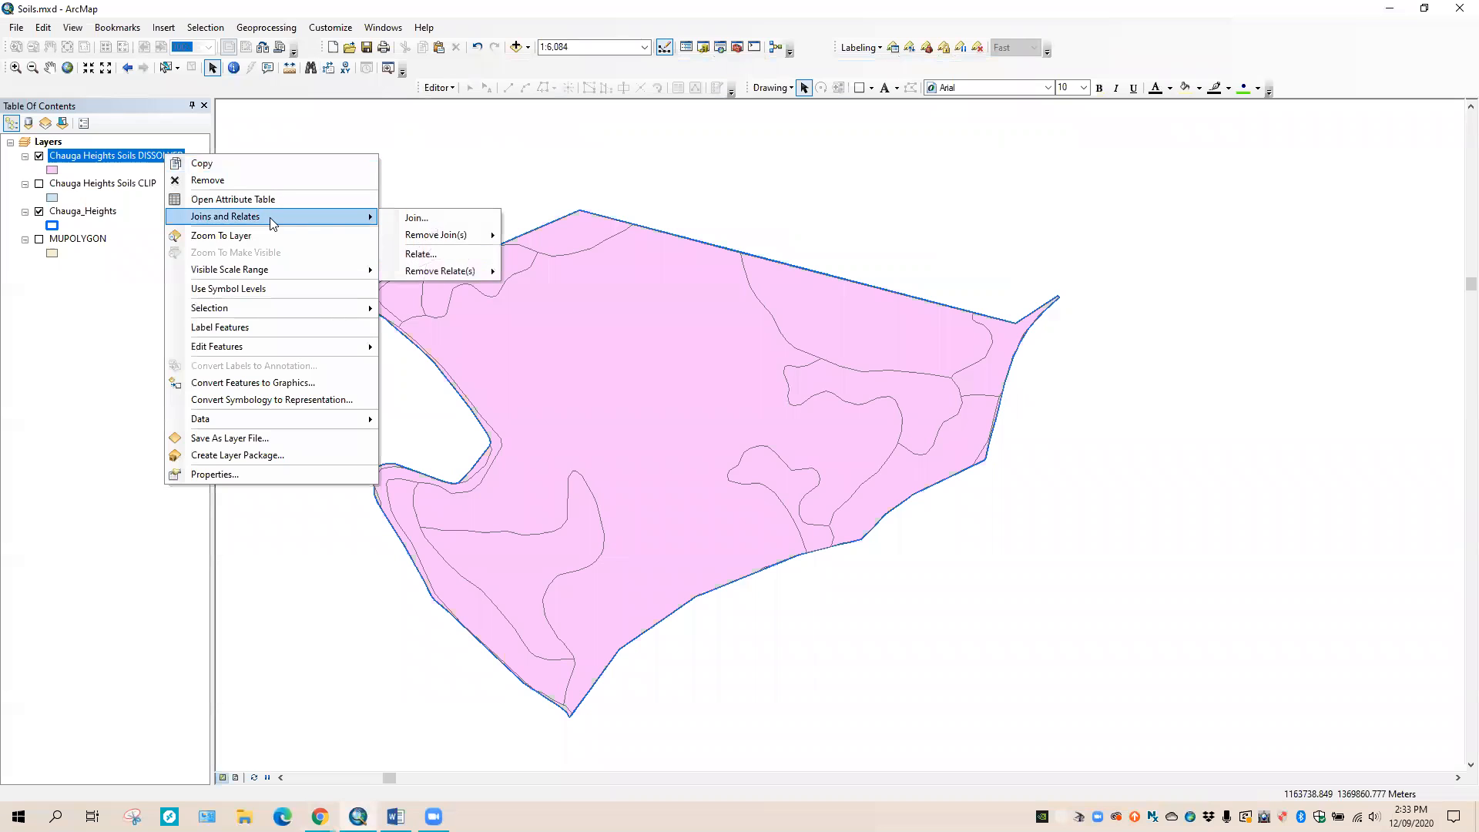
left_click(416, 219)
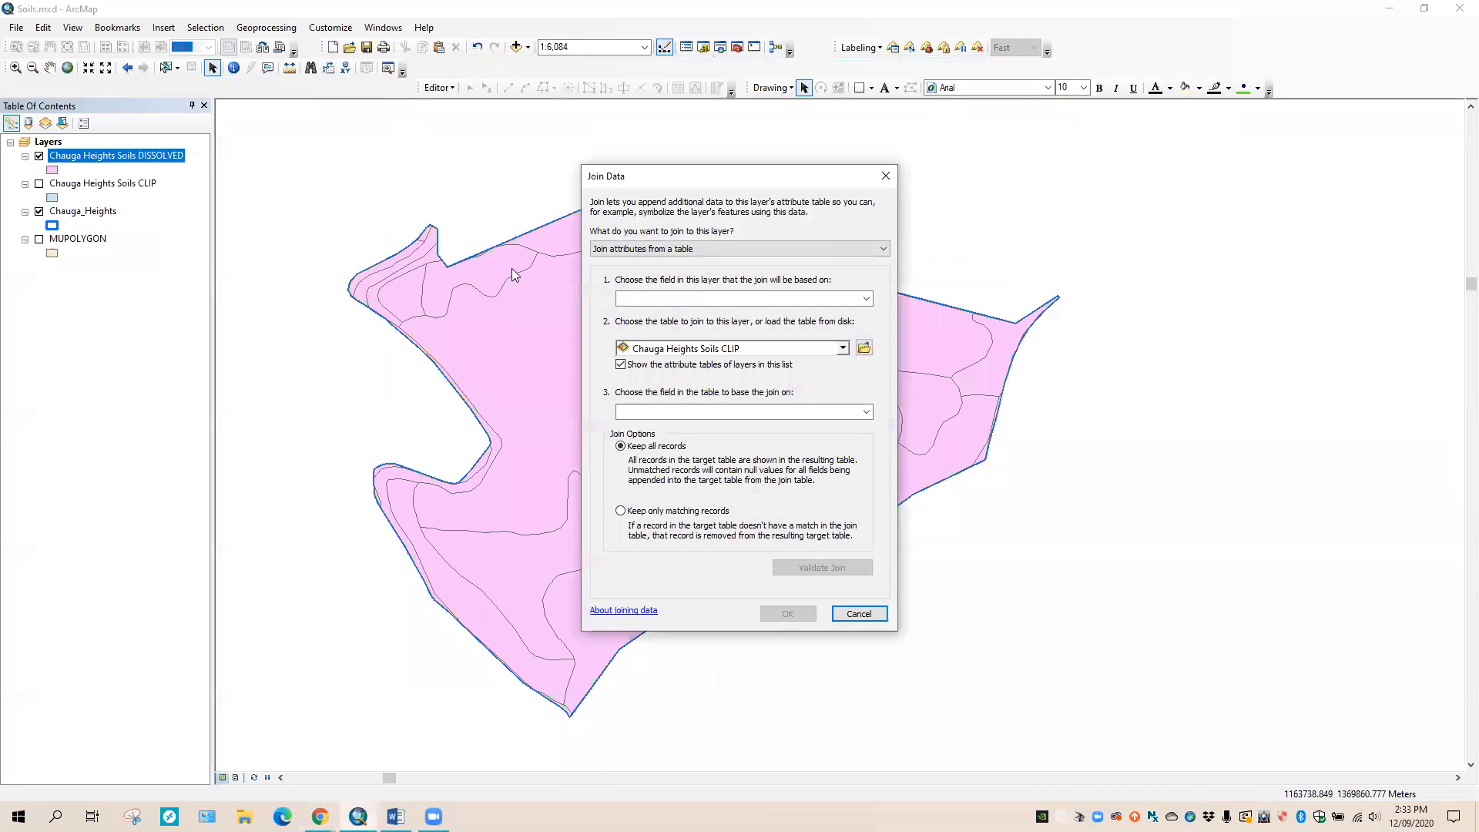
left_click(866, 349)
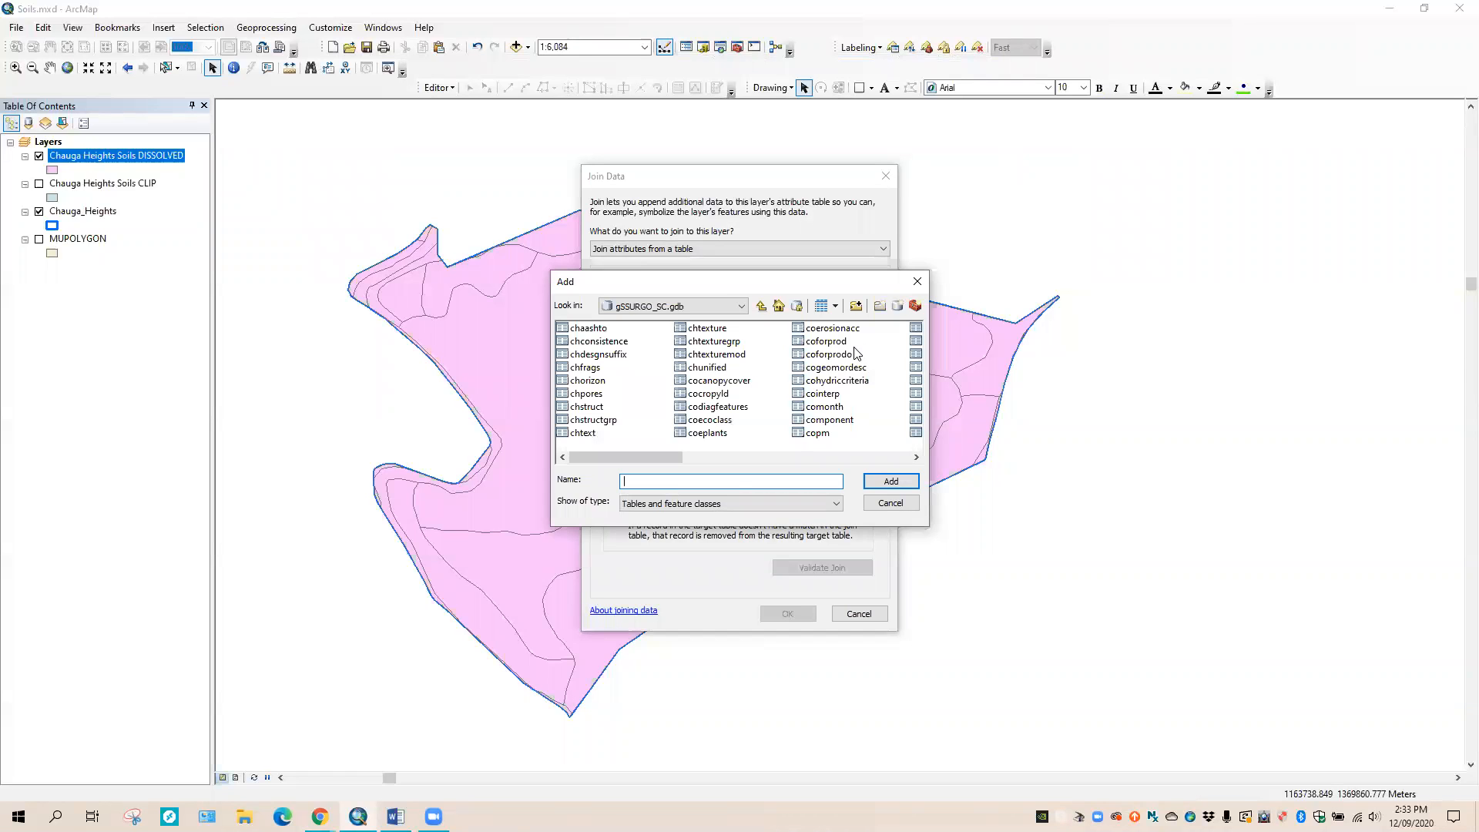
left_click(849, 425)
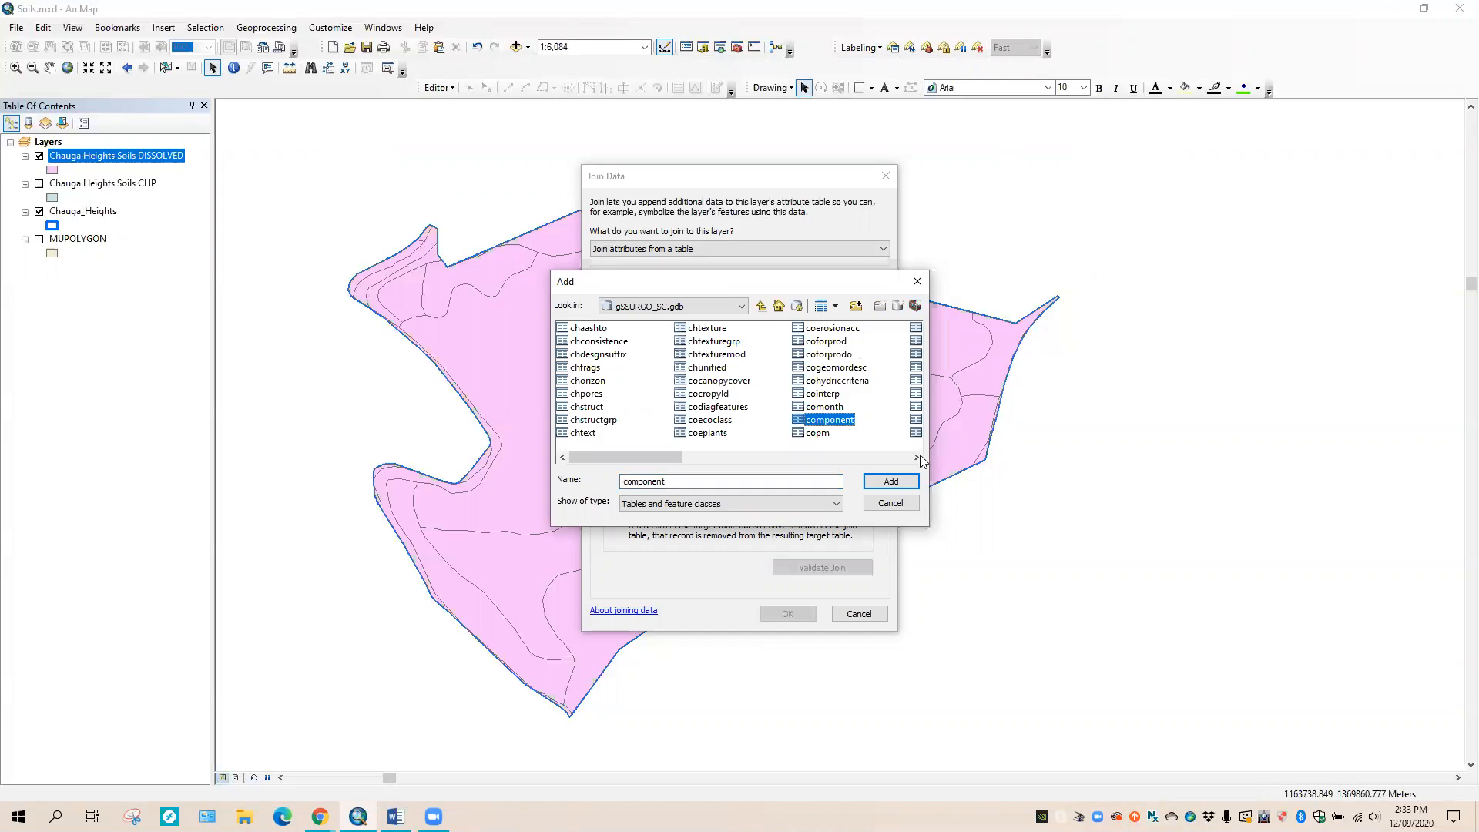
left_click(892, 485)
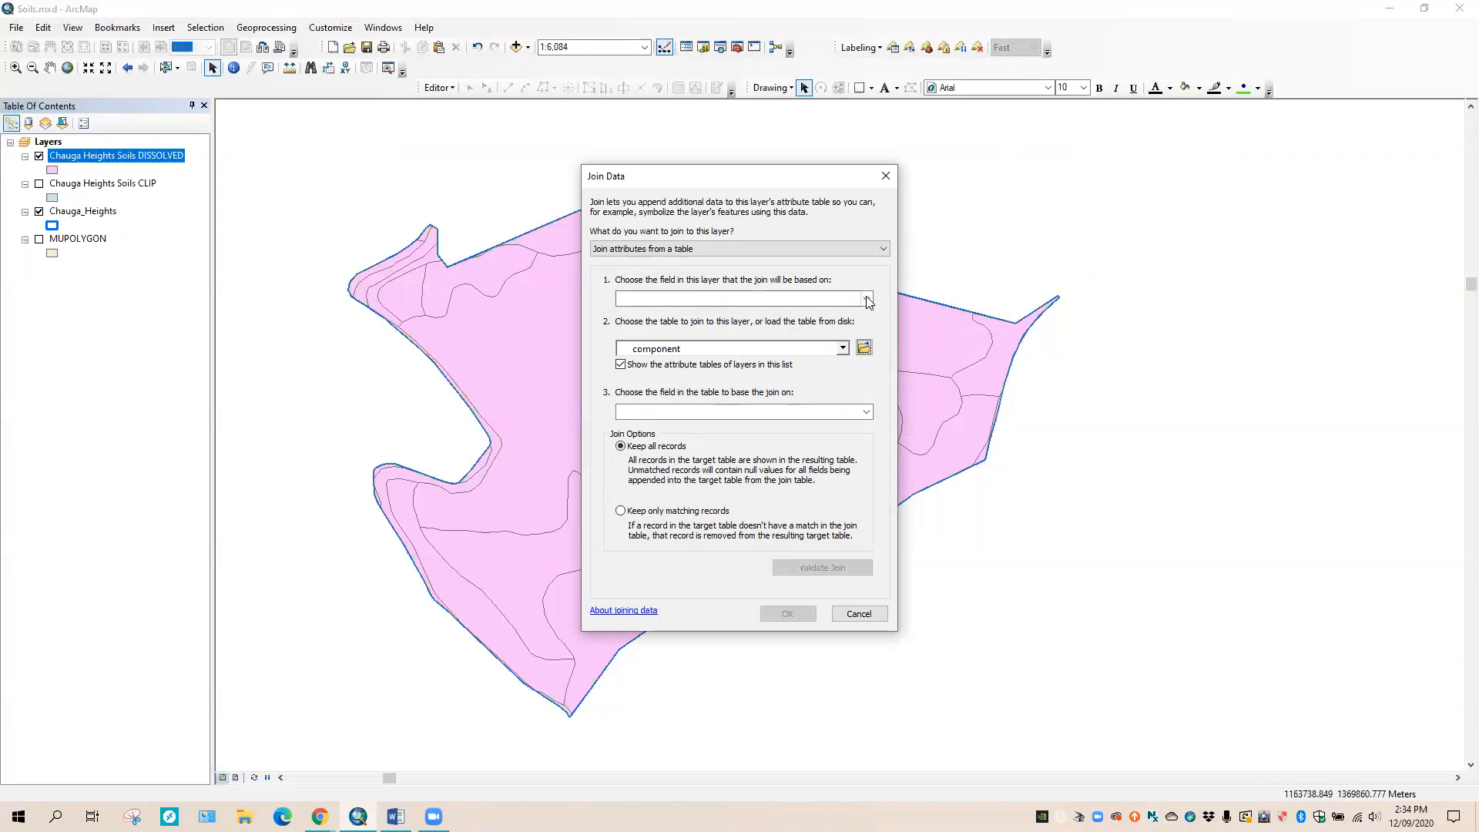
- Set the layer field that the join is based on to Mapunit Key
left_click(867, 300)
left_click_drag(890, 326, 881, 269)
left_click(882, 275)
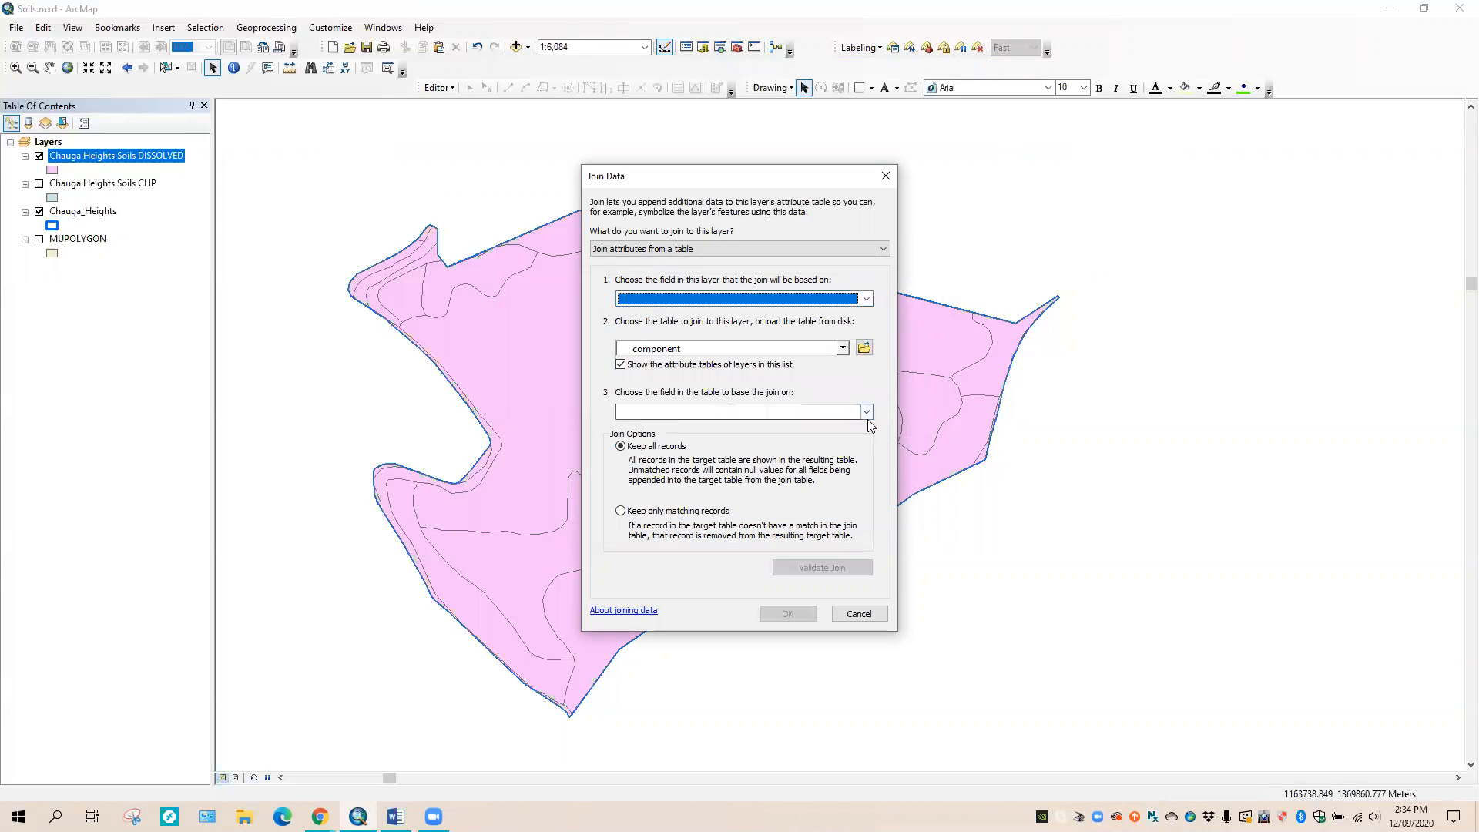
left_click(867, 416)
left_click_drag(867, 444, 861, 558)
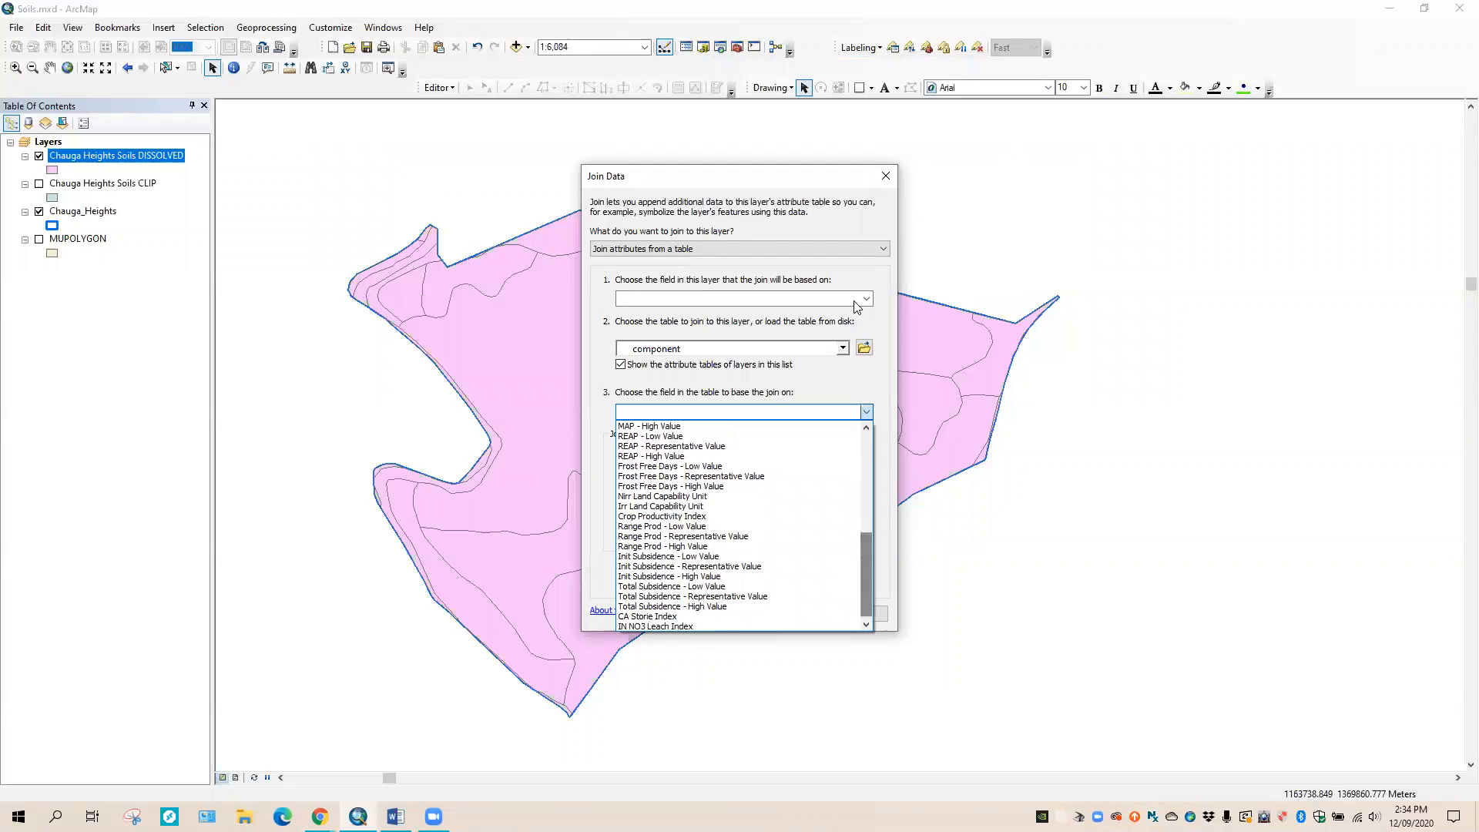
left_click(857, 307)
left_click(857, 301)
left_click_drag(889, 362, 786, 516)
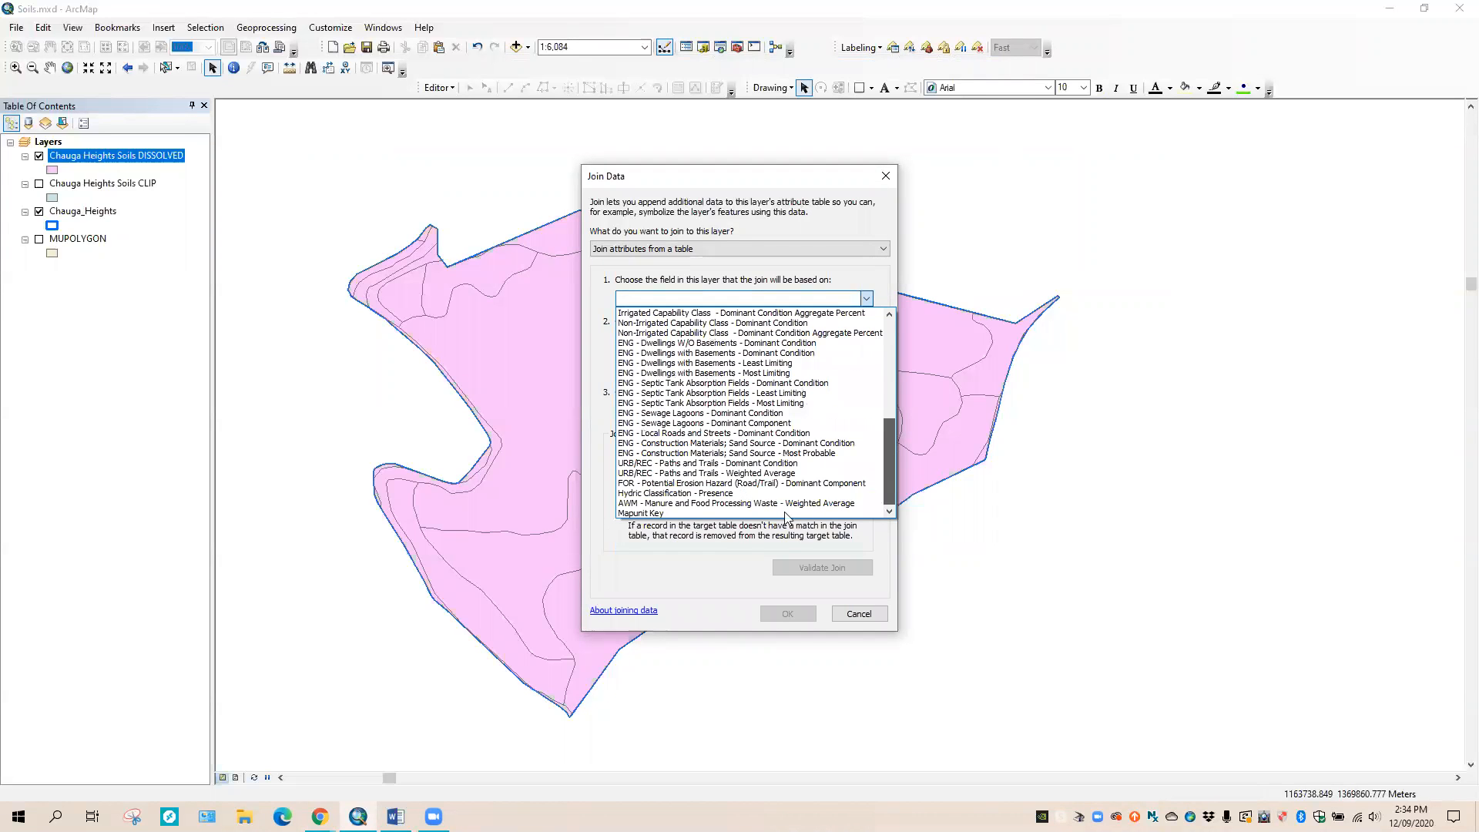
left_click(650, 513)
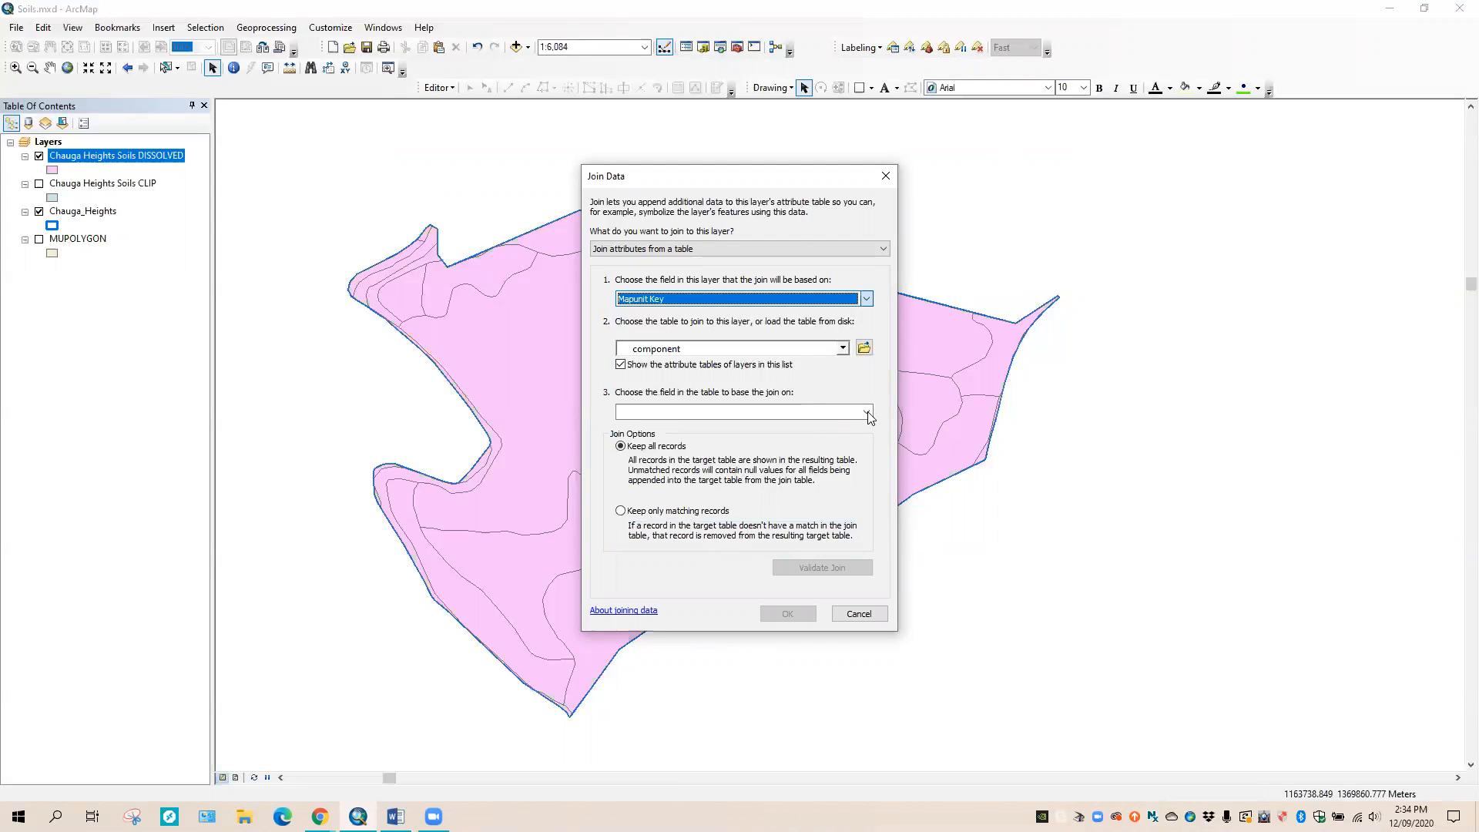
- Base the join on the component table's Mapunit Key field, keeping all records, and run it
left_click(867, 414)
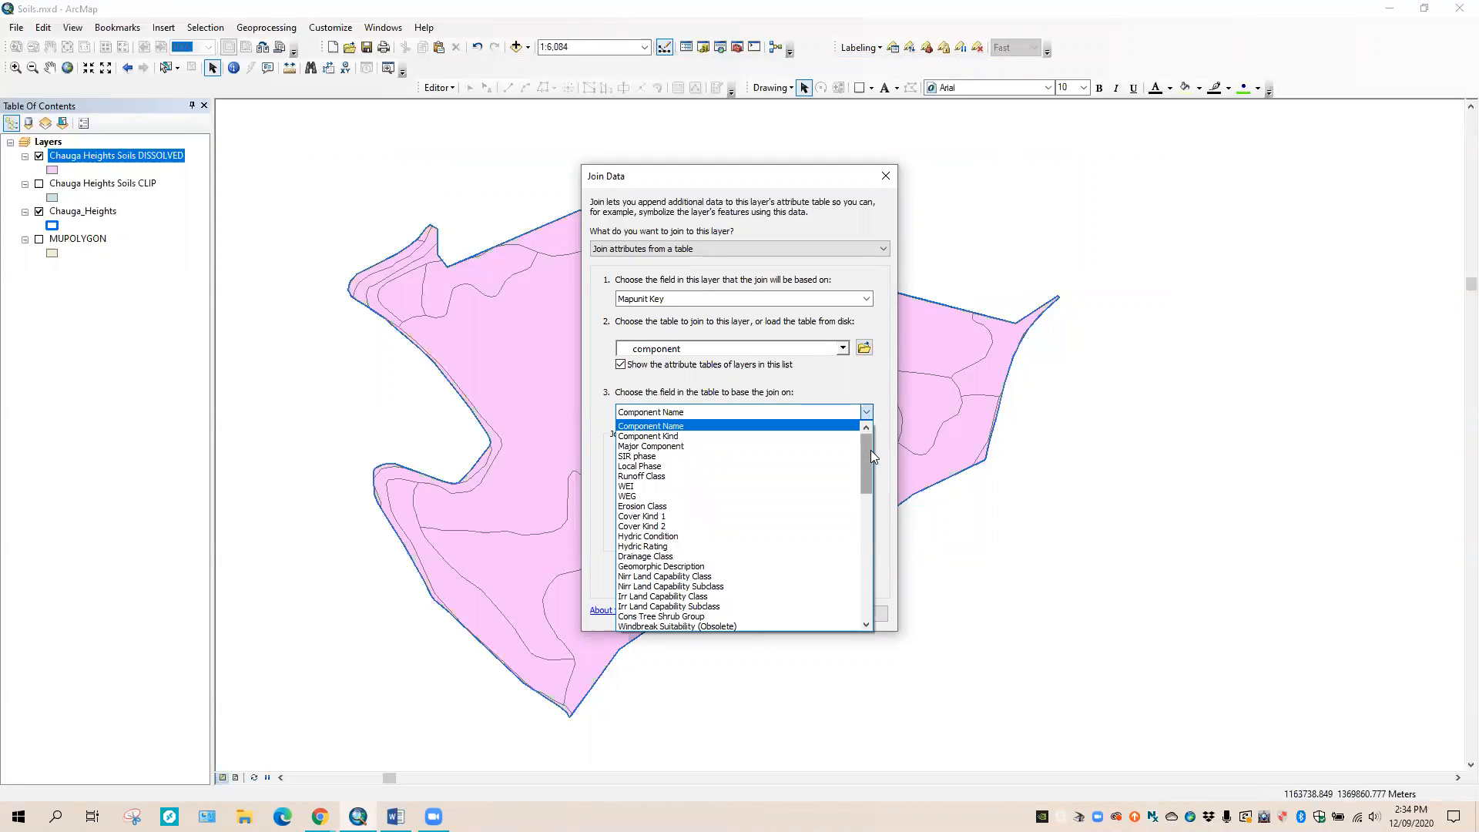
left_click_drag(869, 456, 858, 587)
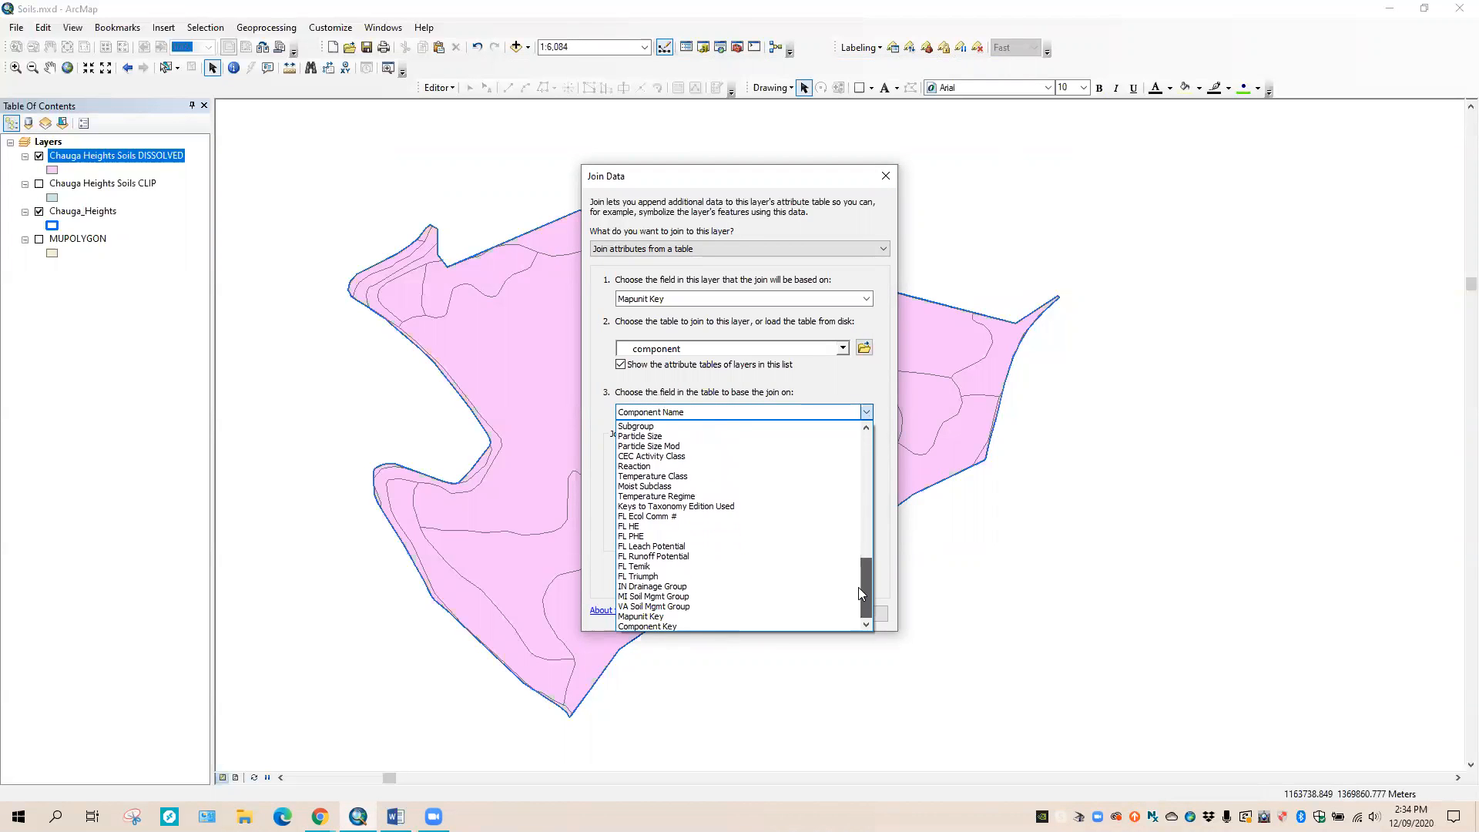
left_click(655, 616)
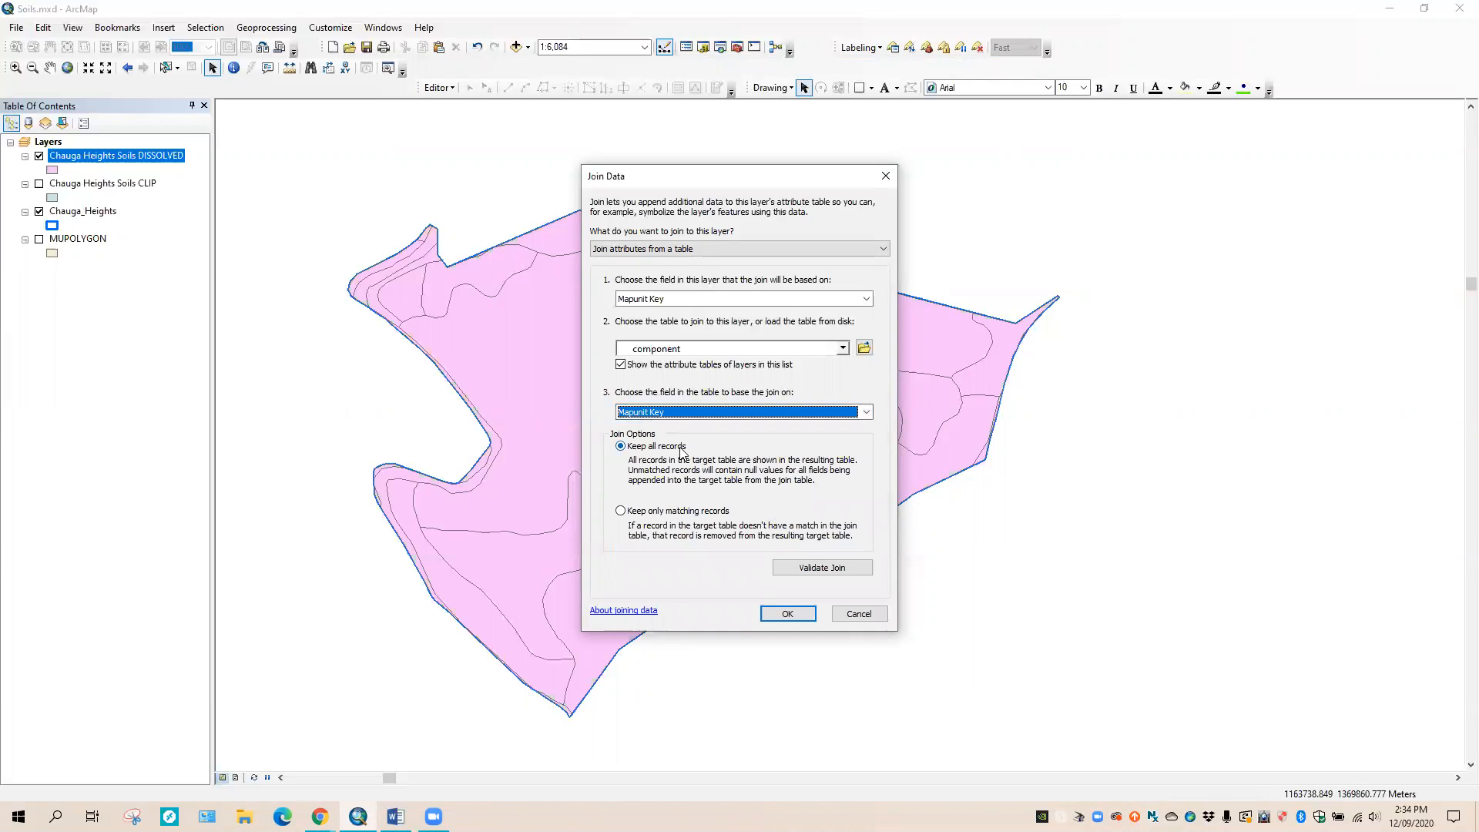
left_click(794, 615)
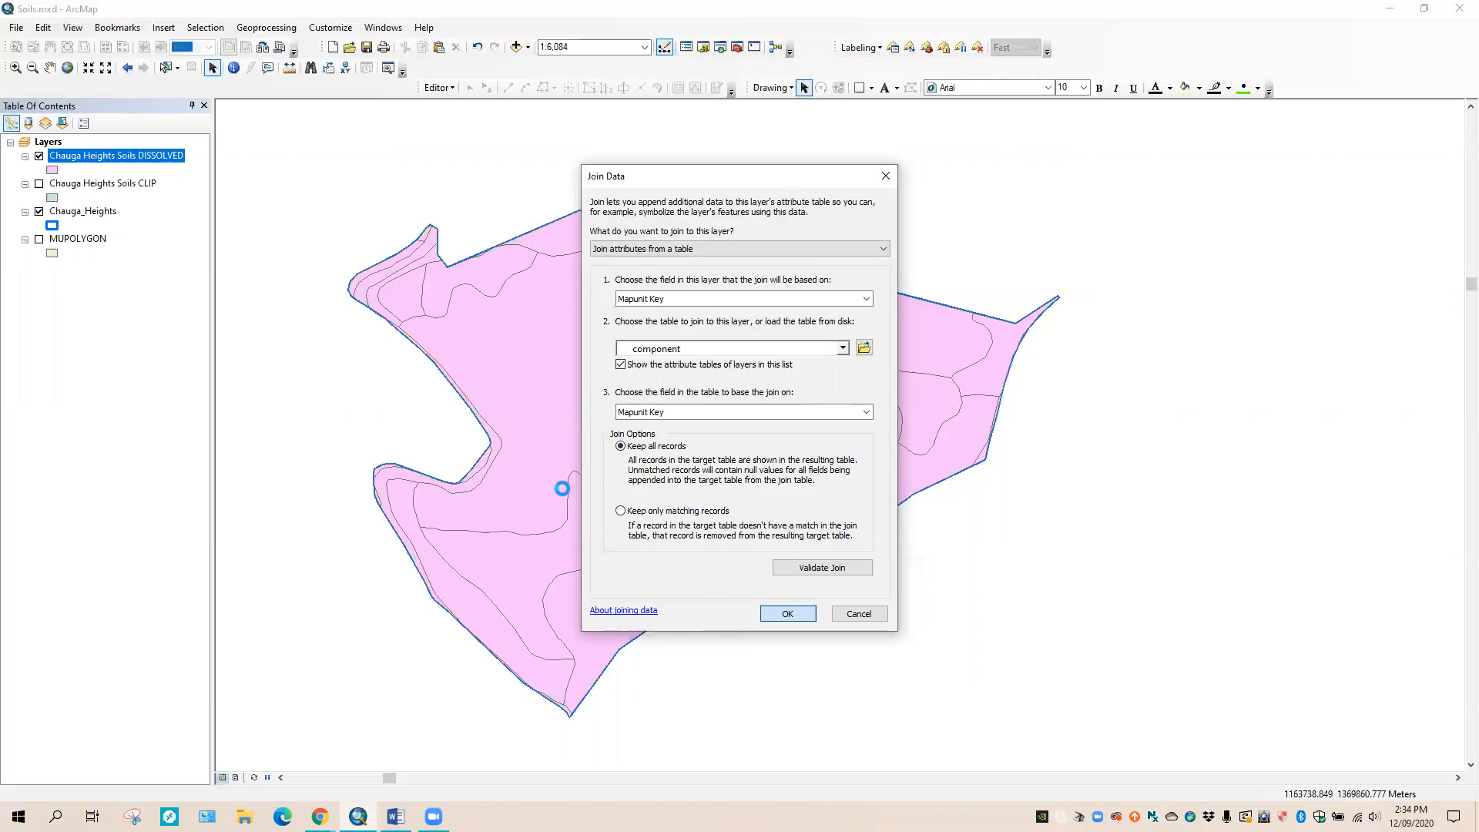
- Open the dissolved soils layer's attribute table and examine the Hydrologic Group, corrosion and taxonomic columns
right_click(128, 156)
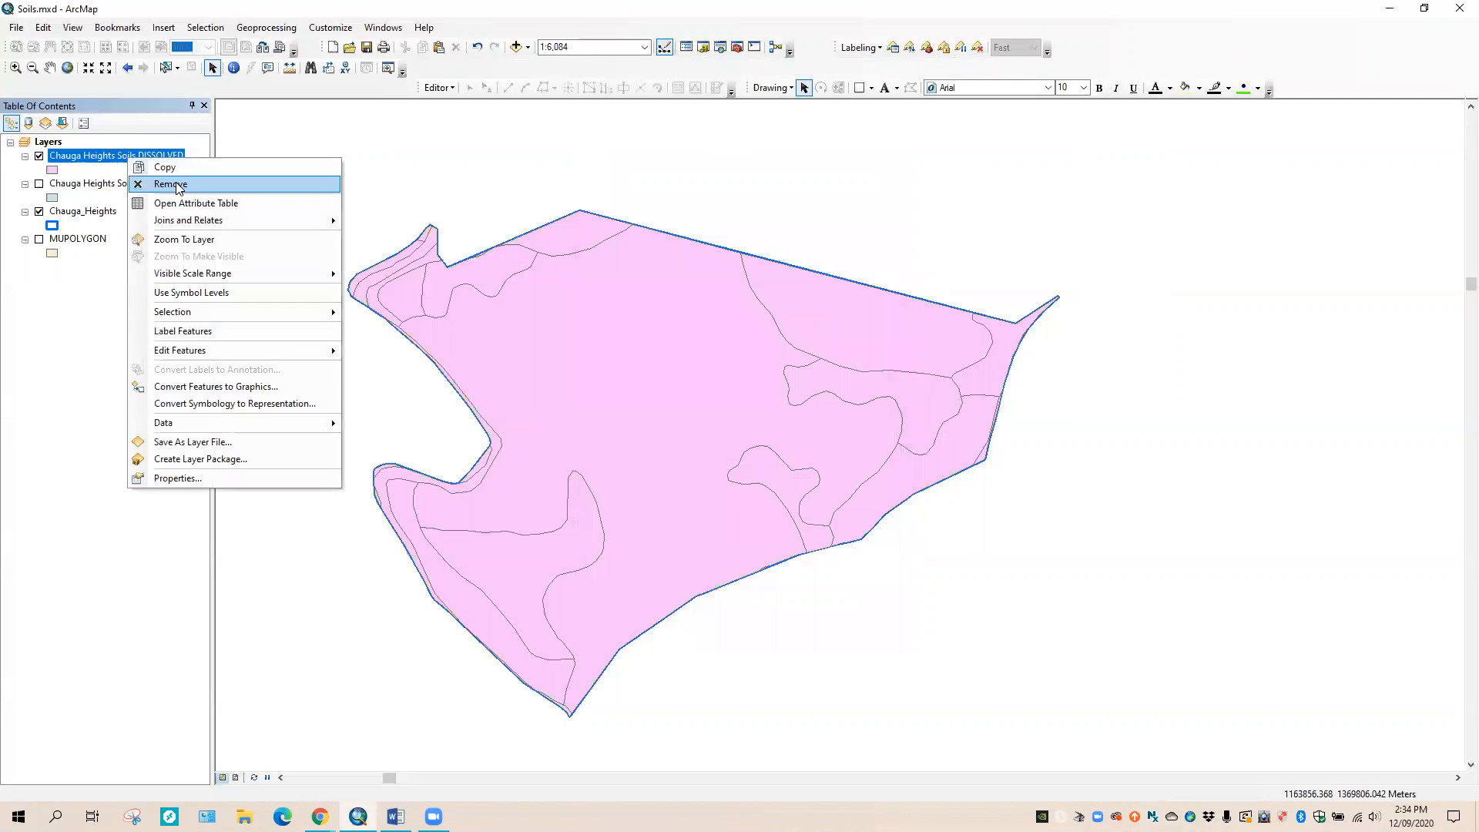
left_click(196, 204)
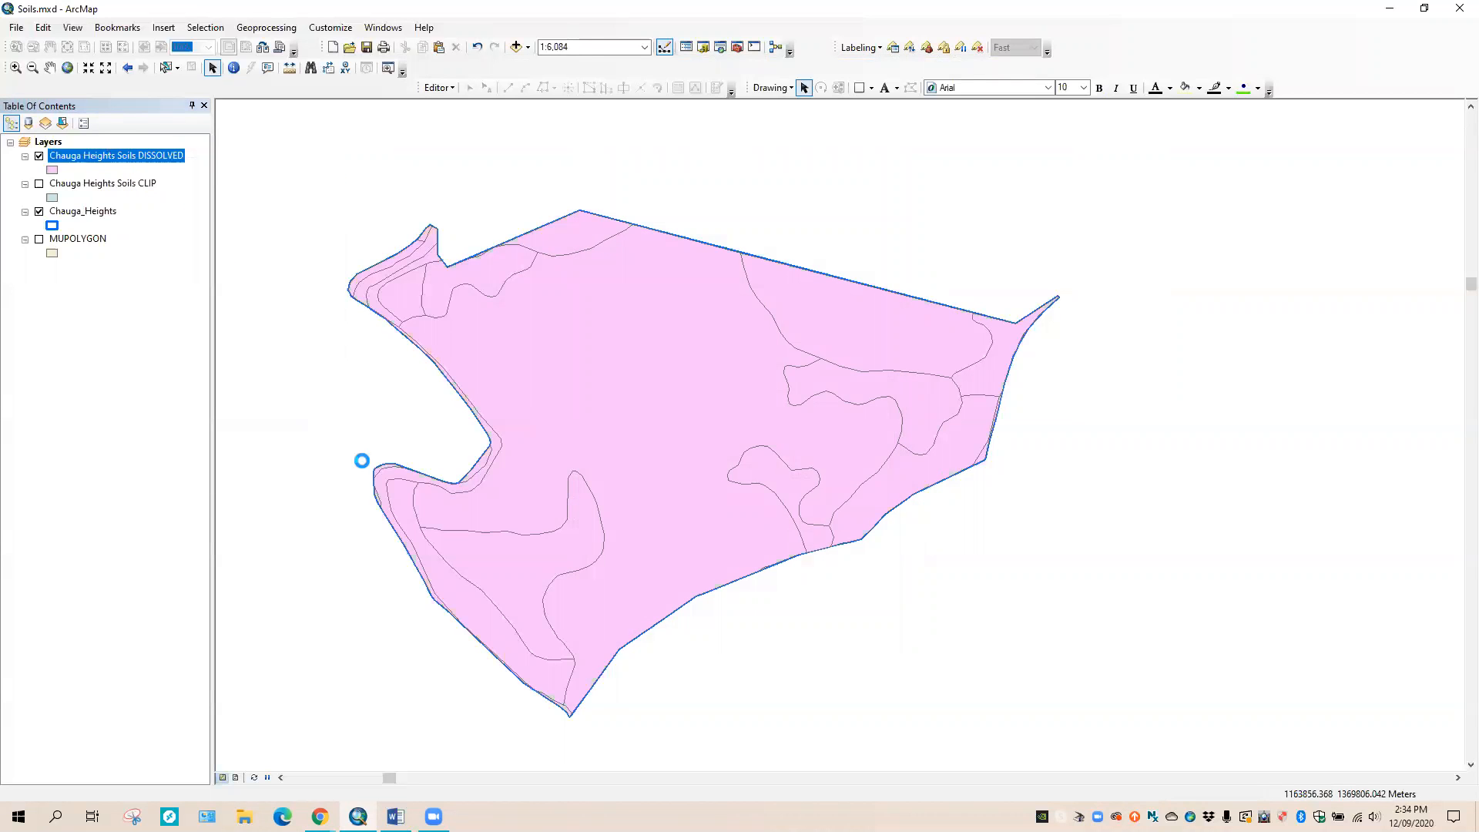
left_click_drag(356, 348, 1054, 350)
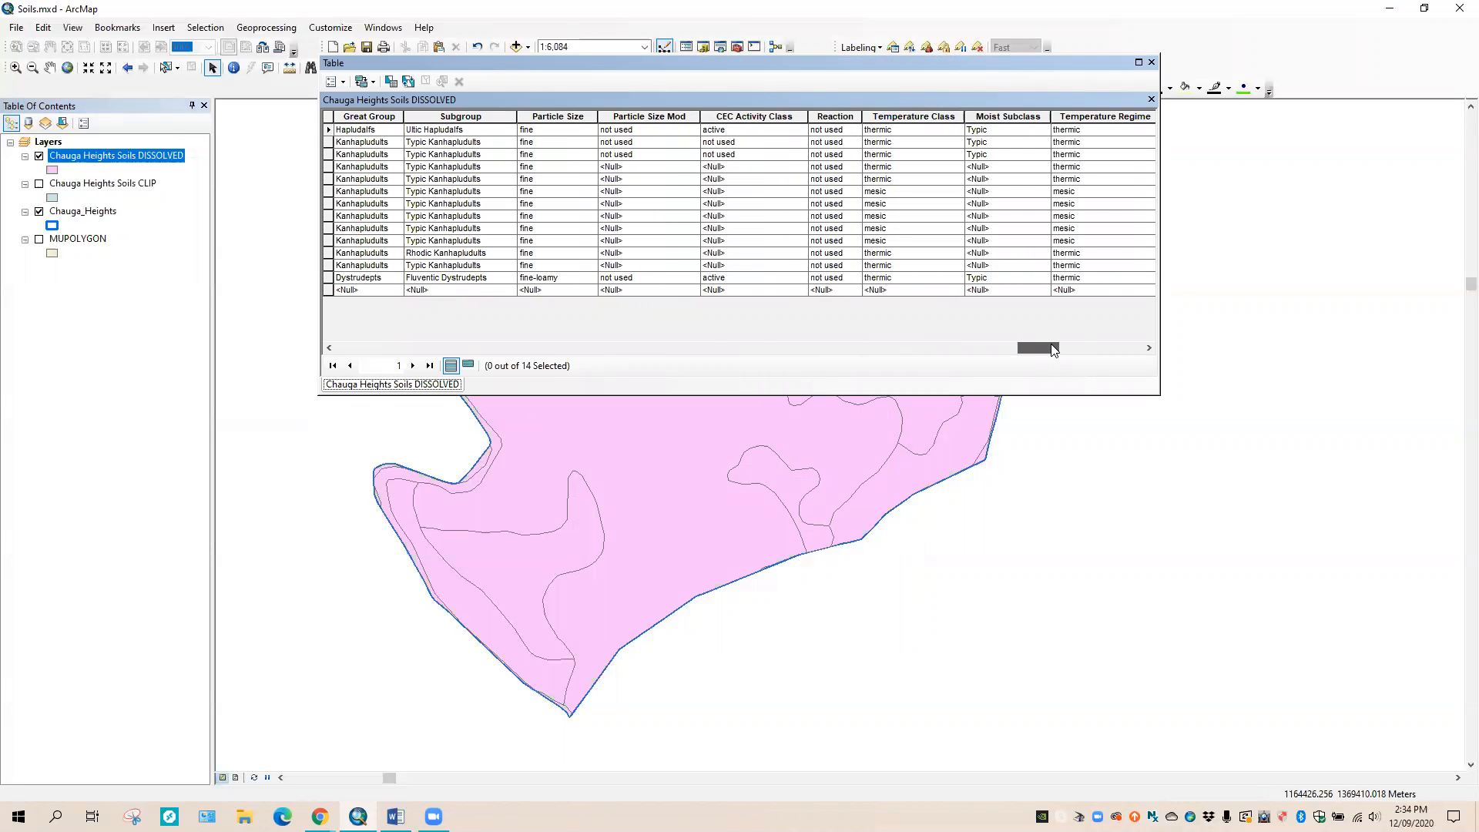
left_click(335, 351)
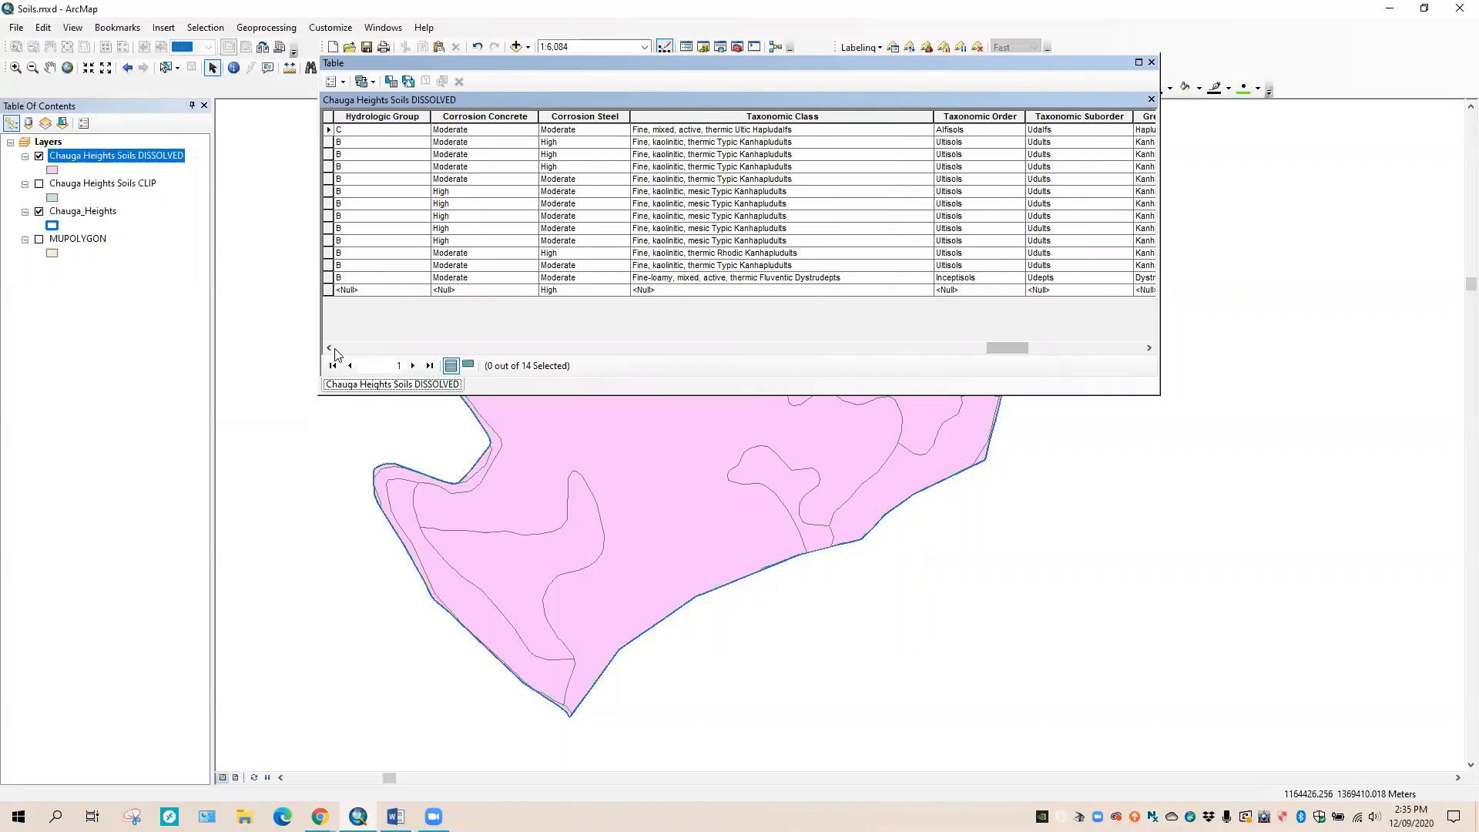
left_click(335, 352)
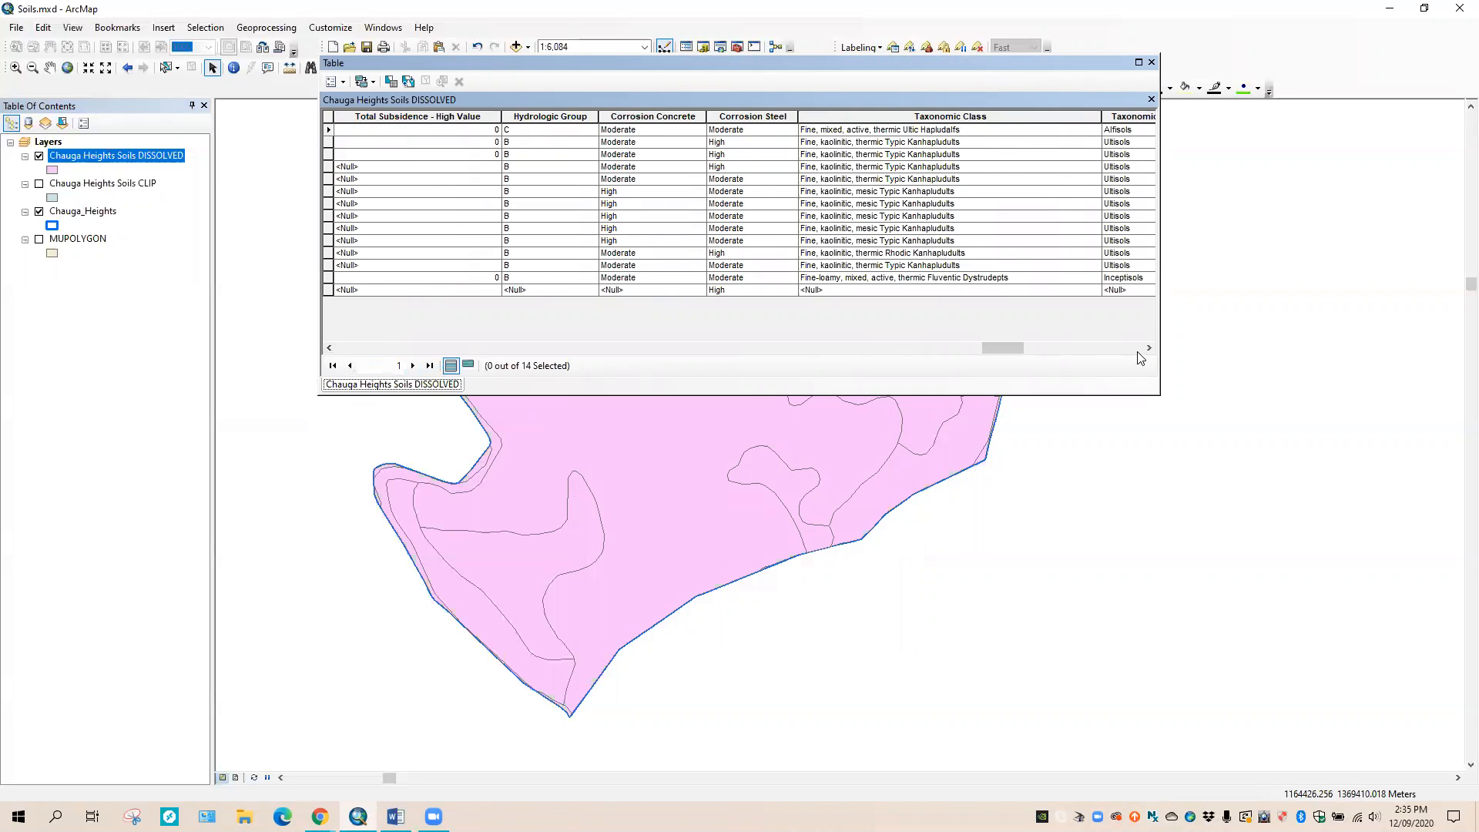
- Look through the remaining joined component columns, including Drainage Class, elevation and aspect
left_click(1148, 349)
left_click(1147, 349)
left_click(1148, 349)
left_click(1148, 349)
left_click(1149, 348)
left_click(1148, 348)
left_click(1148, 348)
left_click(1149, 349)
left_click(1148, 349)
left_click_drag(1065, 345, 1136, 352)
left_click(331, 348)
left_click_drag(331, 348, 331, 348)
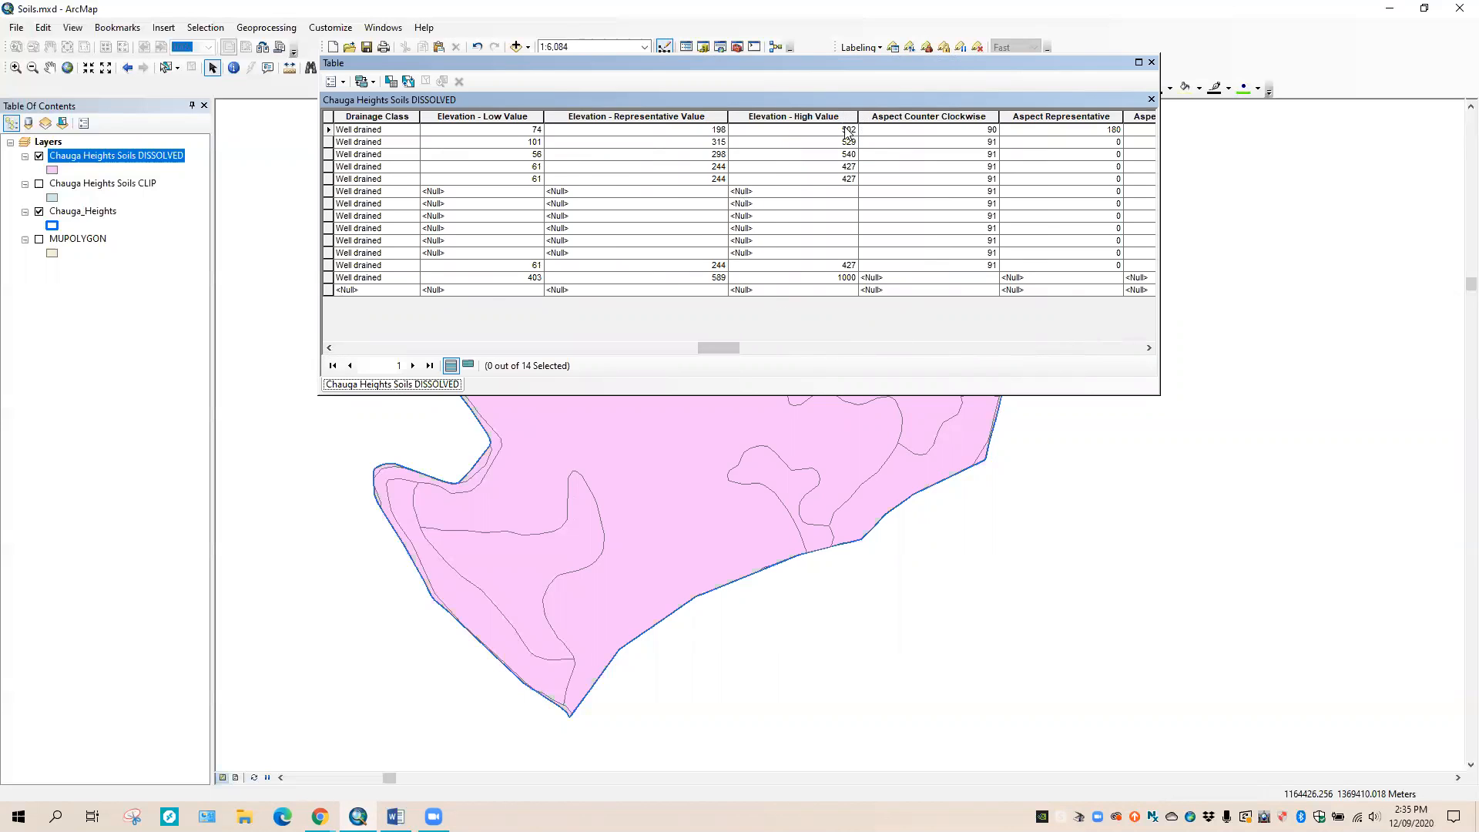
- Review the earlier component columns back to Component Name, including Hydric Rating, Cover Kind 2, Slope Gradient and Local Phase
left_click(331, 348)
left_click(331, 349)
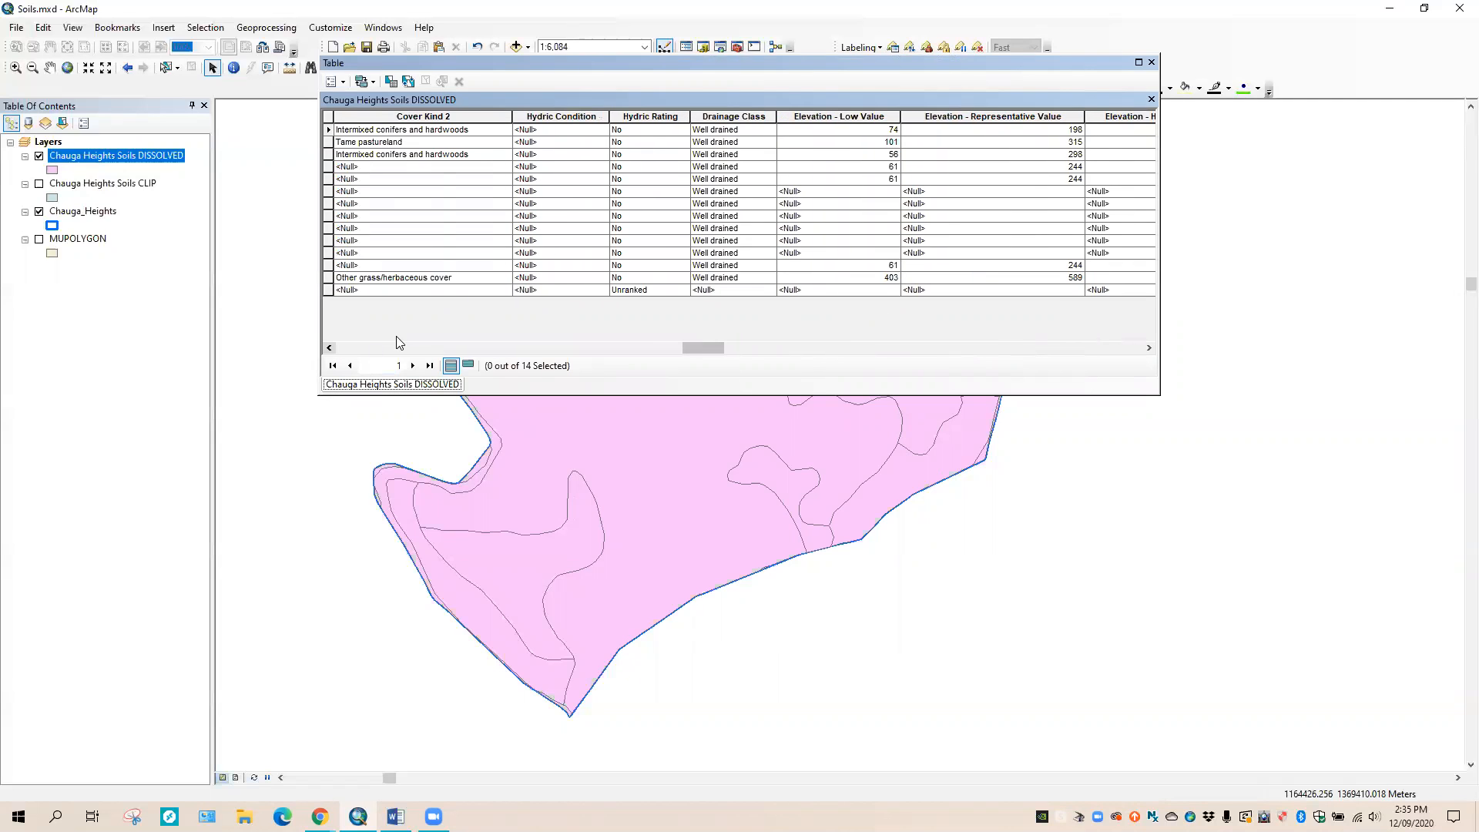
left_click(329, 348)
left_click(330, 348)
left_click(329, 348)
left_click(330, 348)
left_click(330, 348)
left_click(329, 348)
left_click(330, 348)
left_click(330, 348)
left_click(330, 348)
left_click(329, 348)
left_click(330, 348)
left_click(330, 348)
left_click(330, 348)
left_click(329, 348)
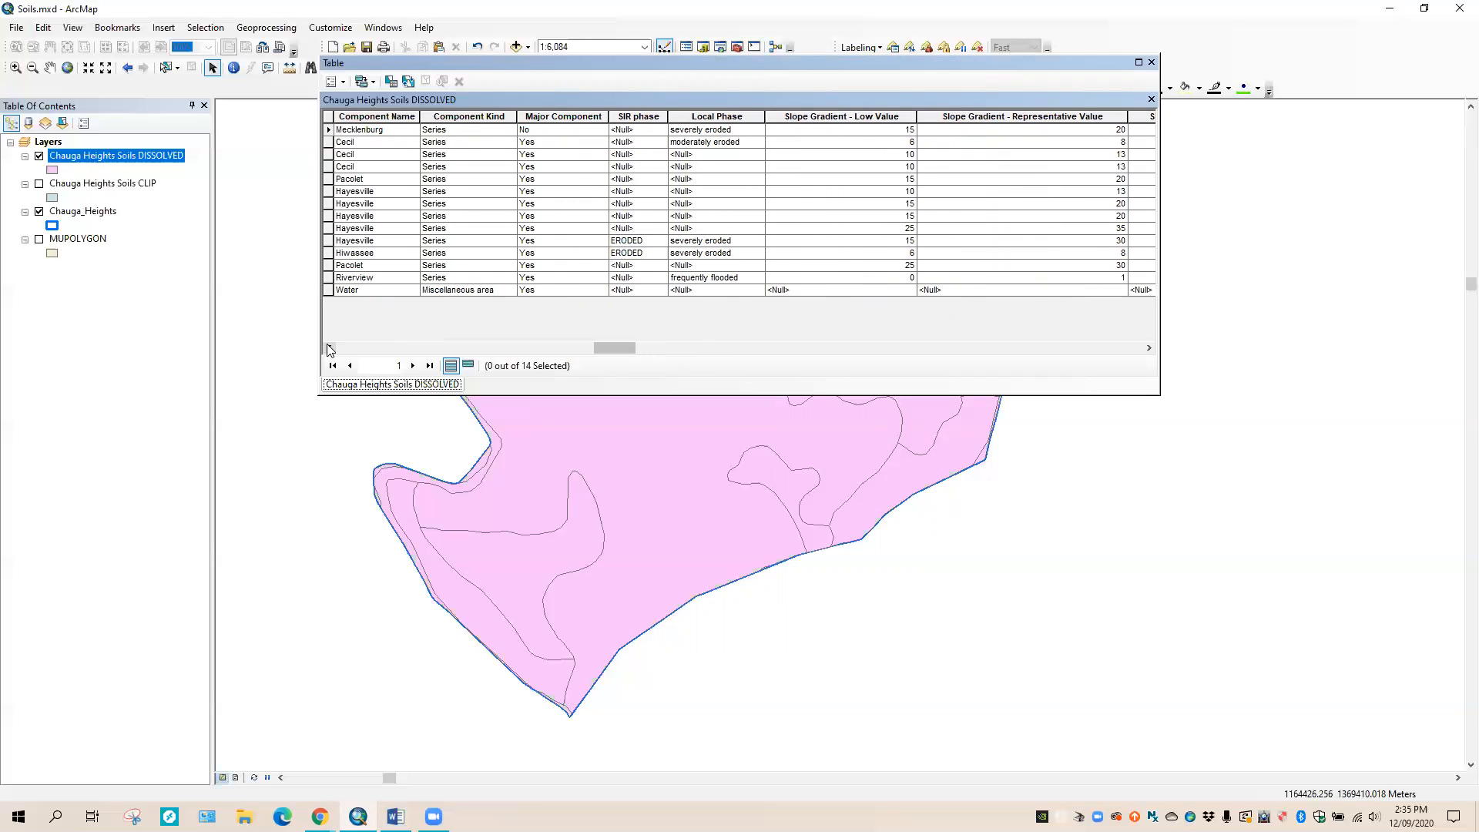
left_click(329, 348)
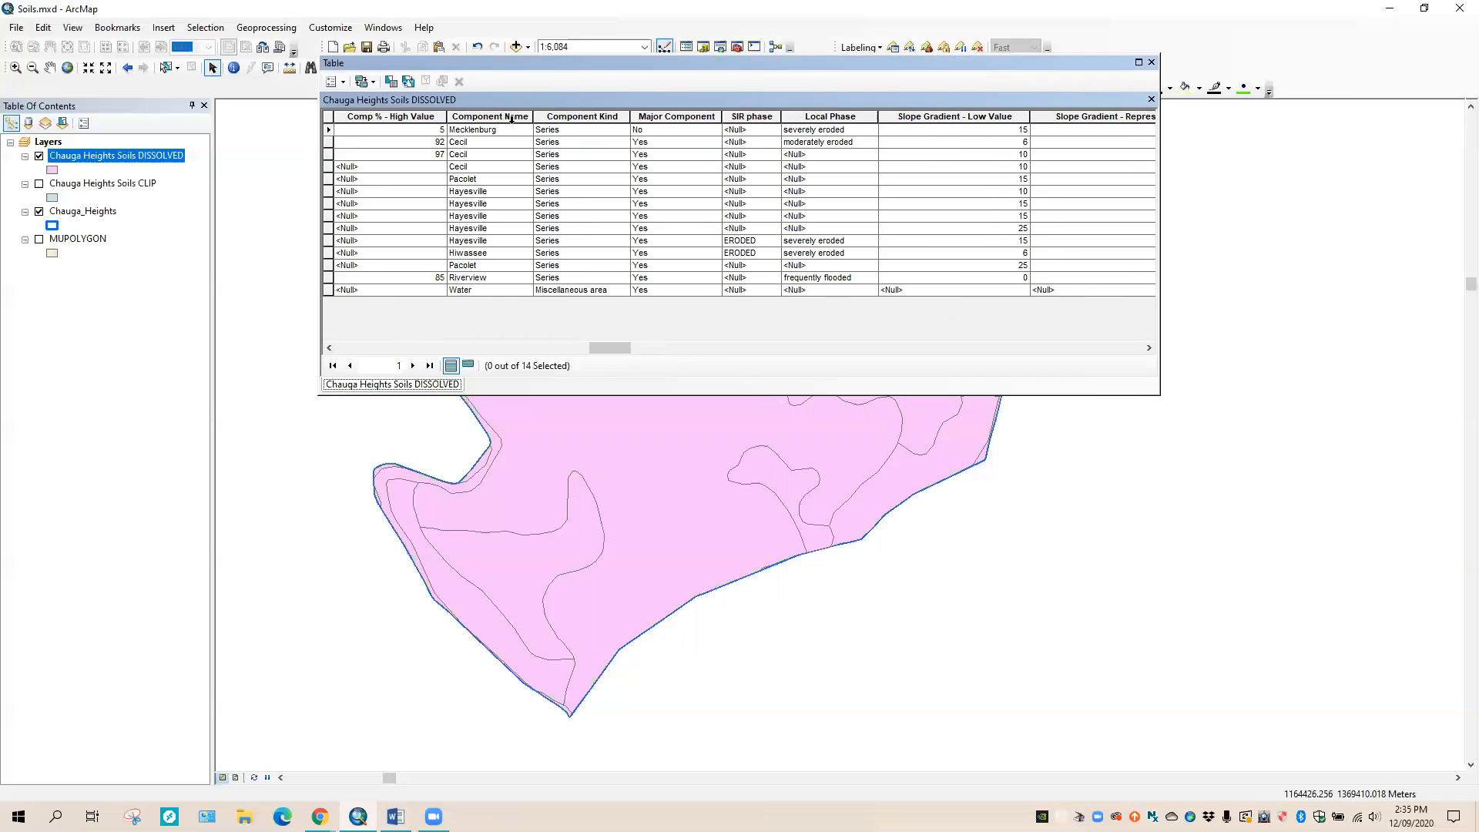
- Highlight the Component Name and Component Kind columns in turn and examine the soil series they list
left_click(481, 114)
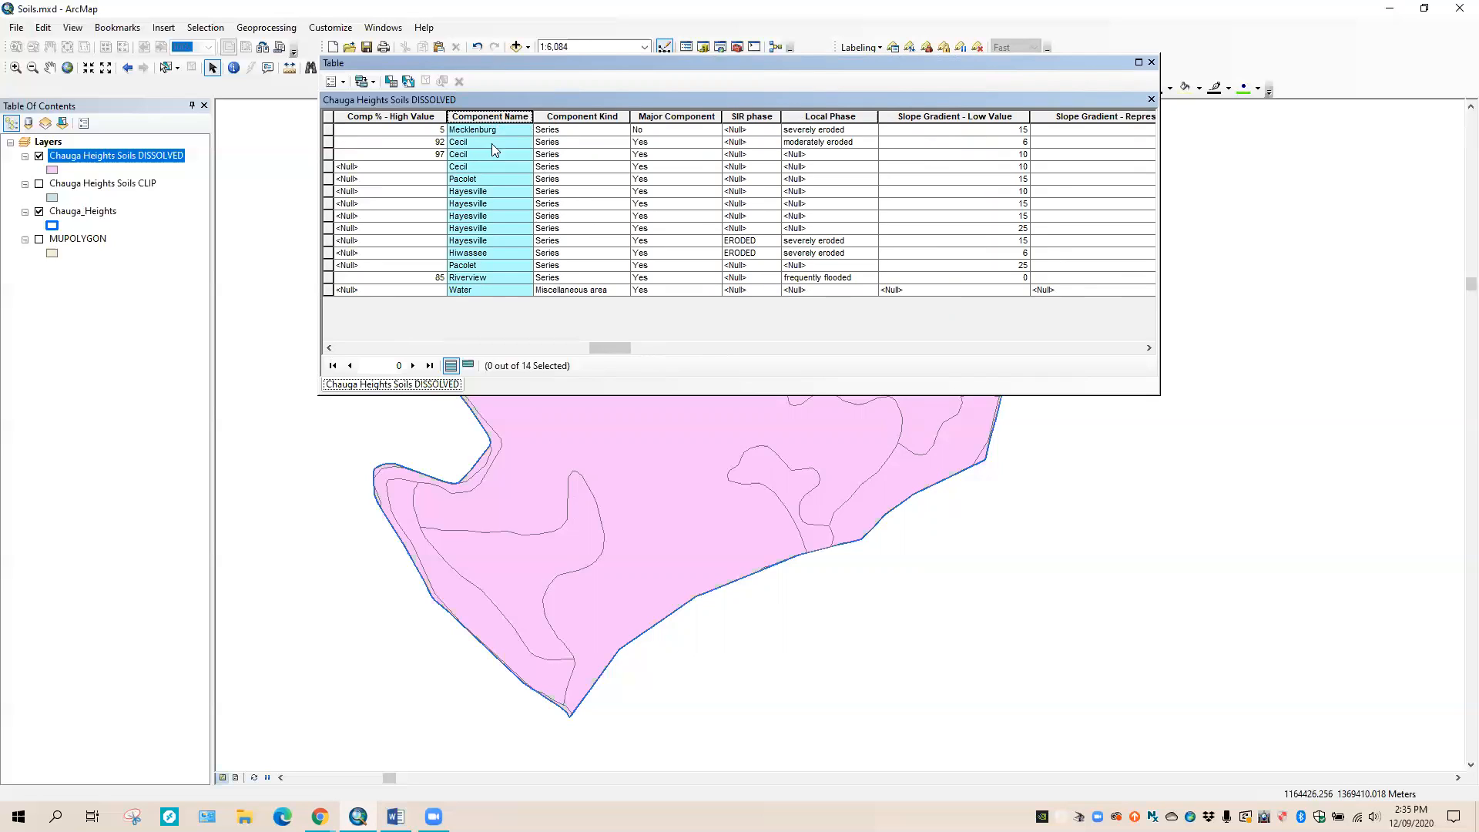
left_click(599, 115)
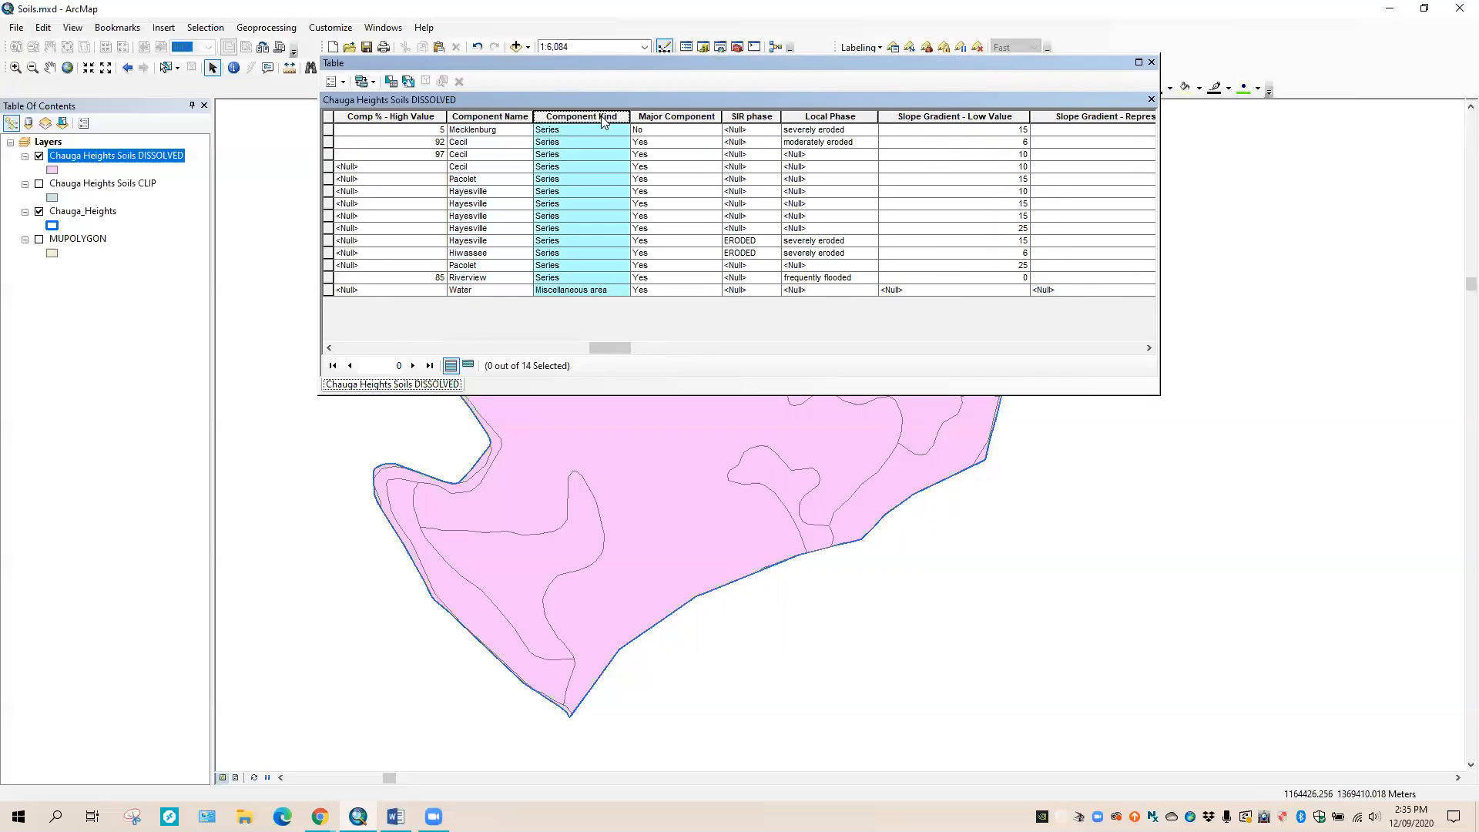
left_click(495, 117)
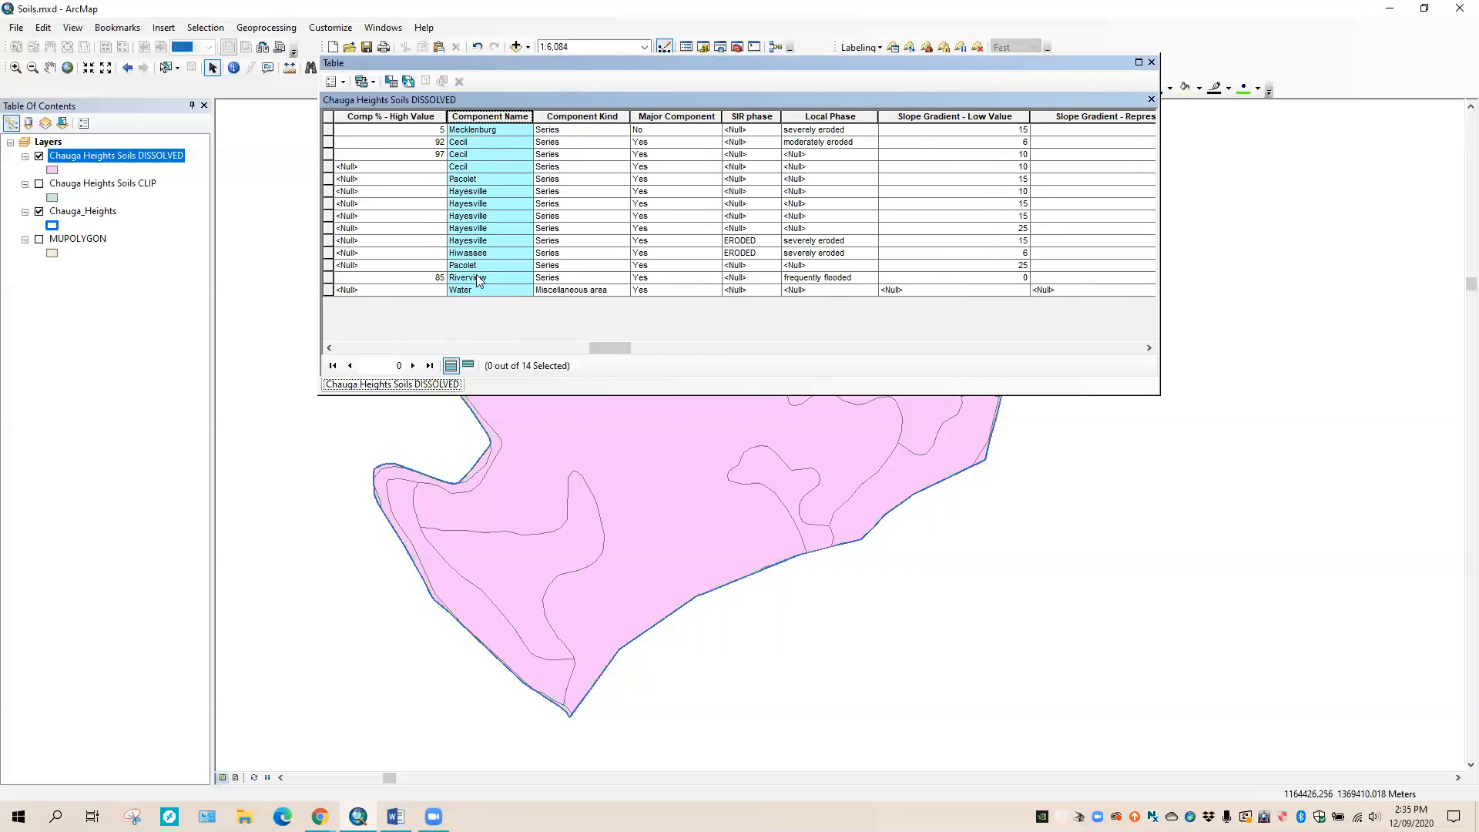
left_click(493, 129)
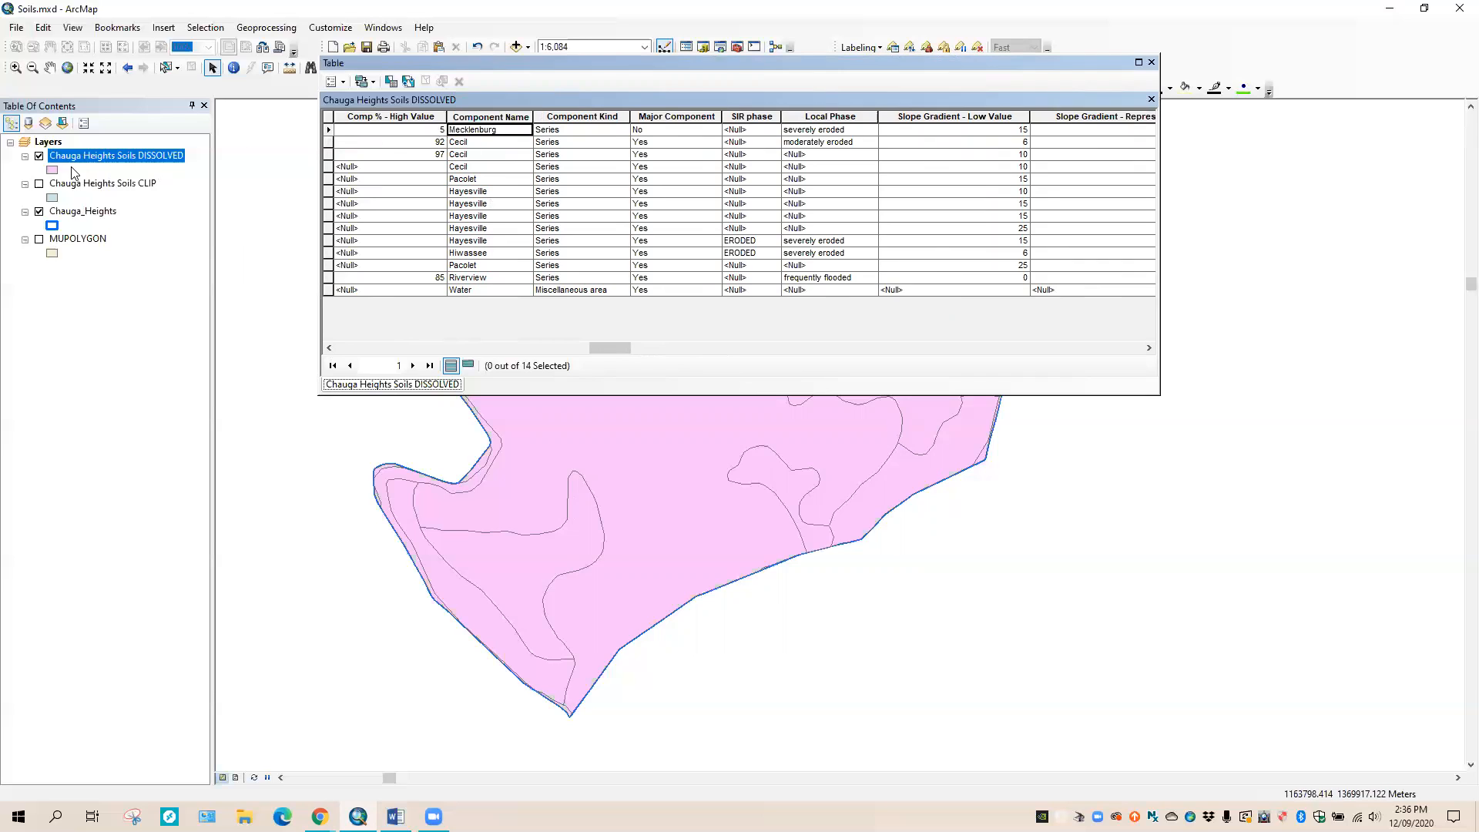
- Symbolize the dissolved soils layer by unique values of Component Name, adding all values and excluding the all other values class
right_click(150, 156)
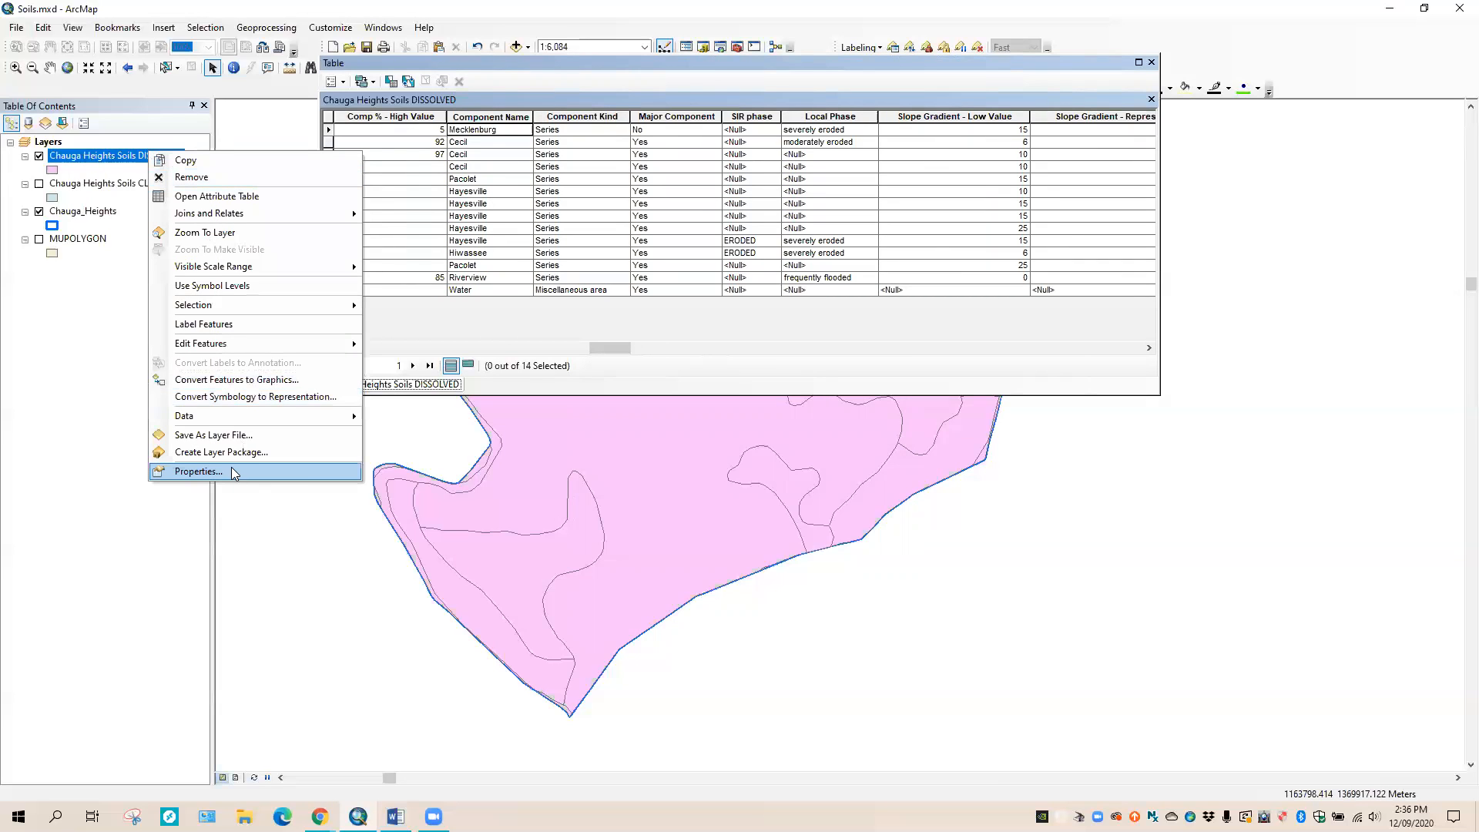
left_click(234, 471)
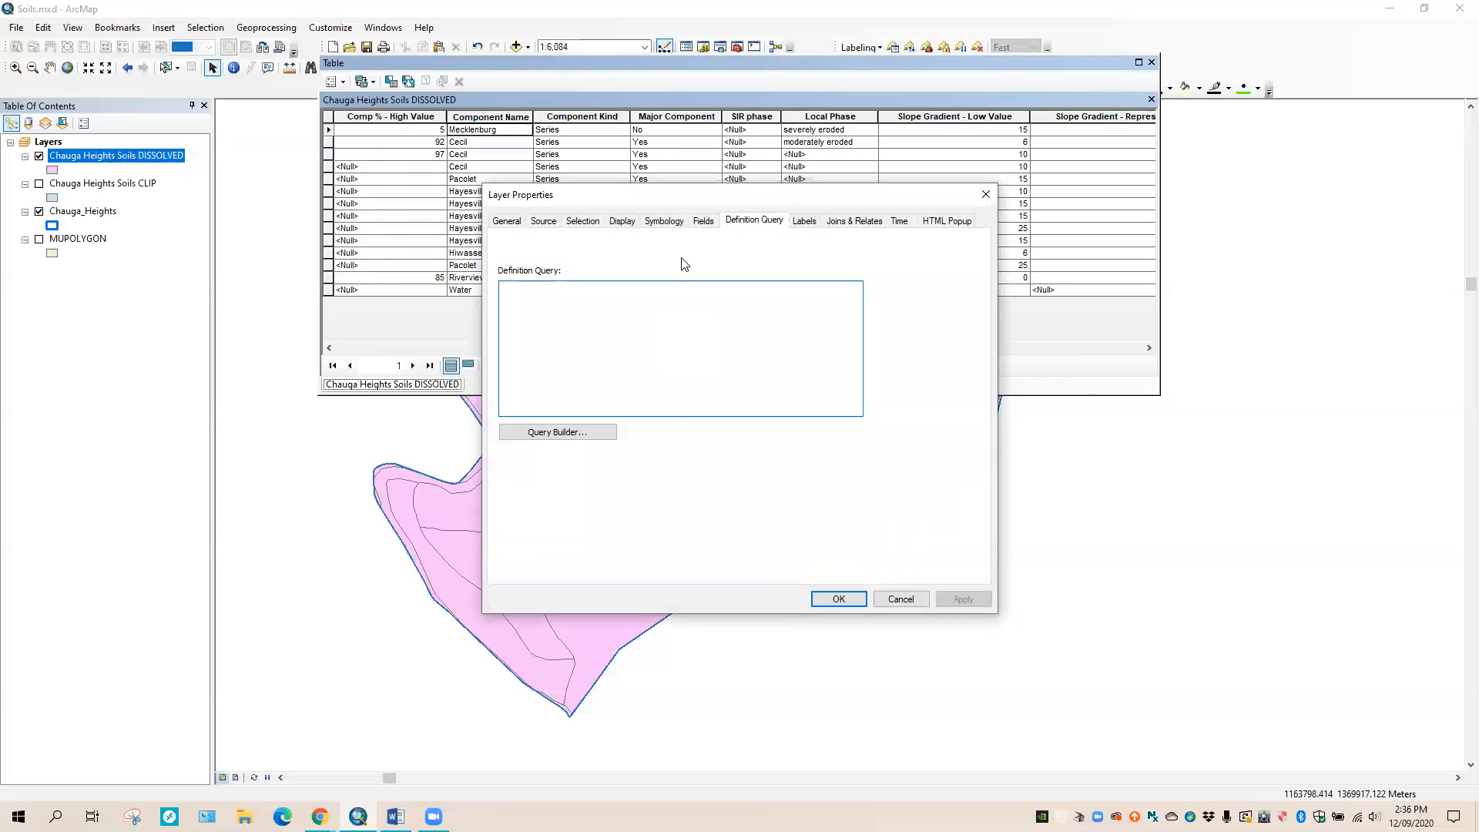
left_click(664, 221)
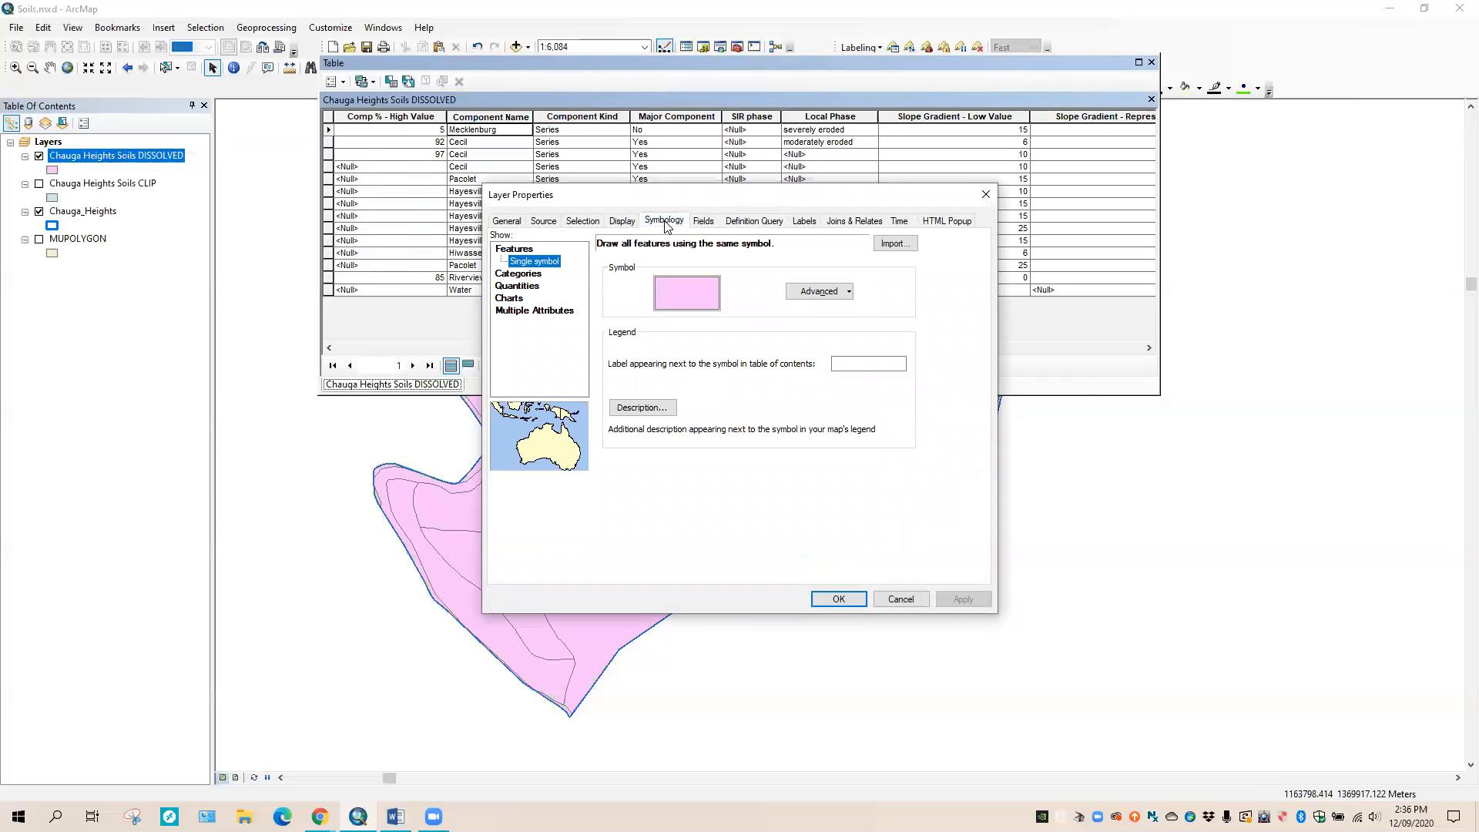
left_click(522, 275)
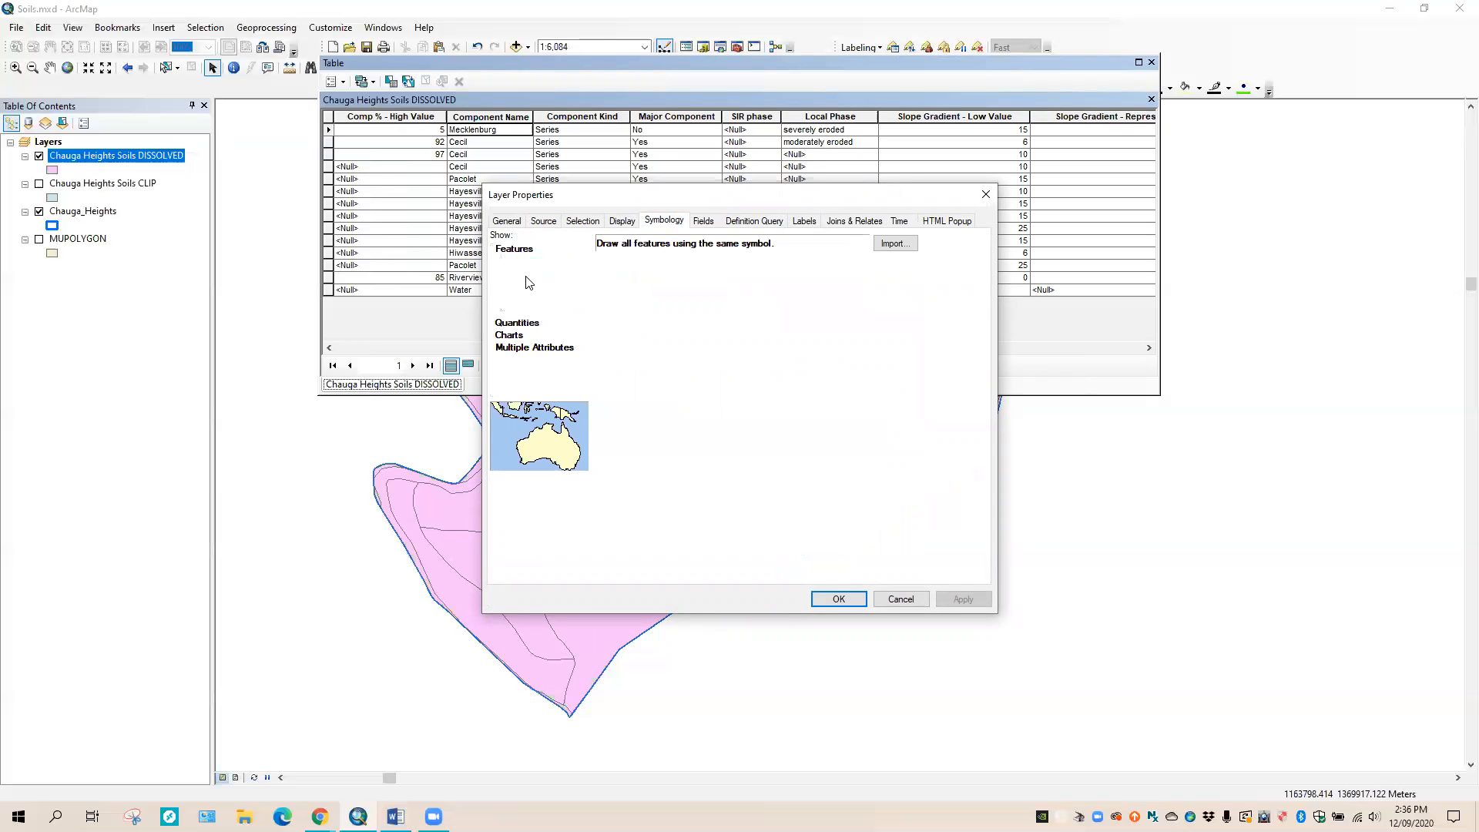
left_click(743, 275)
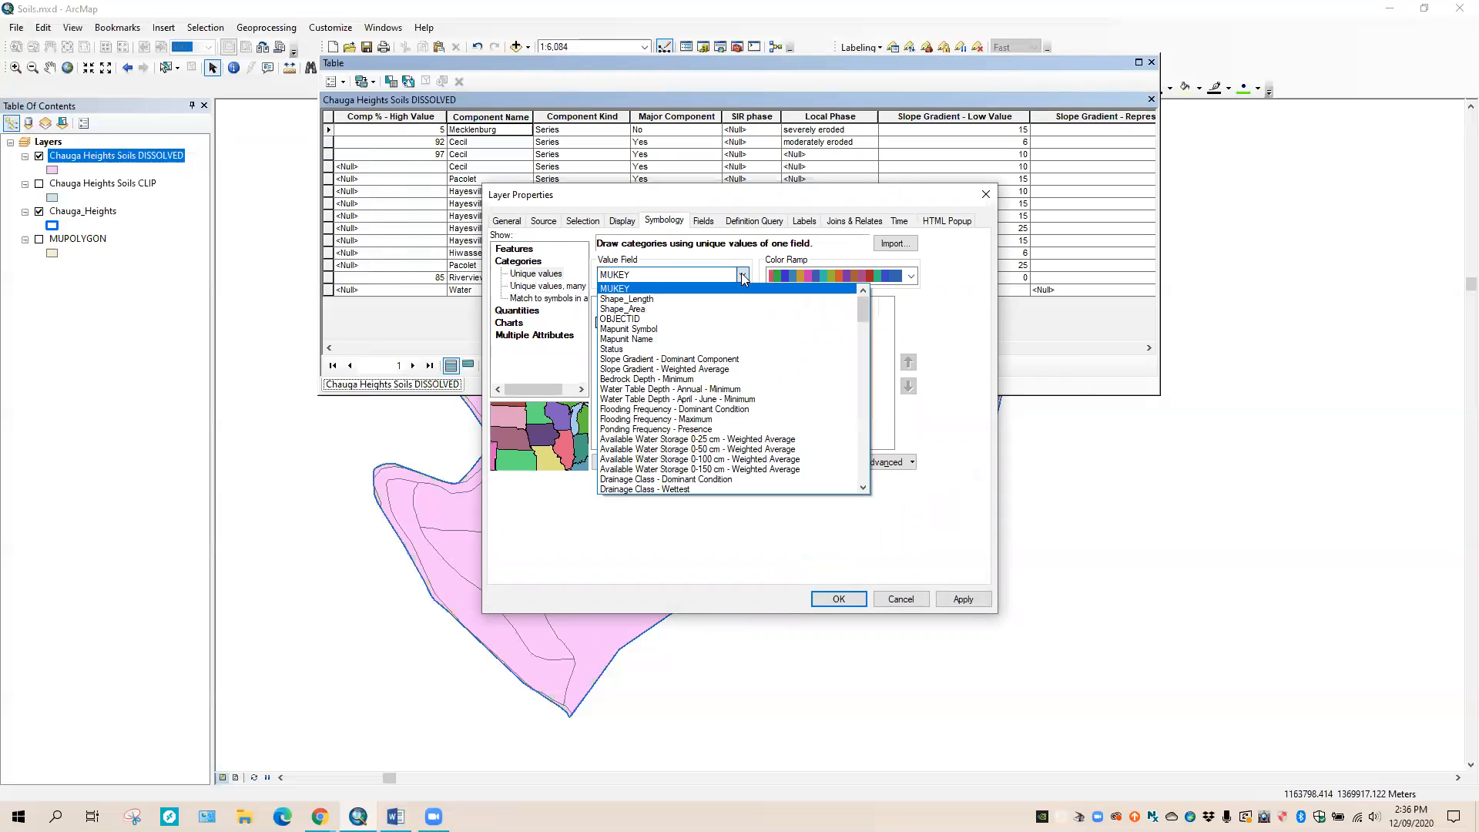
left_click_drag(859, 308, 862, 362)
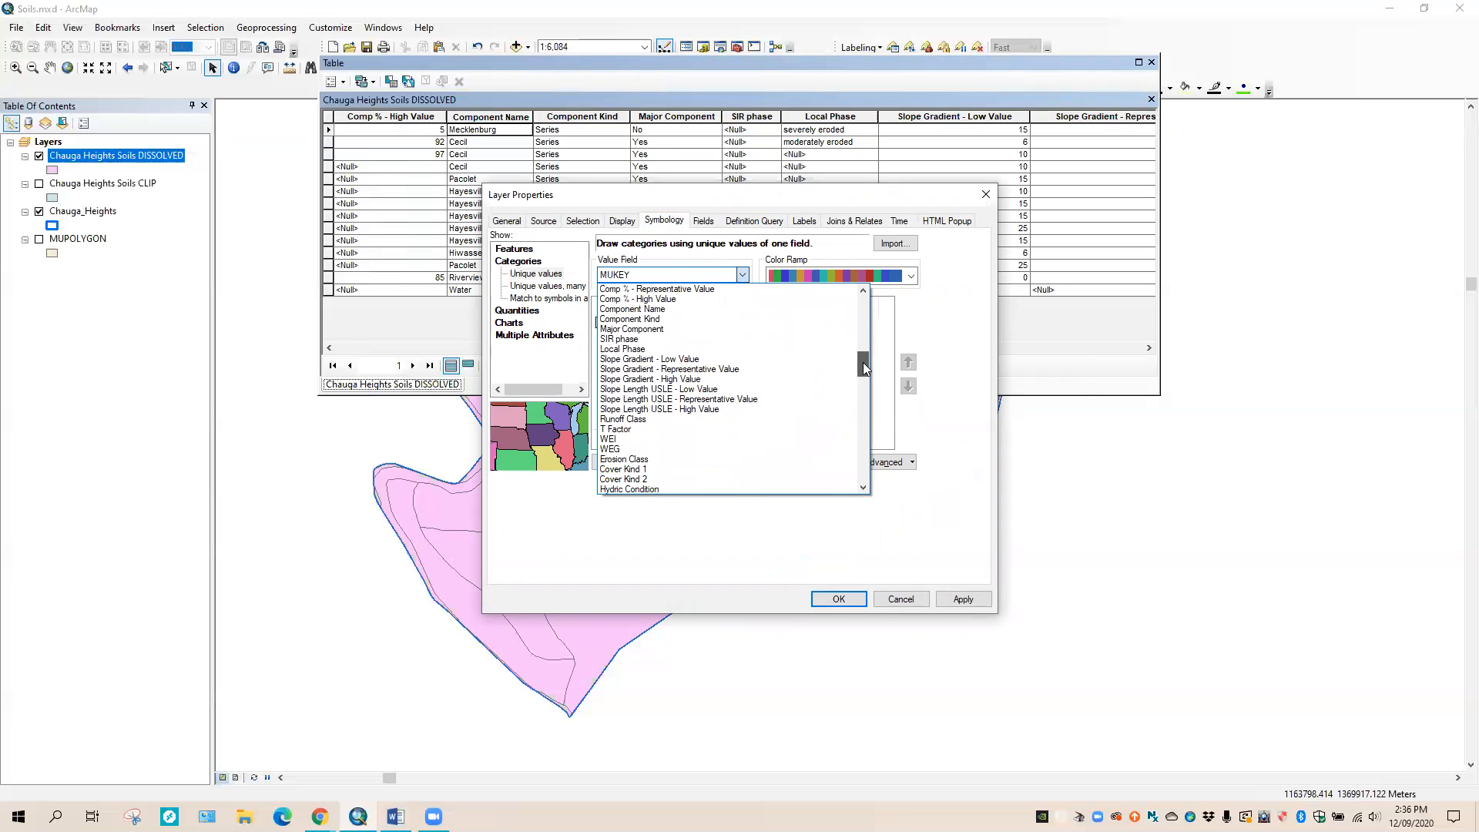
left_click(649, 309)
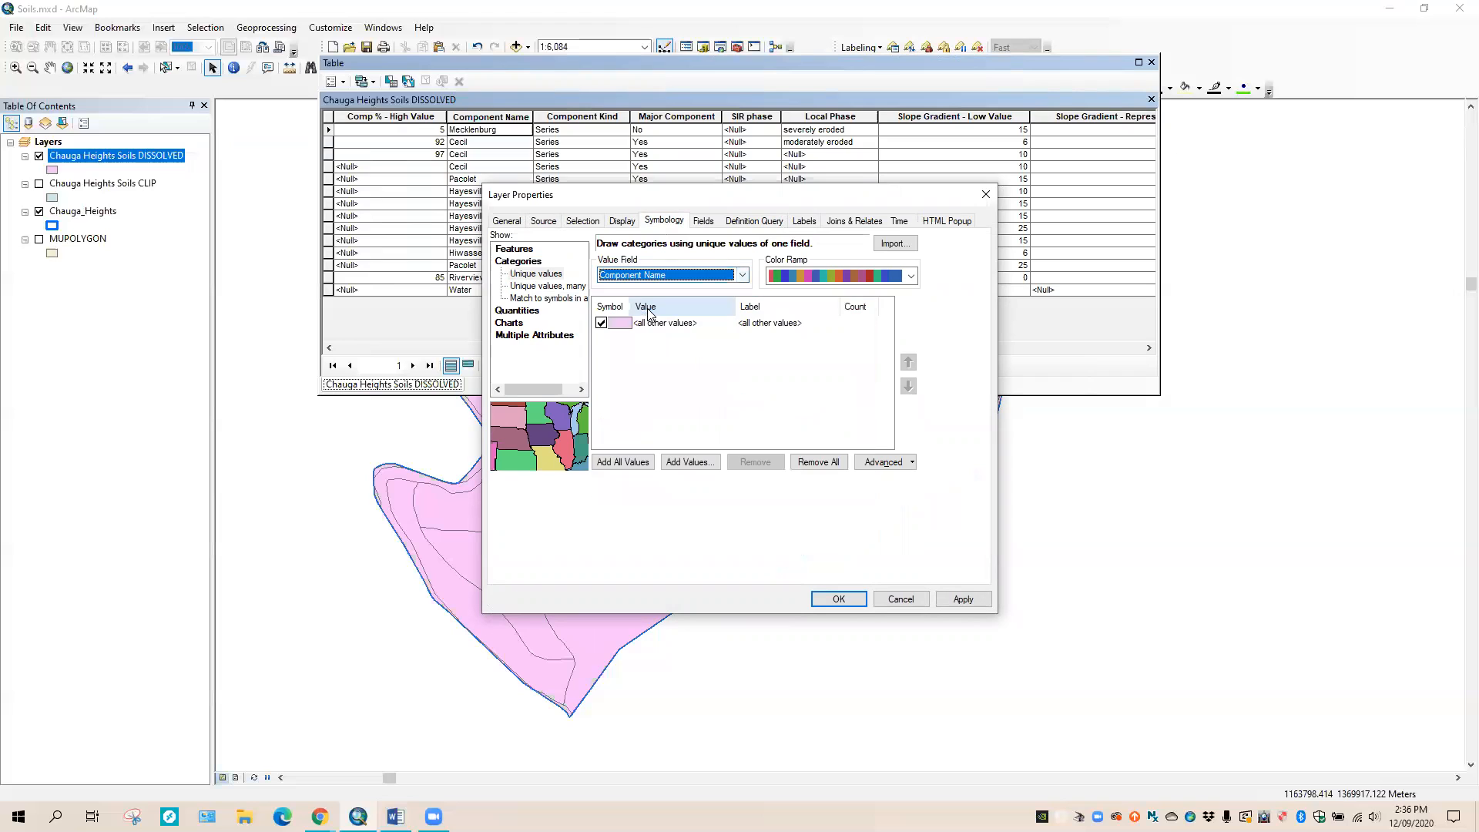
left_click(622, 463)
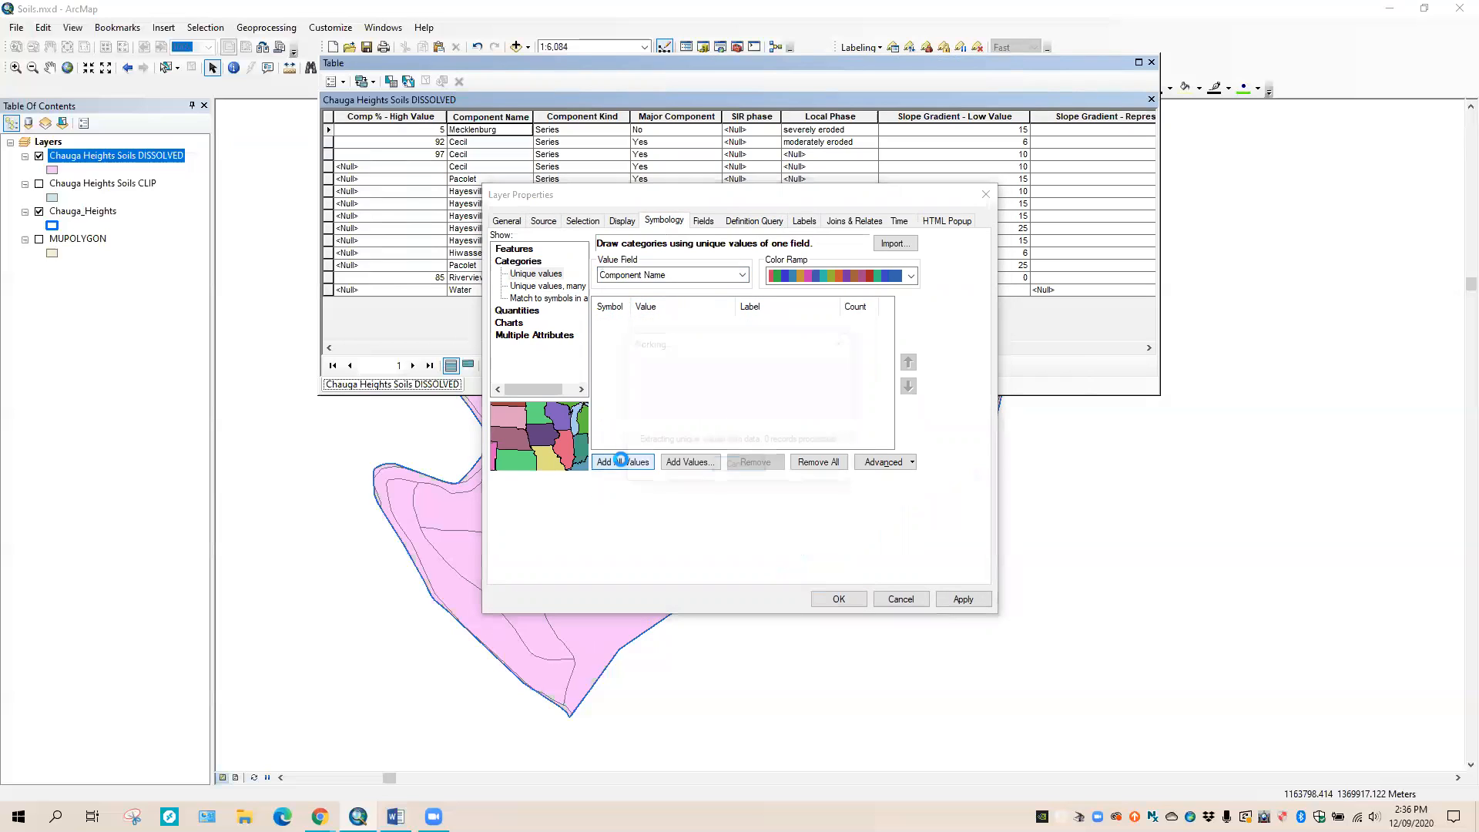
left_click(601, 323)
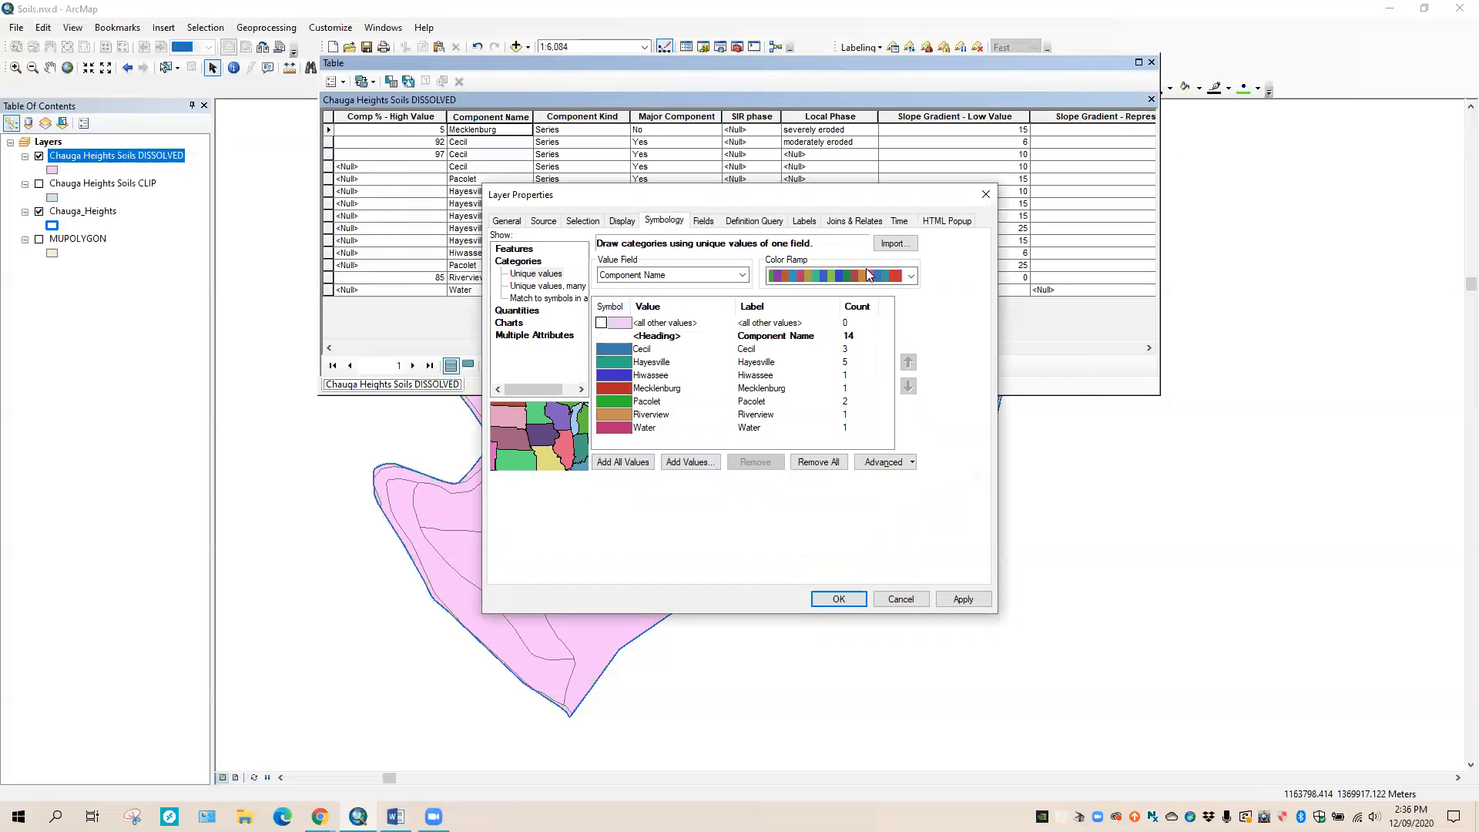
- Try a brown color ramp on the component classes, replace it with the blue-yellow-red ramp and apply the symbology
left_click(910, 276)
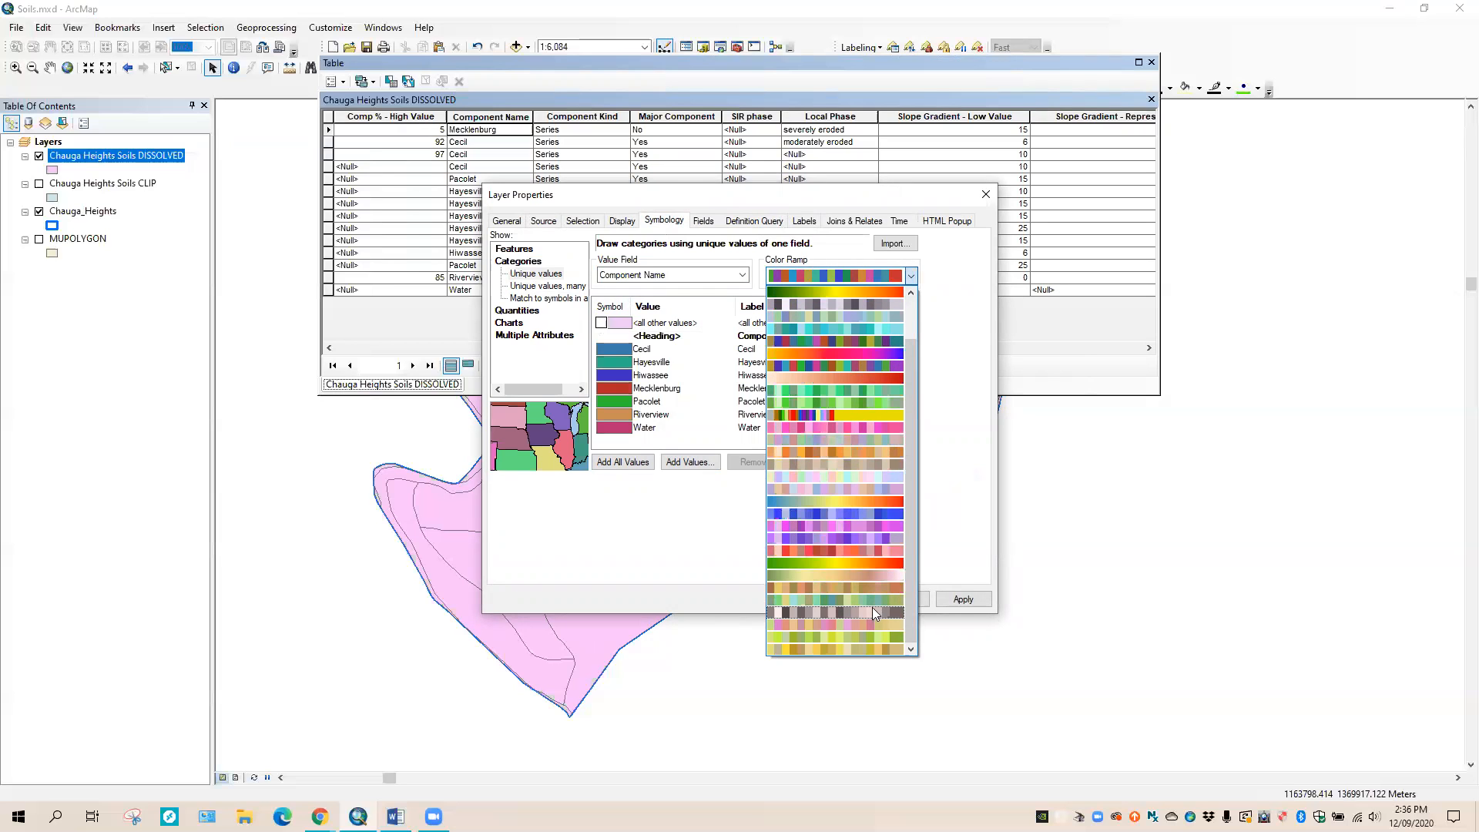
left_click(872, 587)
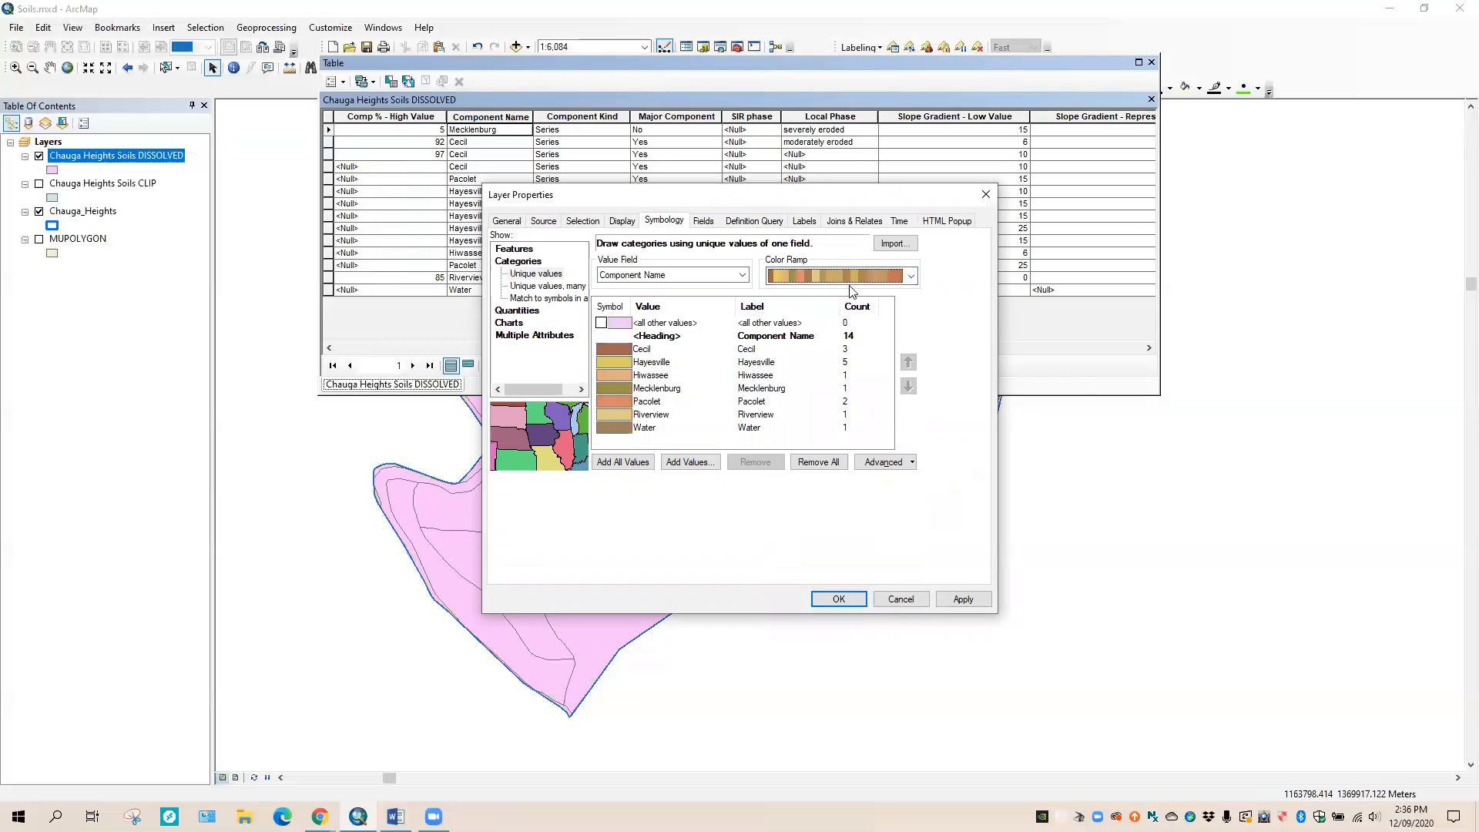
left_click(910, 276)
left_click(893, 502)
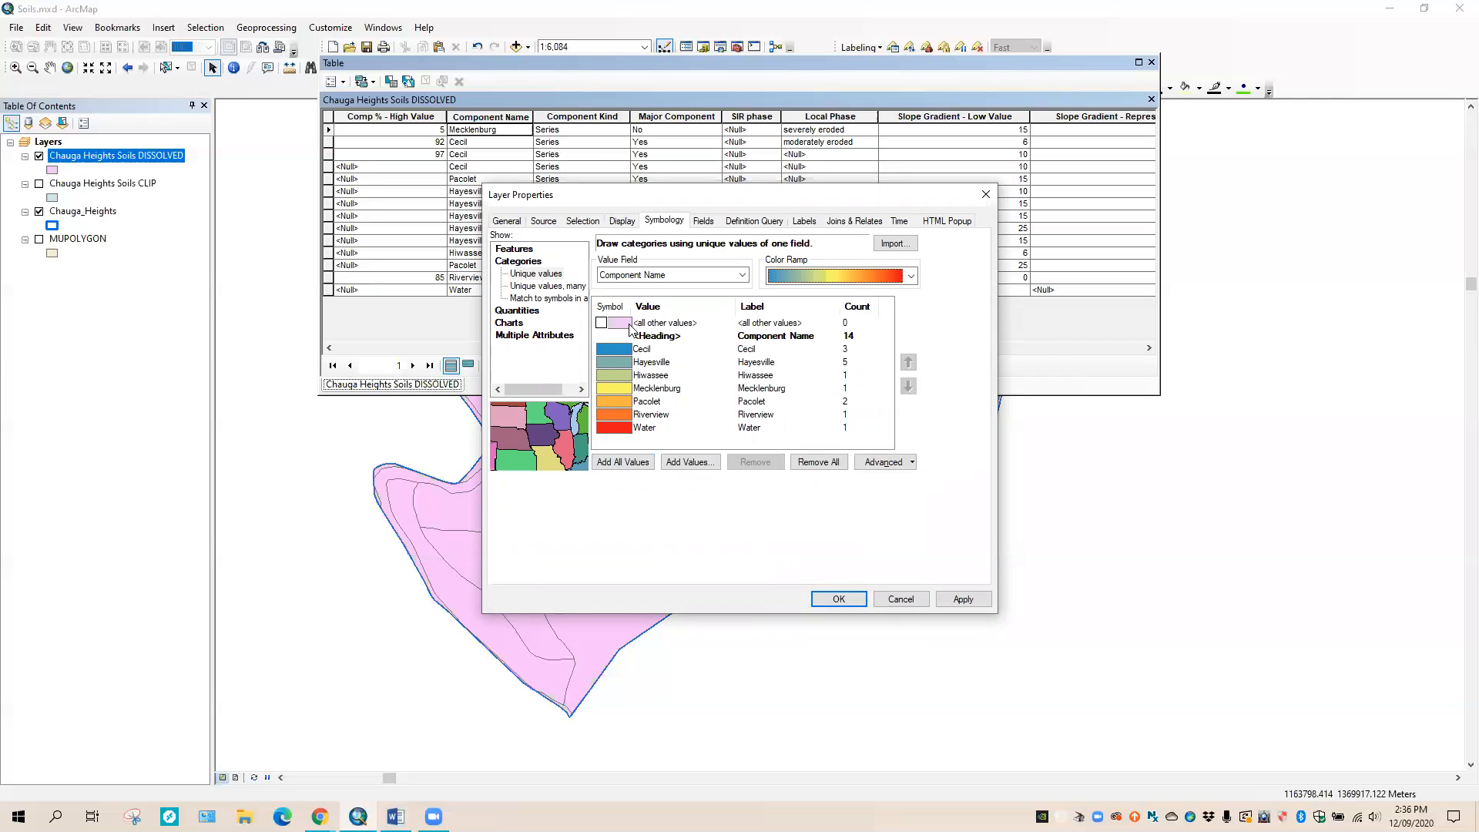
left_click(842, 600)
- Narrow the attribute table and move it off the map to examine the soil series distribution, including the Cecil and Hayesville classes
left_click_drag(1040, 65, 1122, 180)
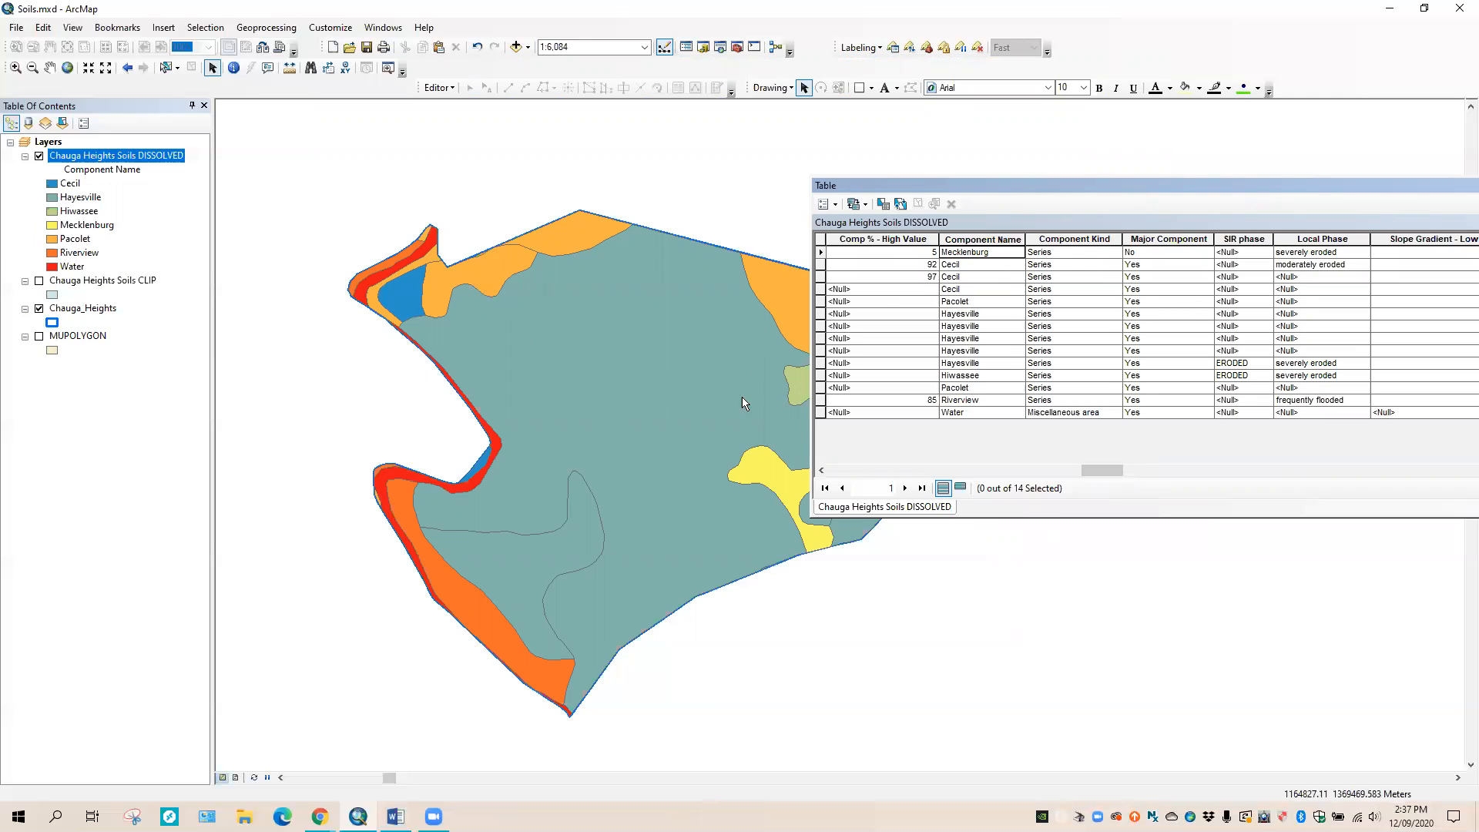
left_click_drag(1249, 183, 960, 211)
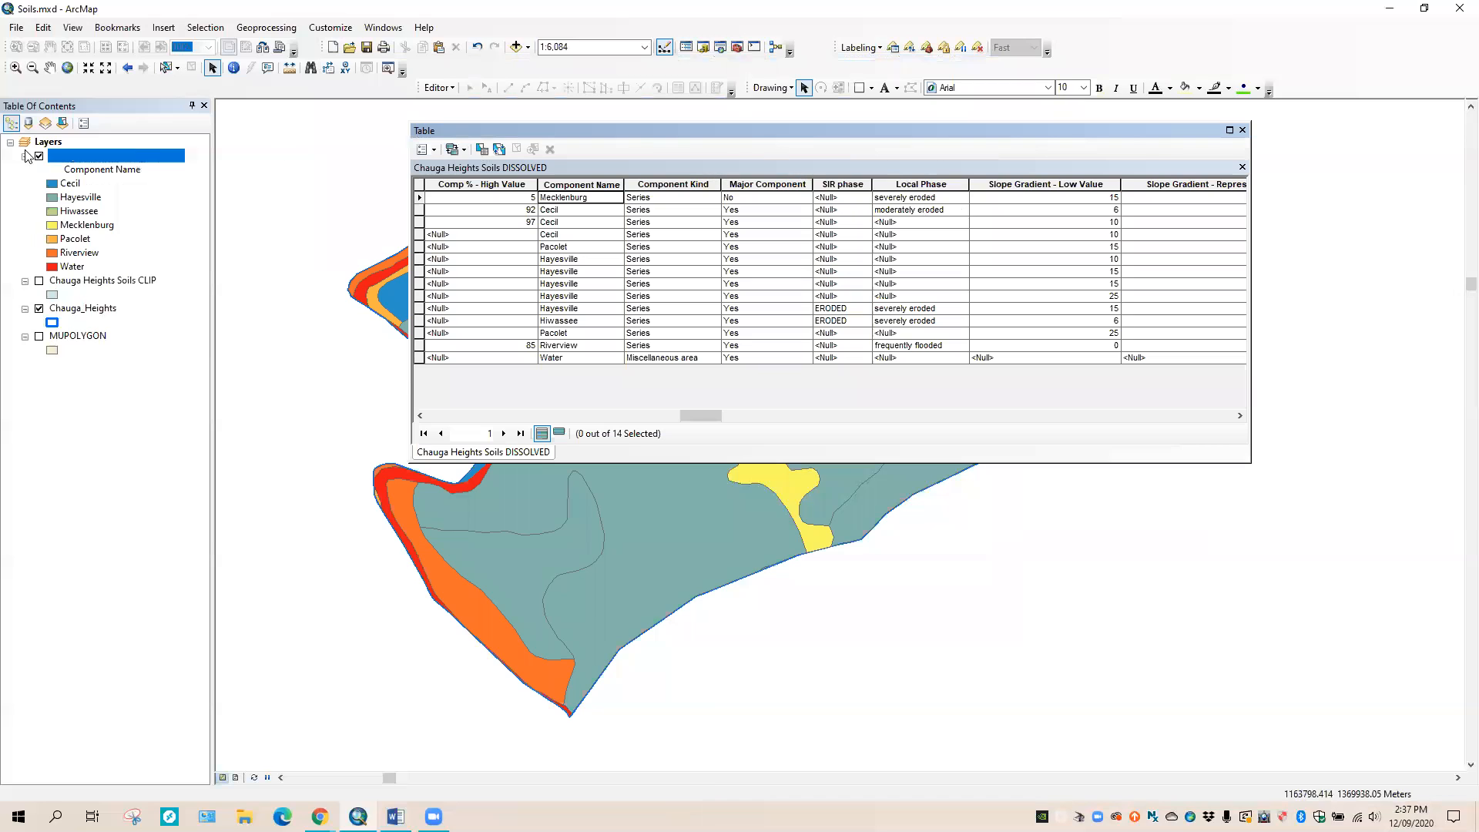
left_click(69, 183)
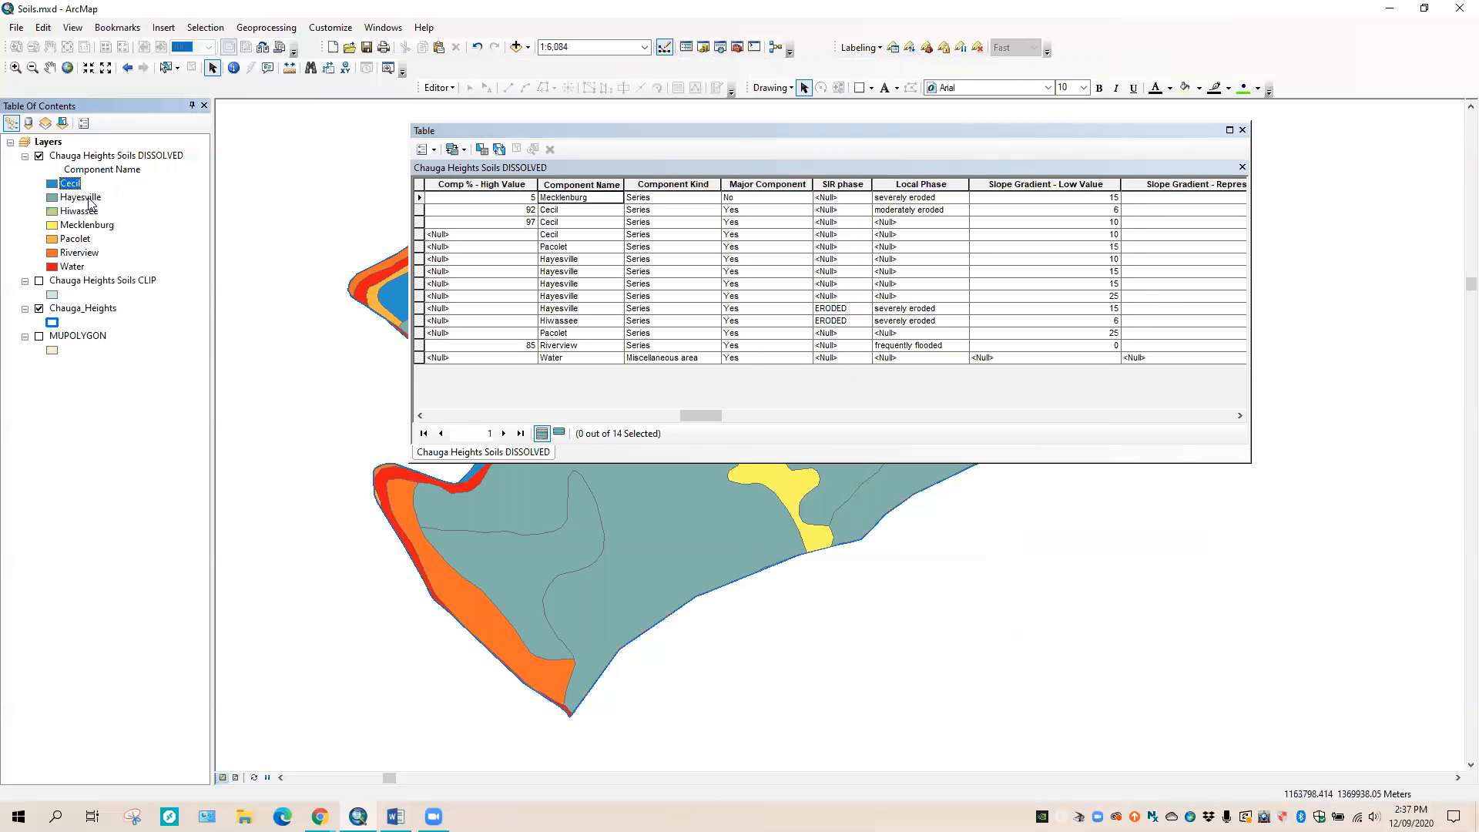
left_click(89, 199)
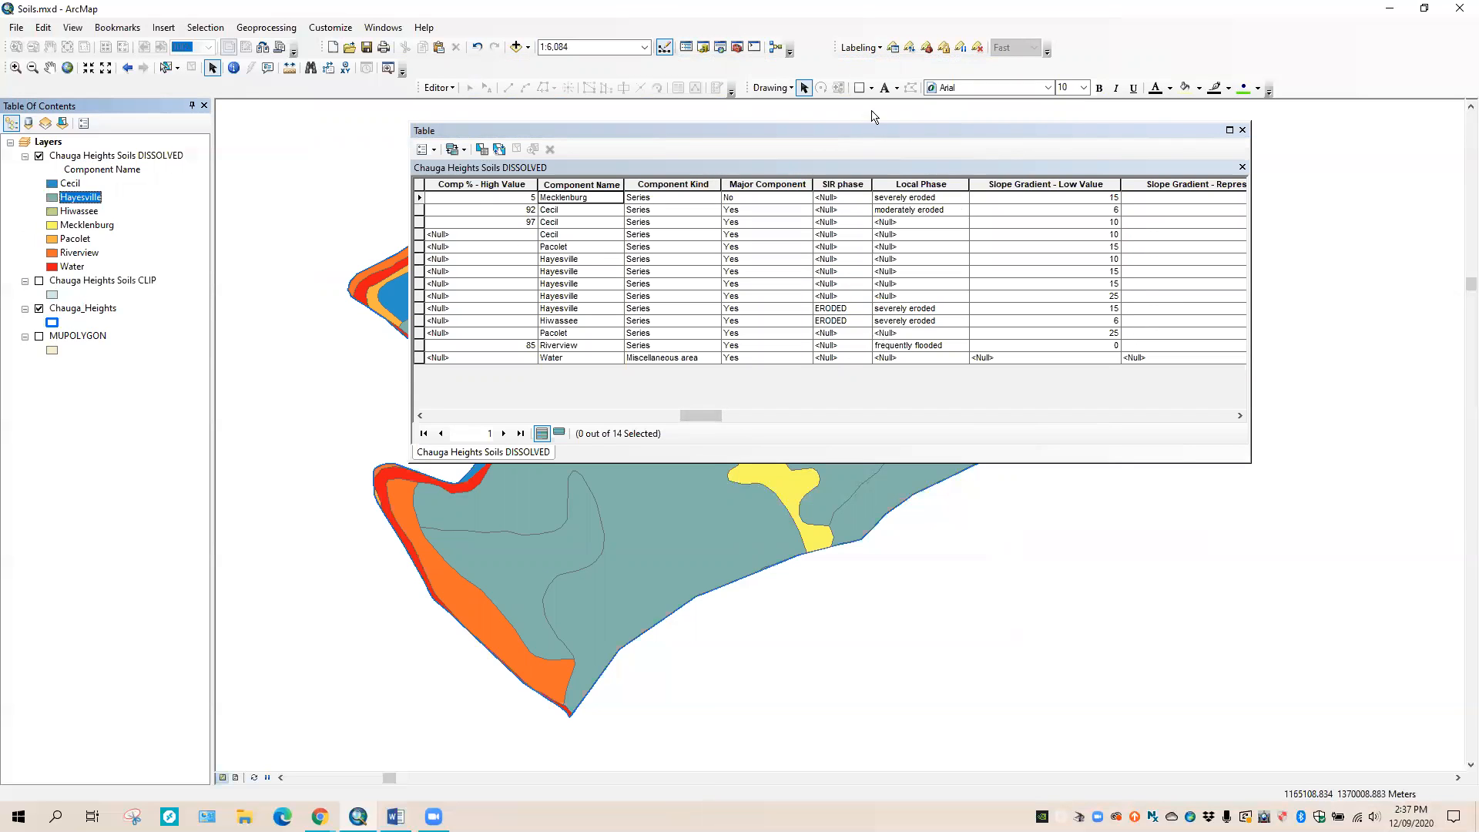
left_click_drag(1250, 215, 774, 214)
left_click_drag(653, 130, 1304, 223)
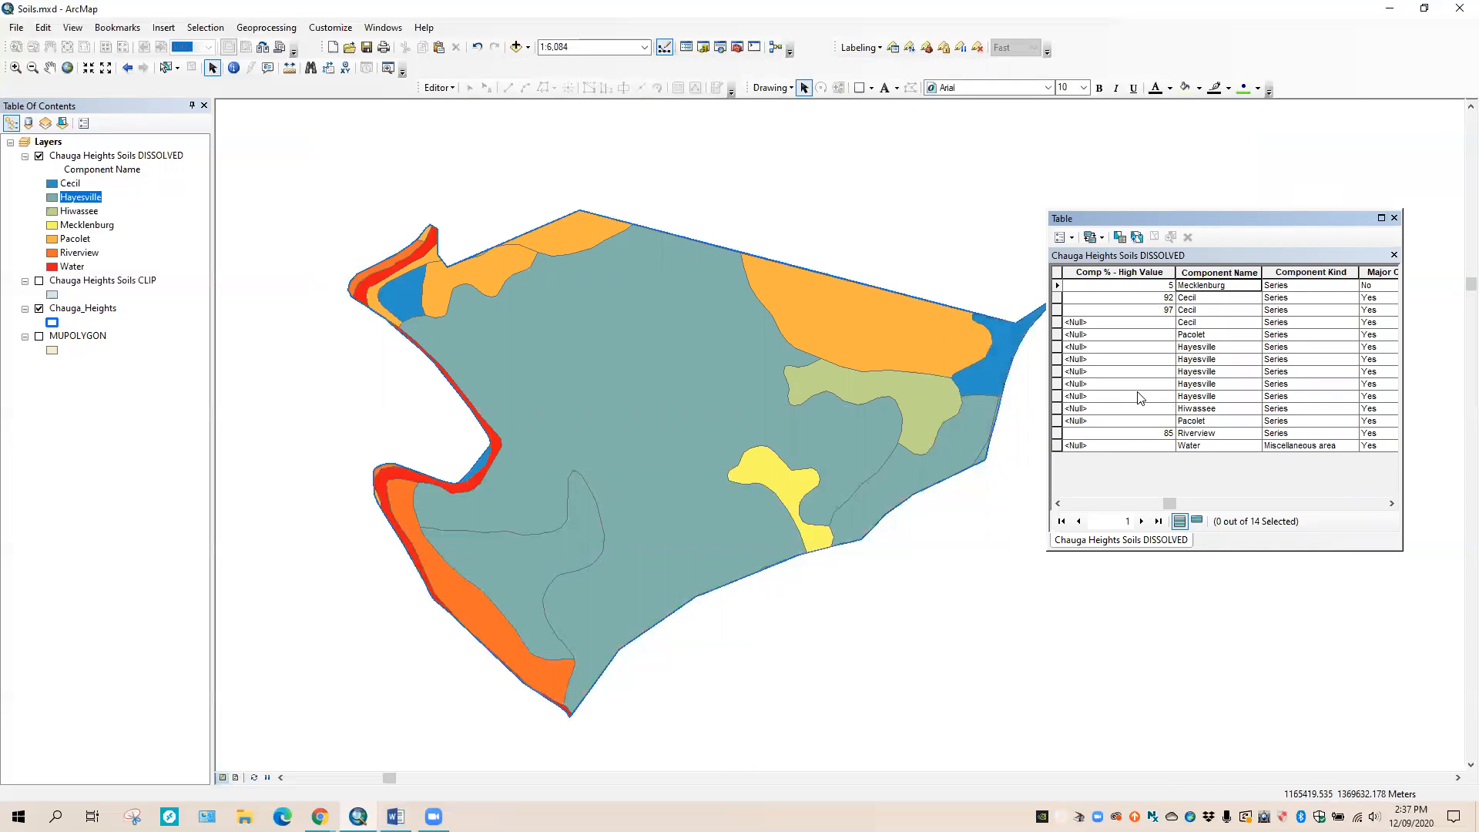
- Reset the dissolved soils layer's symbology to a single symbol for all features
right_click(139, 158)
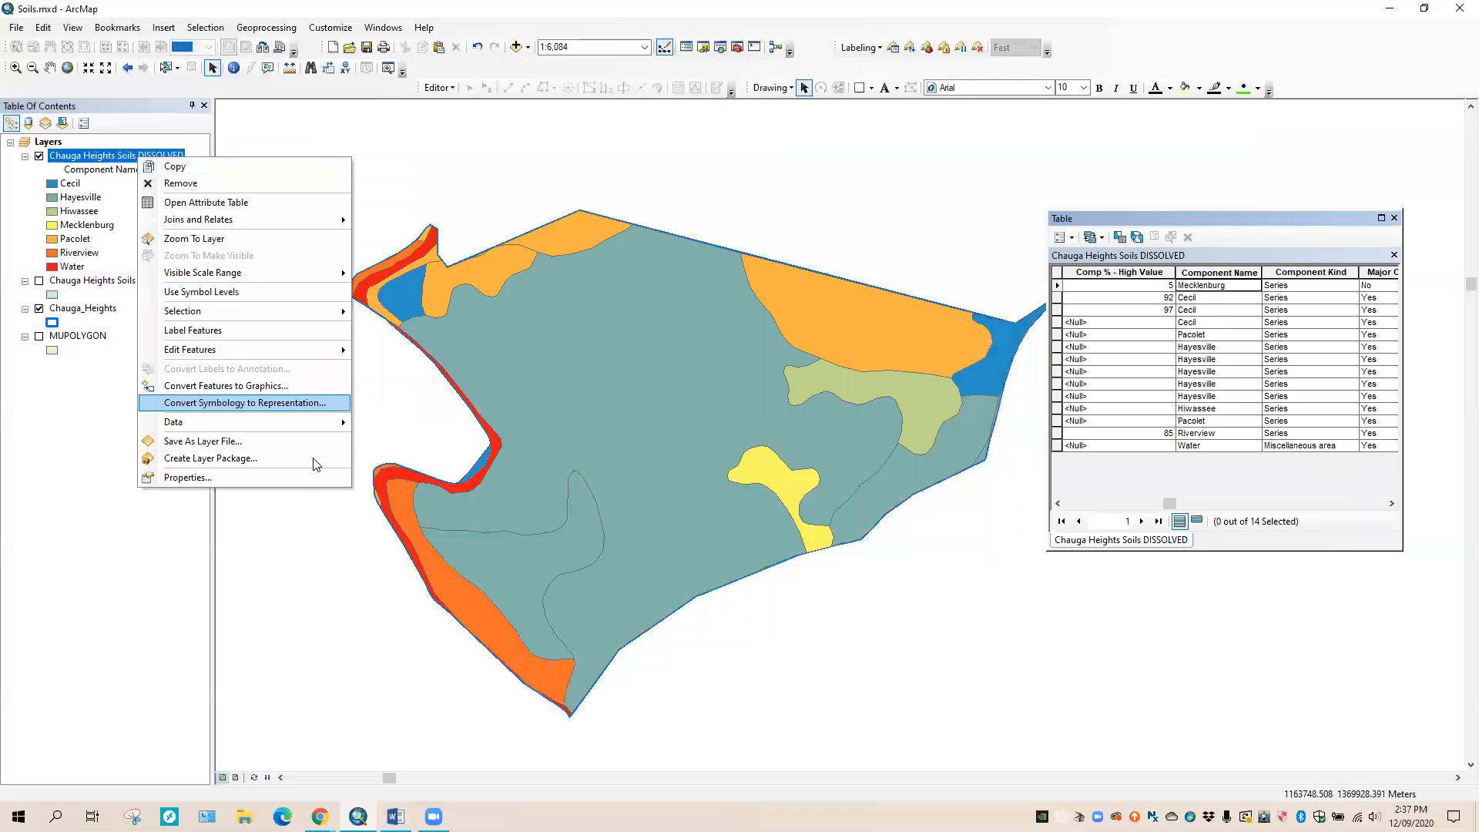
left_click(280, 477)
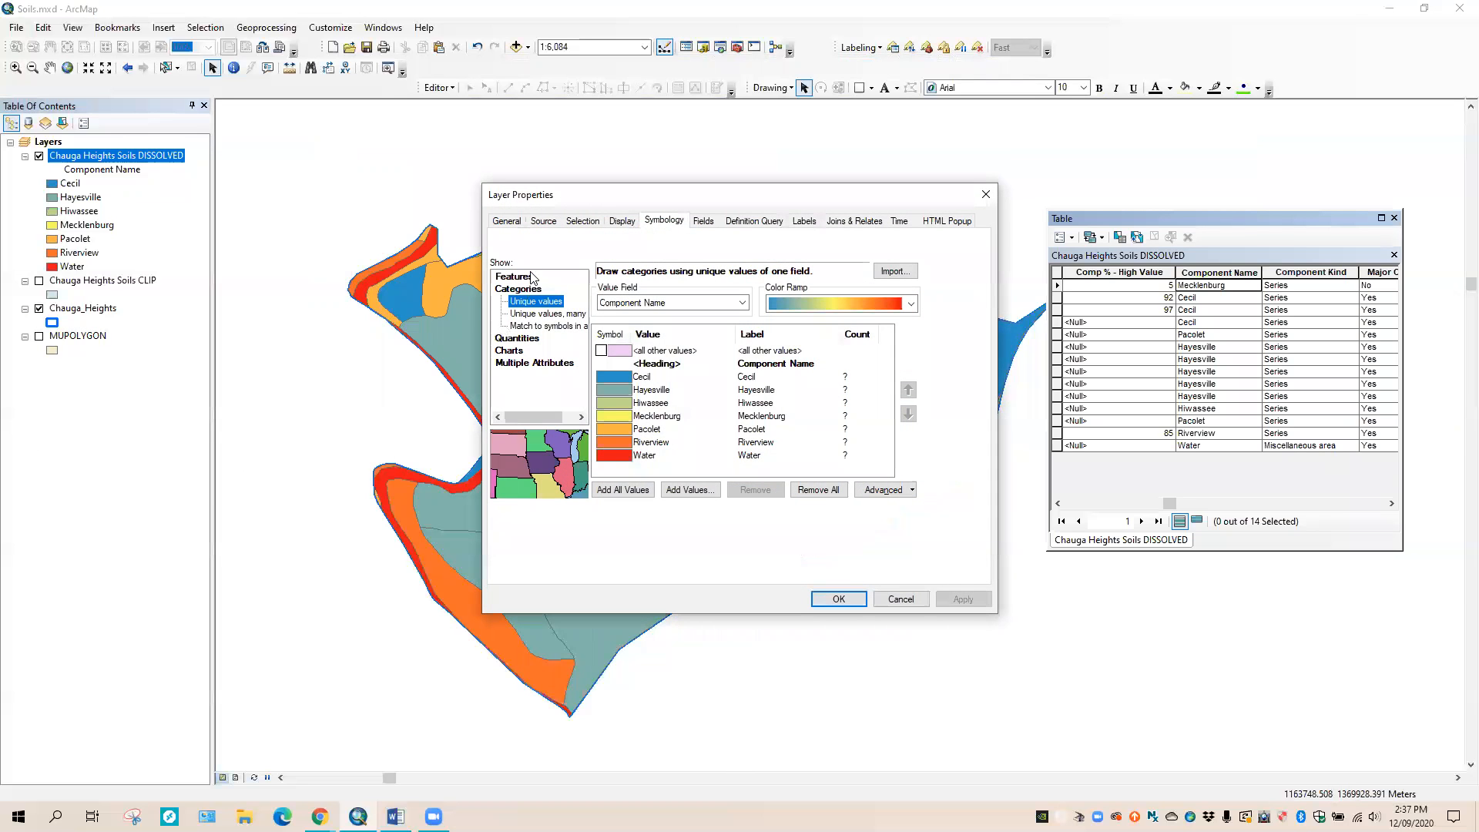
left_click(528, 275)
left_click(851, 598)
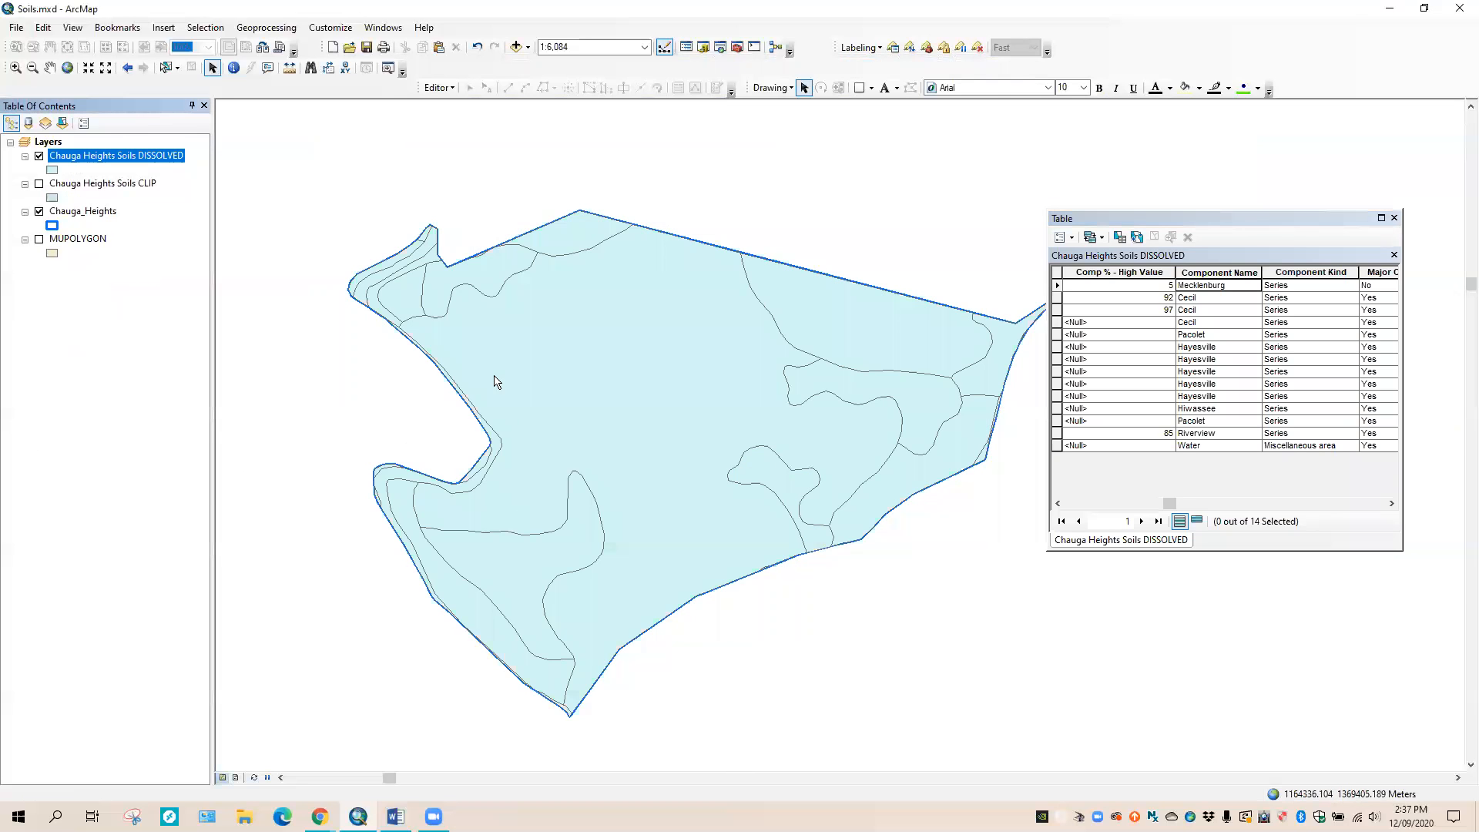
- Start another attribute join on the dissolved soils layer and load the chorizon table from gSSURGO_SC.gdb
right_click(133, 158)
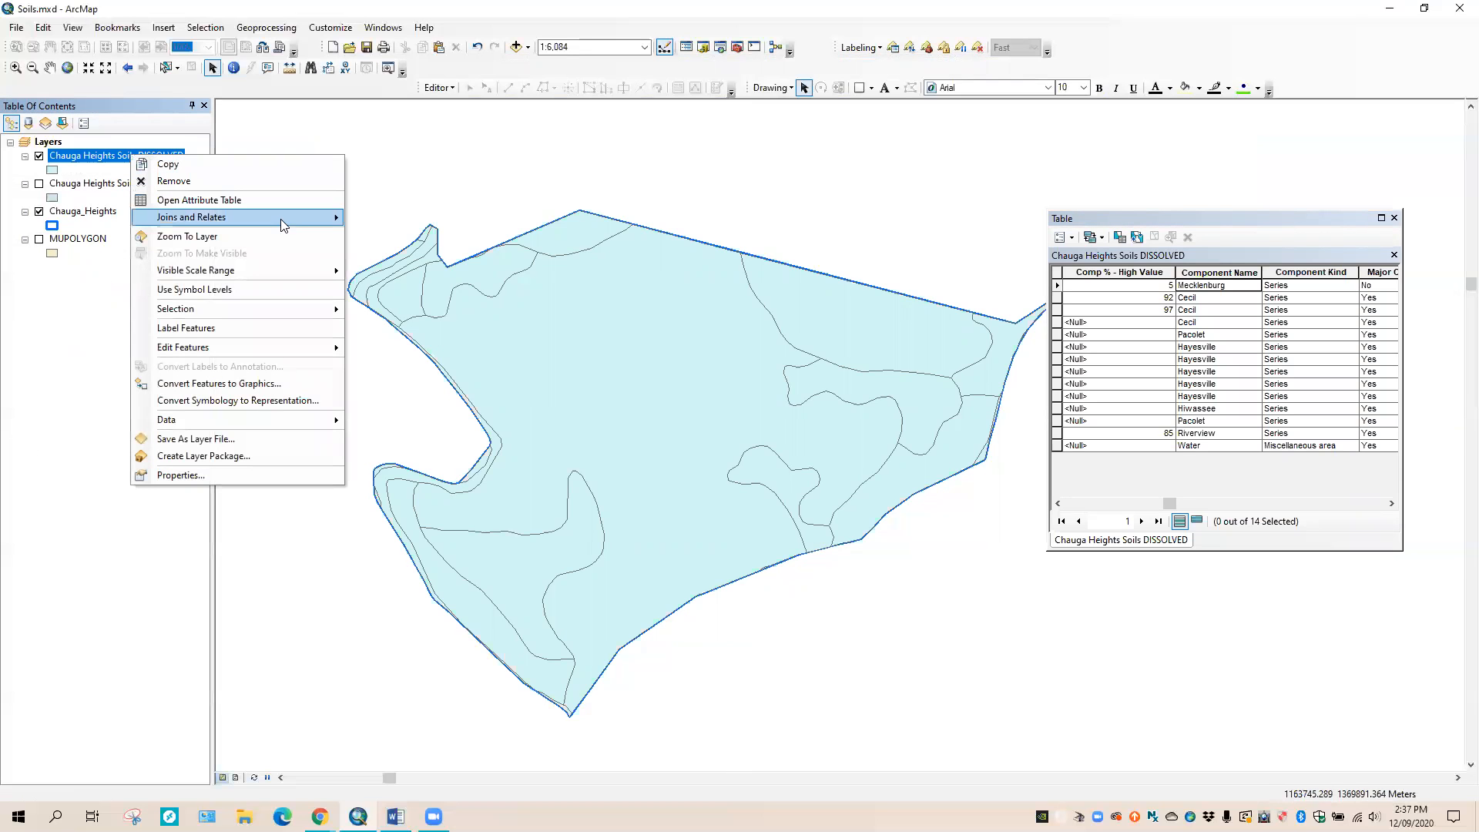
mouse_move(280, 218)
left_click(380, 220)
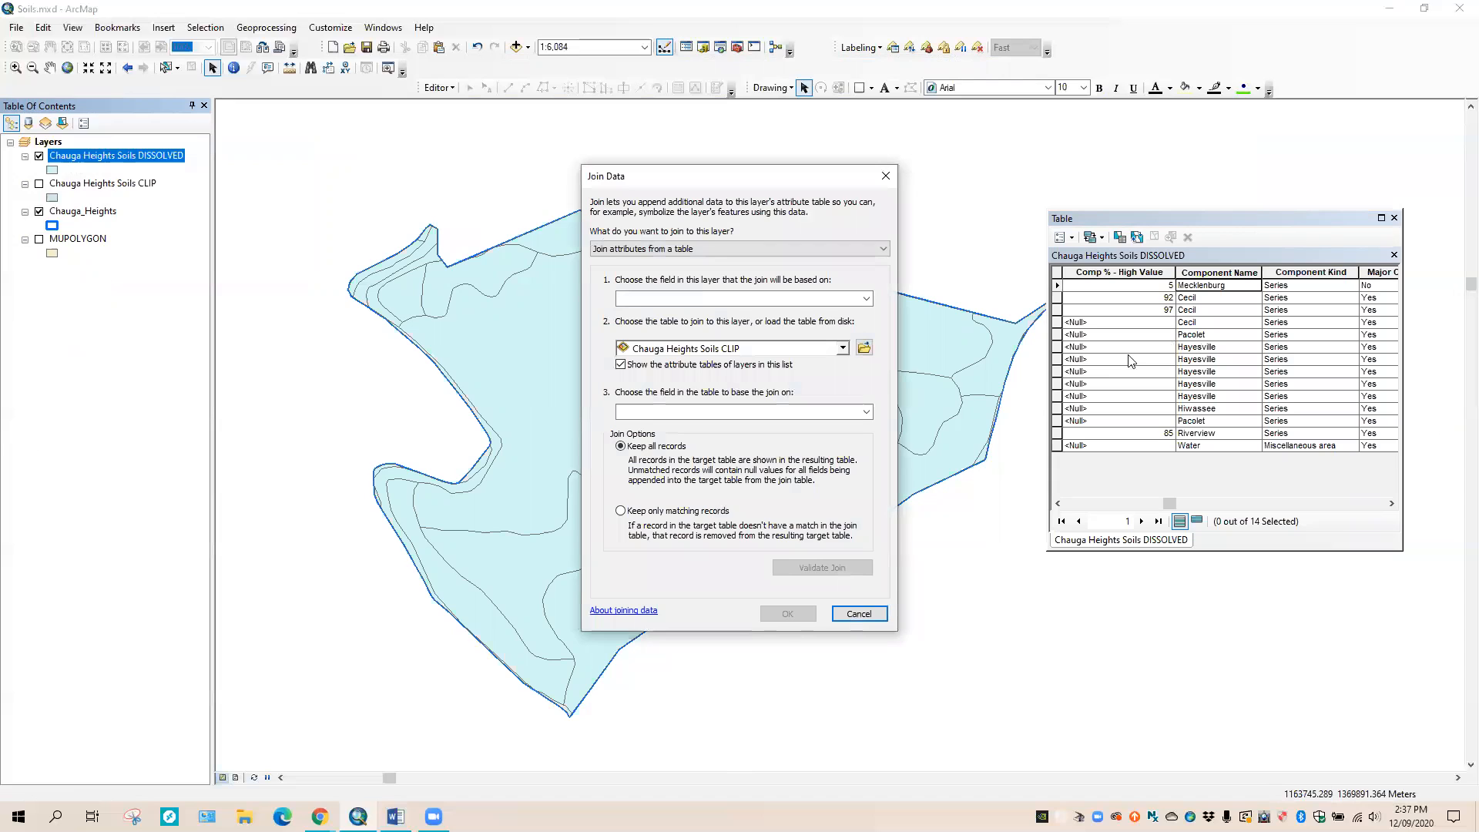
left_click(864, 349)
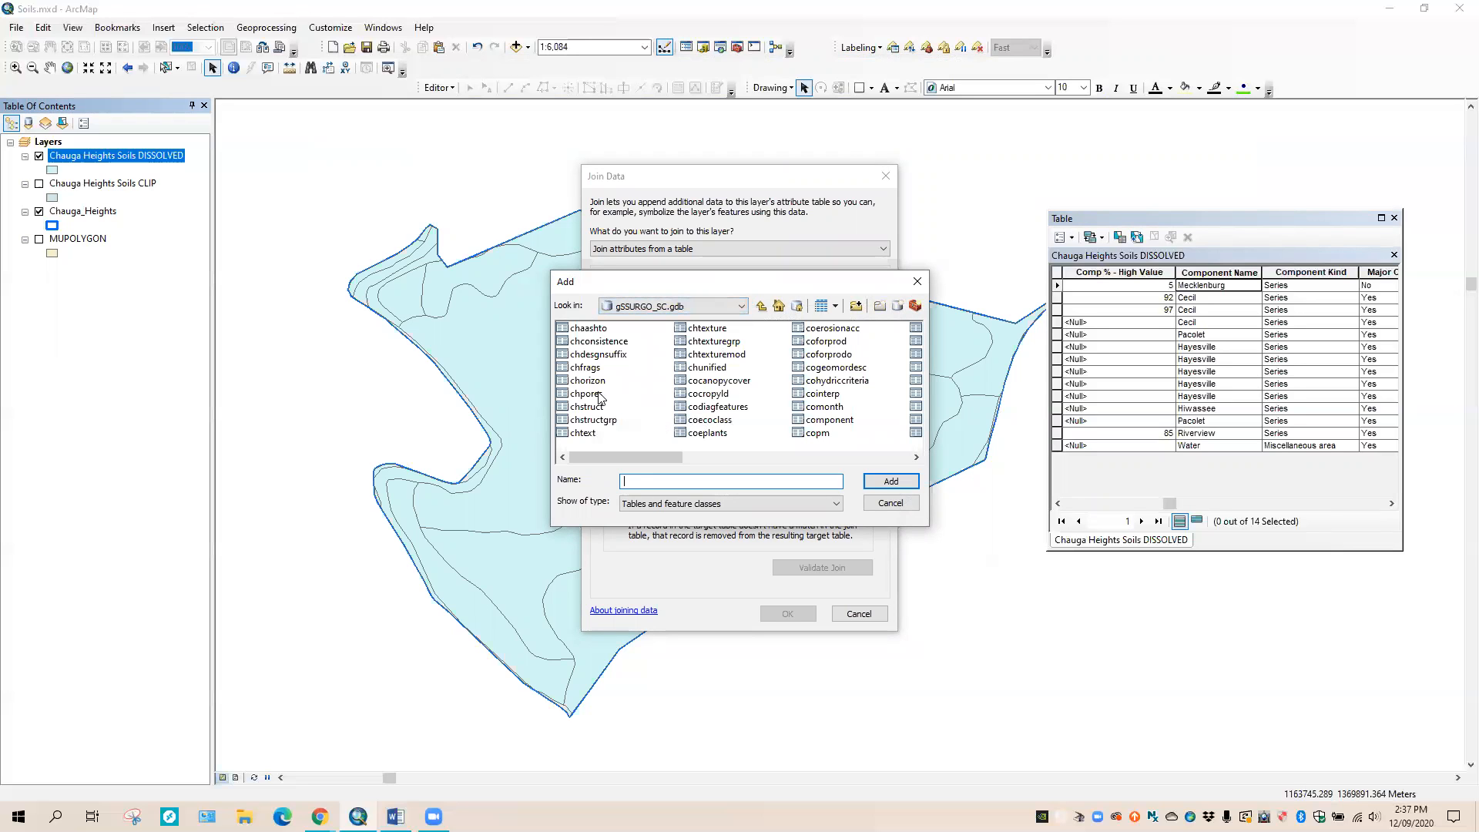
left_click(580, 385)
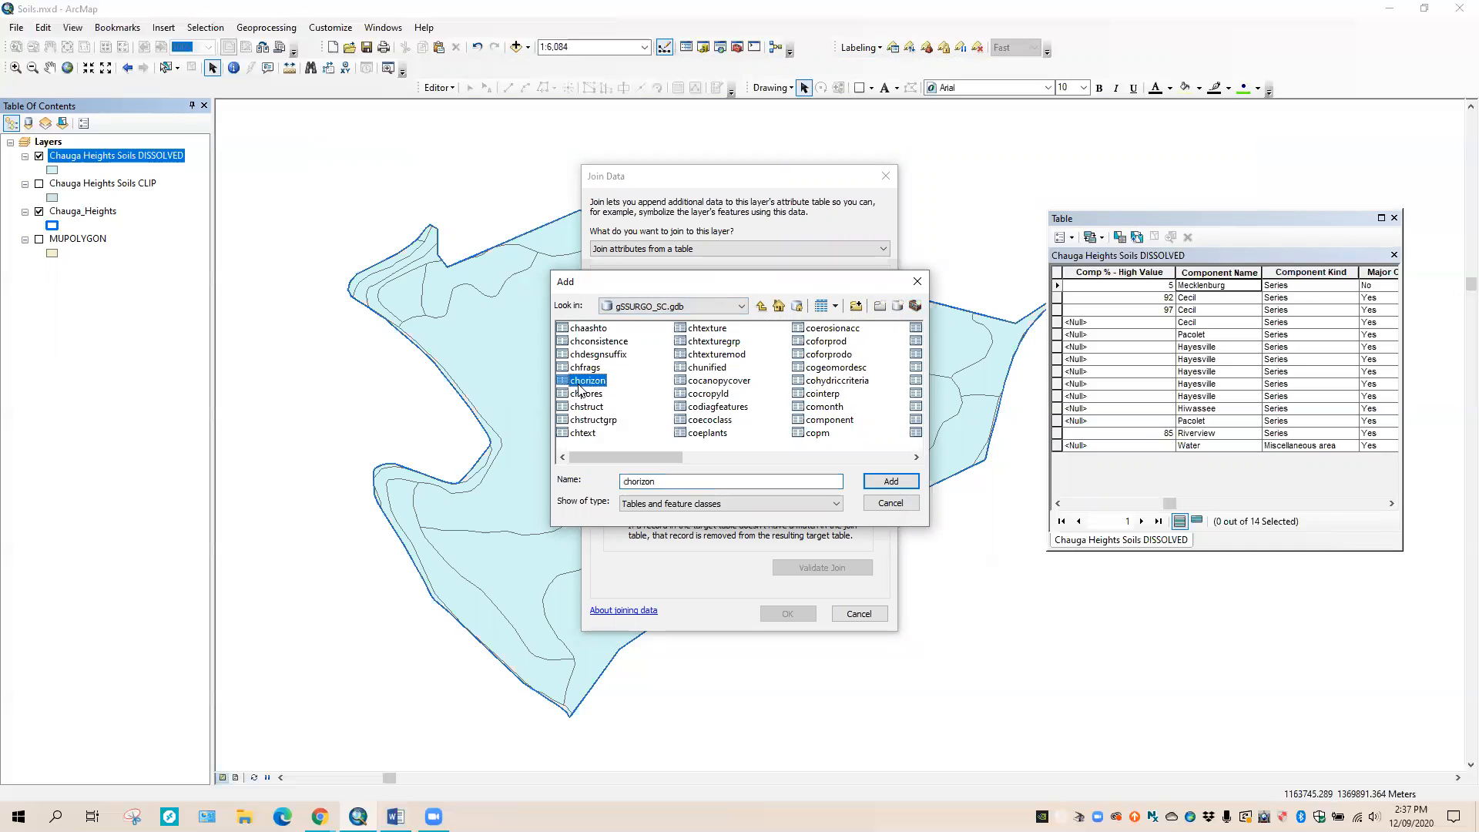
left_click(890, 484)
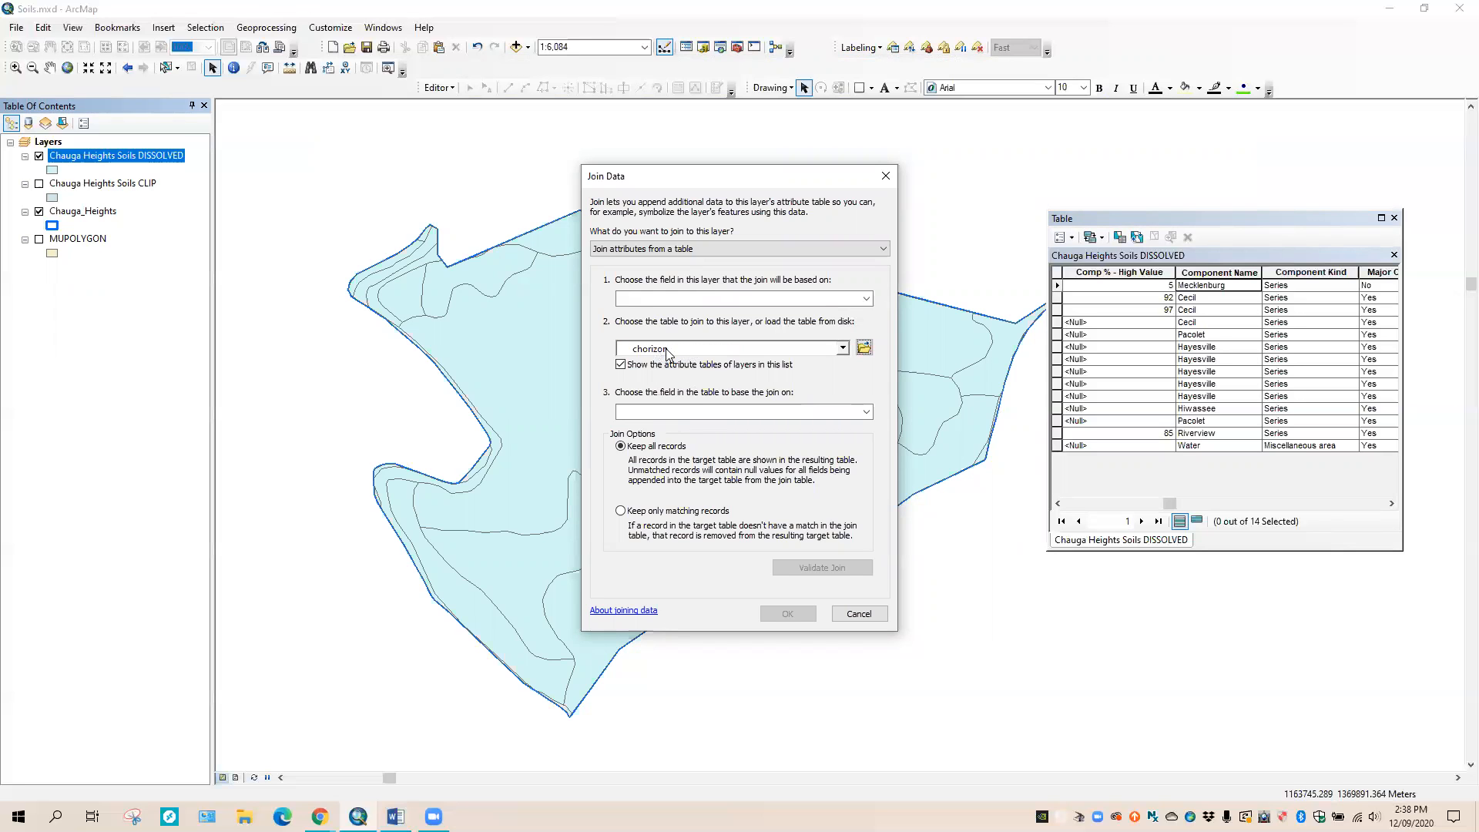
- Join the chorizon table using Component Key as the field on both sides, keeping all records
left_click(867, 298)
left_click_drag(890, 328, 884, 516)
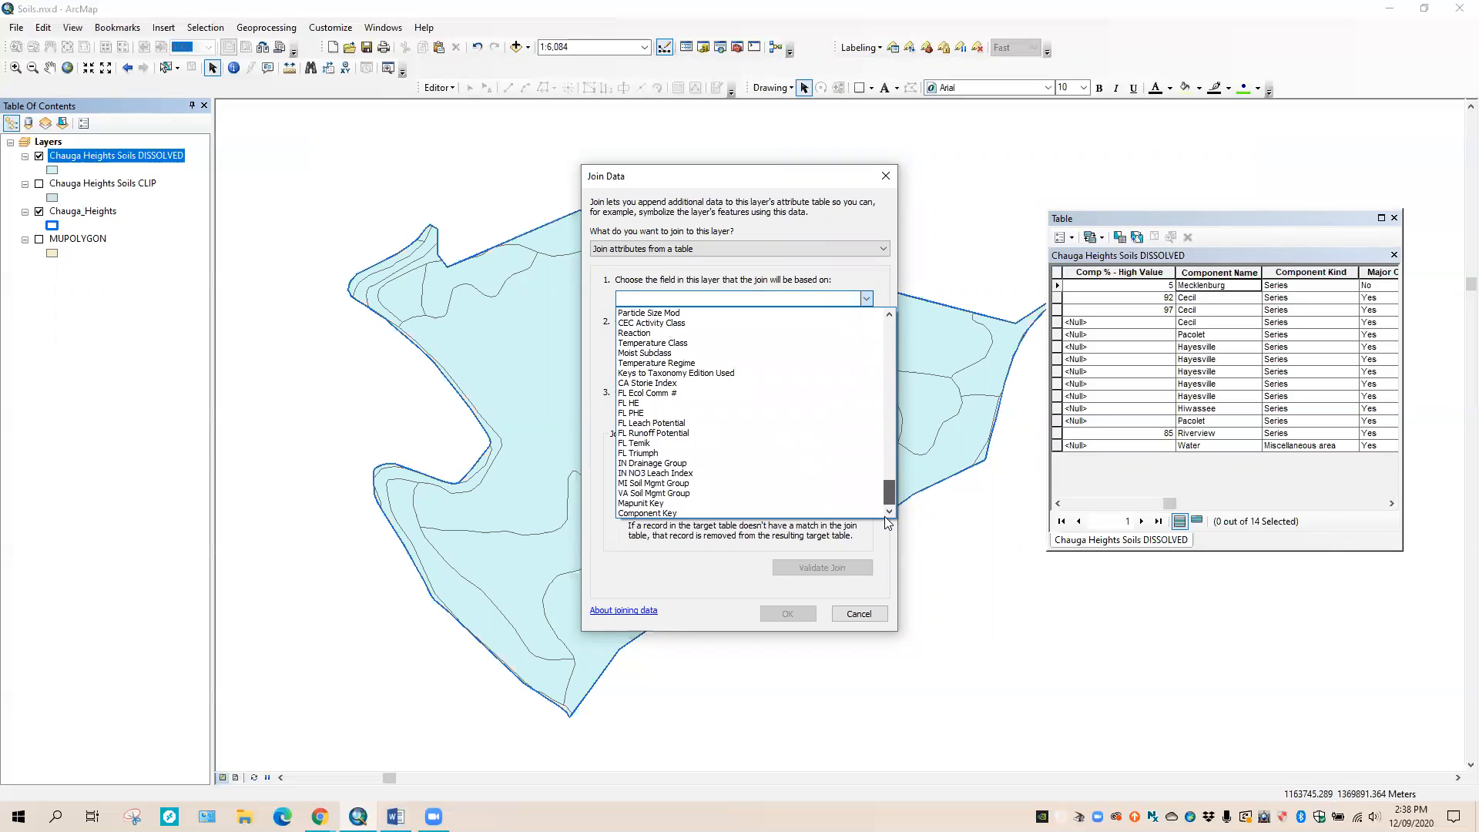
left_click(667, 513)
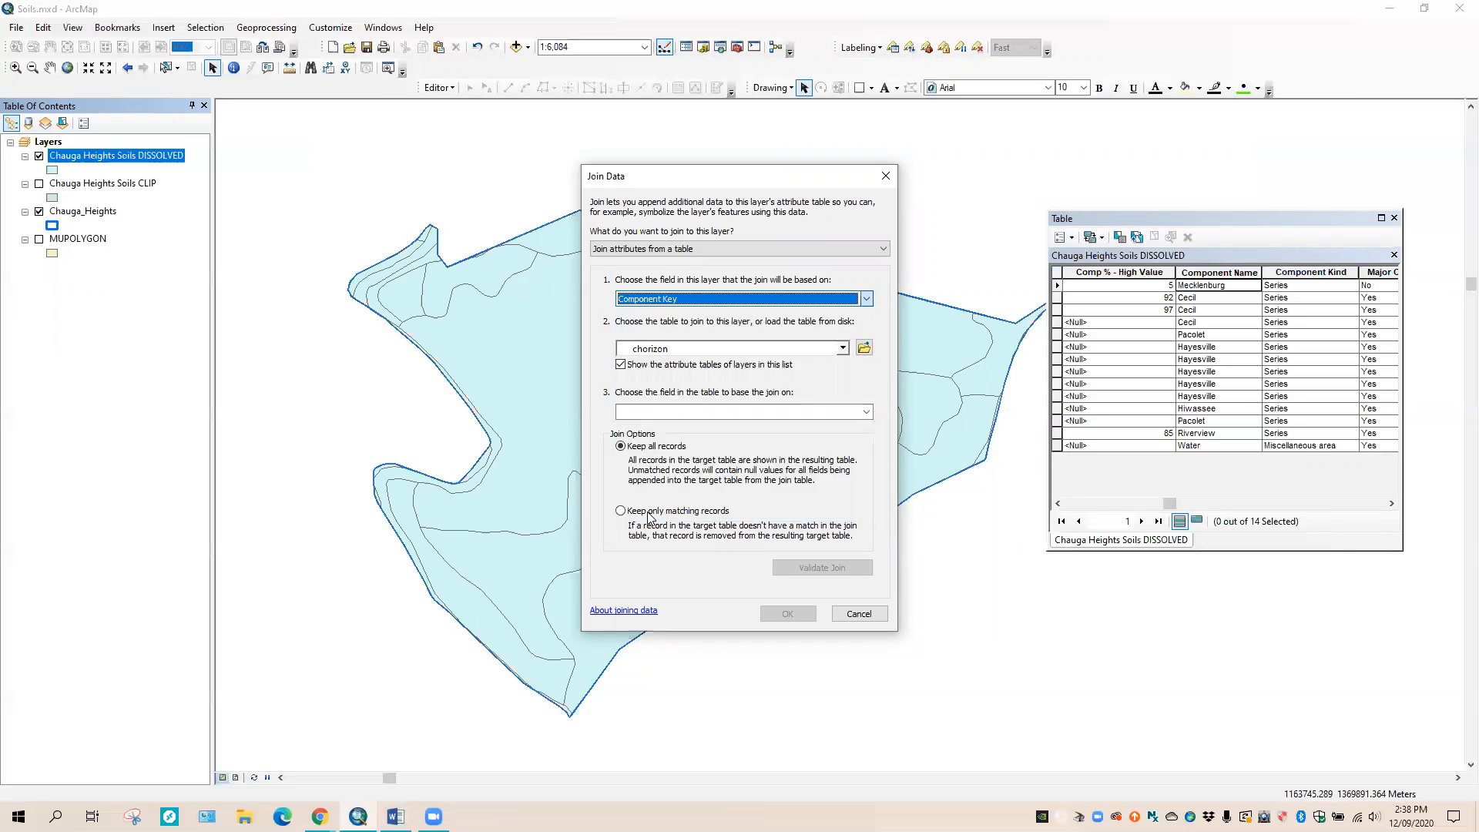
left_click(868, 413)
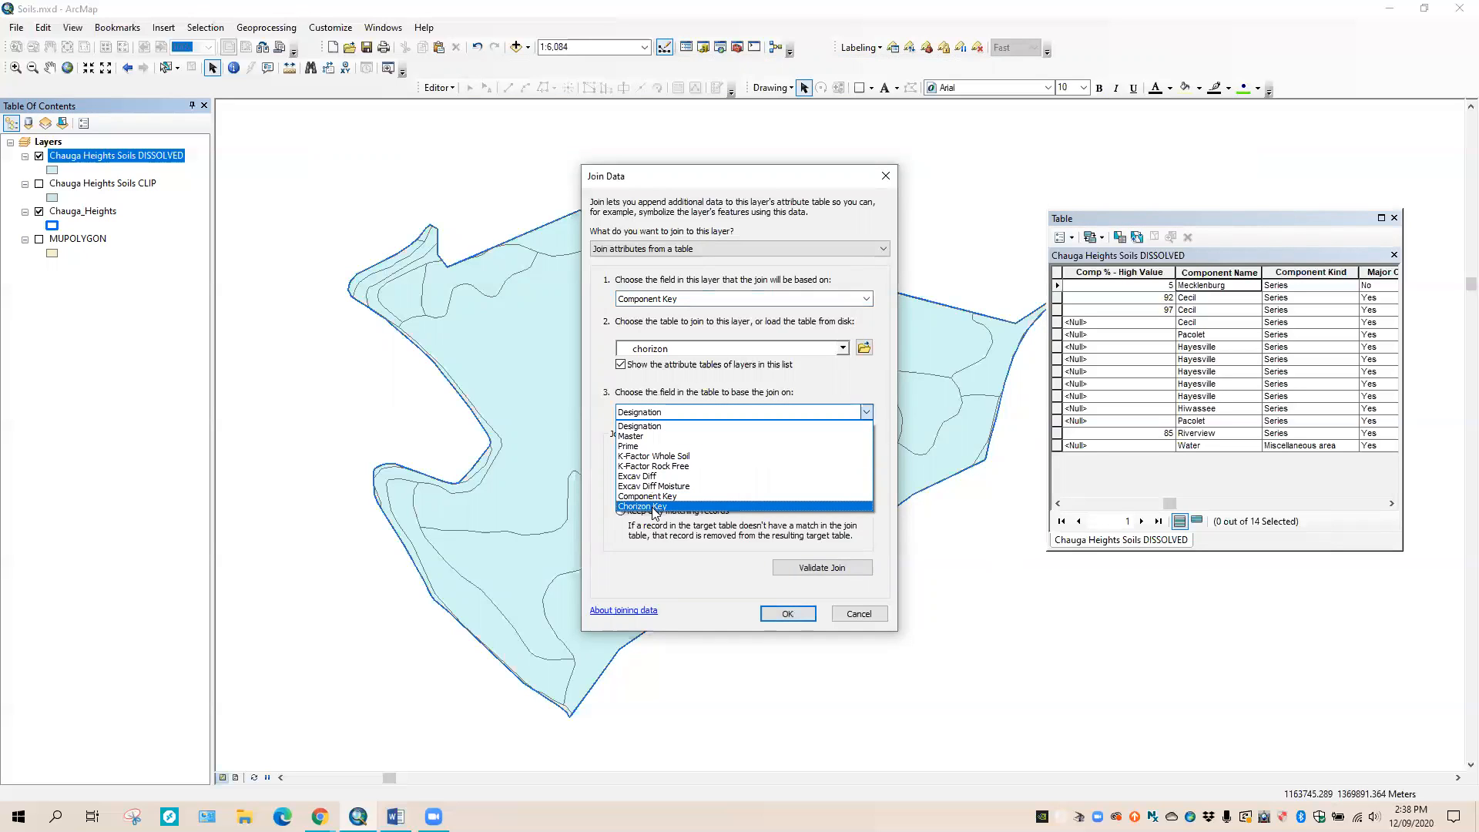
left_click(691, 497)
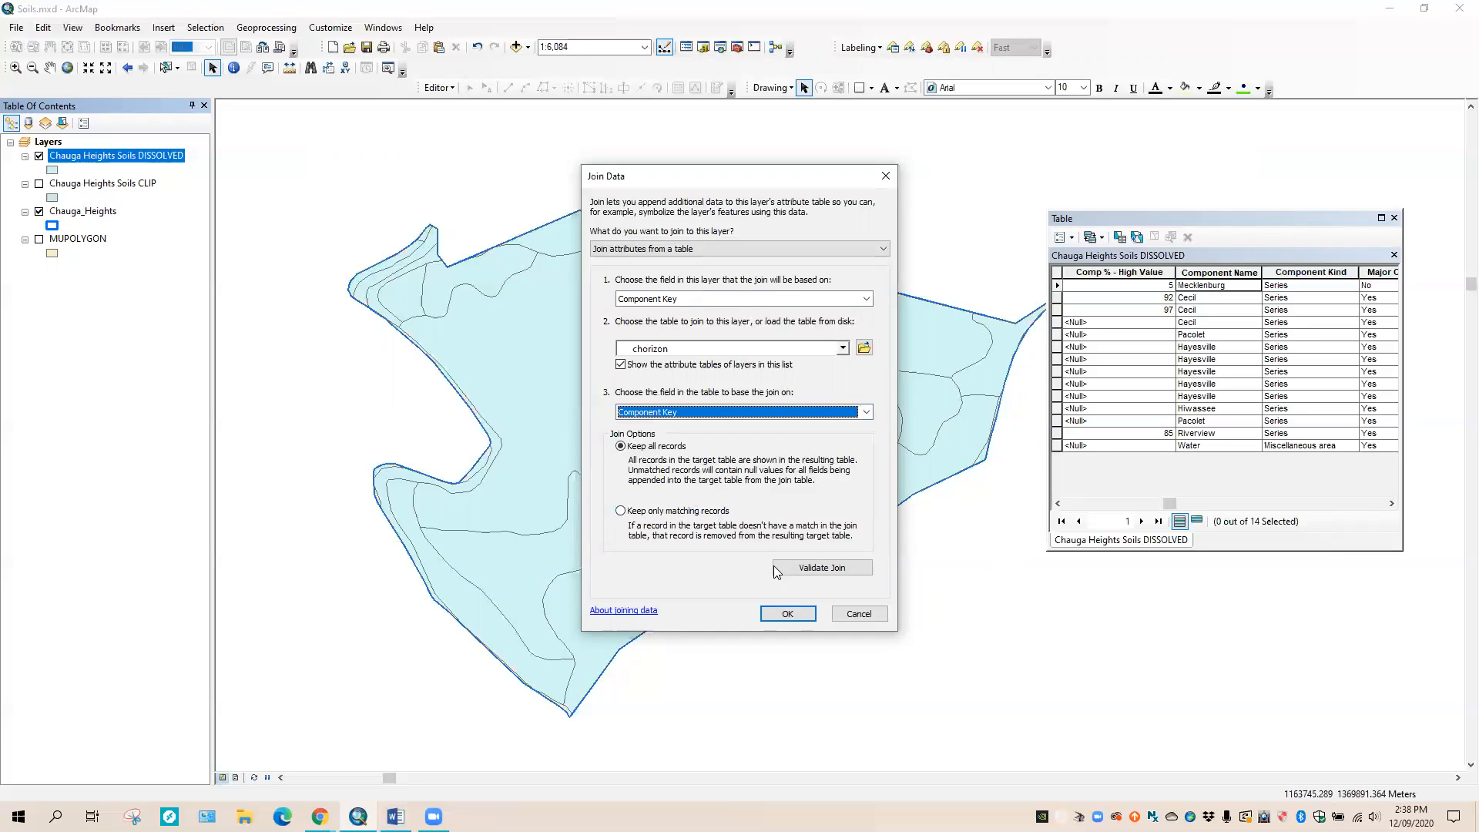
left_click(772, 612)
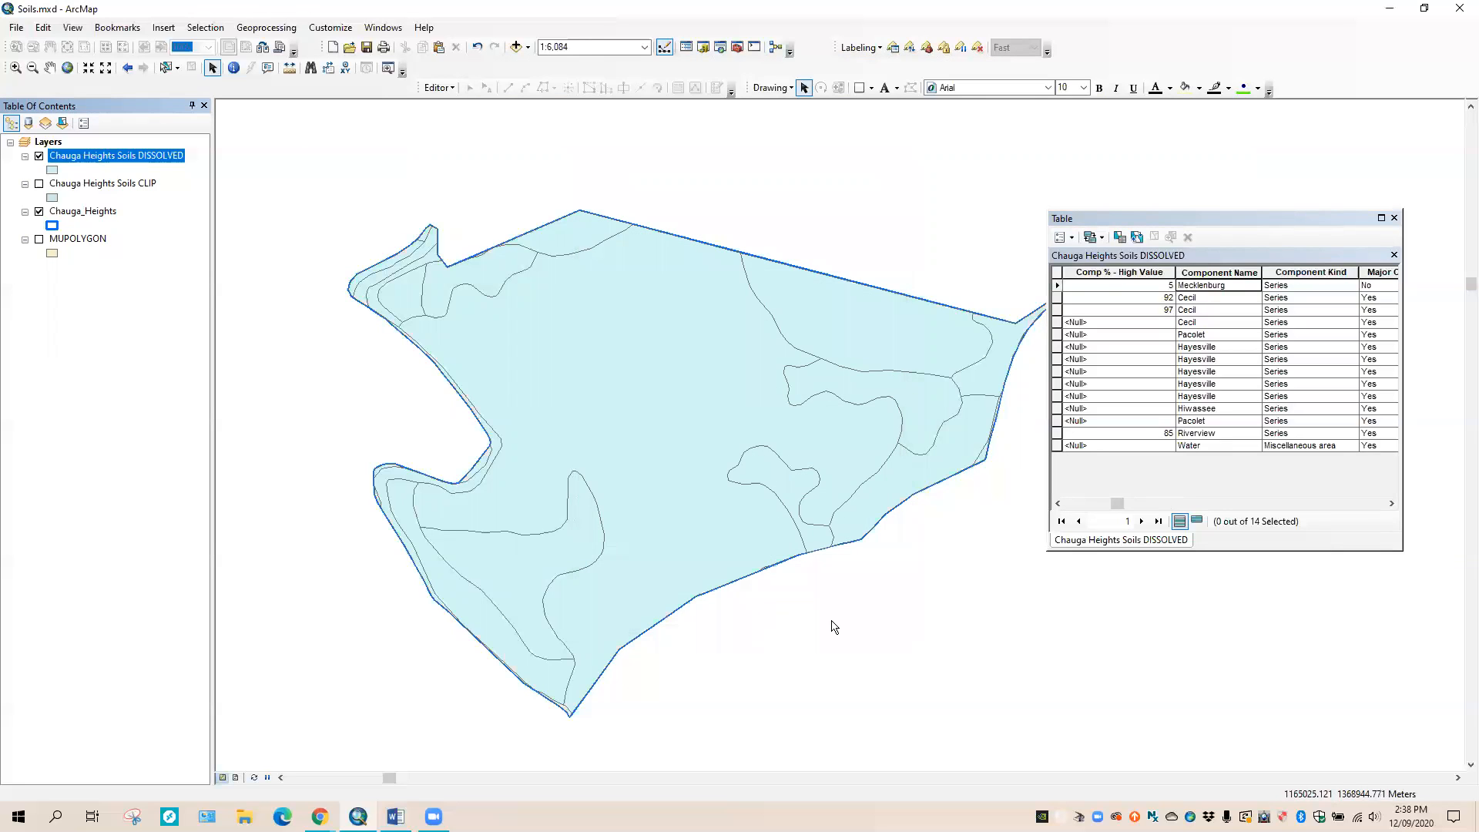
- Widen the attribute table and examine the joined horizon columns, from Master and Top Depth to AWC and 0.33 bar H2O
left_click(1118, 504)
left_click_drag(1117, 504, 1225, 503)
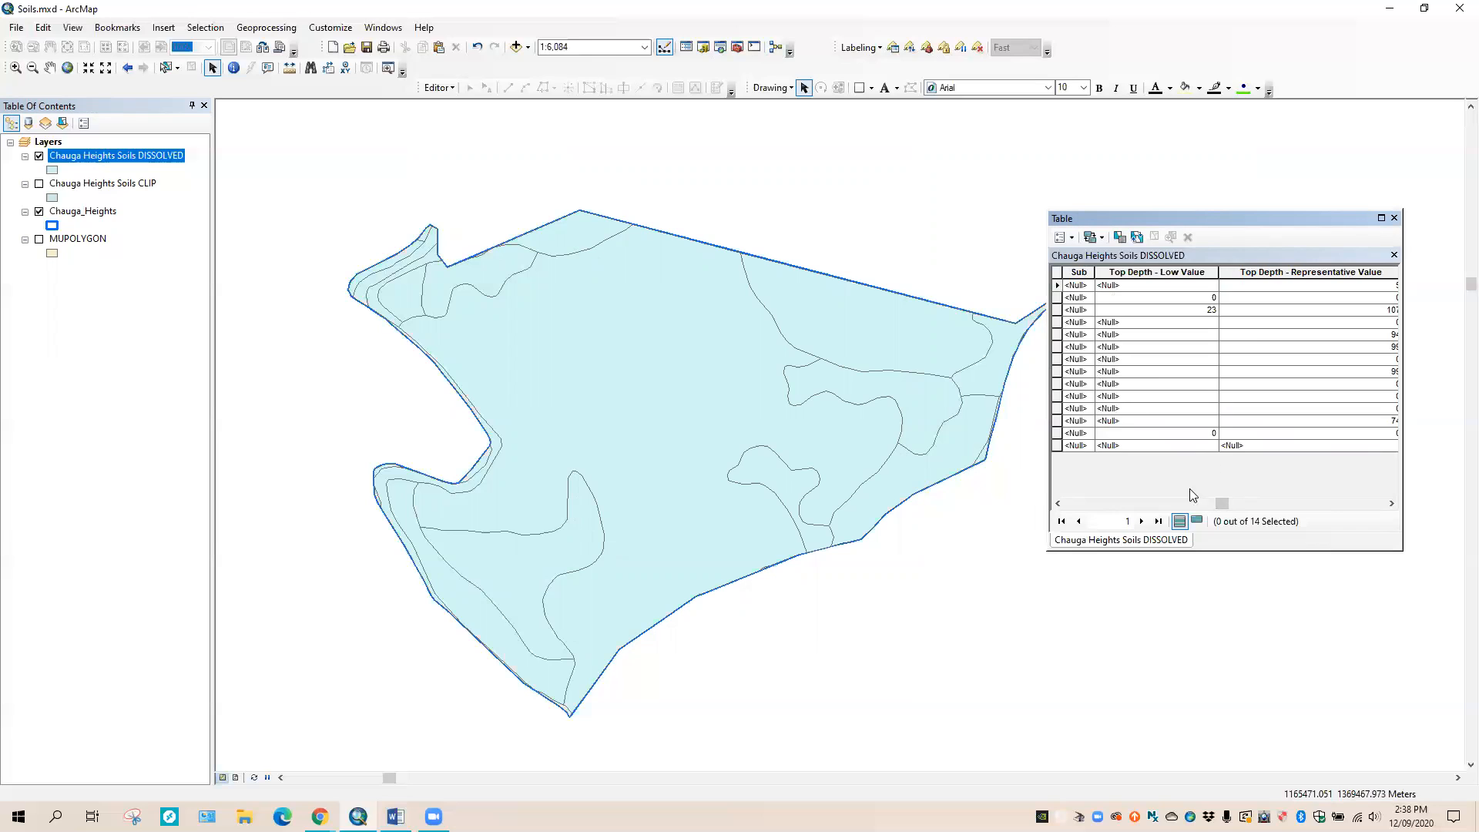
left_click(1097, 499)
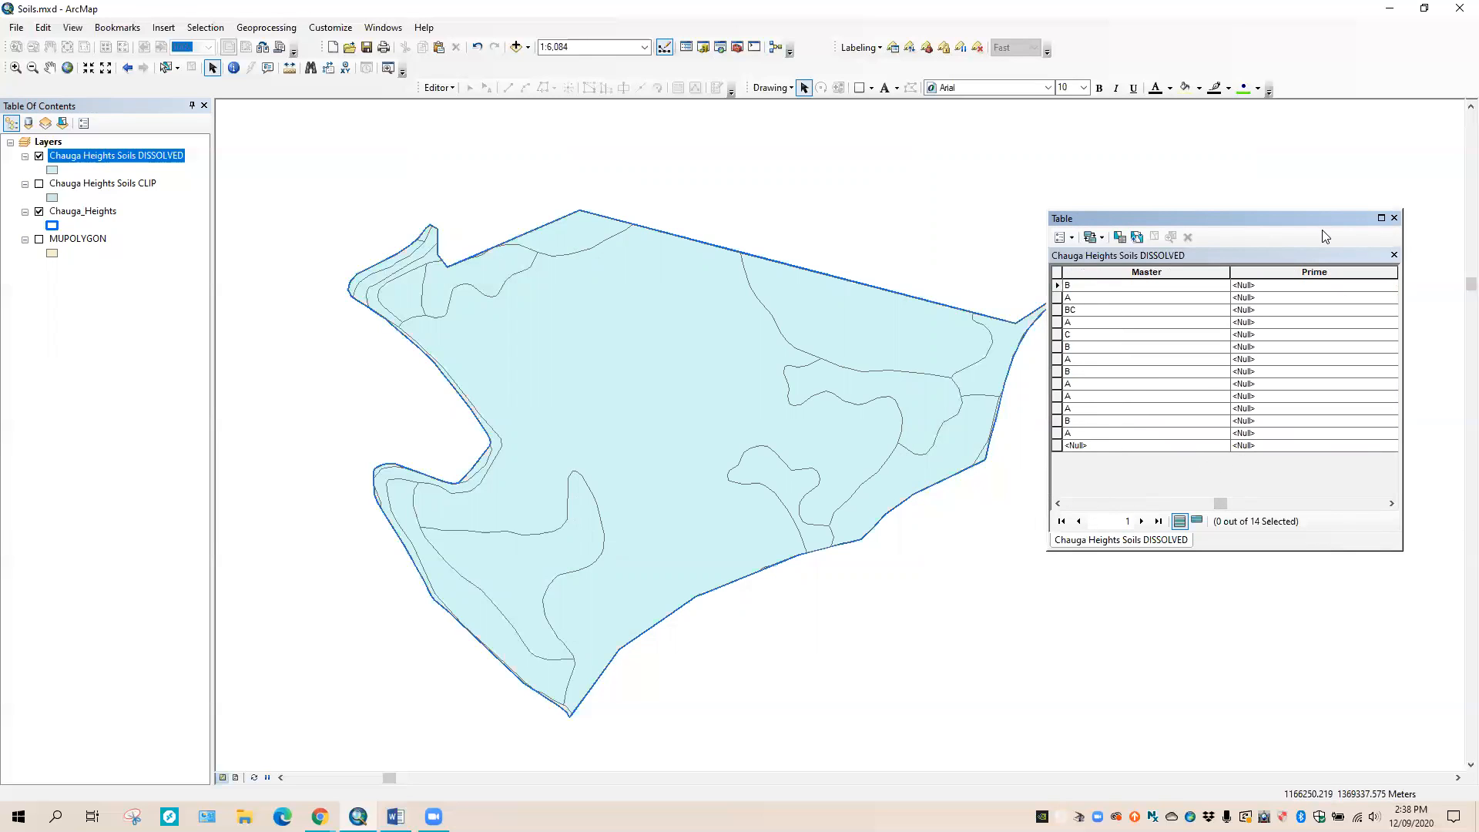
left_click_drag(1306, 219, 567, 192)
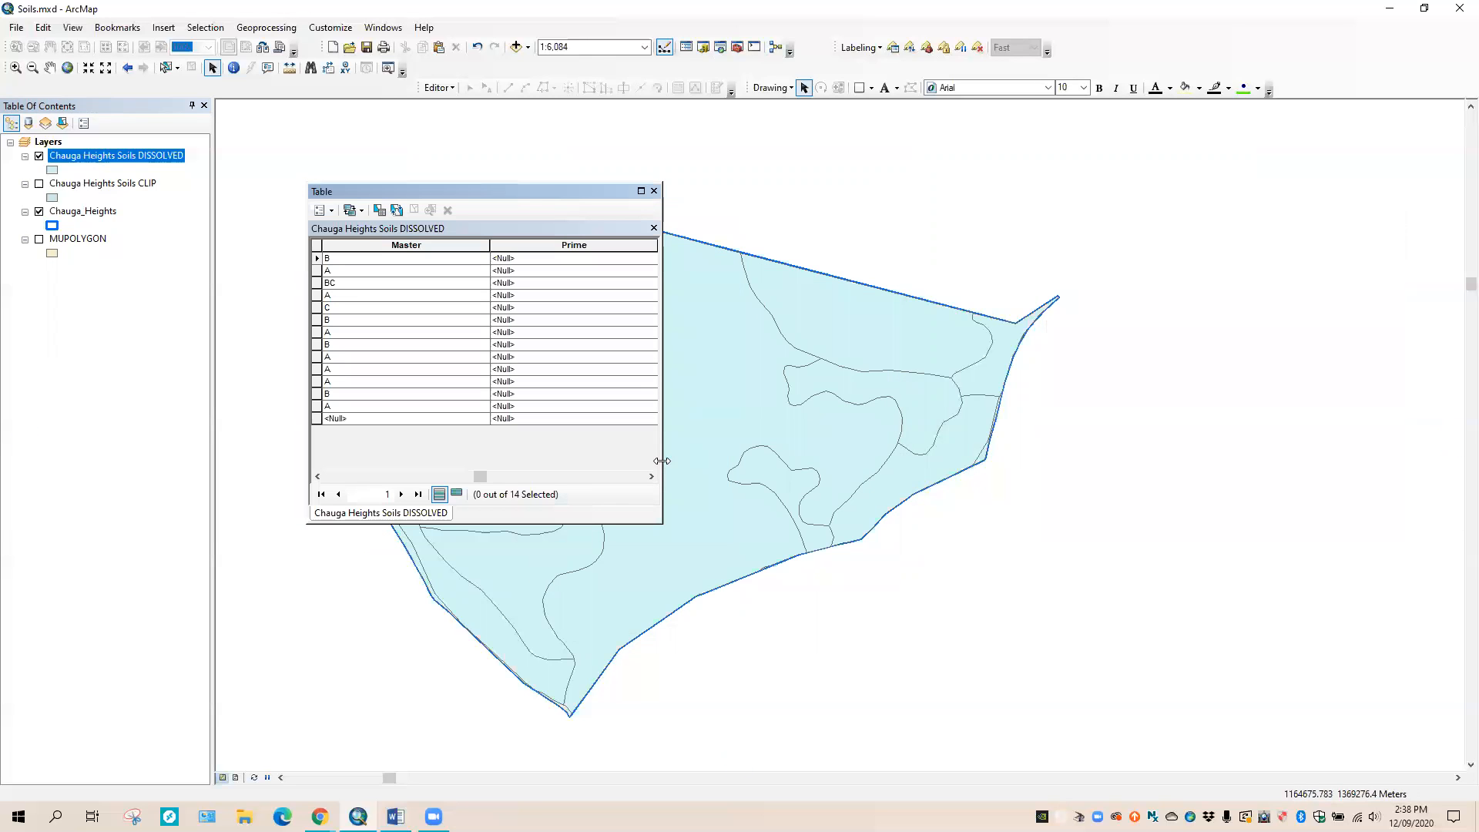
left_click_drag(663, 460, 1273, 459)
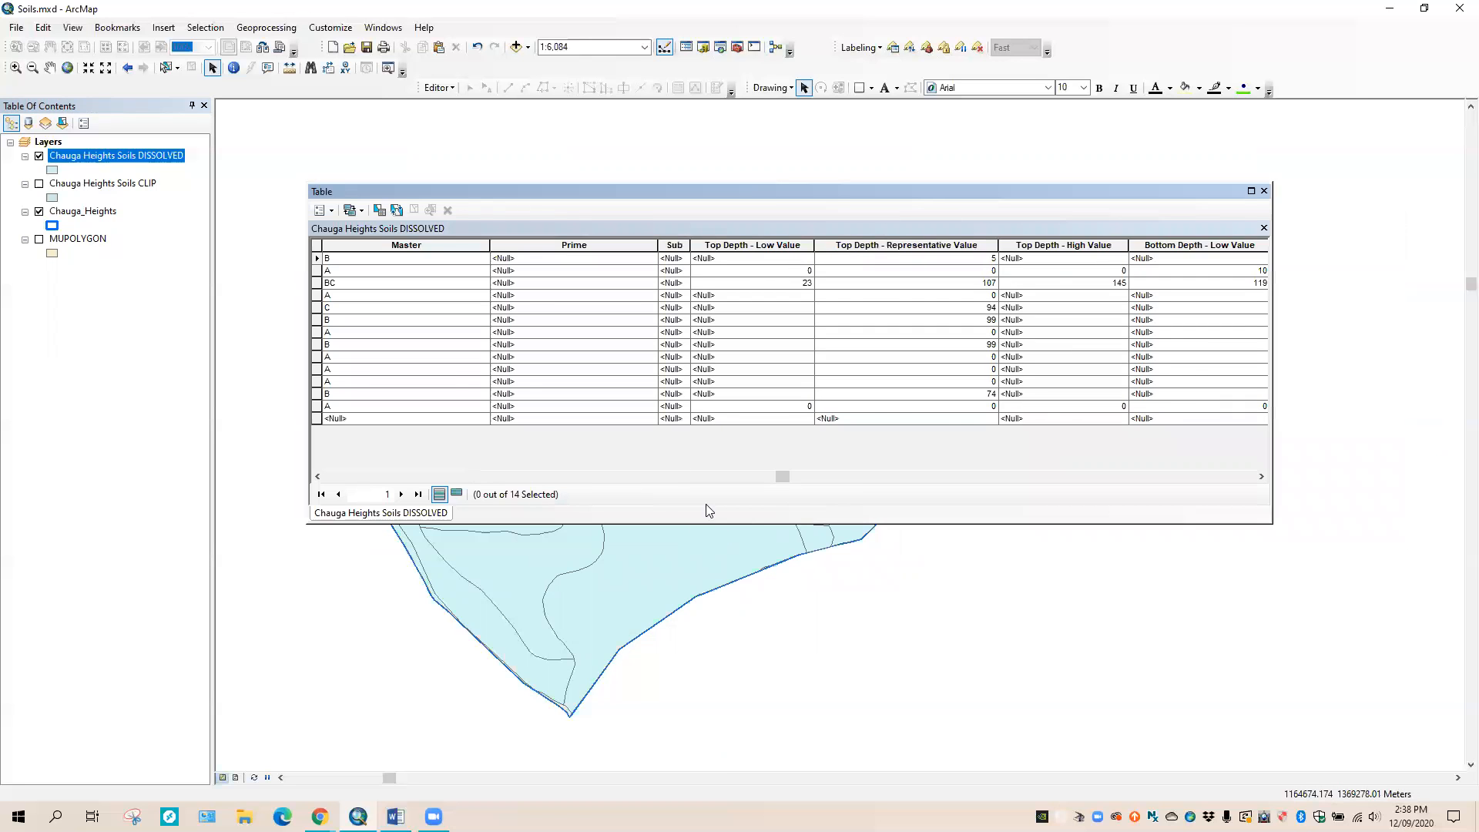
left_click_drag(785, 477, 965, 478)
left_click_drag(970, 486, 1020, 489)
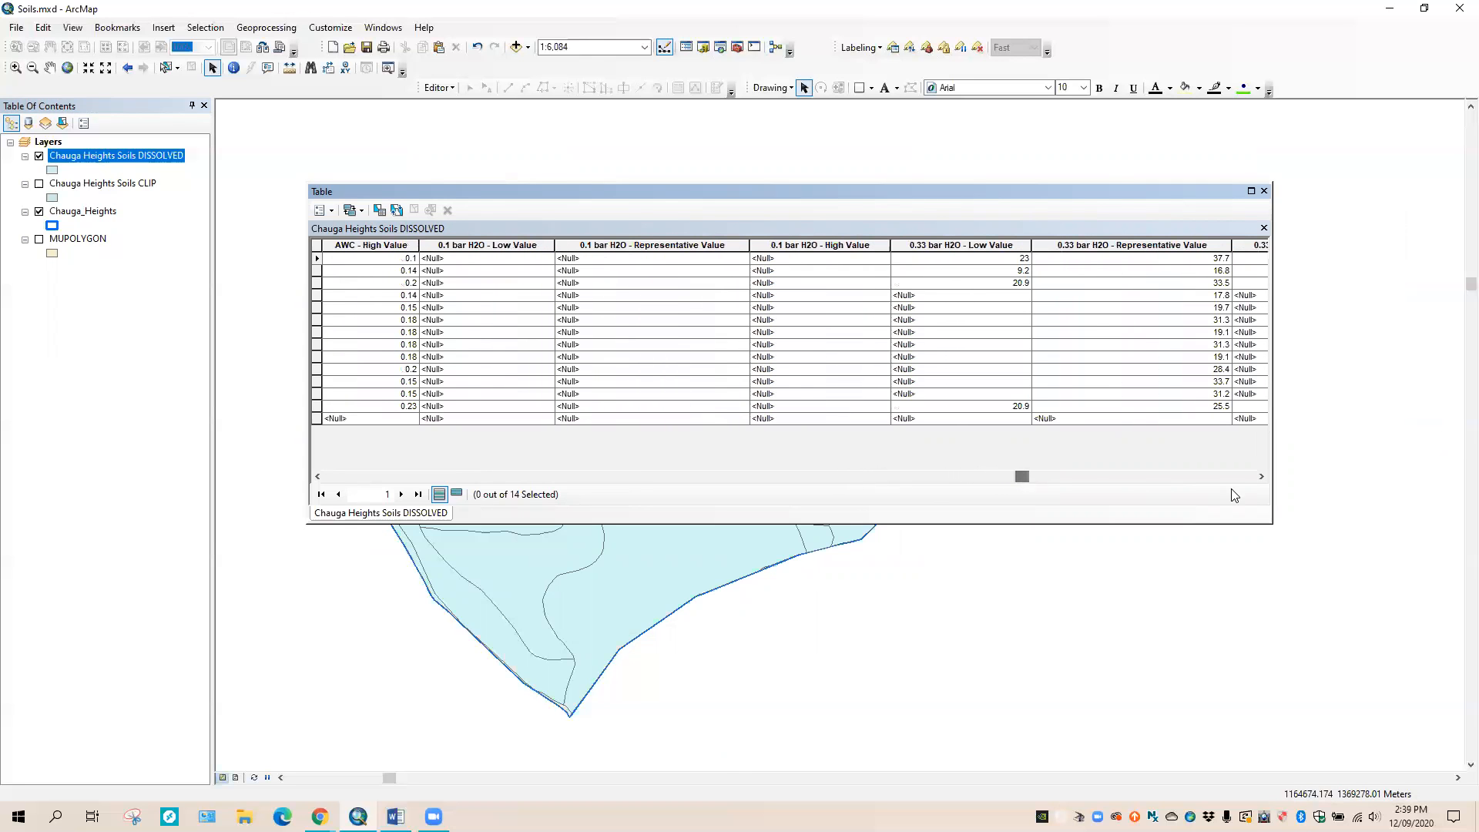
- Examine the horizon columns from AWC back through Ksat and organic matter, and highlight the Total Clay low and representative value columns
left_click(321, 478)
left_click(321, 478)
left_click(321, 477)
left_click(321, 478)
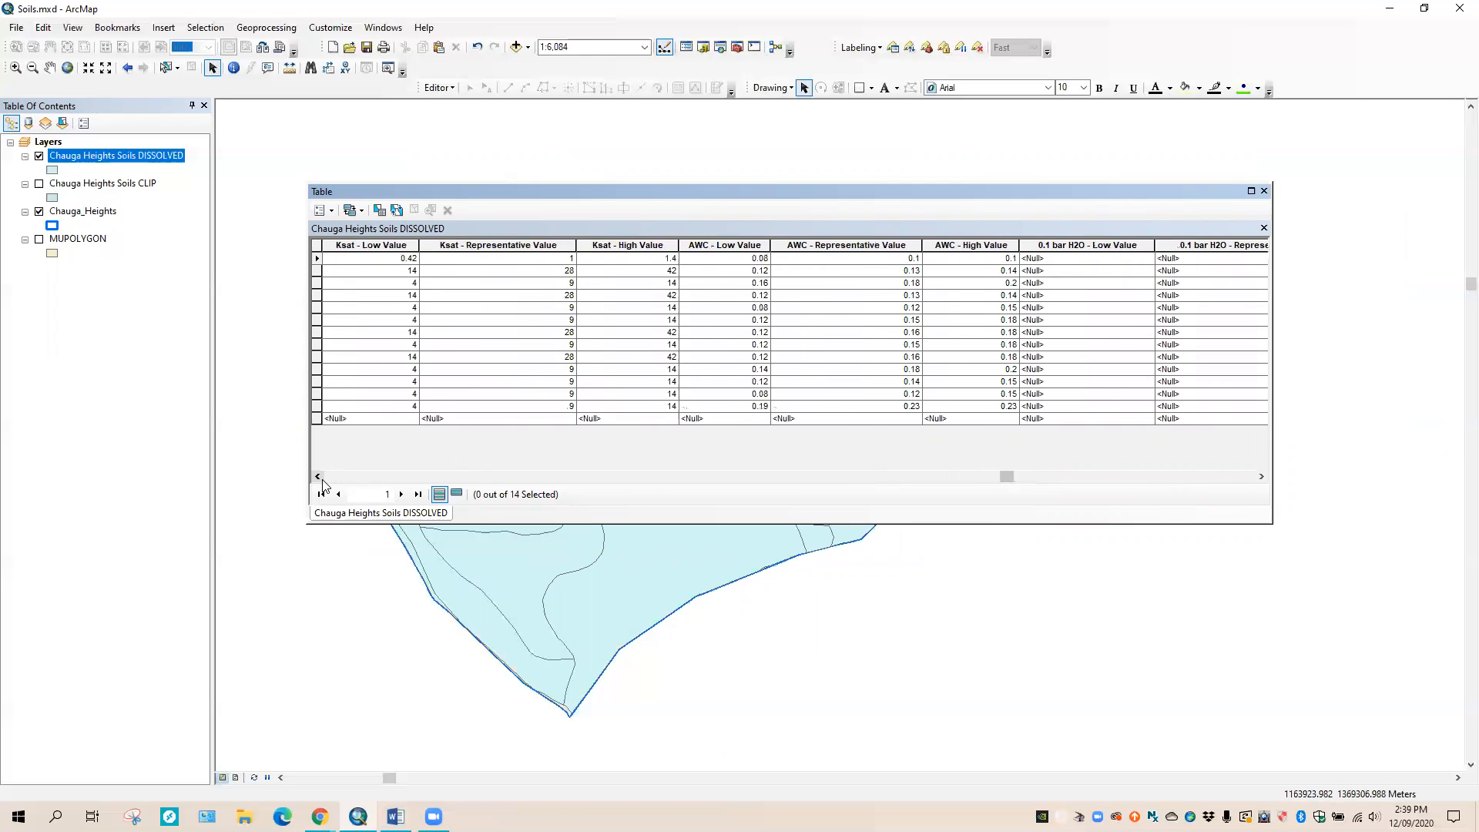
left_click(321, 477)
left_click(321, 478)
left_click(322, 478)
left_click(321, 478)
left_click(322, 477)
left_click(321, 477)
left_click(322, 478)
left_click(321, 478)
left_click(321, 478)
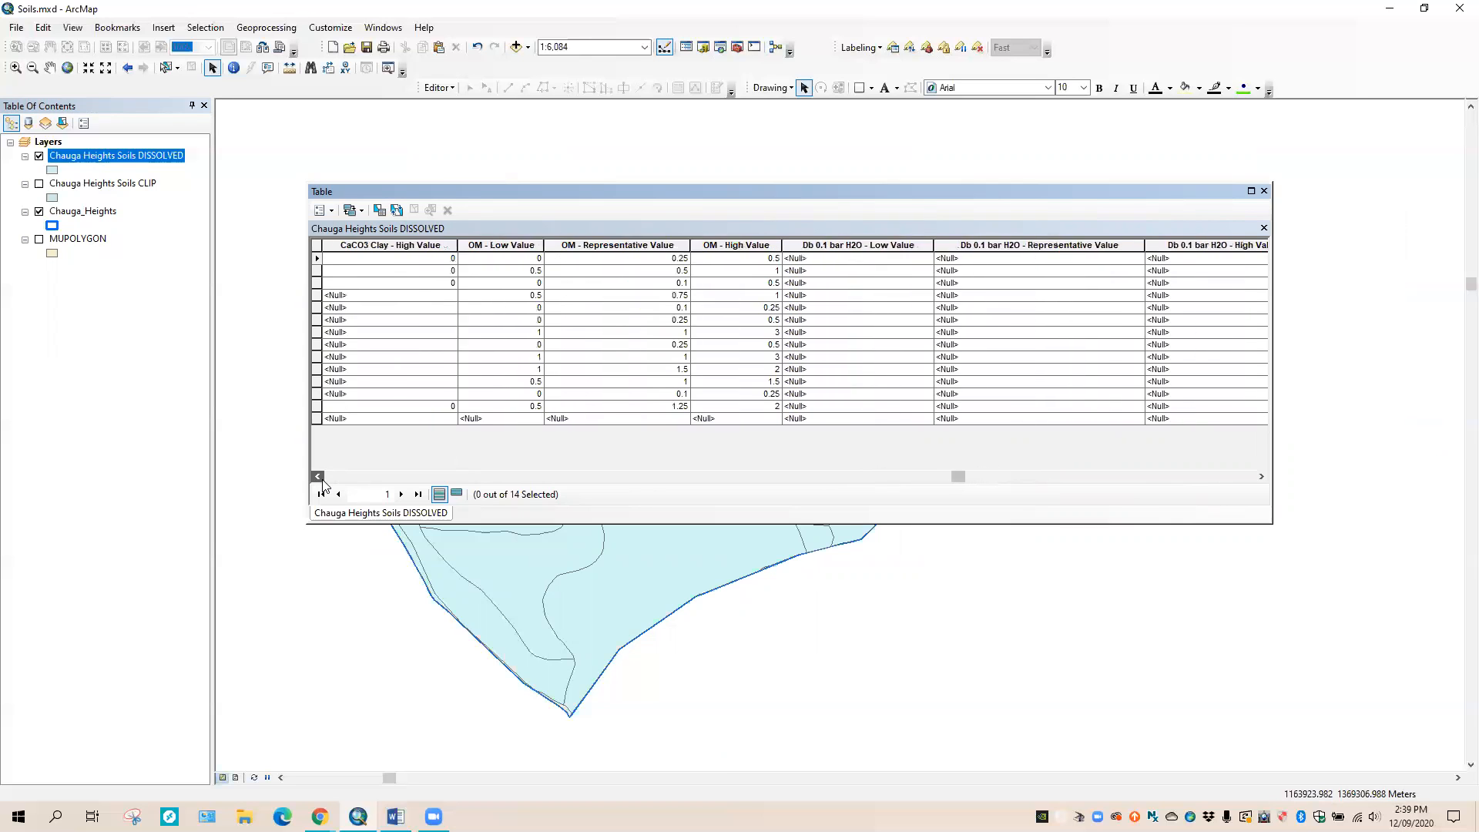
left_click(321, 477)
left_click(321, 478)
left_click(321, 478)
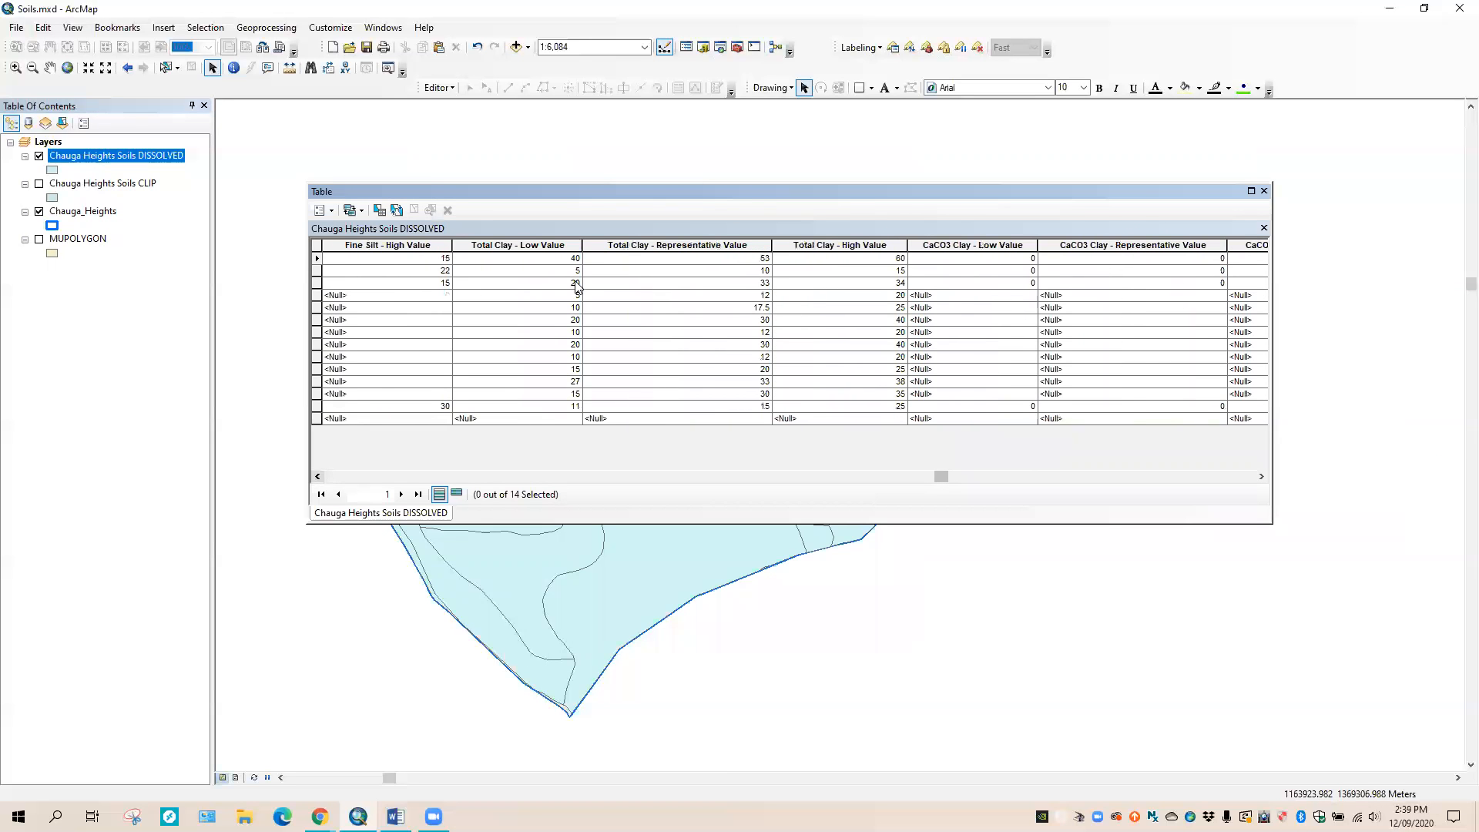
left_click(556, 244)
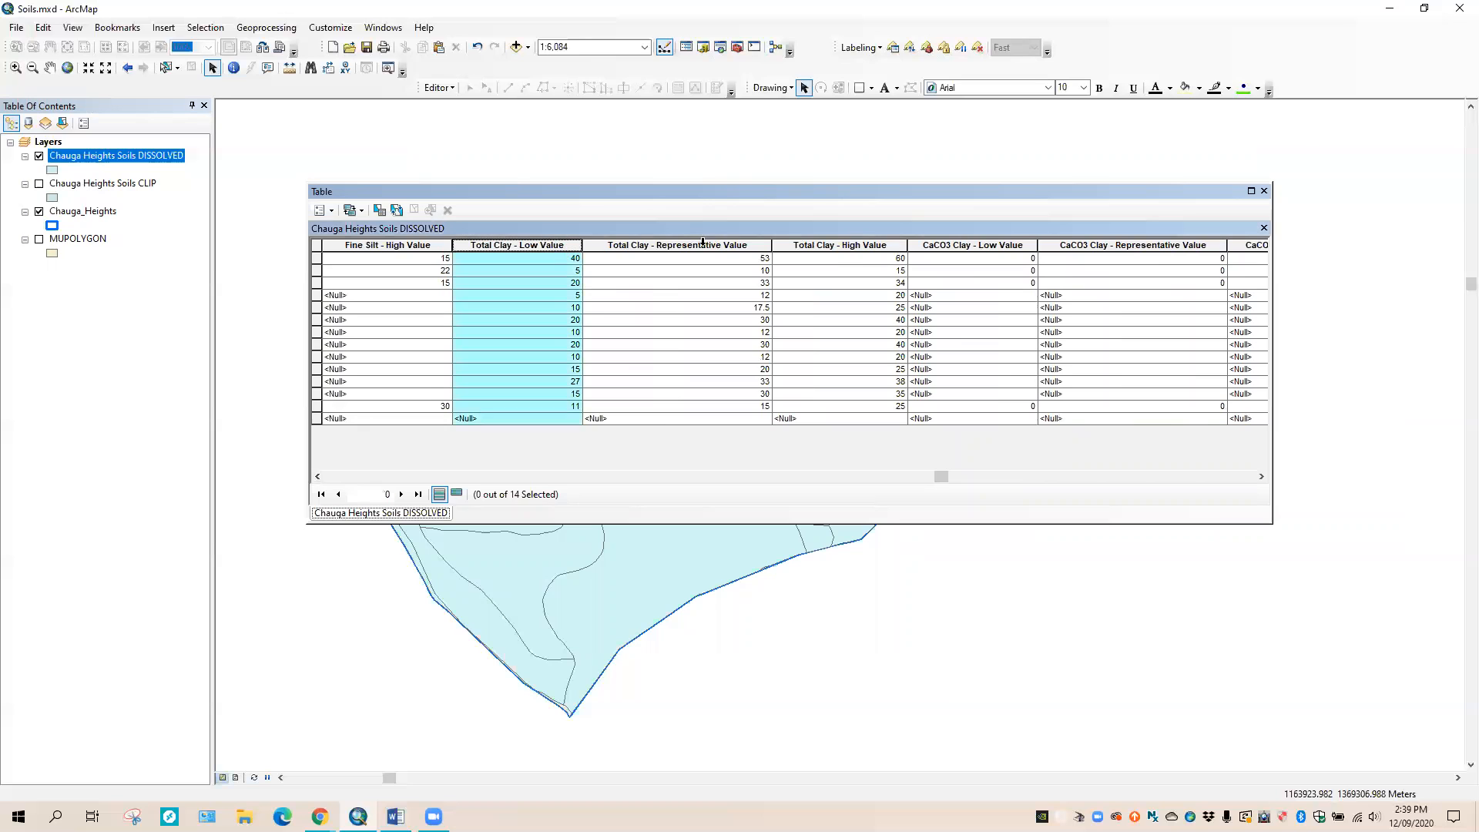
left_click(676, 245)
- Examine the joined horizon columns from Total Silt and Coarse Silt back through Very Fine Sand and the preceding fields
left_click(319, 477)
left_click(319, 476)
left_click(319, 477)
left_click(319, 478)
left_click(318, 477)
left_click(319, 478)
left_click(319, 477)
left_click(319, 478)
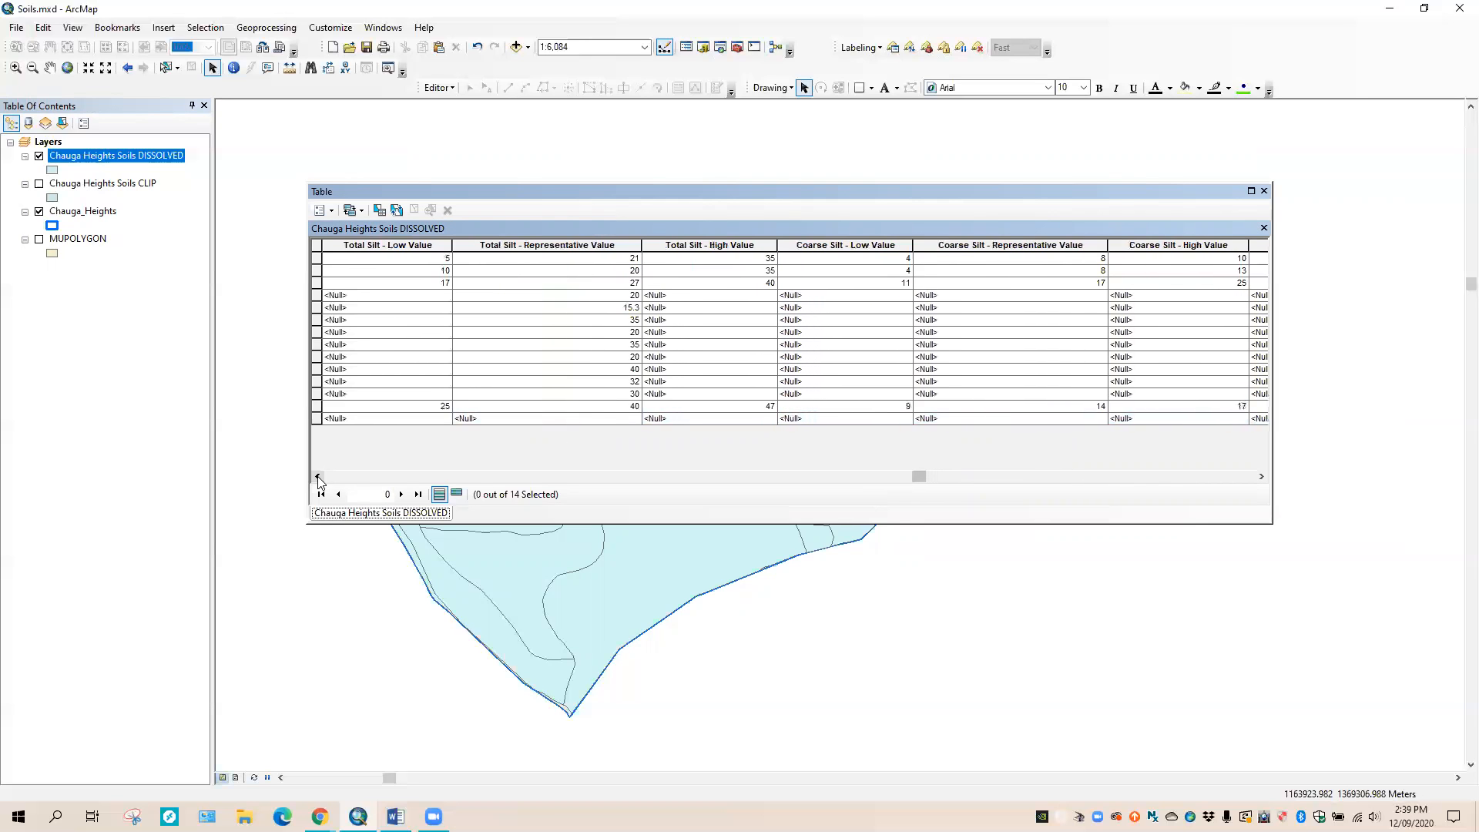
left_click(319, 478)
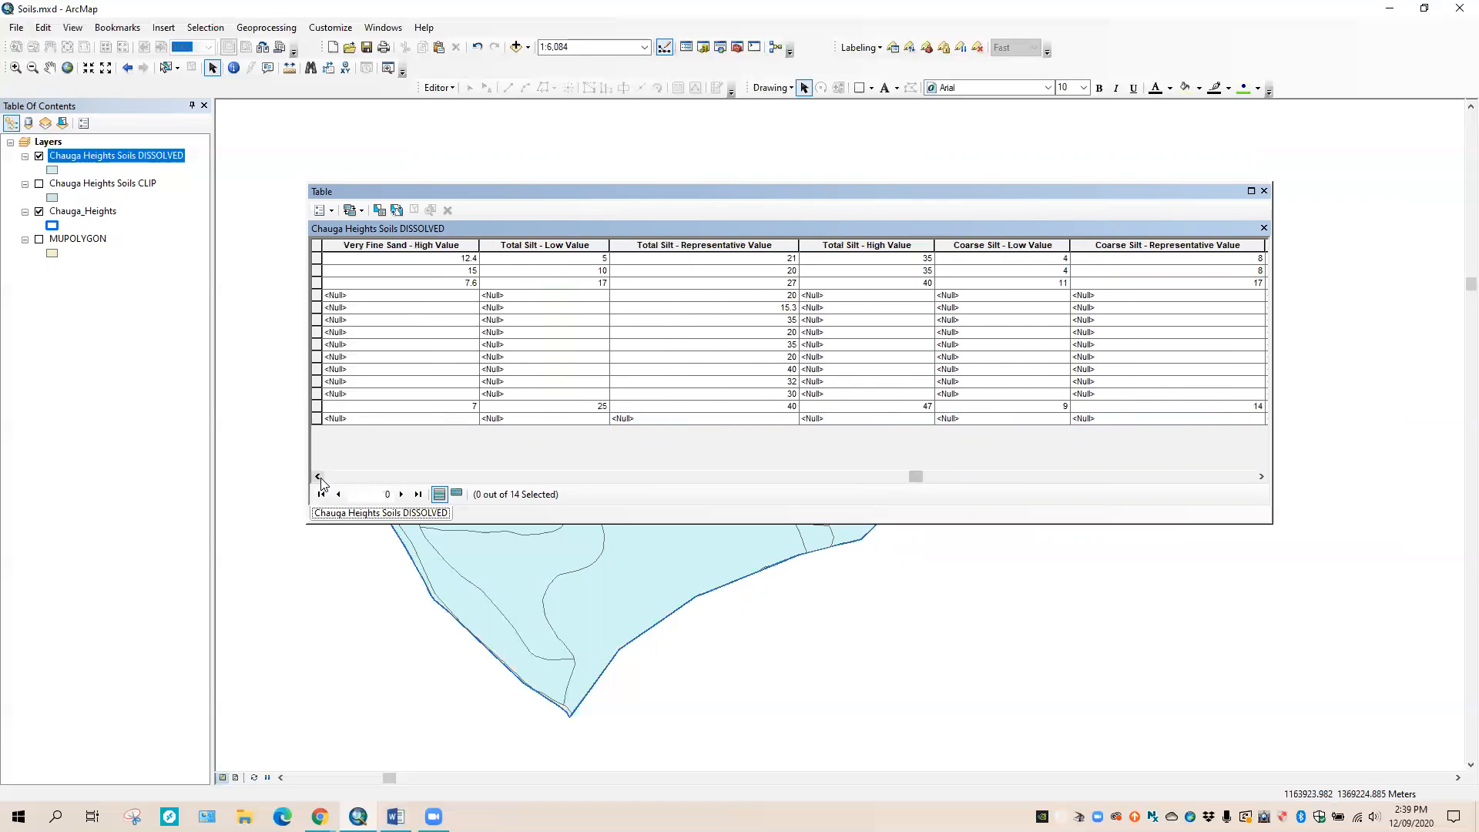
left_click(319, 478)
left_click(319, 477)
left_click(319, 477)
left_click(319, 478)
left_click(319, 477)
left_click(319, 477)
left_click(319, 477)
left_click(319, 478)
left_click(319, 477)
left_click(318, 477)
left_click(319, 478)
left_click(319, 477)
left_click(319, 477)
left_click(319, 477)
left_click(319, 478)
left_click(319, 477)
left_click(319, 477)
left_click(319, 478)
left_click(319, 478)
left_click(319, 478)
left_click(319, 478)
left_click(318, 478)
- Review the Sieve, Thickness and Bottom Depth columns back to the horizon Designation and Master fields
left_click(978, 478)
left_click(978, 477)
left_click(978, 478)
left_click(978, 478)
left_click(978, 478)
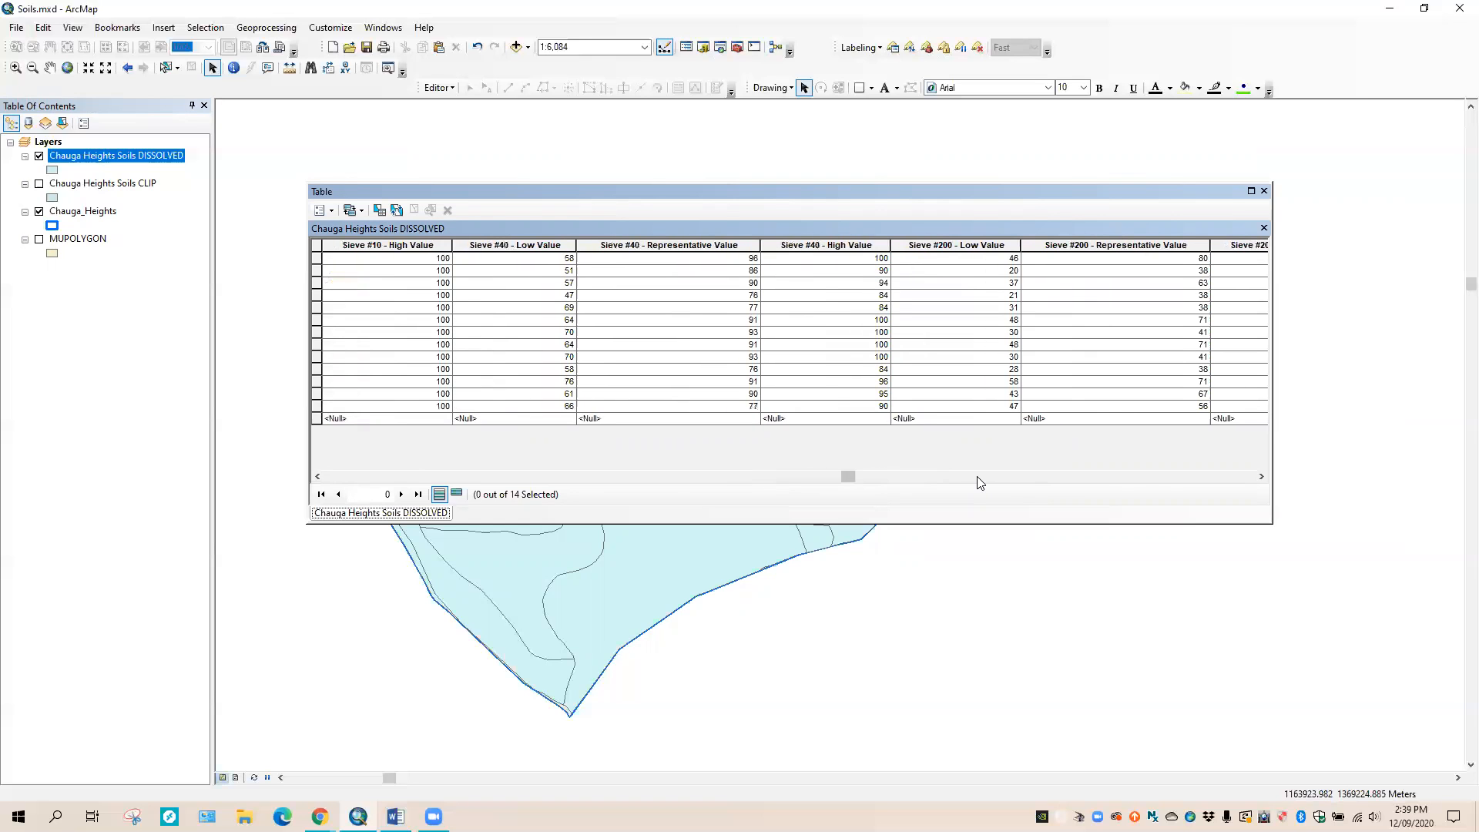
left_click(473, 478)
left_click(473, 478)
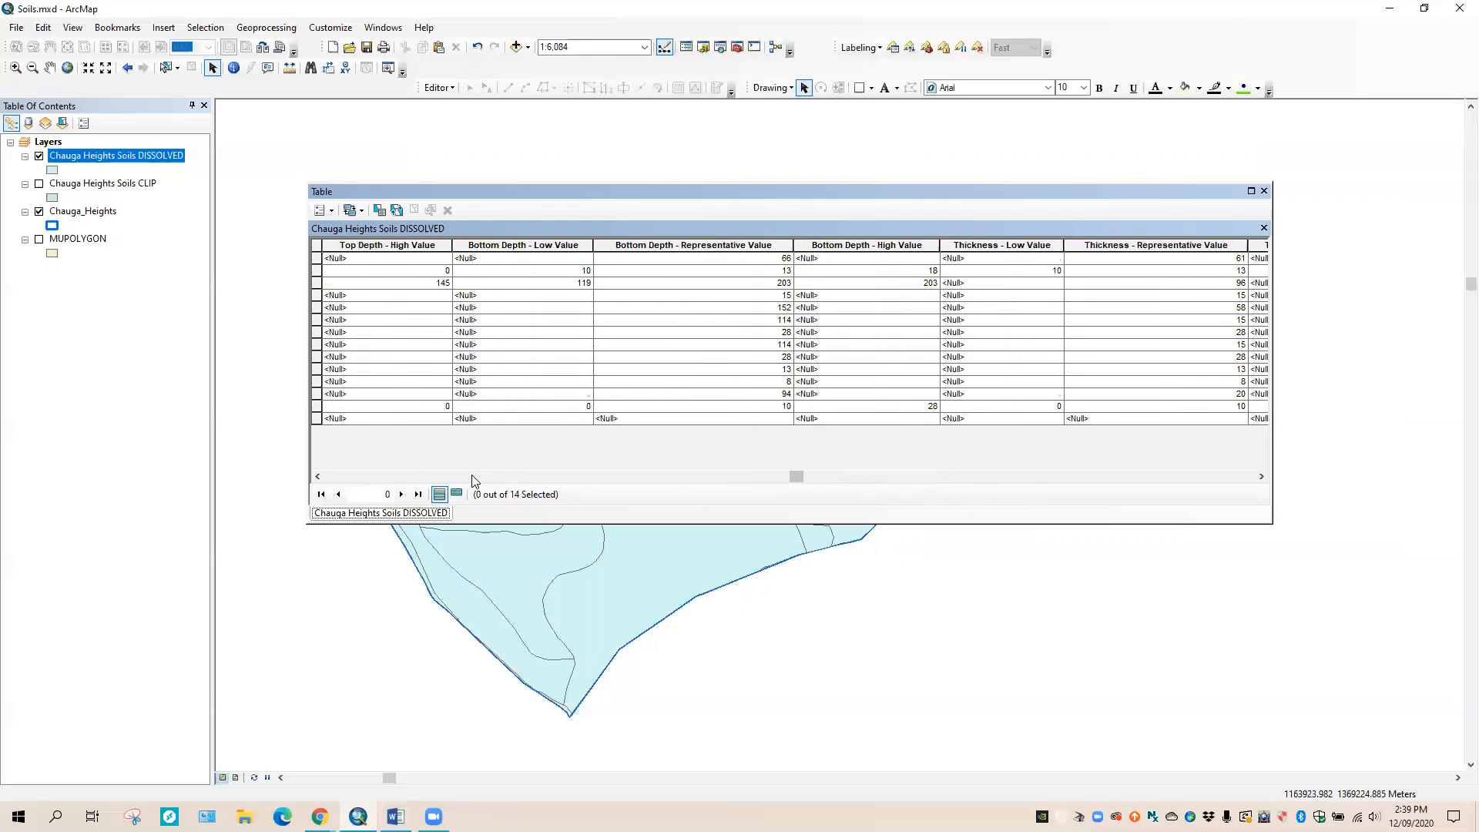
left_click(473, 478)
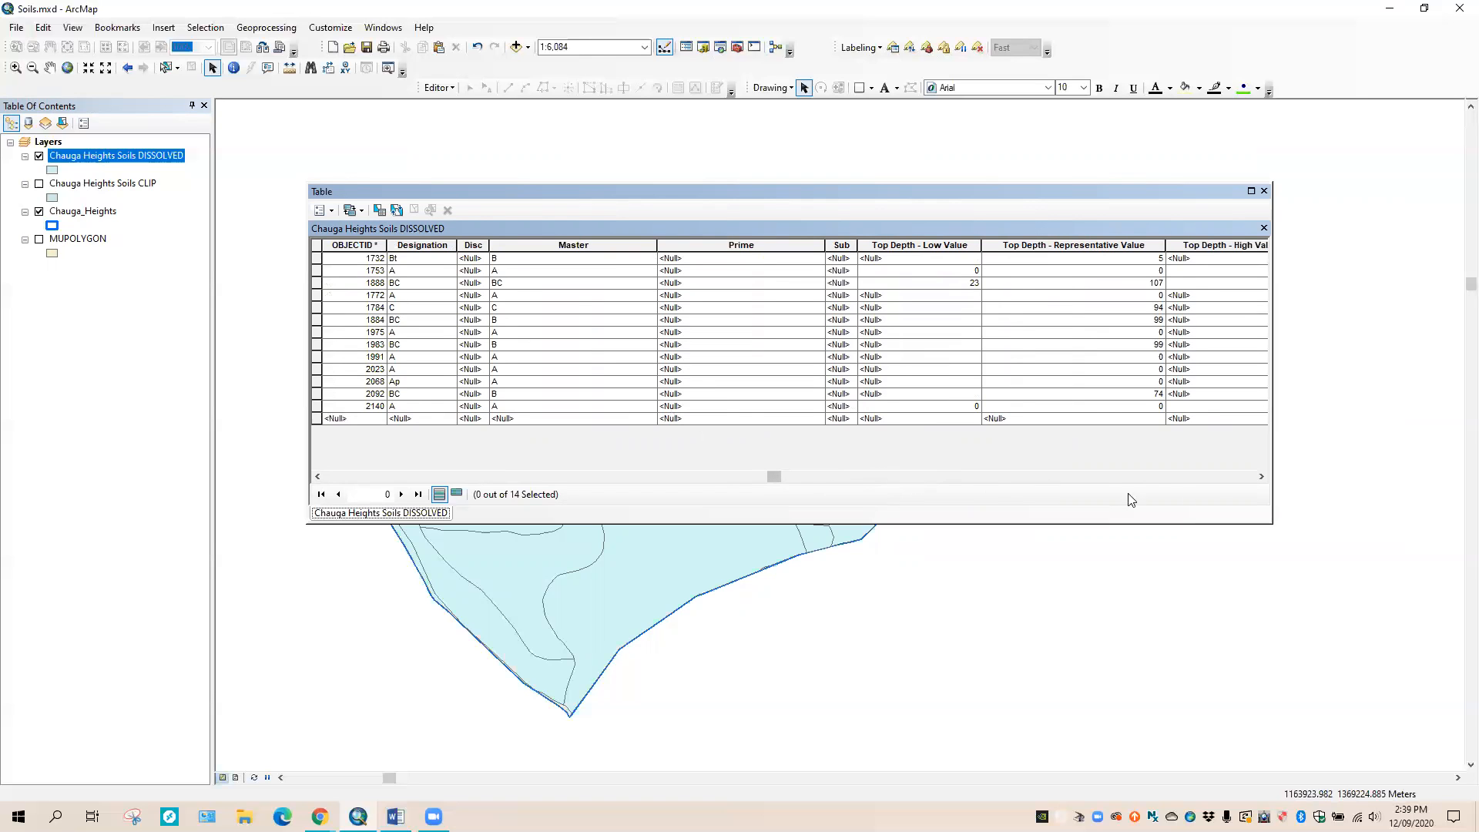
- Look through the last chorizon columns, including Component Key and Chorizon Key, and highlight the K-Factor Whole Soil column
left_click(923, 478)
left_click(926, 477)
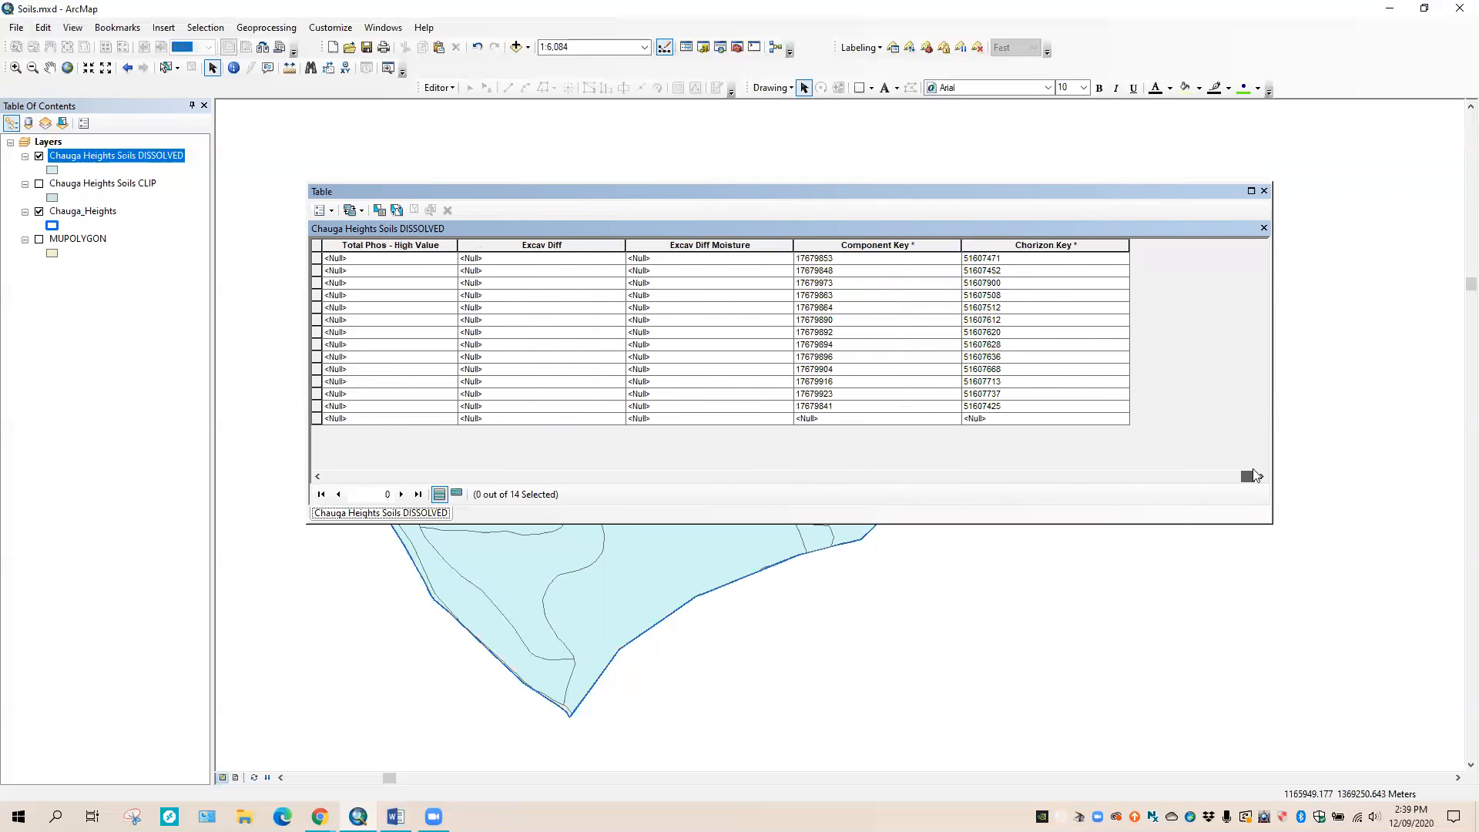
left_click(317, 476)
left_click_drag(317, 478, 318, 477)
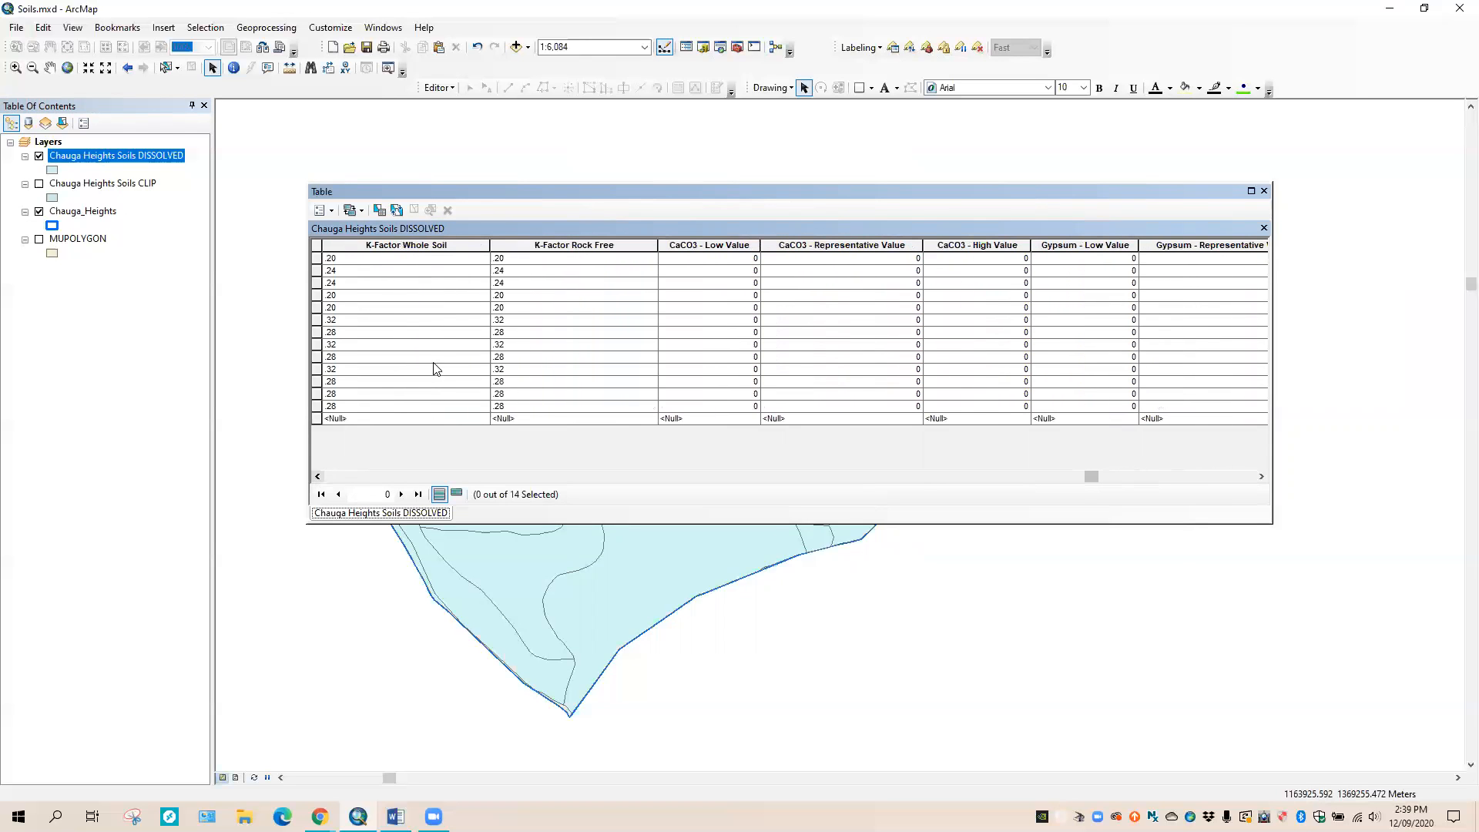
left_click(412, 245)
left_click(317, 477)
left_click(316, 476)
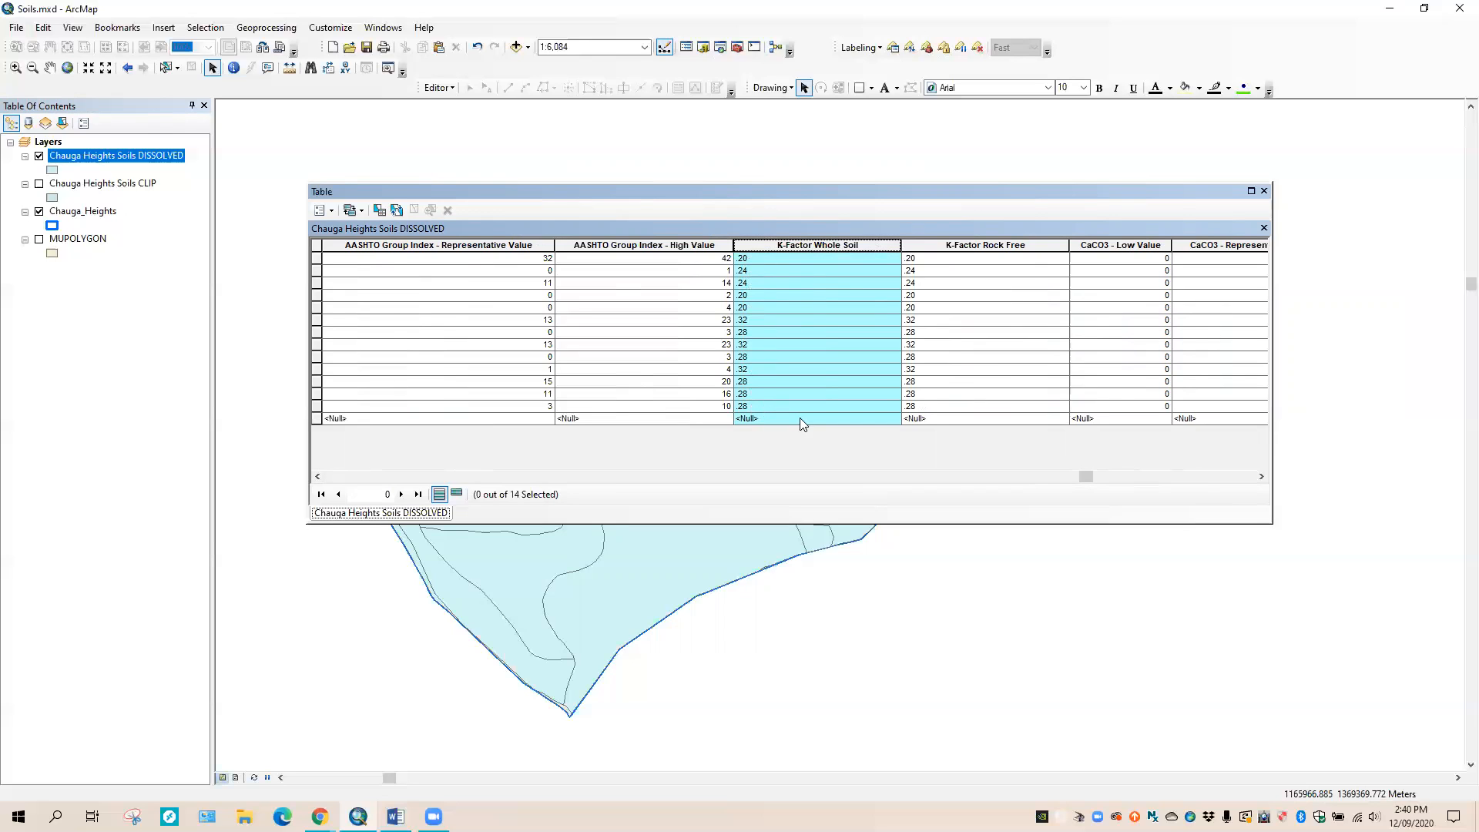
- Select the record with null K-Factor values and check its polygon on the map and its Mapunit Name
left_click(315, 419)
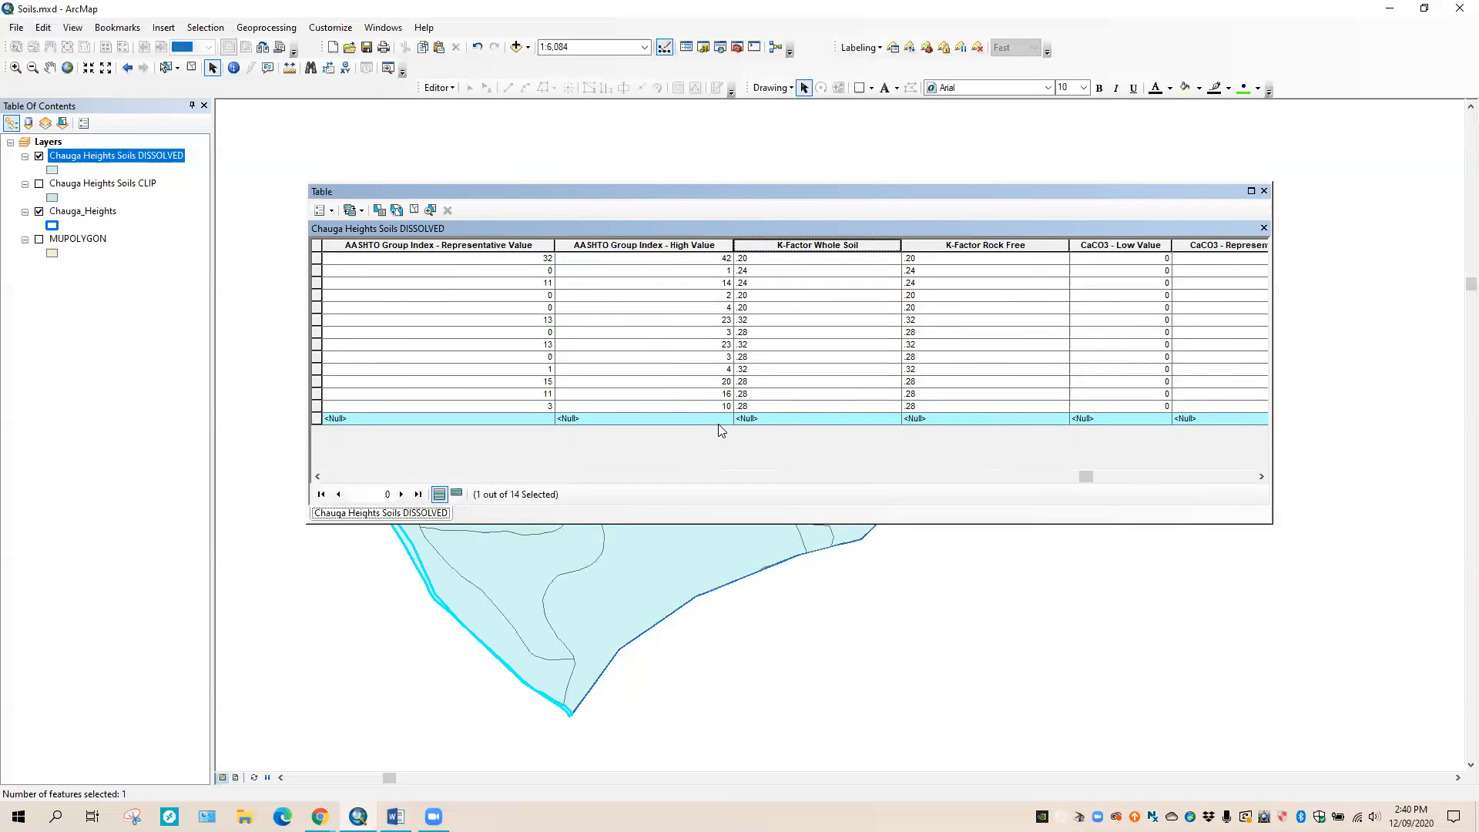
left_click_drag(767, 192, 1189, 144)
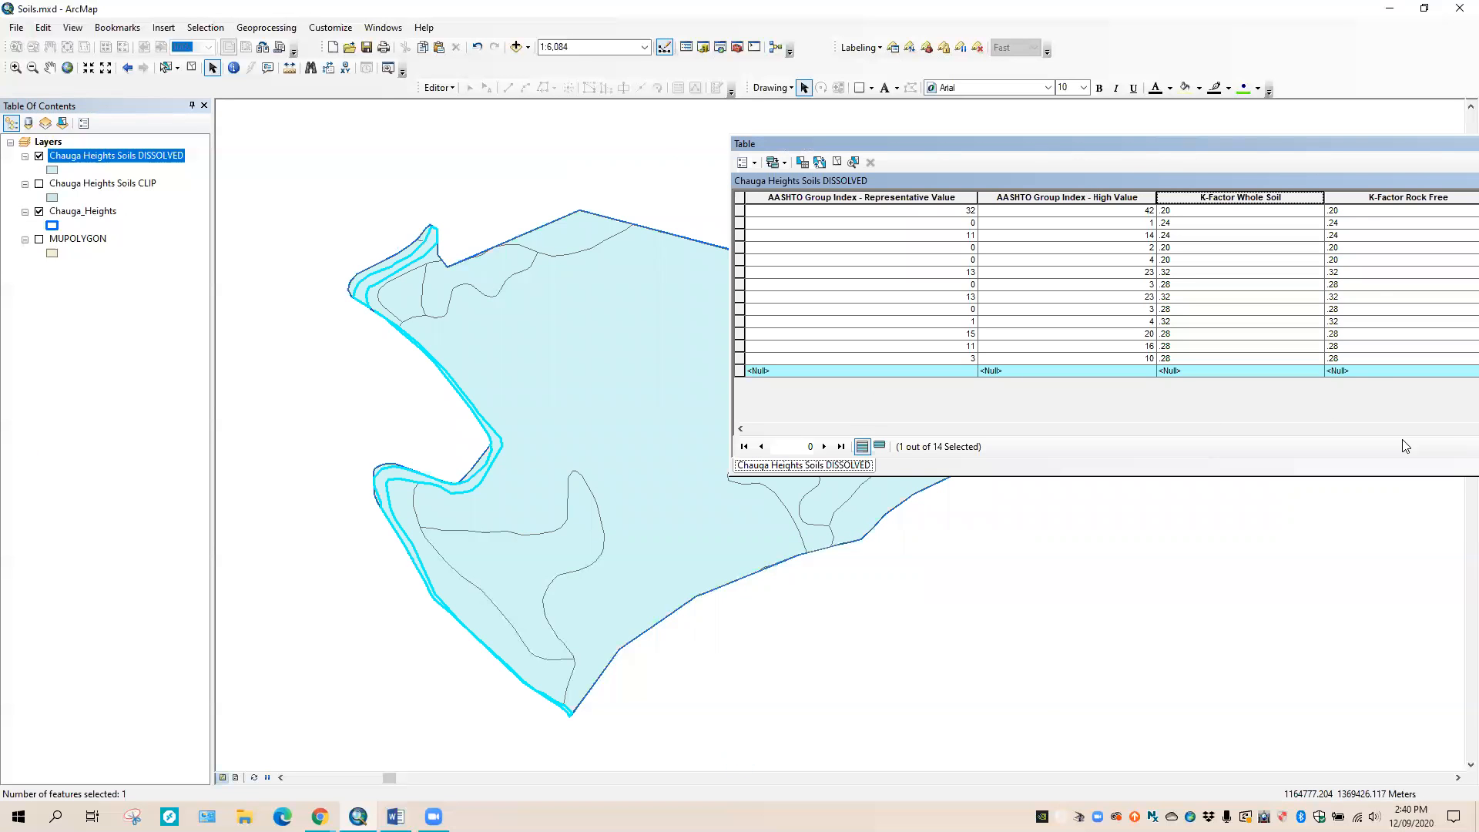
left_click_drag(1210, 70, 1151, 27)
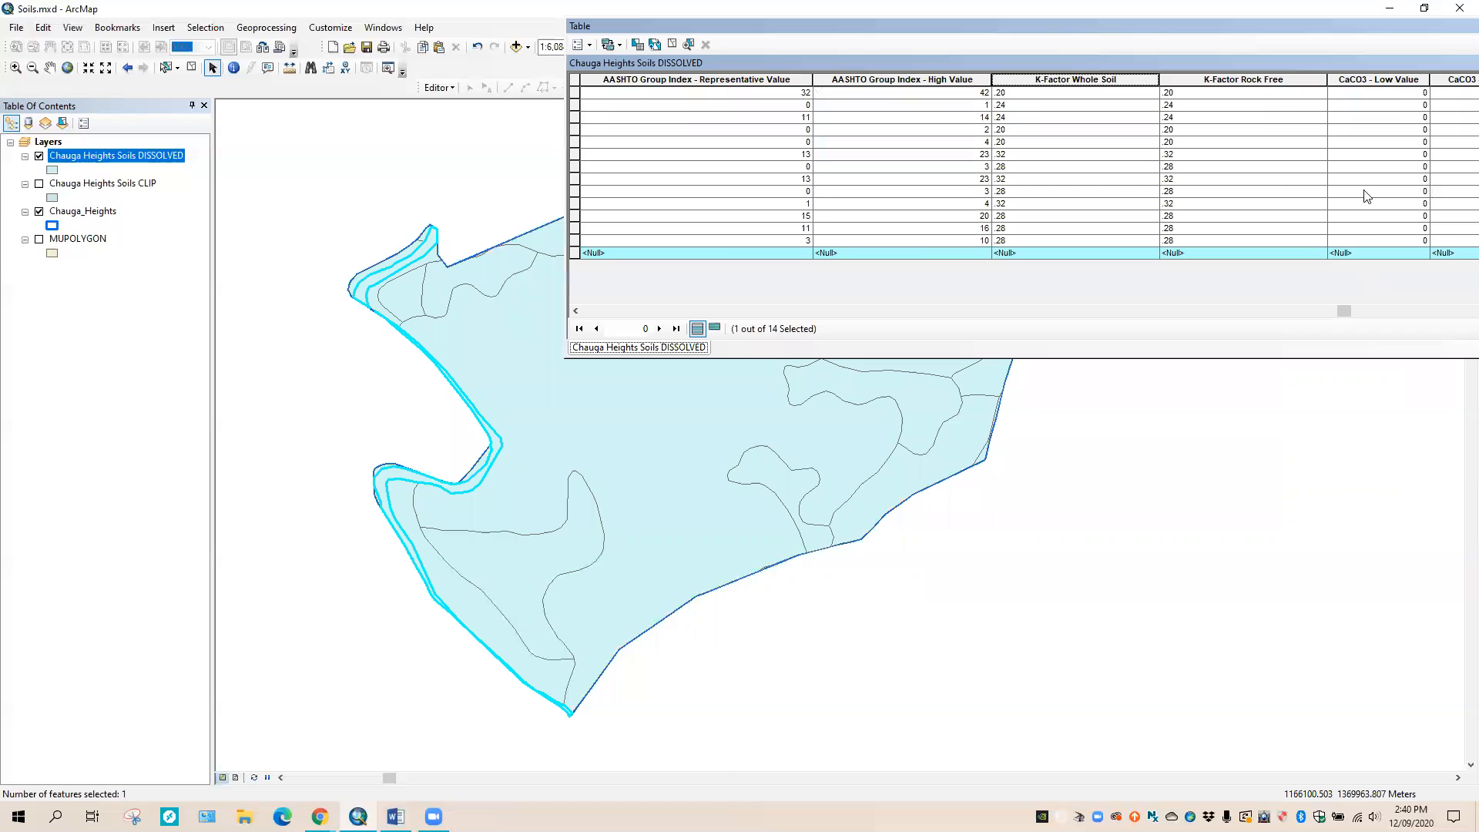
left_click_drag(1345, 311, 558, 319)
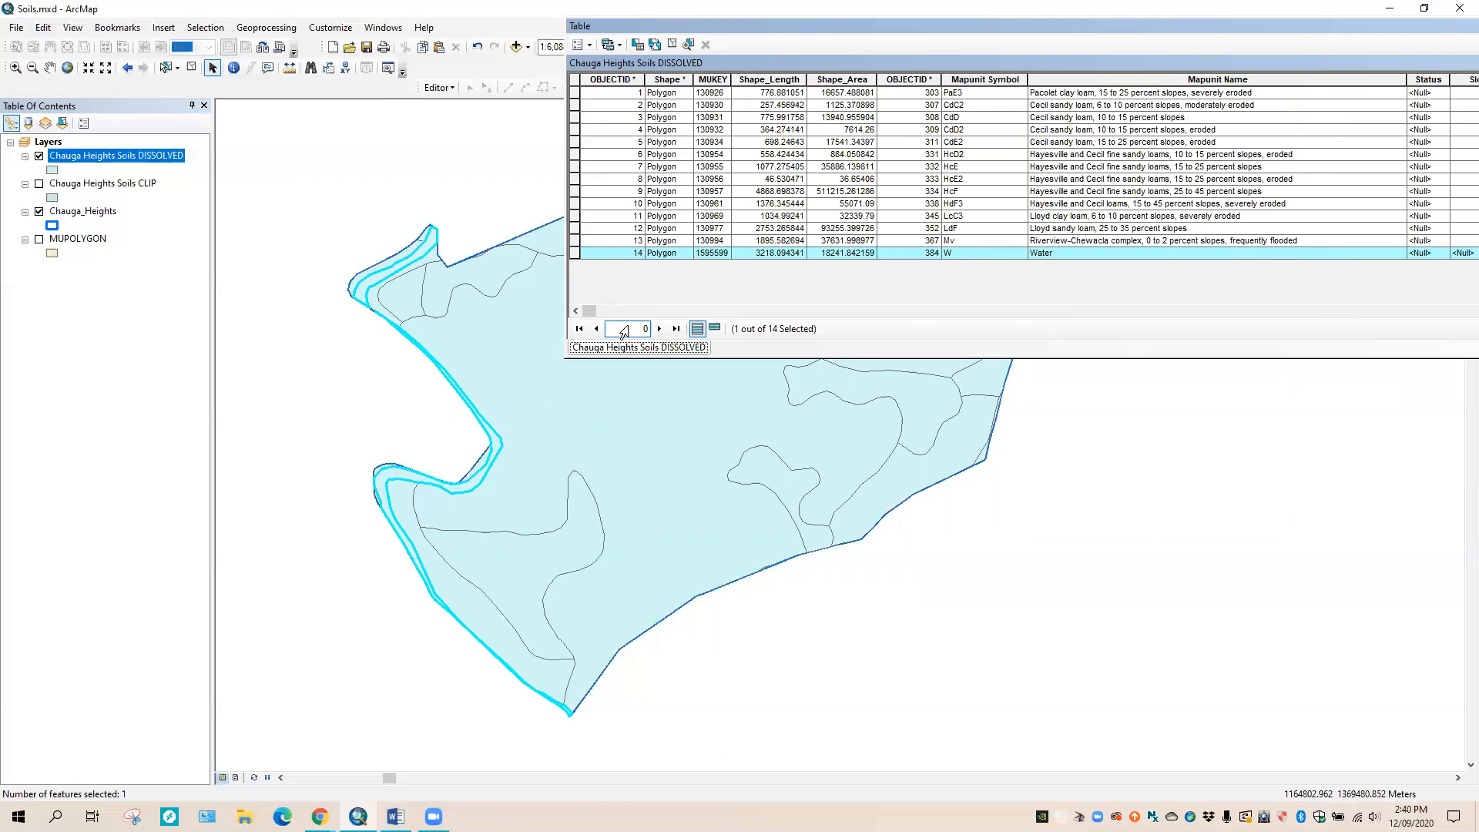
- Narrow the attribute table window and move it clear of the selected polygon on the map
left_click_drag(1389, 27, 952, 162)
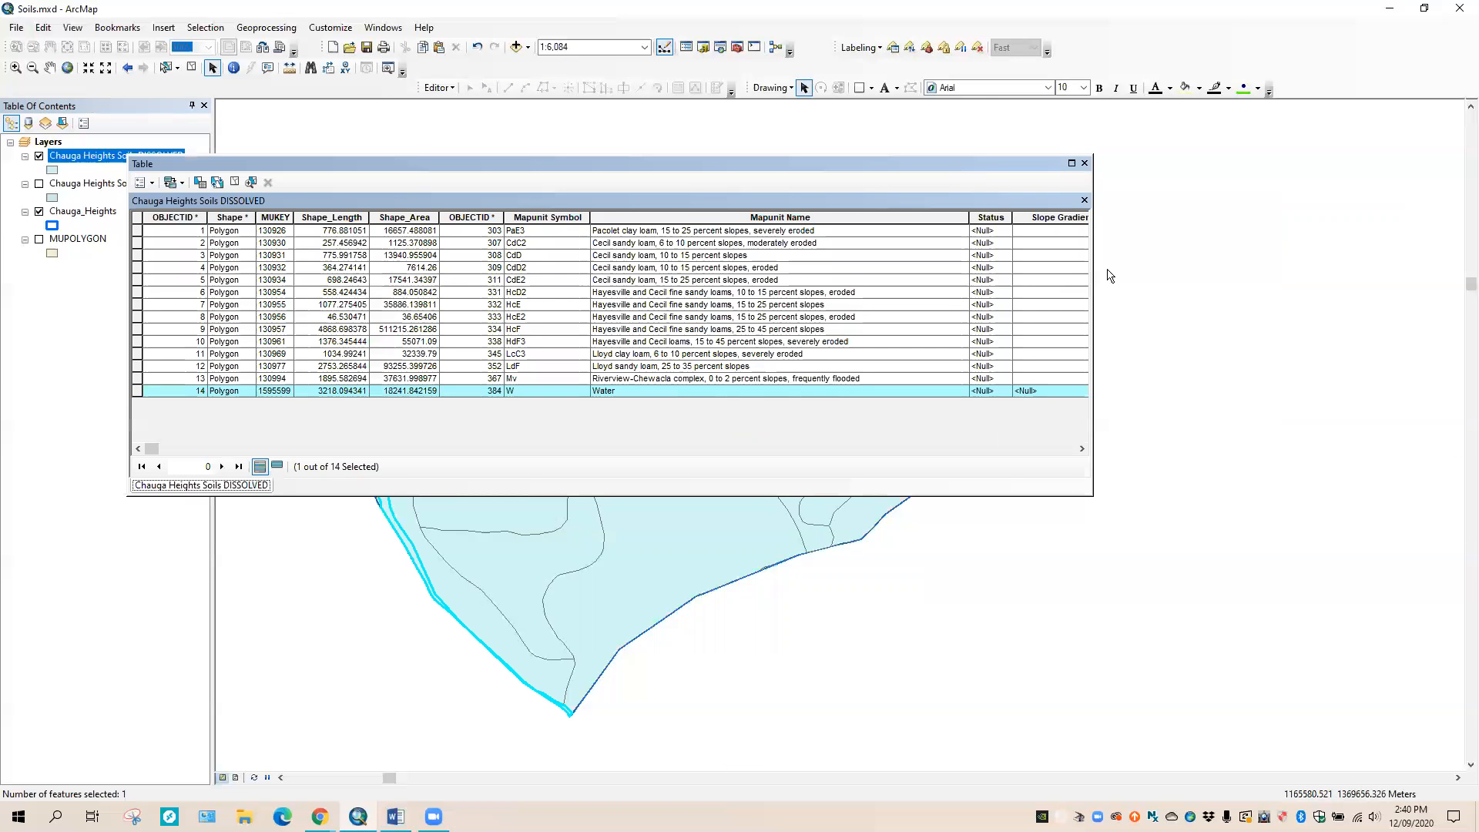
left_click_drag(1092, 263, 493, 268)
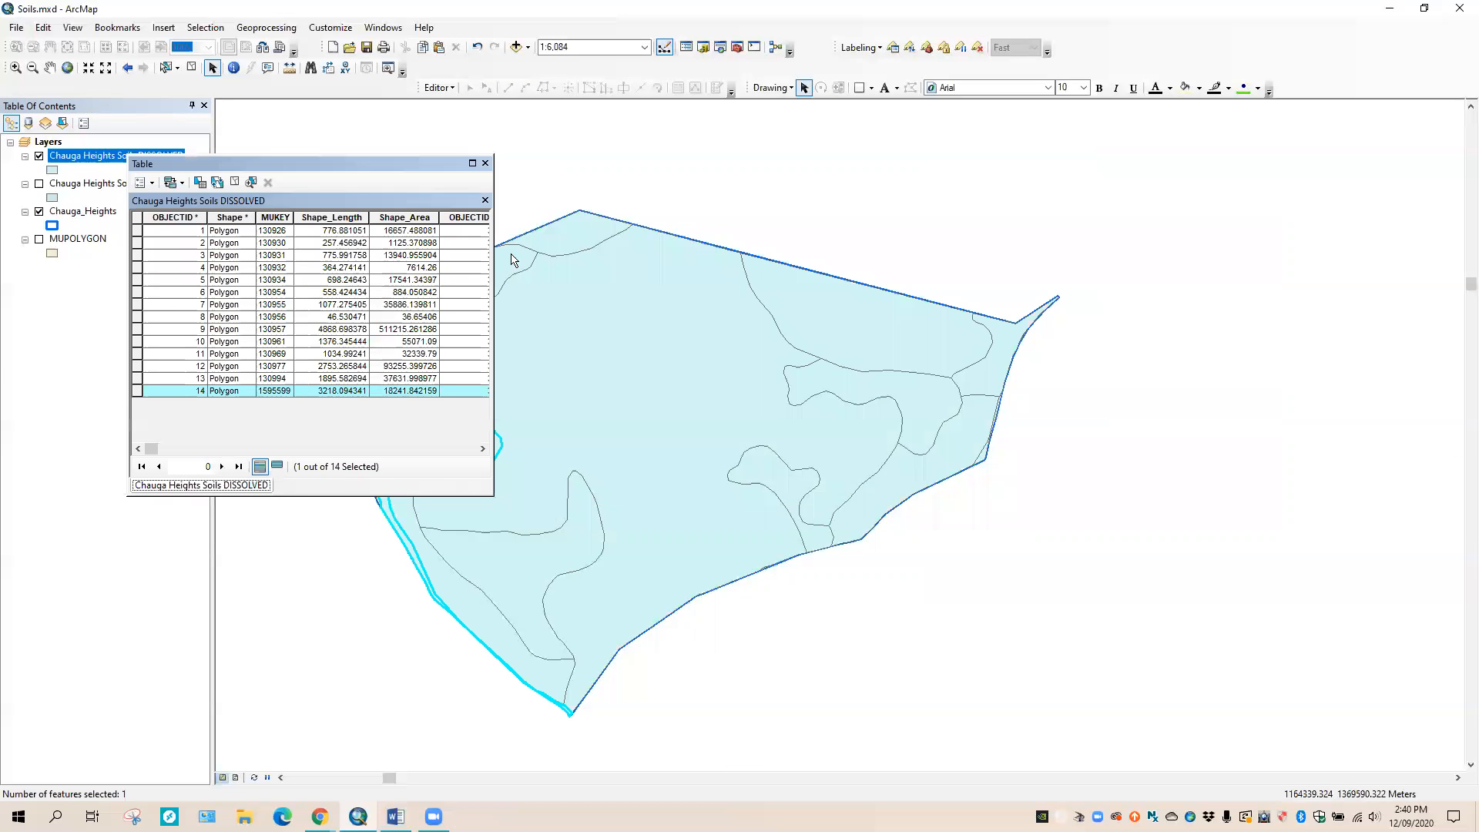
left_click_drag(393, 175, 1180, 350)
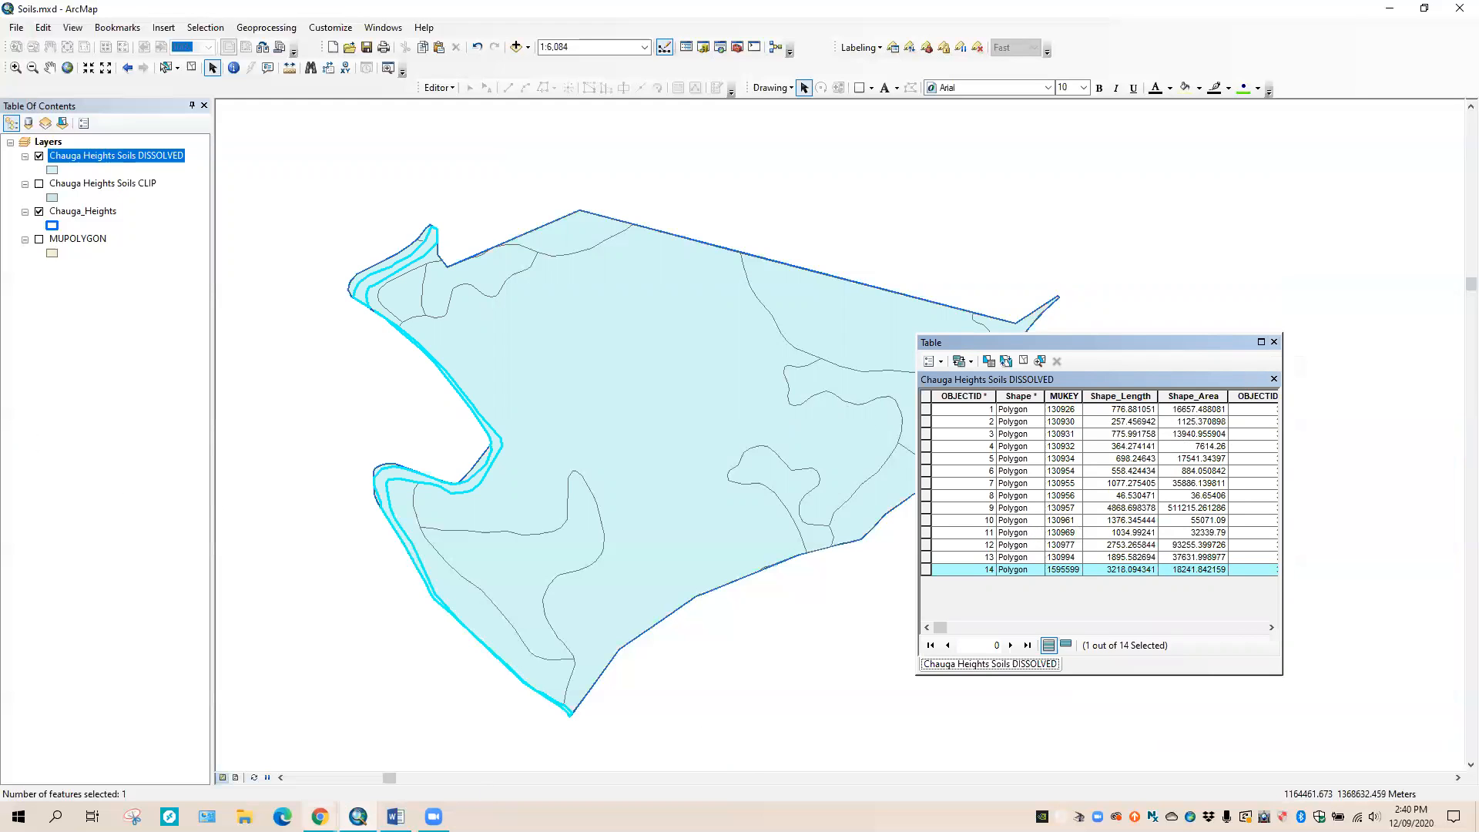
- Switch to Chrome and examine the muaggatt and muaoverlap column descriptions in the SSURGO metadata PDF, pages 82 to 86
mouse_move(320, 815)
left_click(368, 766)
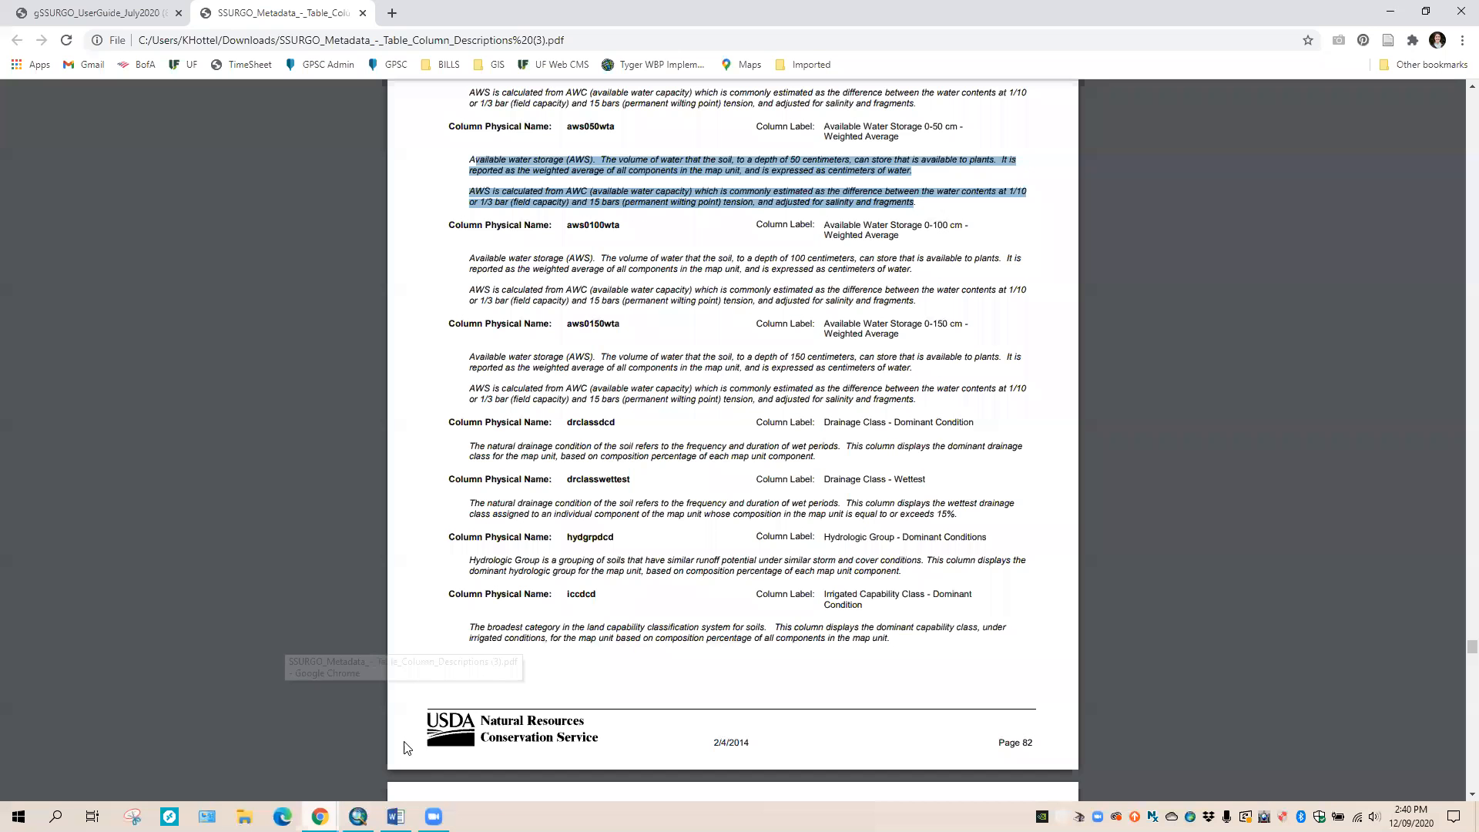
left_click(838, 468)
scroll(840, 471, "down", 8)
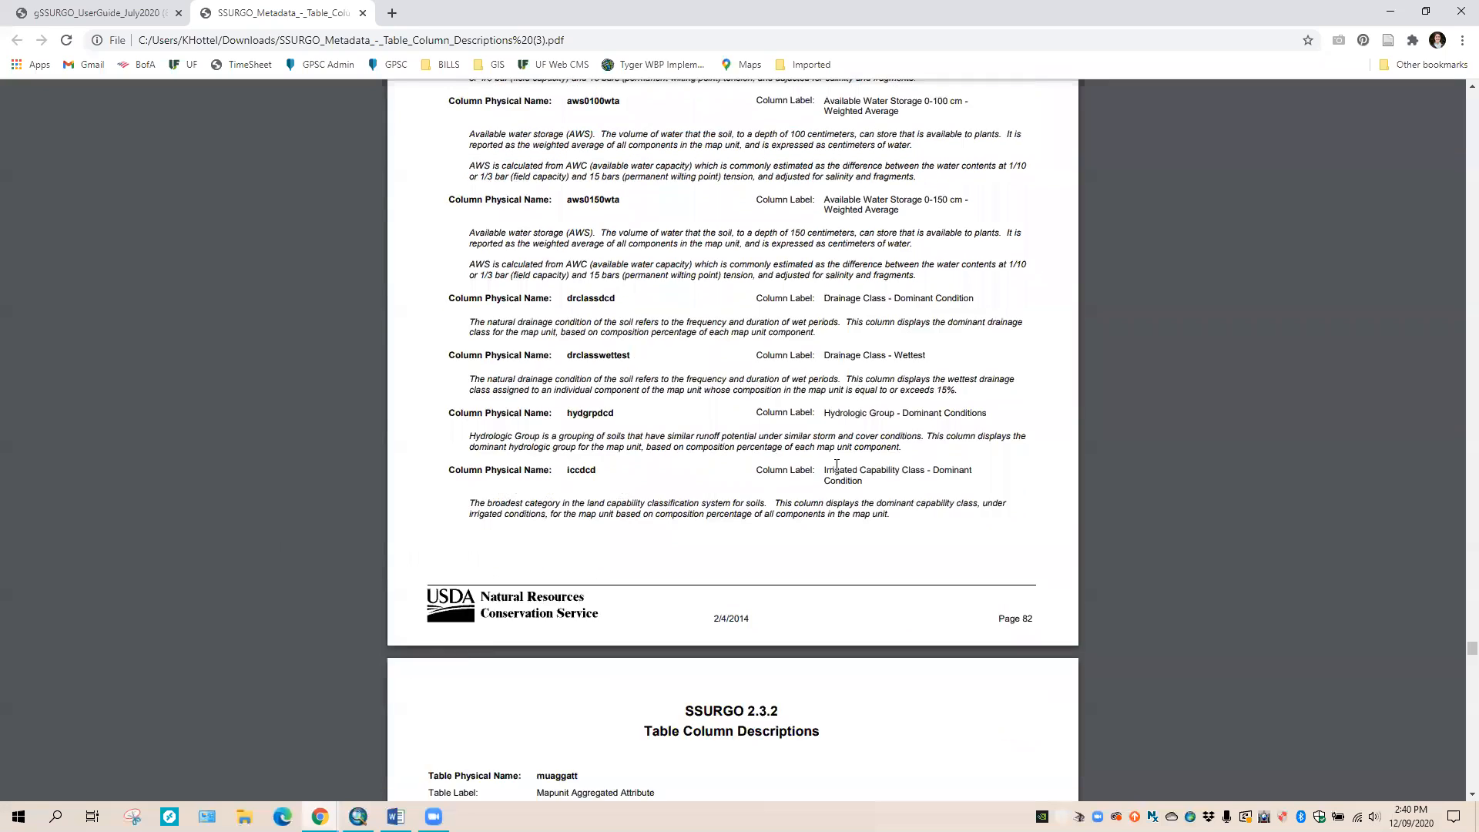
scroll(841, 477, "down", 7)
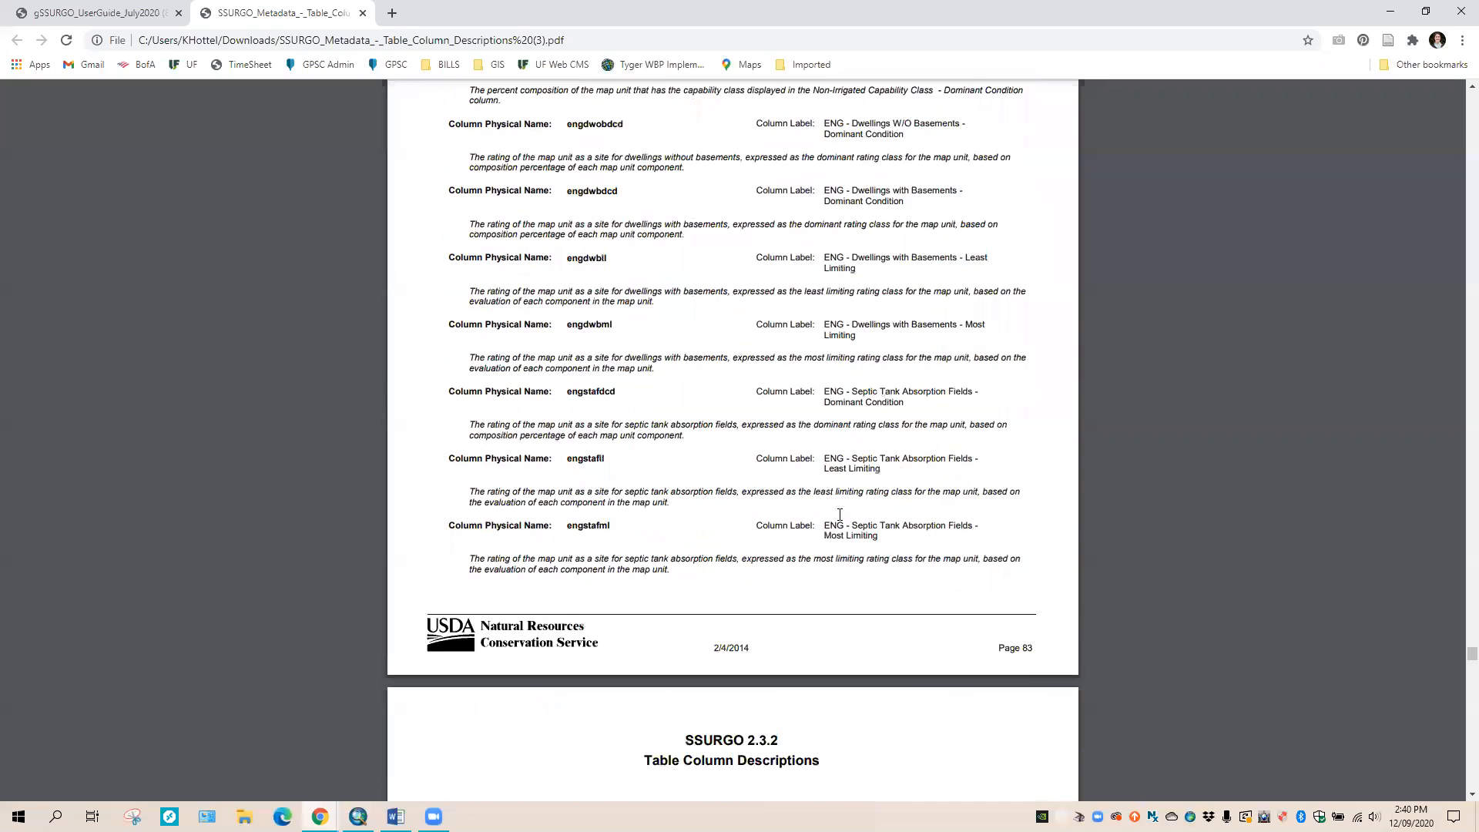
scroll(801, 531, "down", 6)
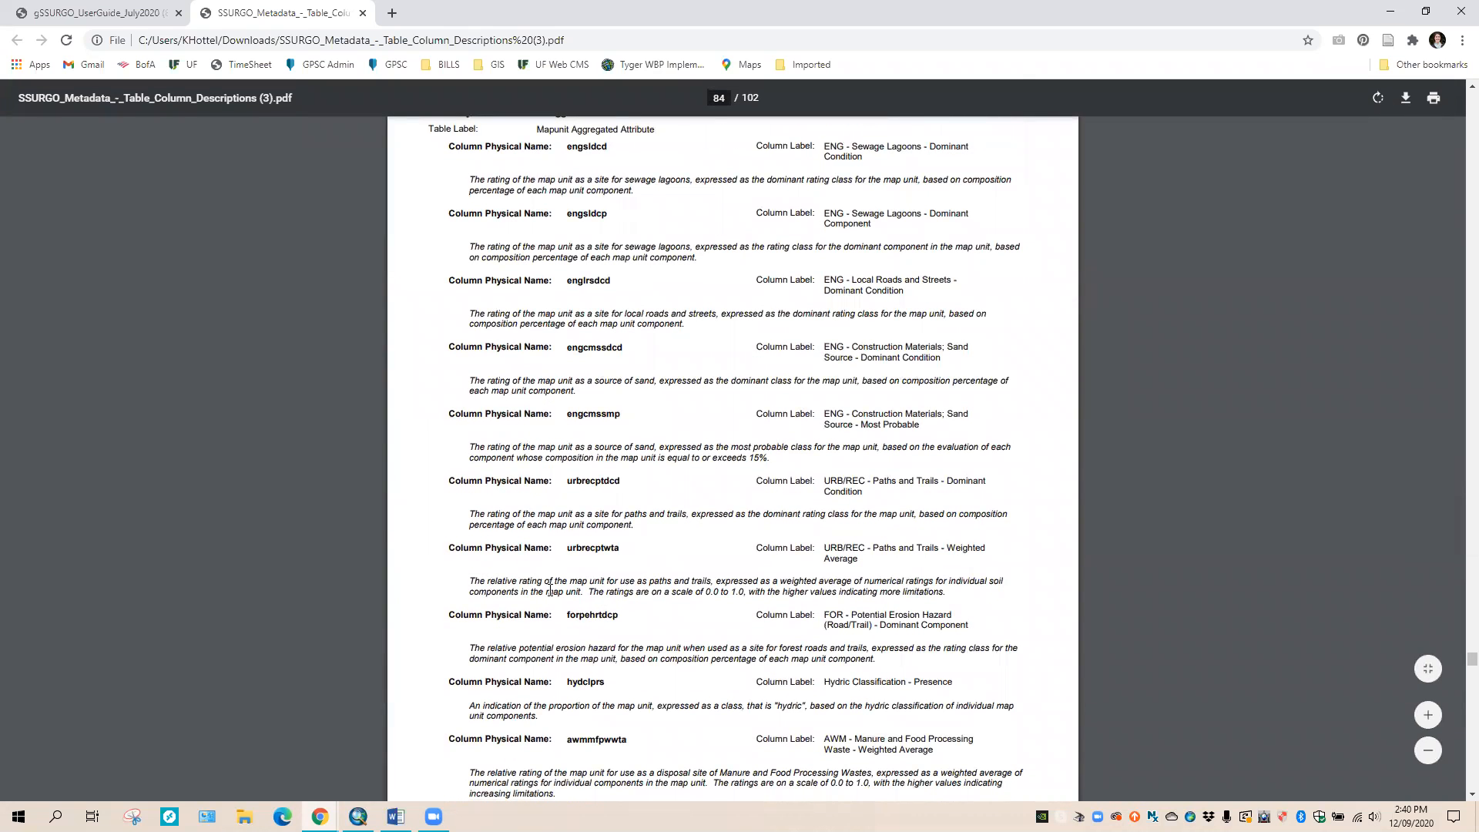
scroll(549, 590, "down", 11)
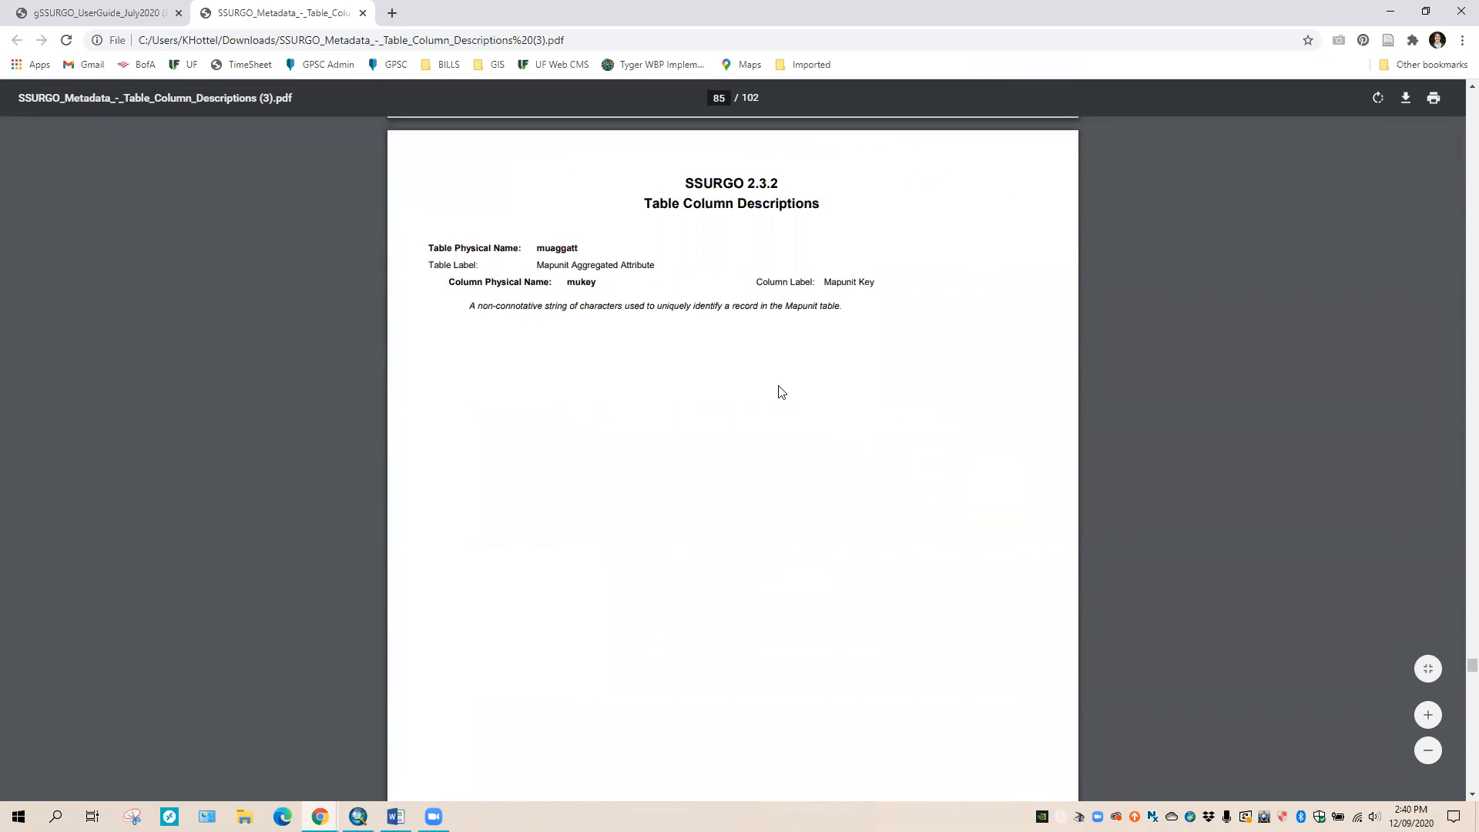
scroll(819, 423, "up", 1)
scroll(819, 424, "down", 13)
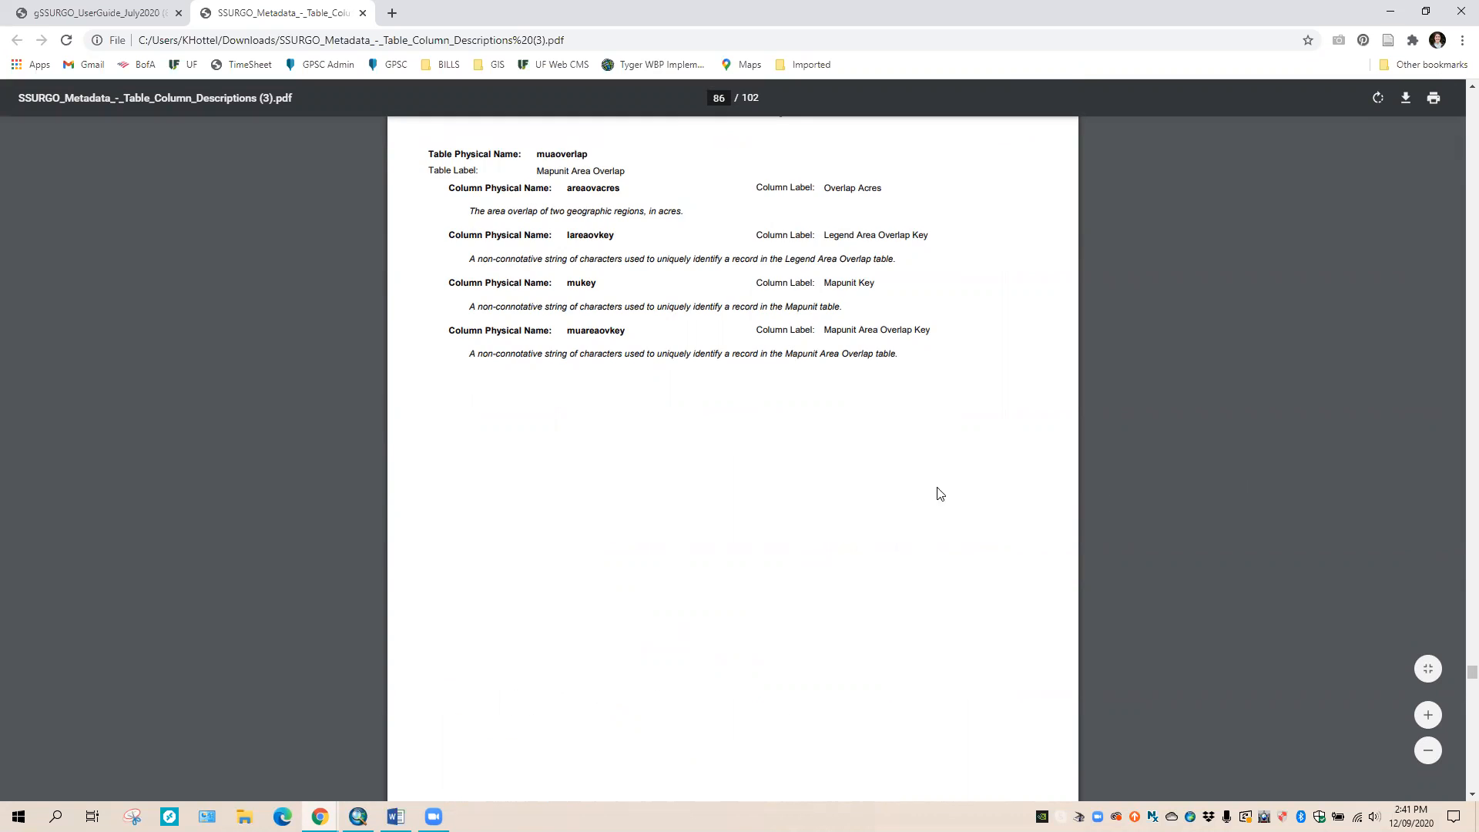
scroll(934, 491, "up", 20)
scroll(899, 488, "up", 15)
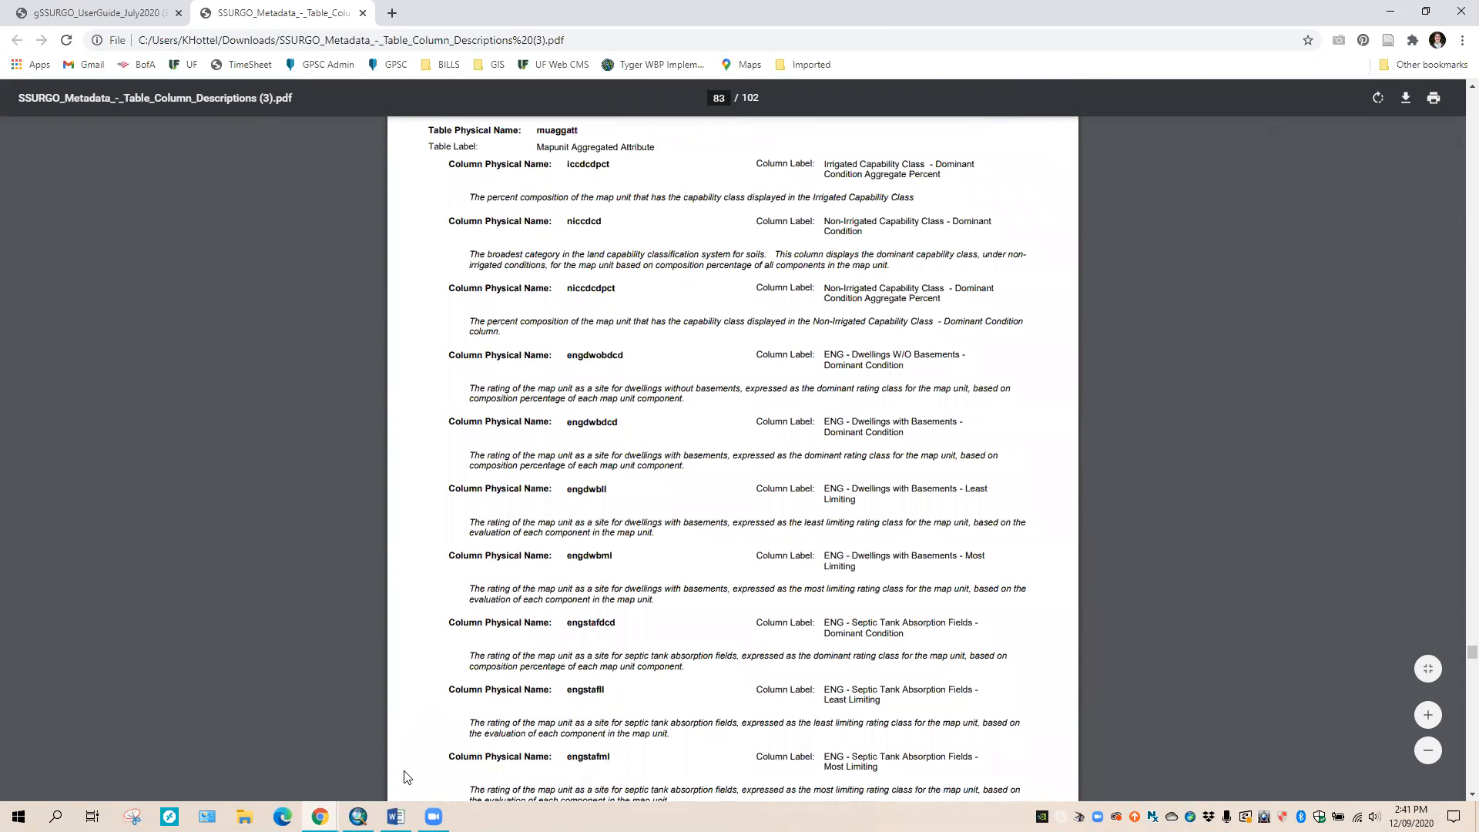
- Return to ArcMap and close the dissolved soils attribute table
left_click(358, 817)
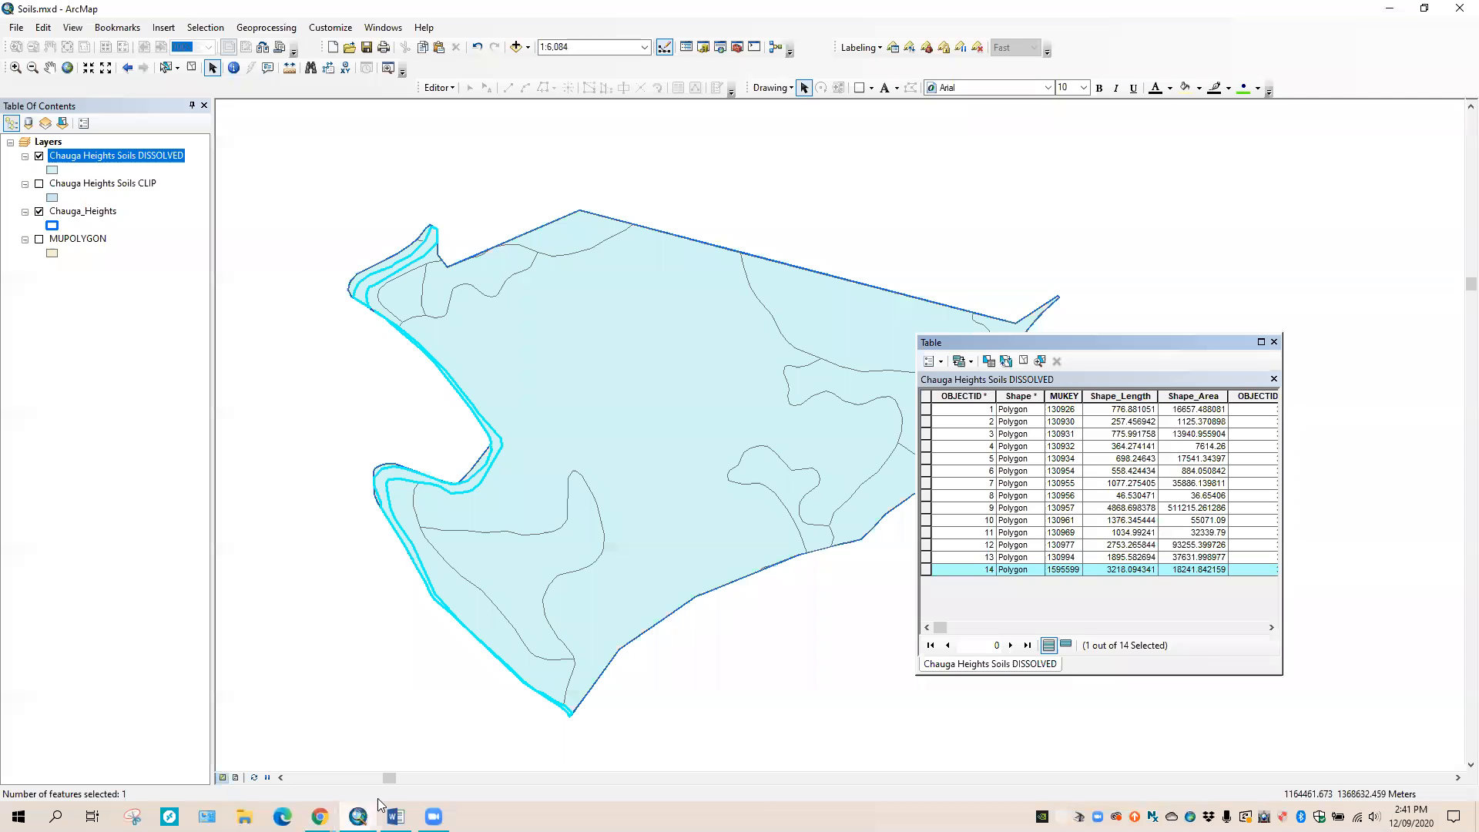
left_click(1274, 343)
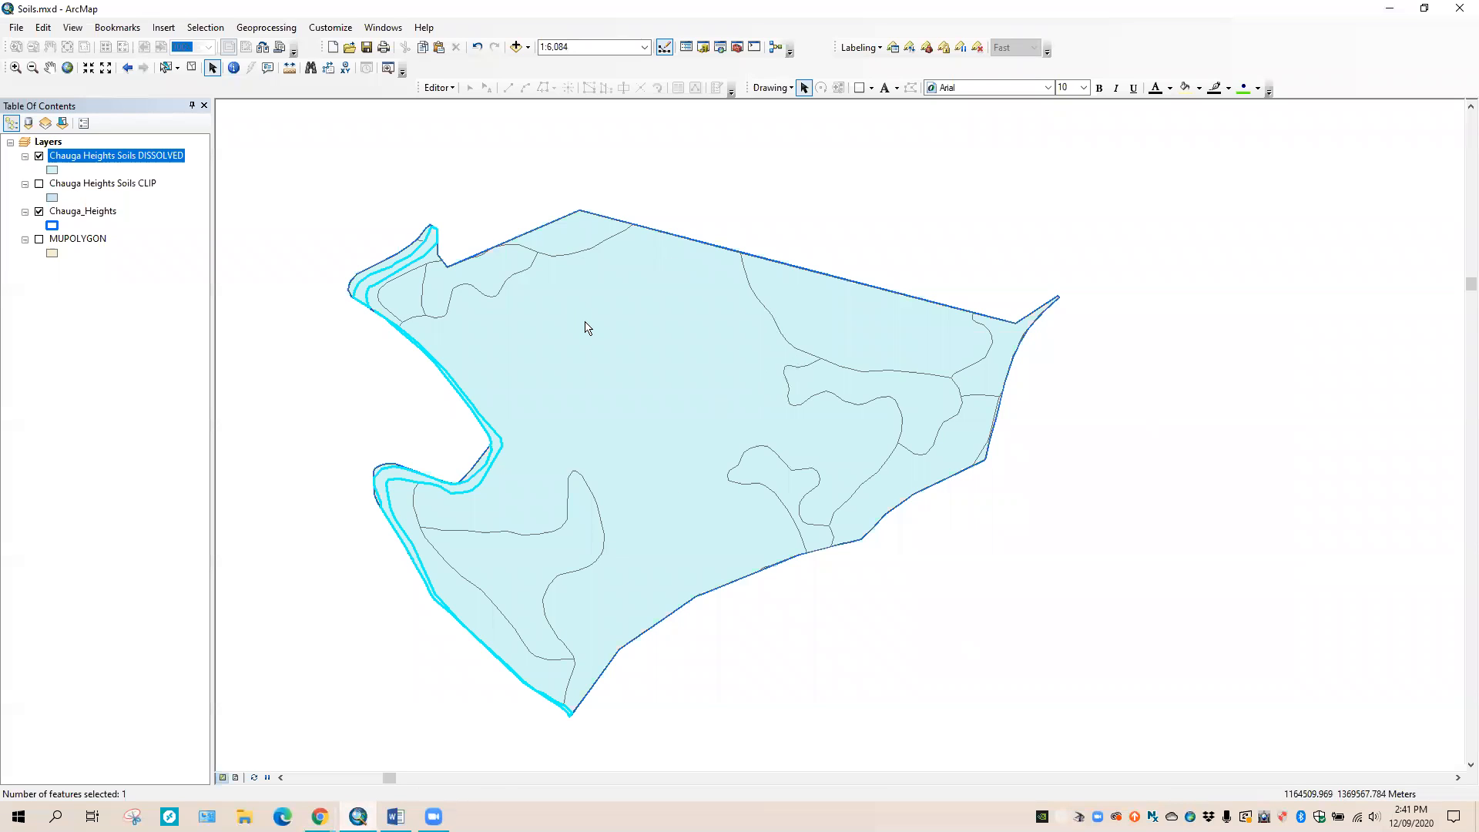